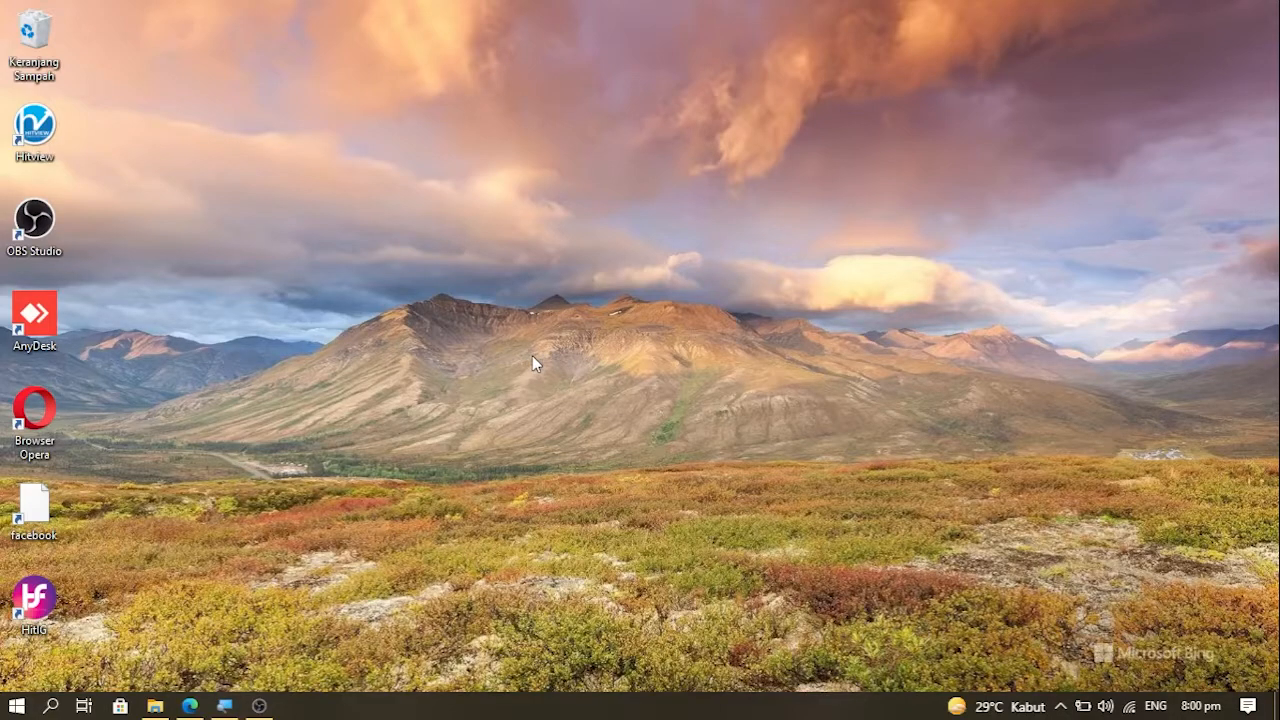
Step: Launch ACCURATE5 Standard from the recent apps in the Windows Start menu
{"action": "left_click", "coordinate": [50, 706]}
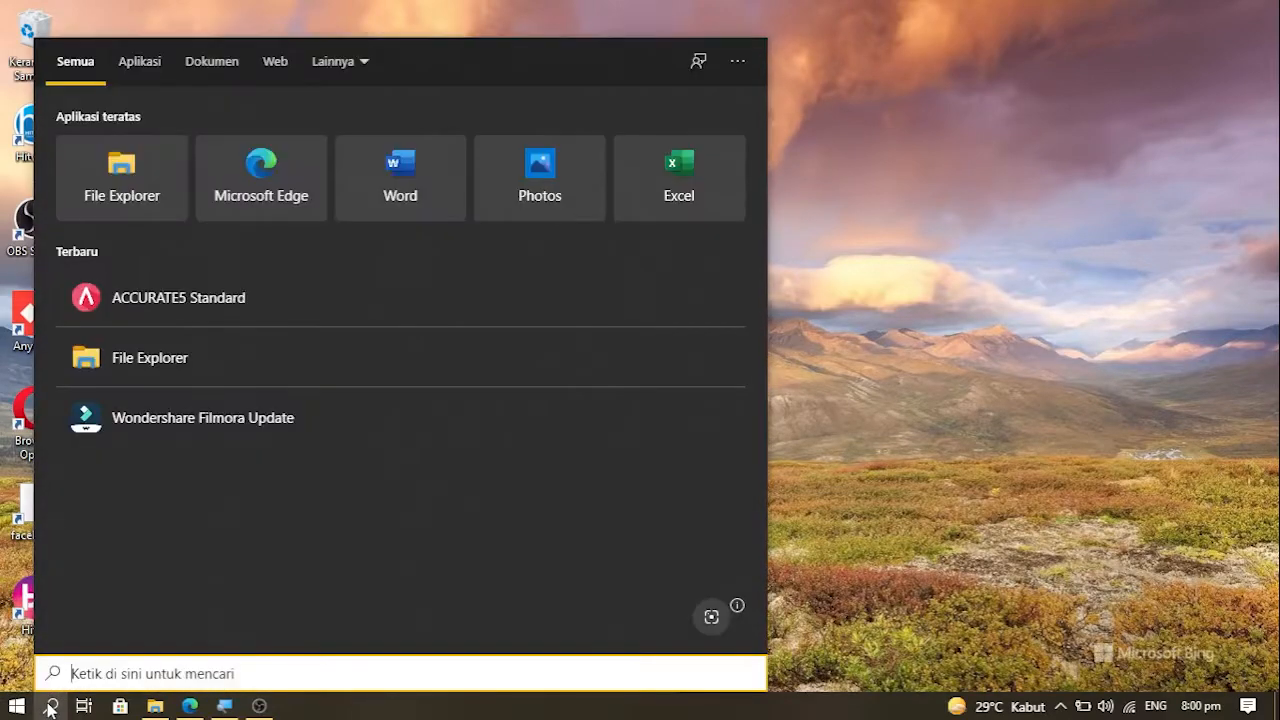
{"action": "left_click", "coordinate": [196, 305]}
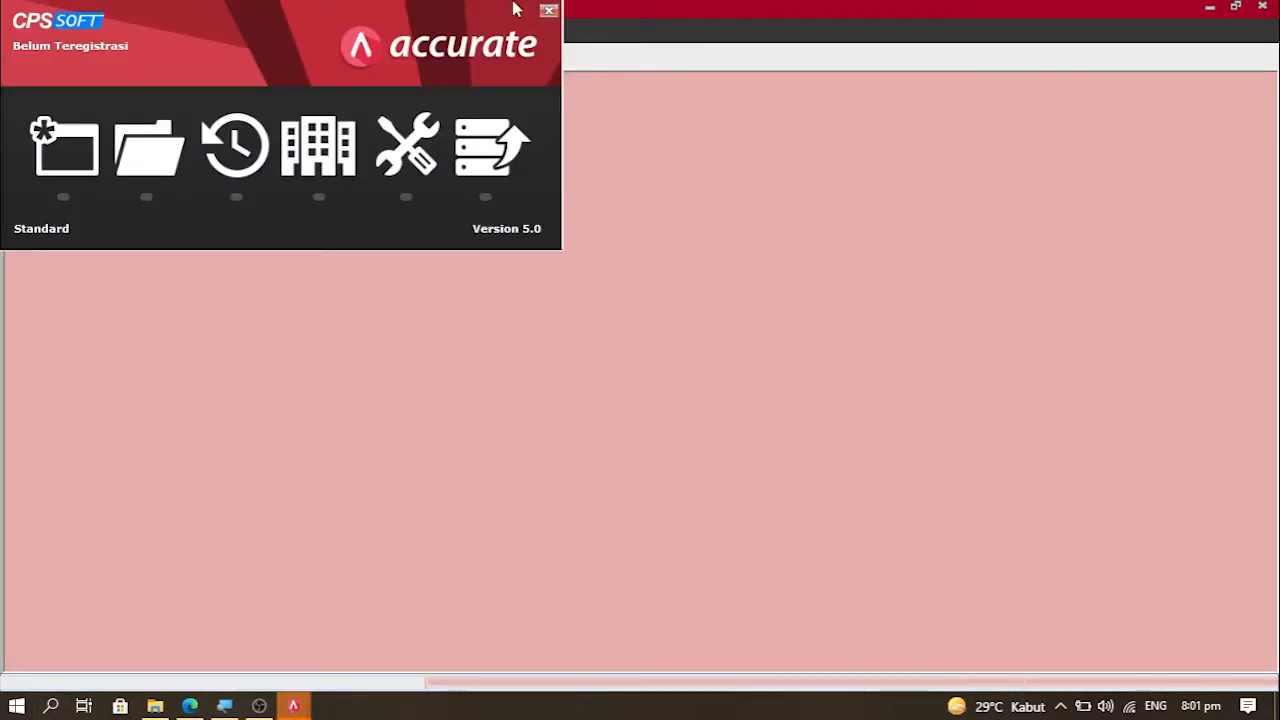
Step: Open the NGEHOSTING.COM.GDB company database file
{"action": "left_click", "coordinate": [150, 150]}
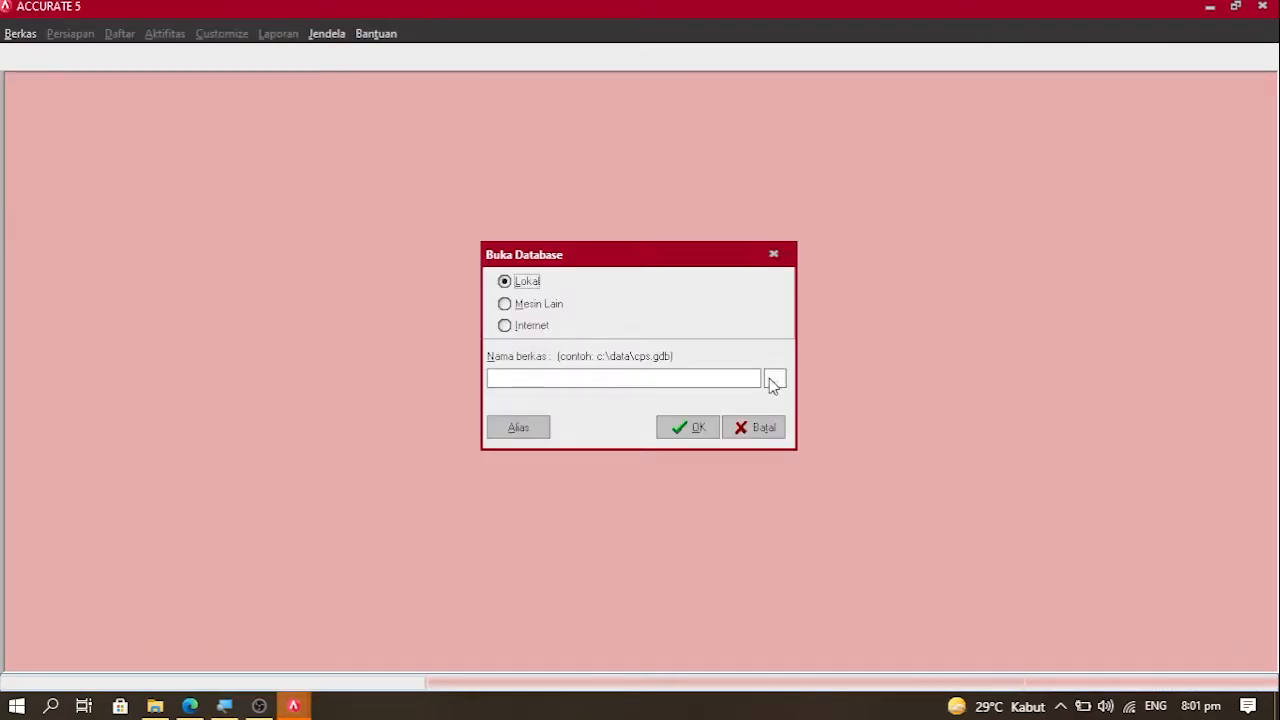
{"action": "left_click", "coordinate": [774, 381]}
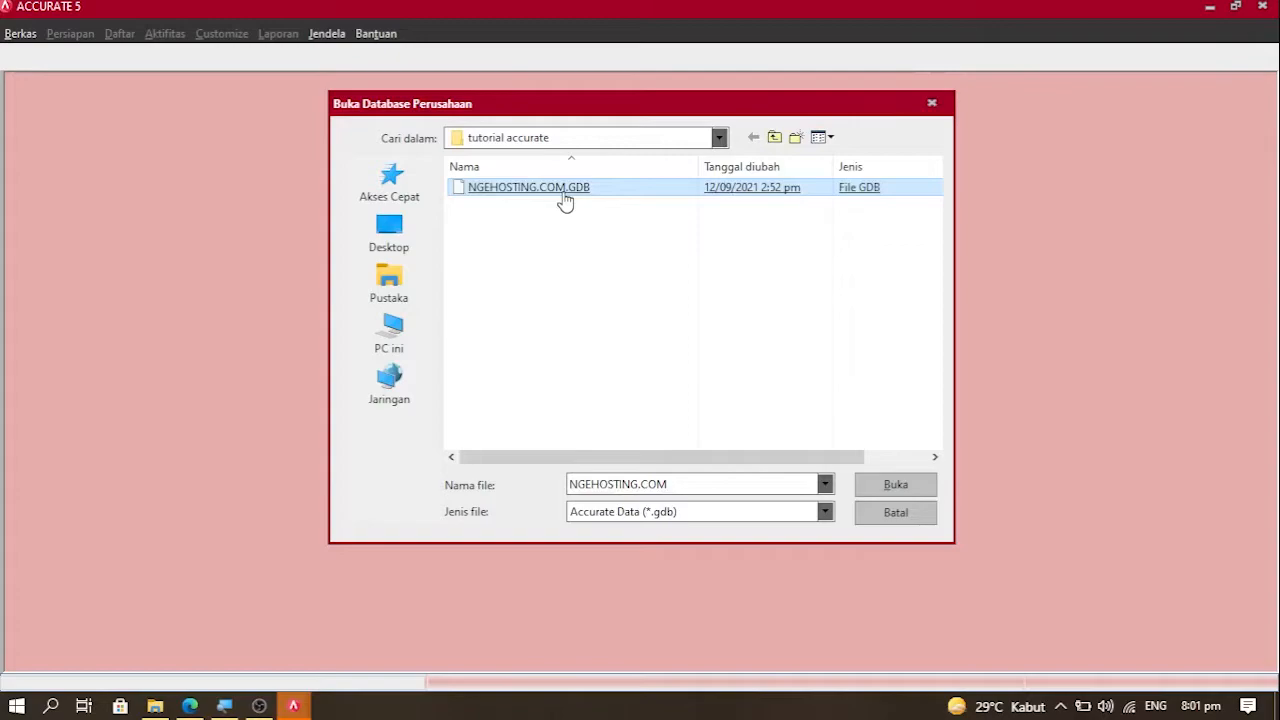
{"action": "double_click", "coordinate": [565, 200]}
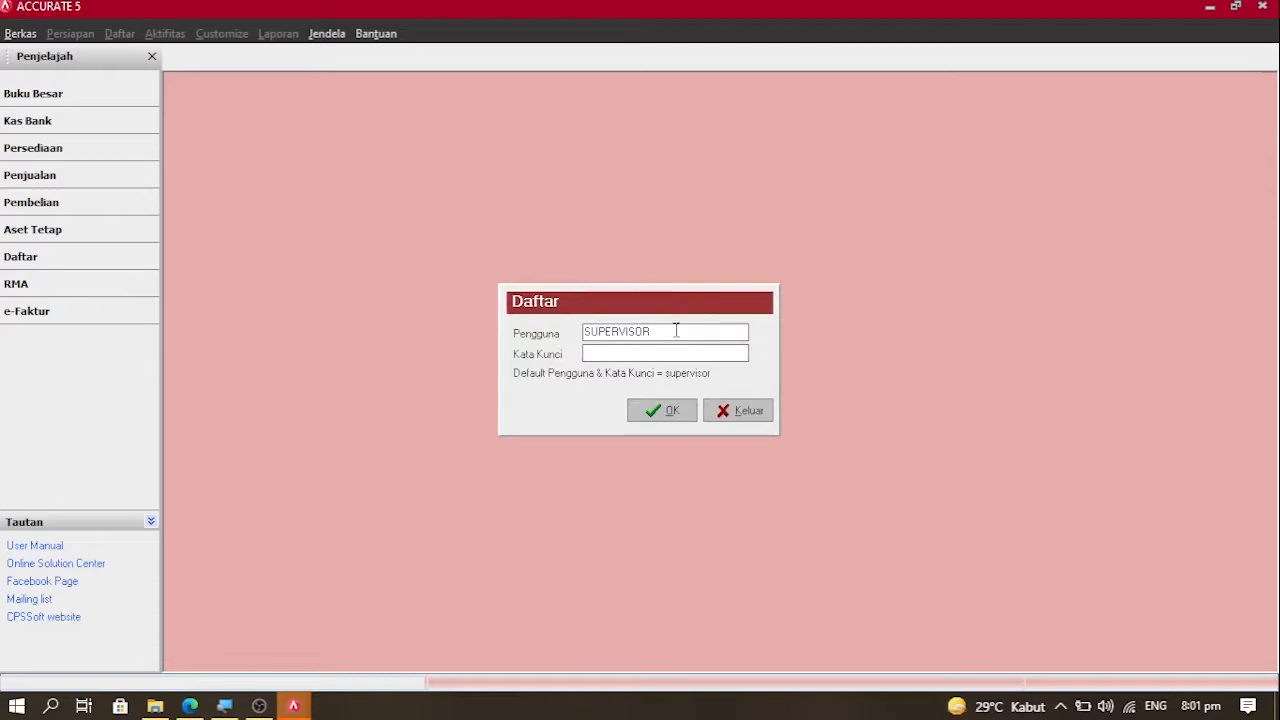
Step: Sign in as the default supervisor user with its password
{"action": "left_click_drag", "start_coordinate": [674, 331], "coordinate": [538, 318]}
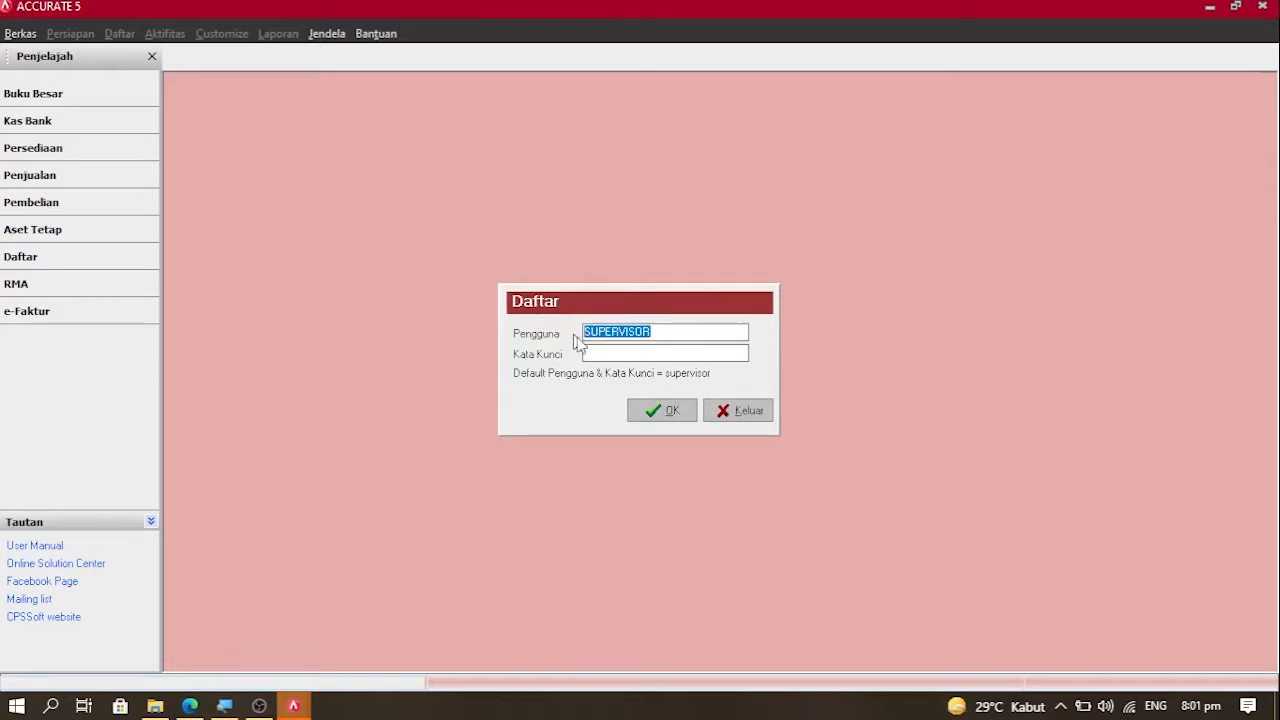
{"action": "left_click", "coordinate": [600, 351]}
{"action": "type", "text": "supervisor"}
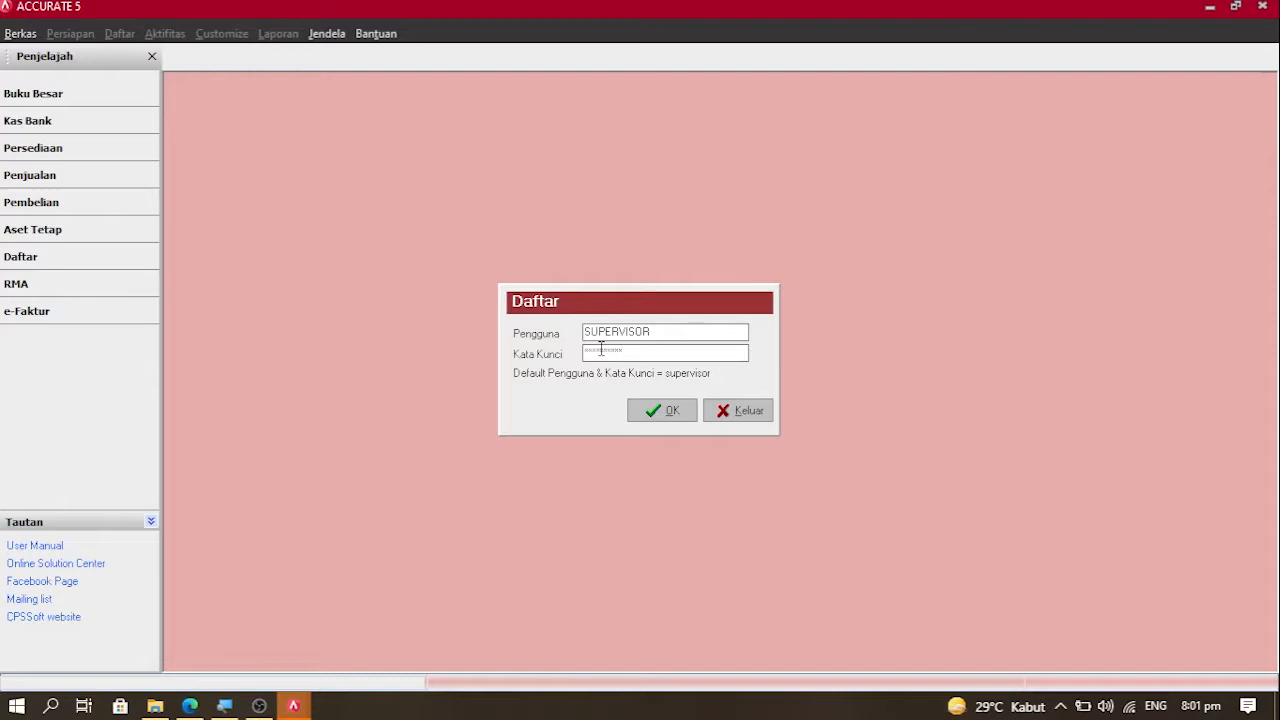
{"action": "left_click", "coordinate": [664, 411]}
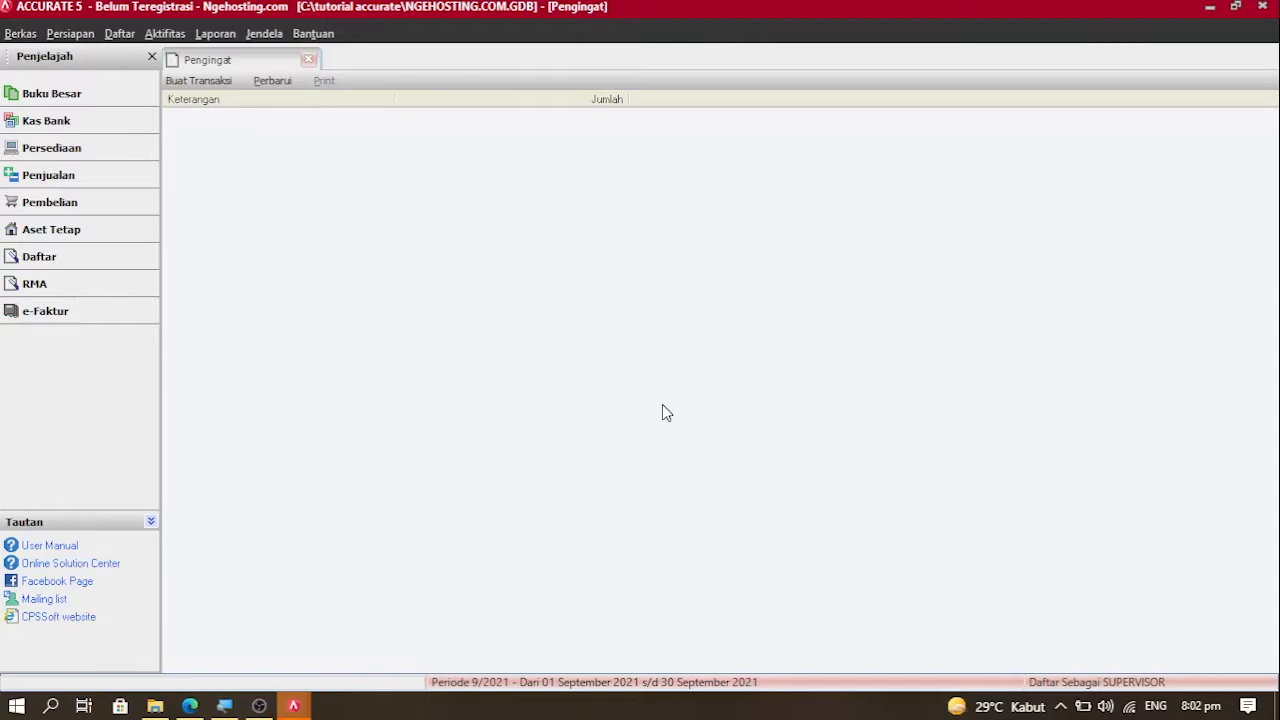
Step: Open the Bukti Jurnal Umum list from Daftar > Buku Besar
{"action": "left_click", "coordinate": [122, 33]}
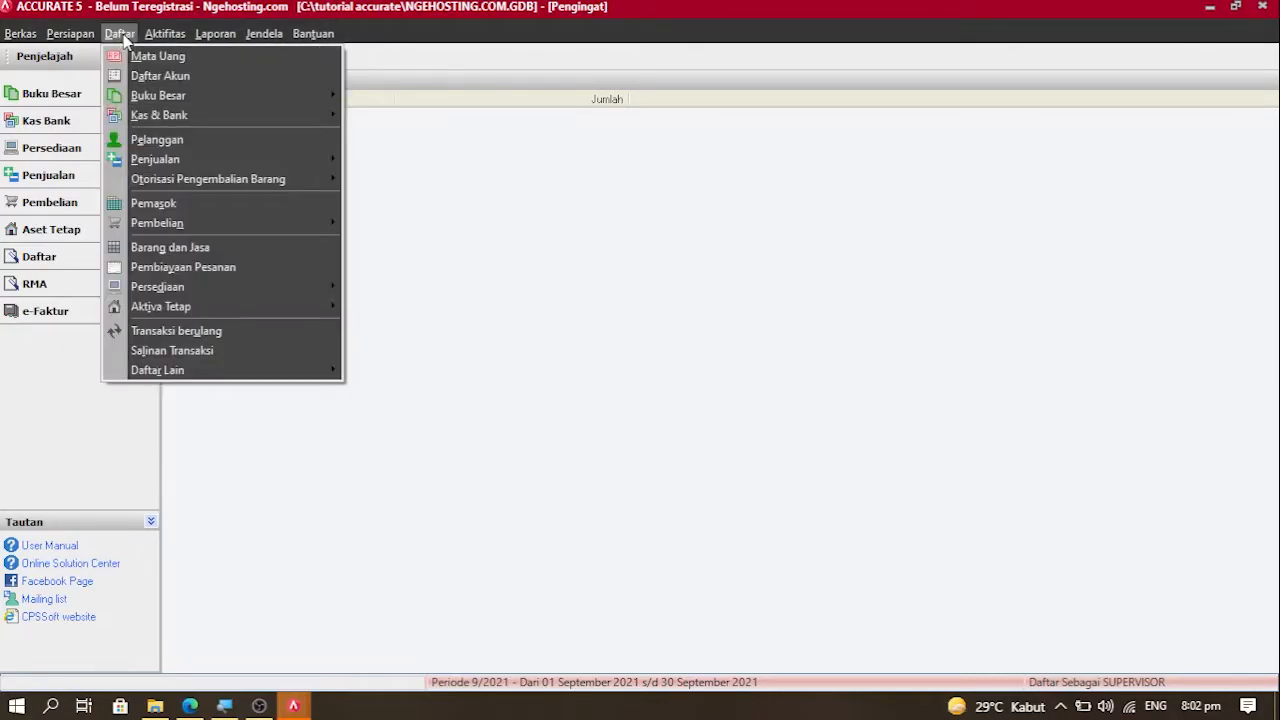
{"action": "left_click", "coordinate": [767, 347]}
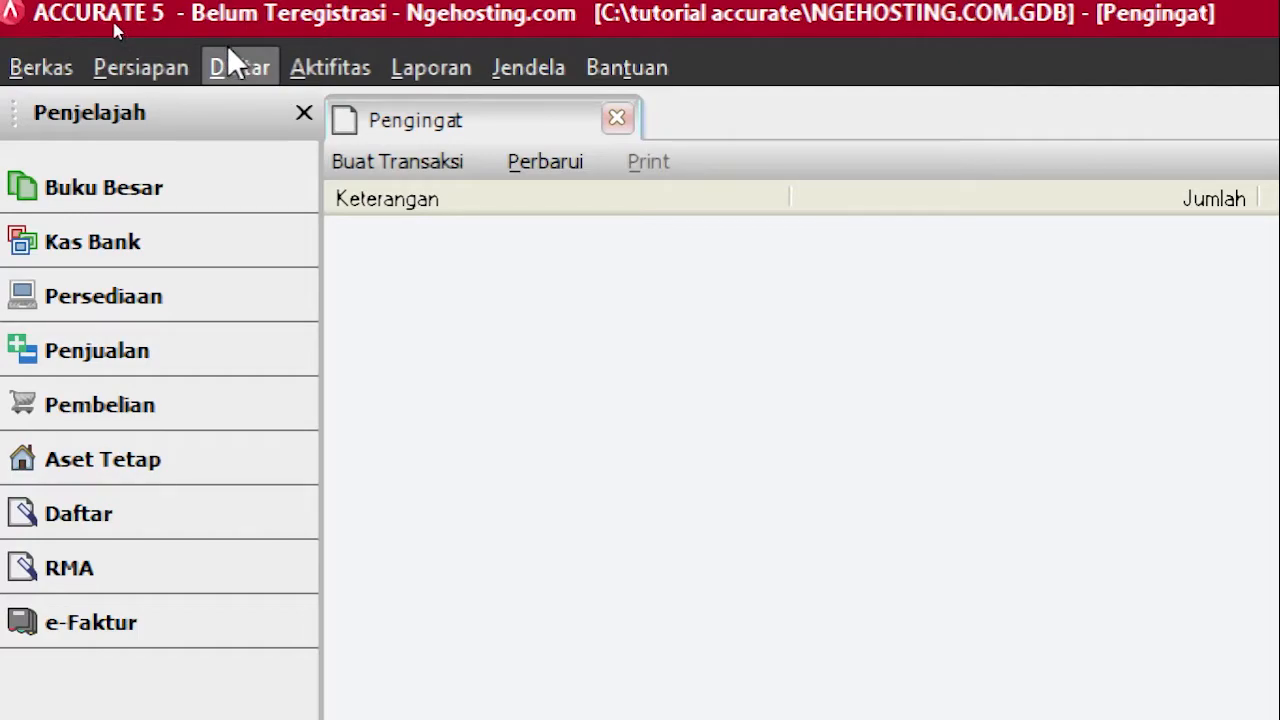
{"action": "left_click", "coordinate": [236, 60]}
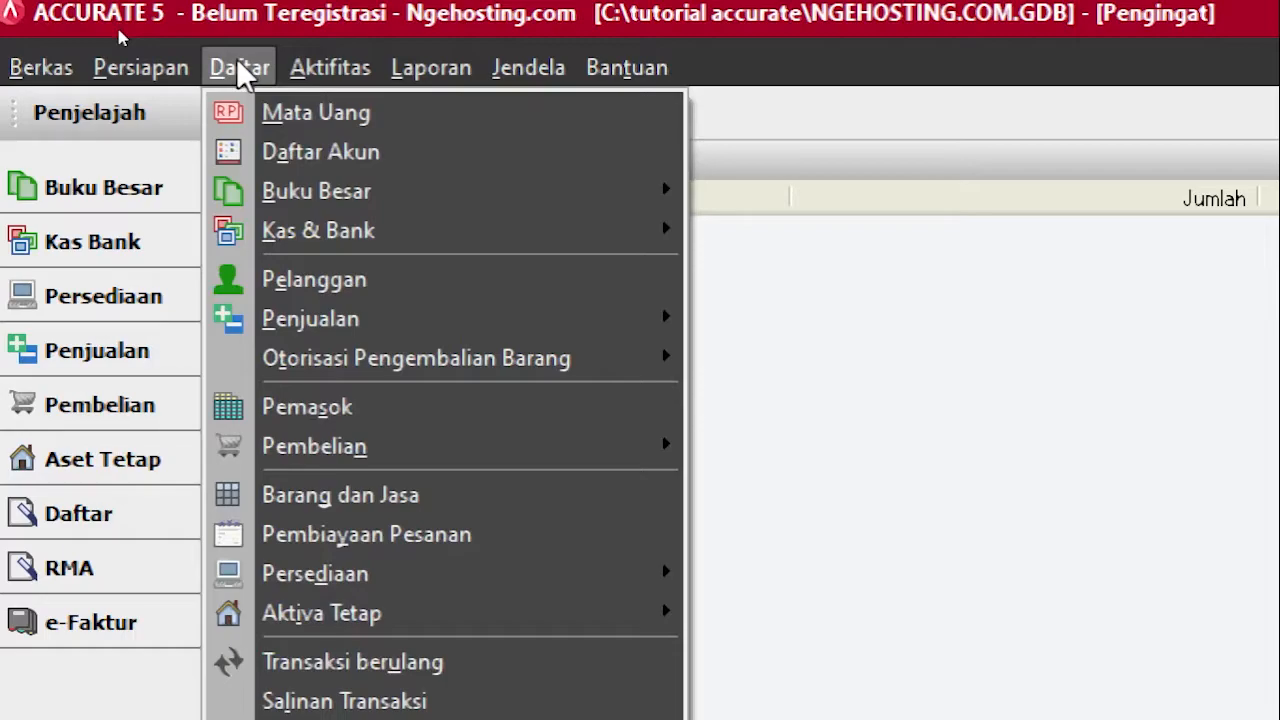
{"action": "mouse_move", "coordinate": [385, 200]}
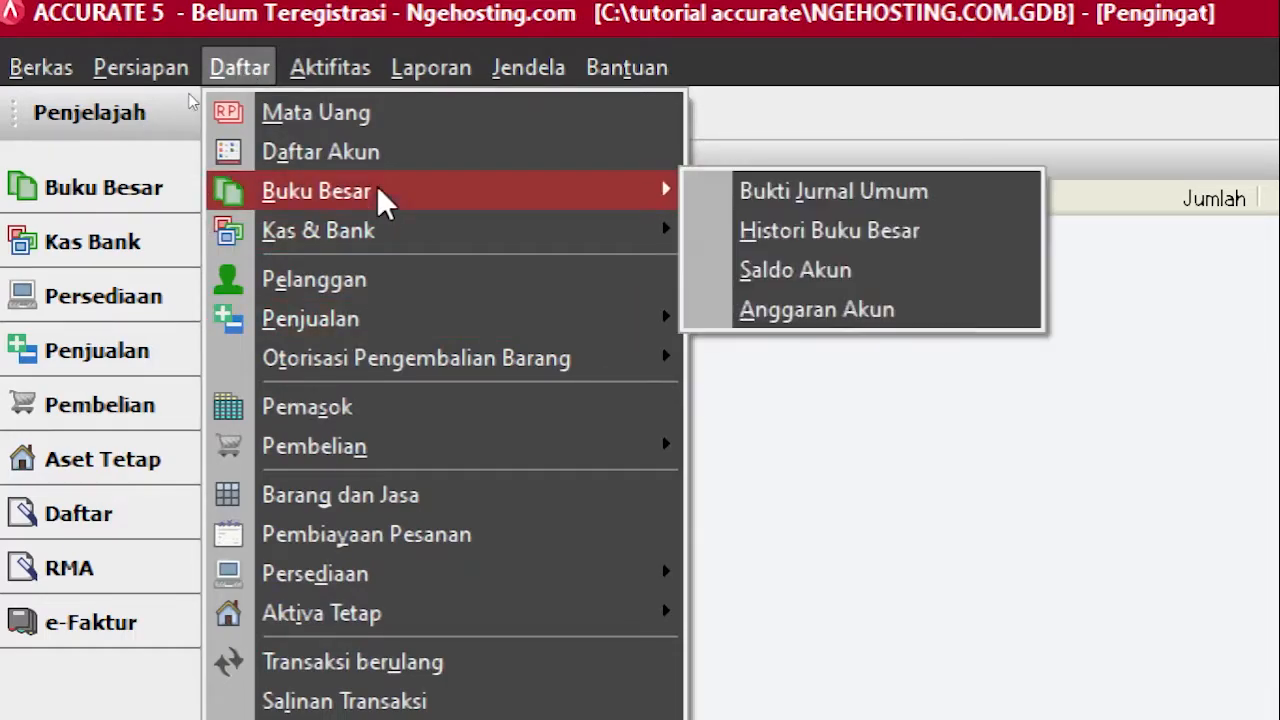
{"action": "left_click", "coordinate": [900, 192]}
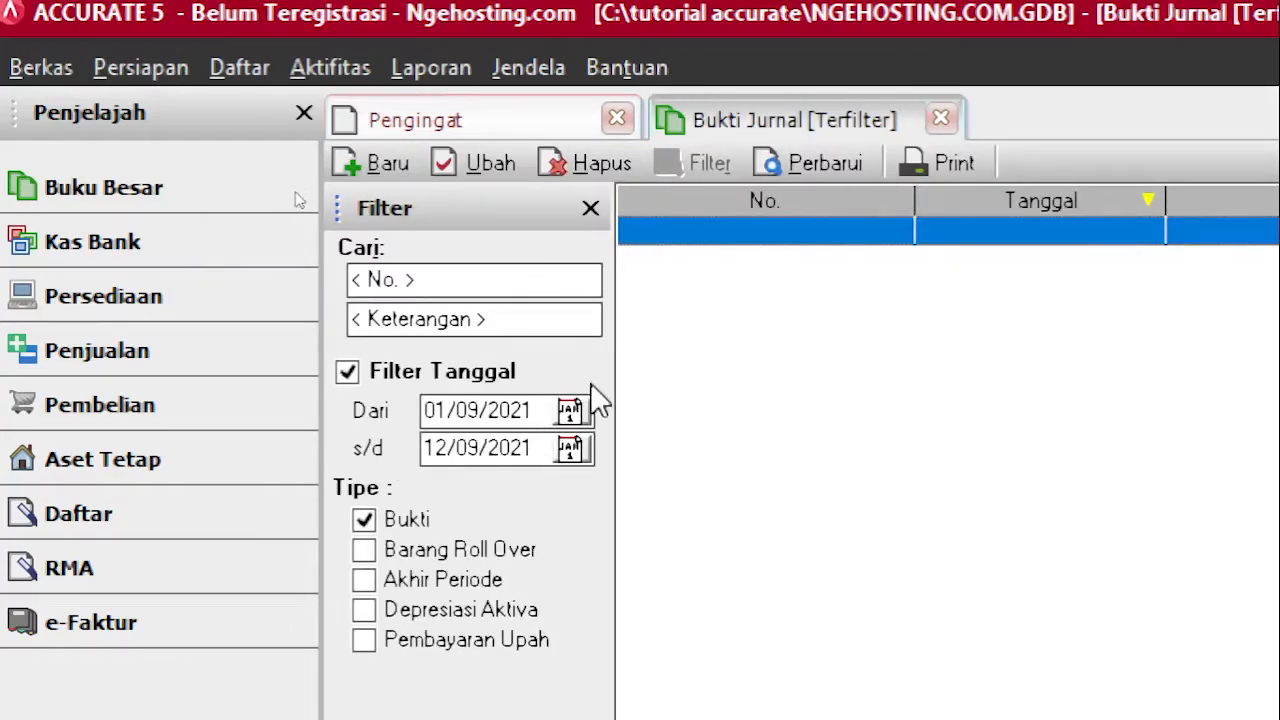
Step: Set the journal filter start date to 01/01/2021 and start a new journal voucher
{"action": "left_click", "coordinate": [572, 408]}
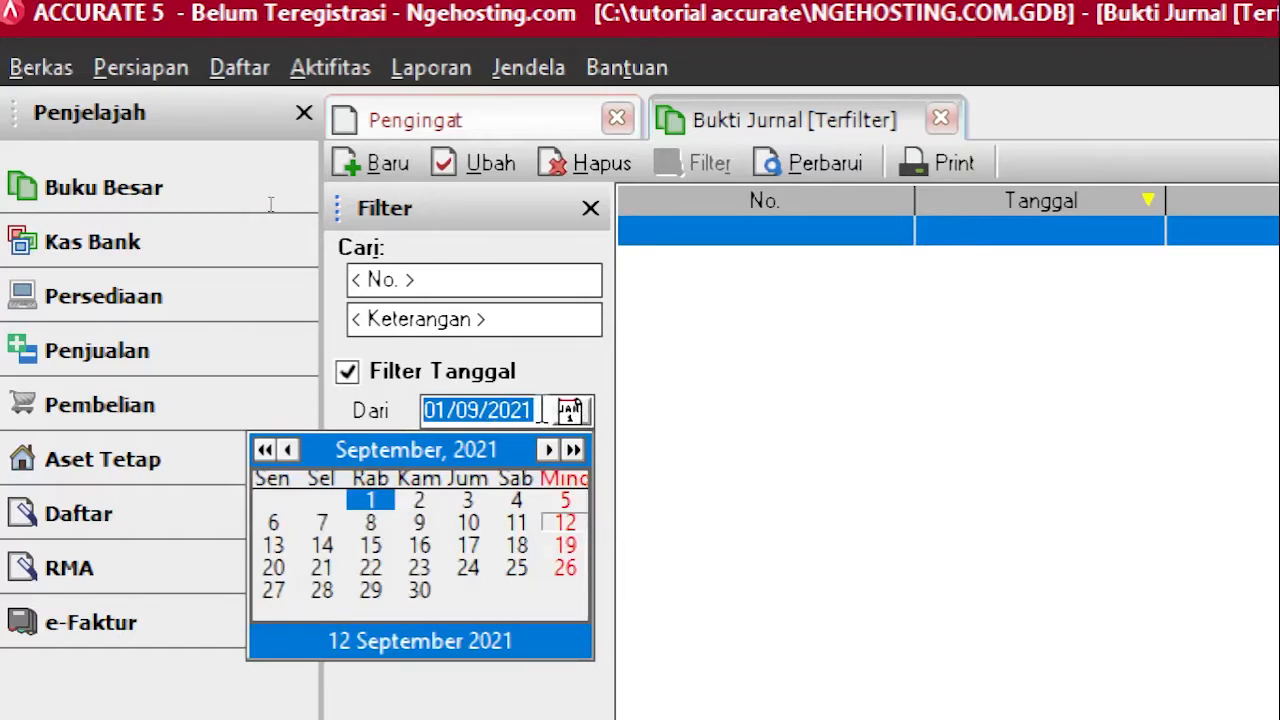
{"action": "left_click", "coordinate": [542, 410]}
{"action": "key", "text": "Left"}
{"action": "key", "text": "Left"}
{"action": "key", "text": "Left"}
{"action": "key", "text": "Left"}
{"action": "key", "text": "Left"}
{"action": "type", "text": "1"}
{"action": "key", "text": "Left"}
{"action": "key", "text": "Left"}
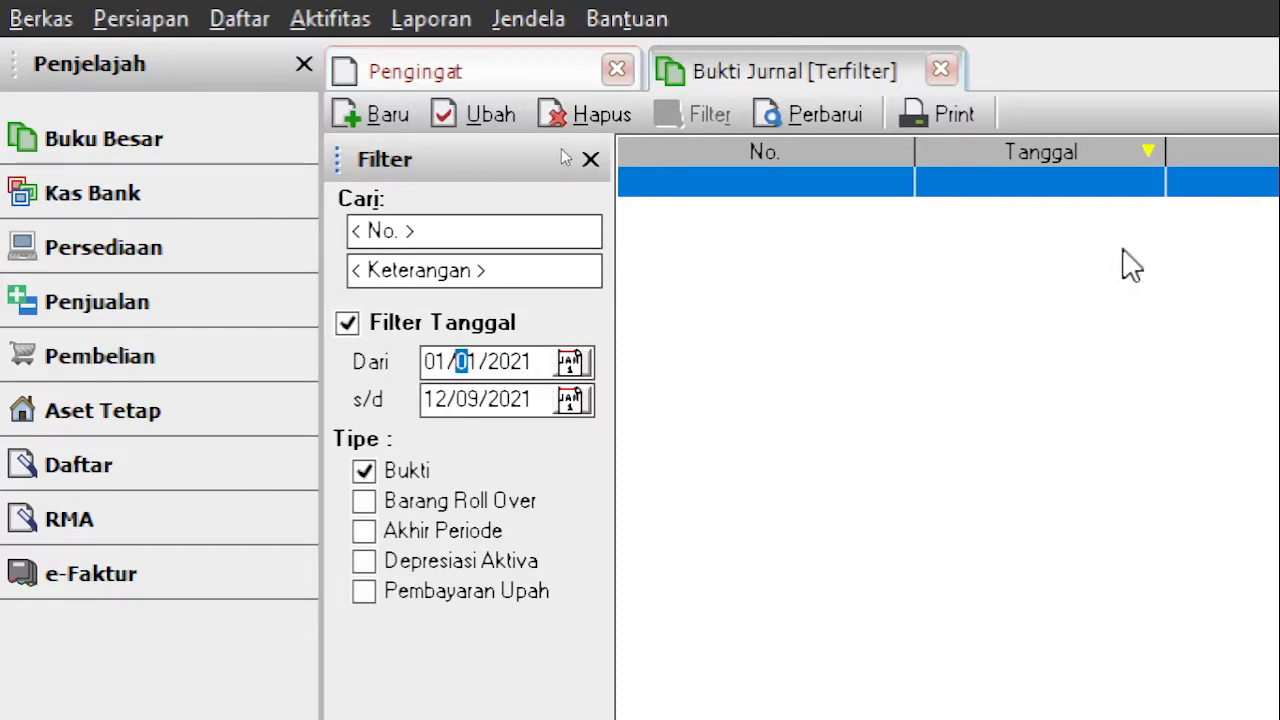
{"action": "left_click", "coordinate": [348, 106]}
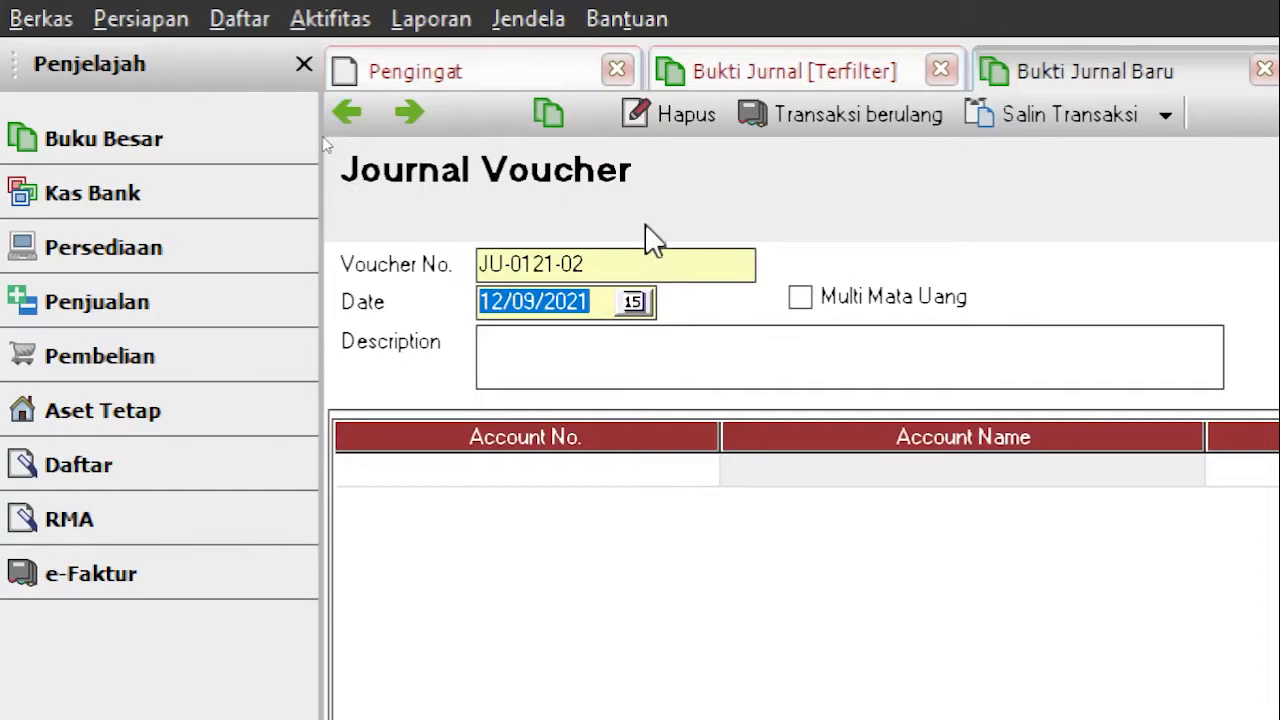
Step: Set voucher number JU-0121-01, date 01/01/2021 and description 'Setoran Modal Awal'
{"action": "left_click", "coordinate": [645, 264]}
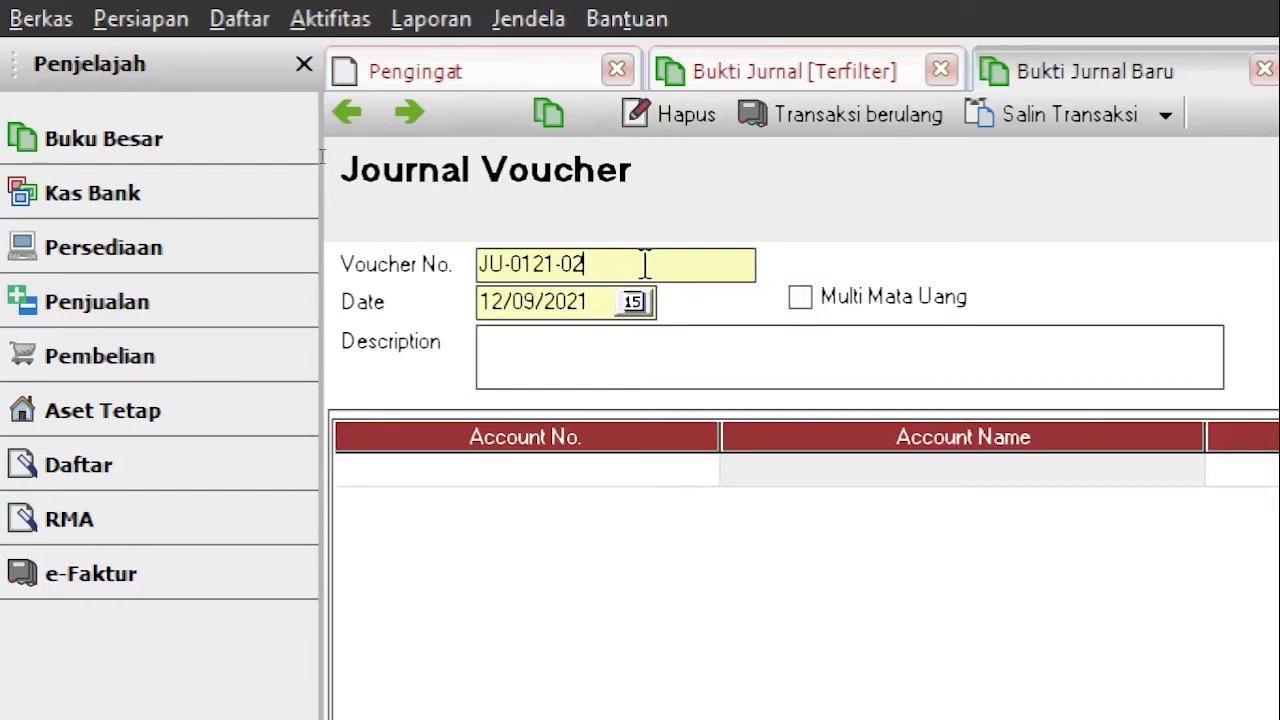
{"action": "key", "text": "BackSpace"}
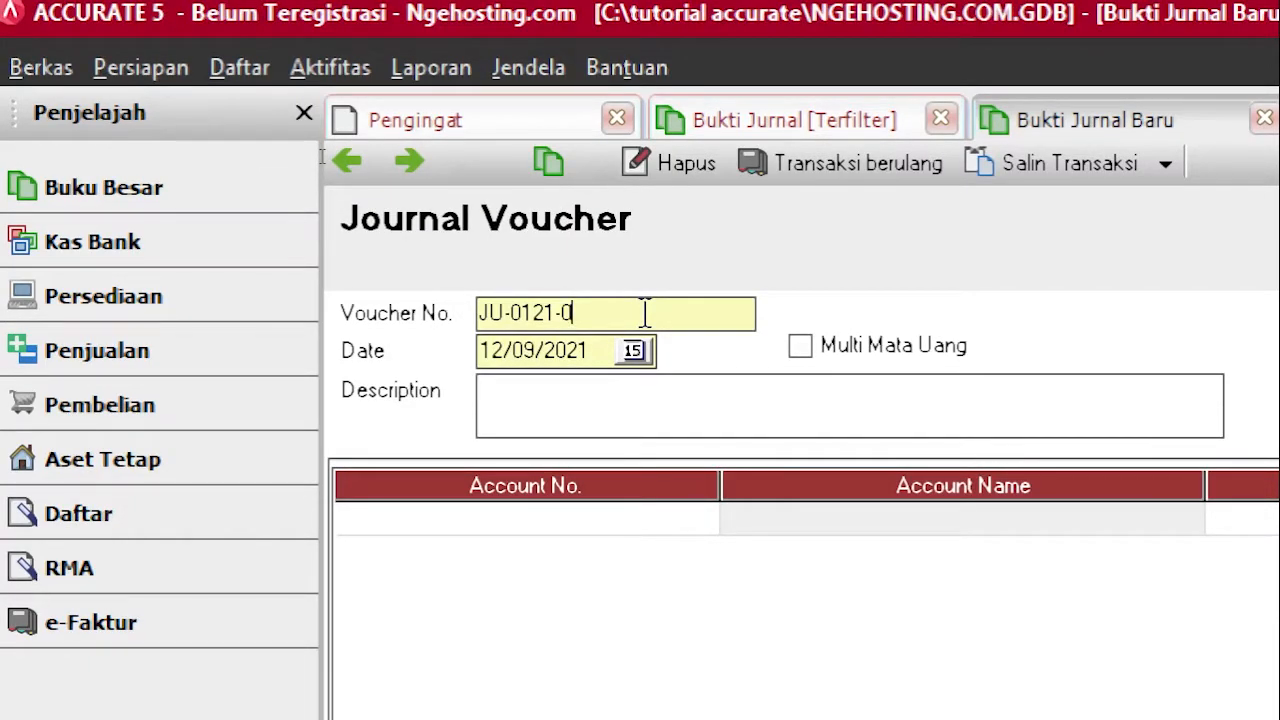
{"action": "key", "text": "BackSpace"}
{"action": "key", "text": "BackSpace"}
{"action": "key", "text": "BackSpace"}
{"action": "type", "text": "21"}
{"action": "left_click", "coordinate": [615, 368]}
{"action": "key", "text": "BackSpace"}
{"action": "key", "text": "BackSpace"}
{"action": "key", "text": "BackSpace"}
{"action": "key", "text": "BackSpace"}
{"action": "key", "text": "BackSpace"}
{"action": "key", "text": "BackSpace"}
{"action": "key", "text": "BackSpace"}
{"action": "type", "text": "01/01/"}
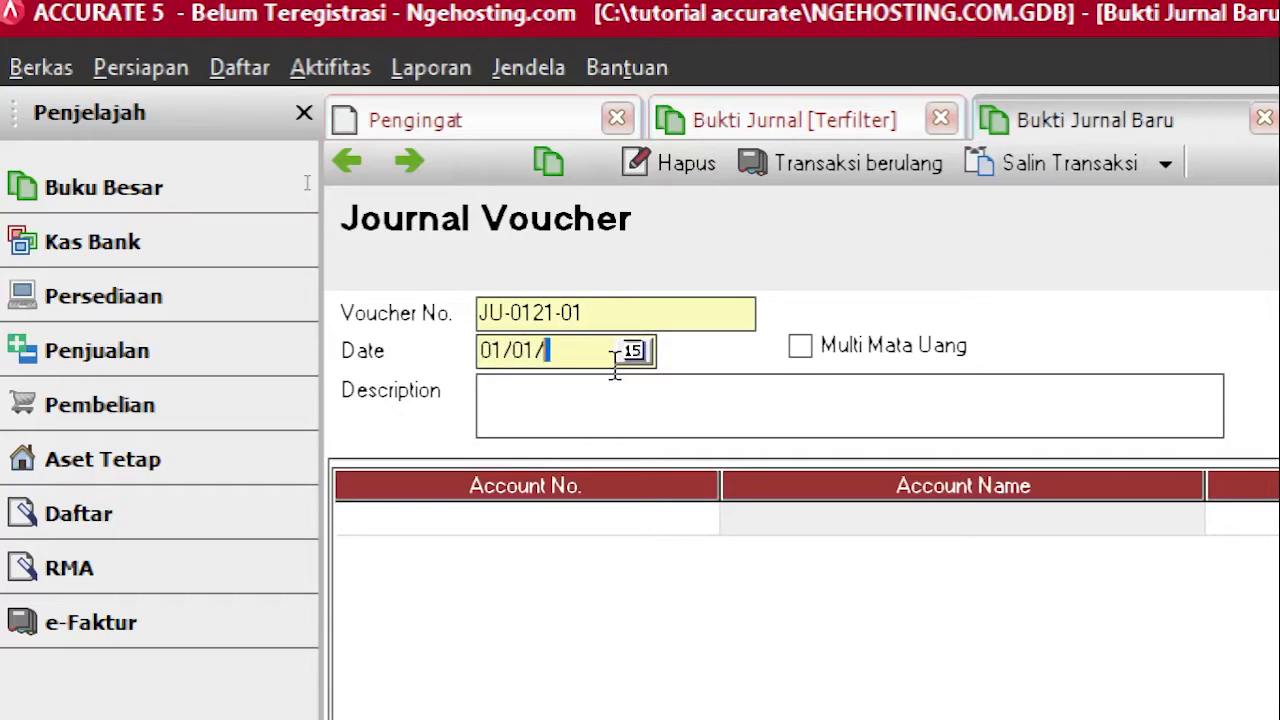
{"action": "type", "text": "2021"}
{"action": "left_click", "coordinate": [613, 432]}
{"action": "type", "text": "Set"}
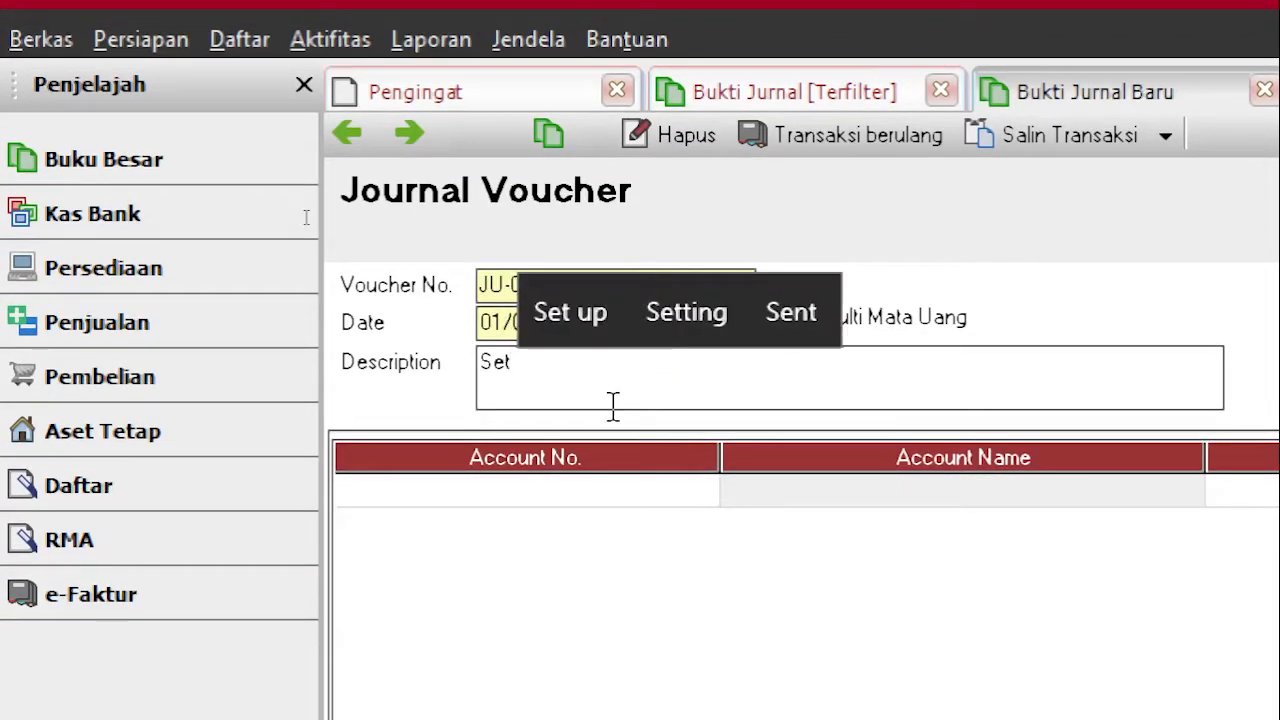
{"action": "type", "text": "oran Modal "}
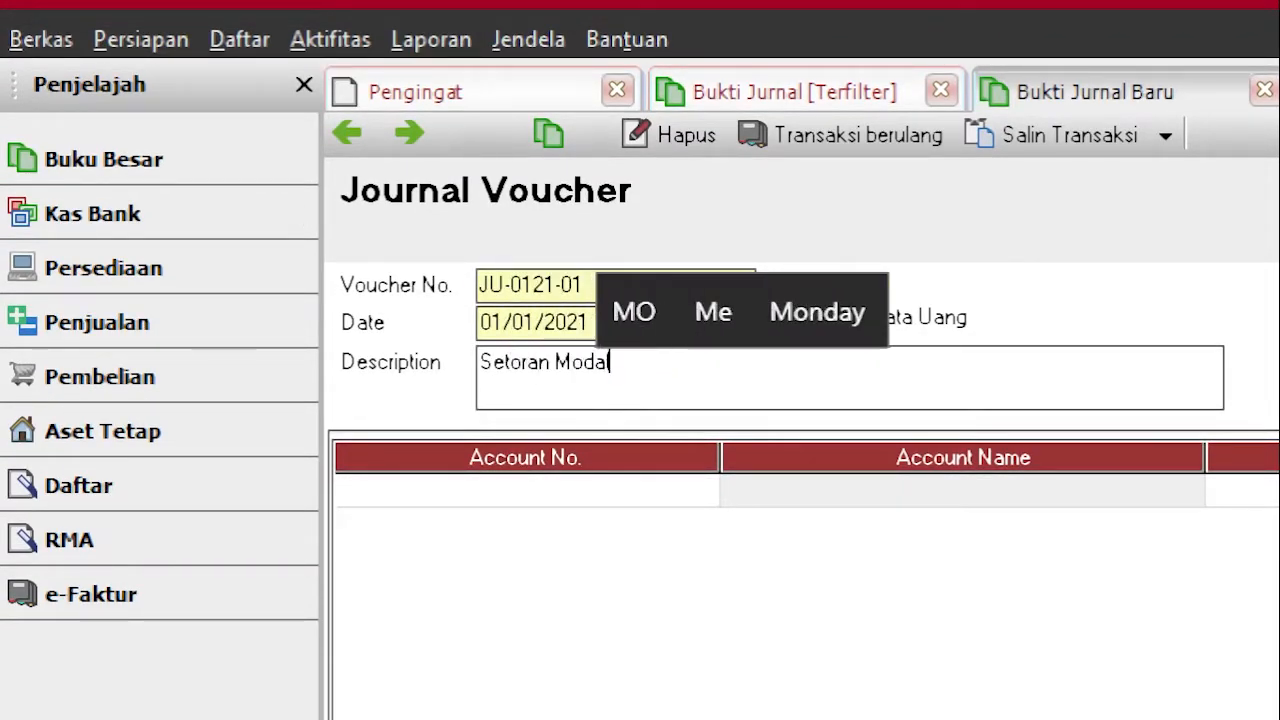
{"action": "type", "text": "Awa"}
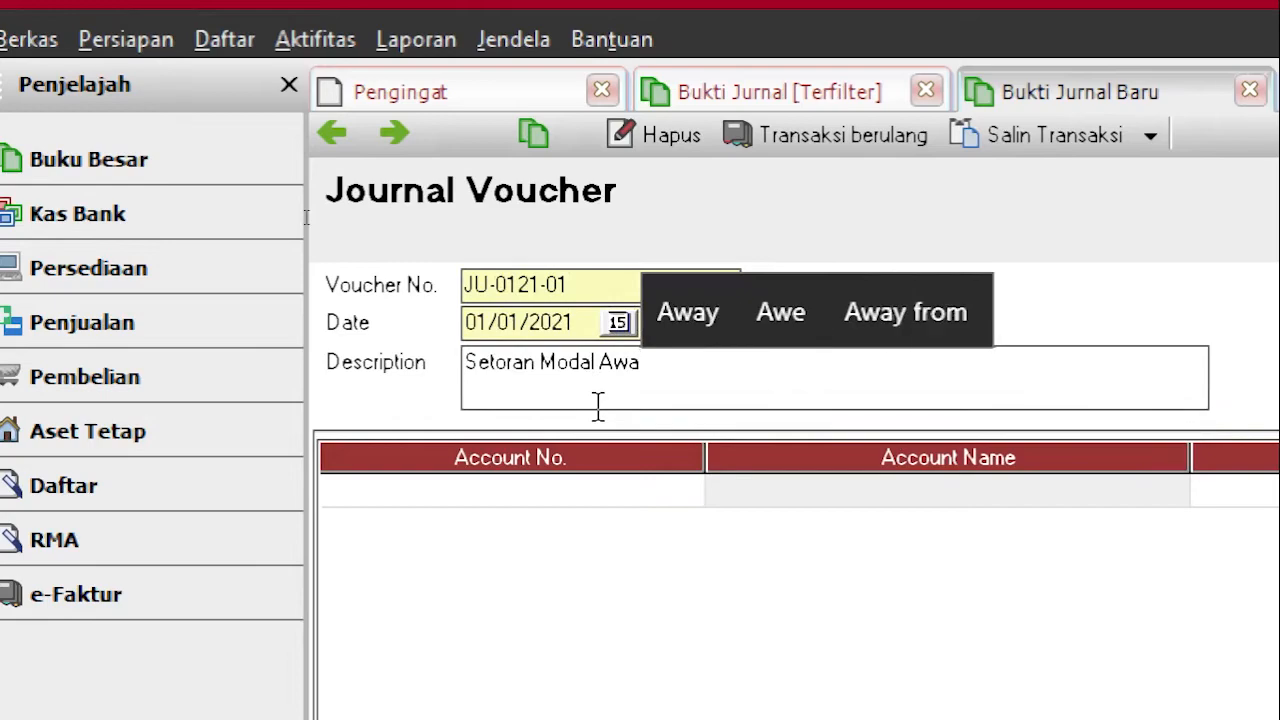
{"action": "type", "text": "l"}
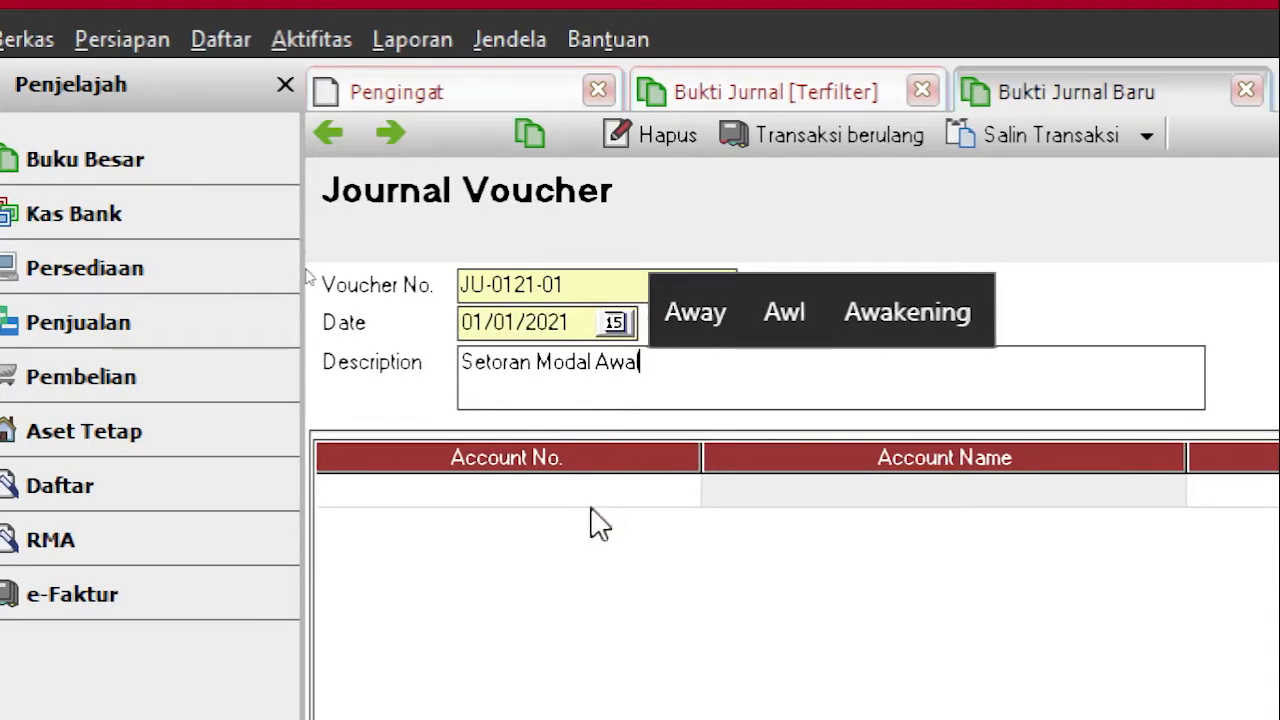
{"action": "key", "text": "Tab"}
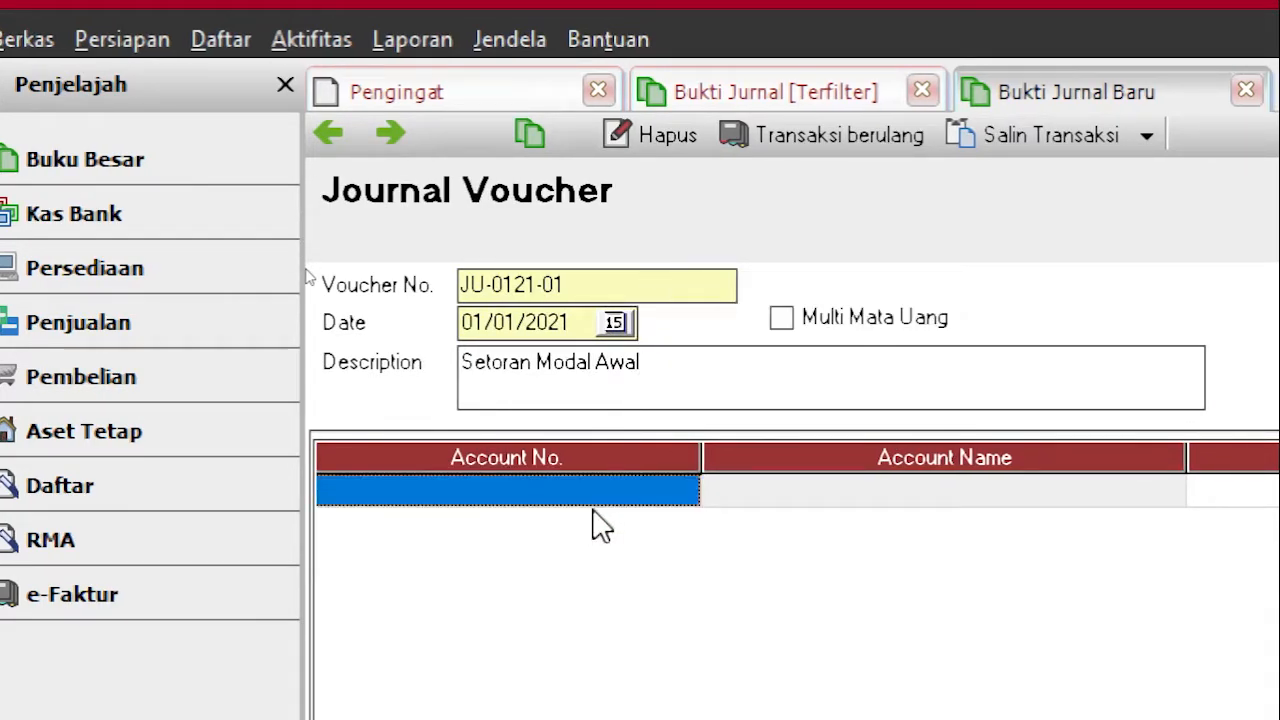
Step: Add a journal line debiting 1000.02 Kas Besar Rp 15,000,000
{"action": "left_click", "coordinate": [587, 485]}
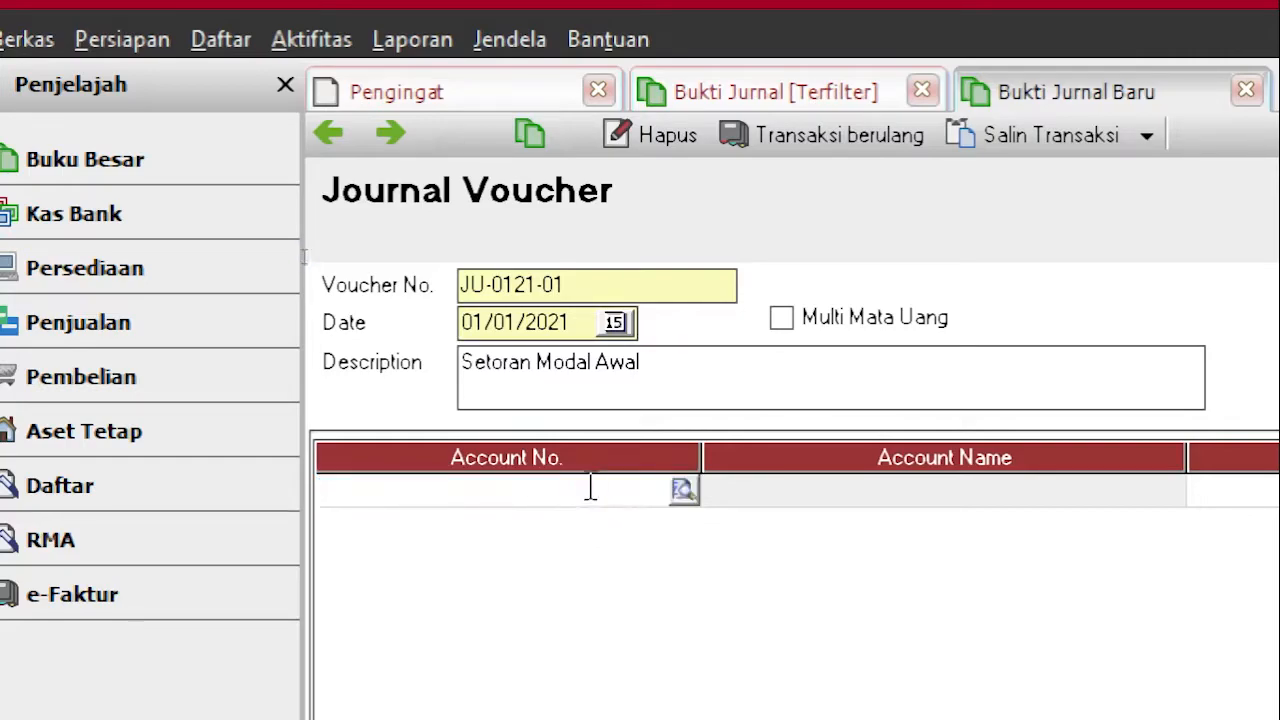
{"action": "double_click", "coordinate": [590, 487]}
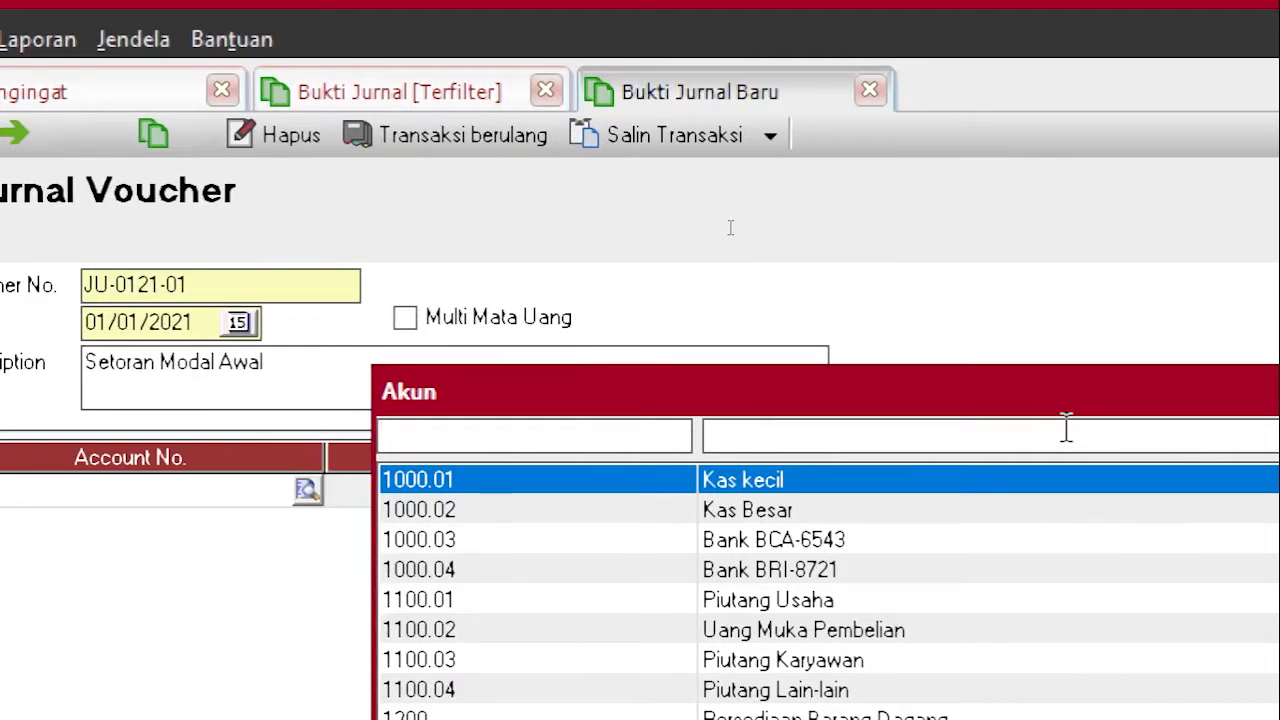
{"action": "key", "text": "Down"}
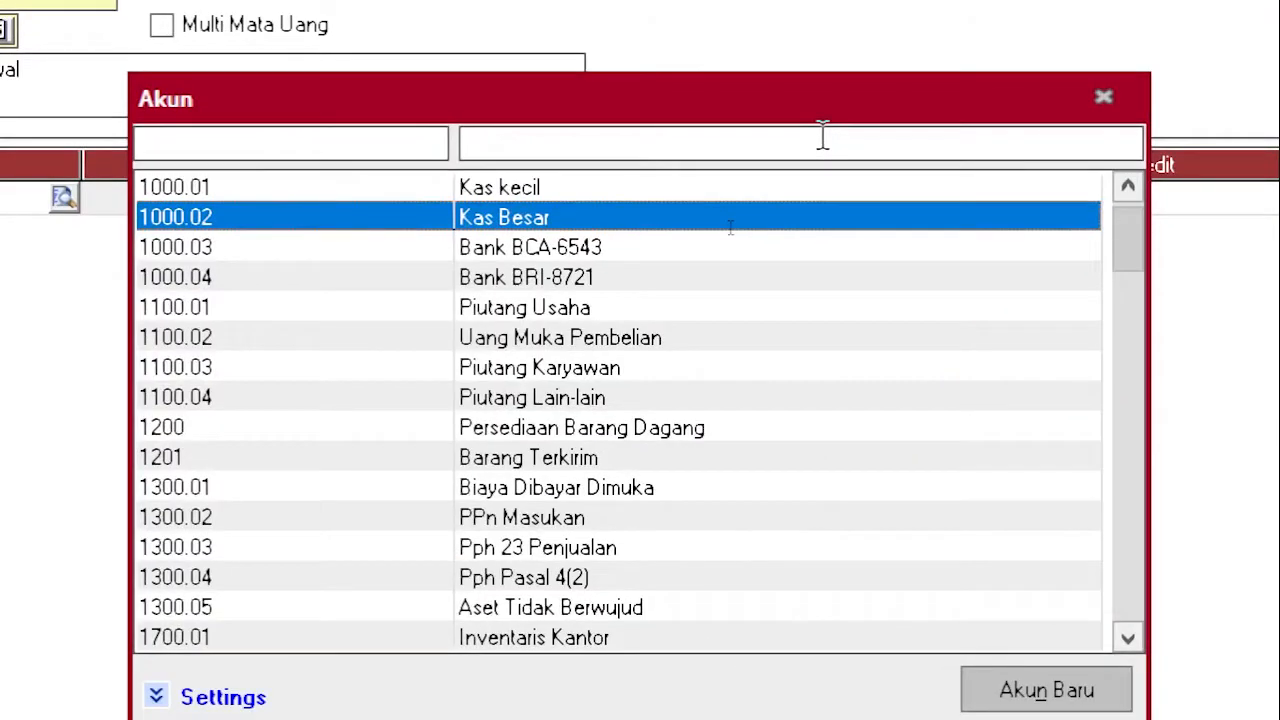
{"action": "key", "text": "Return"}
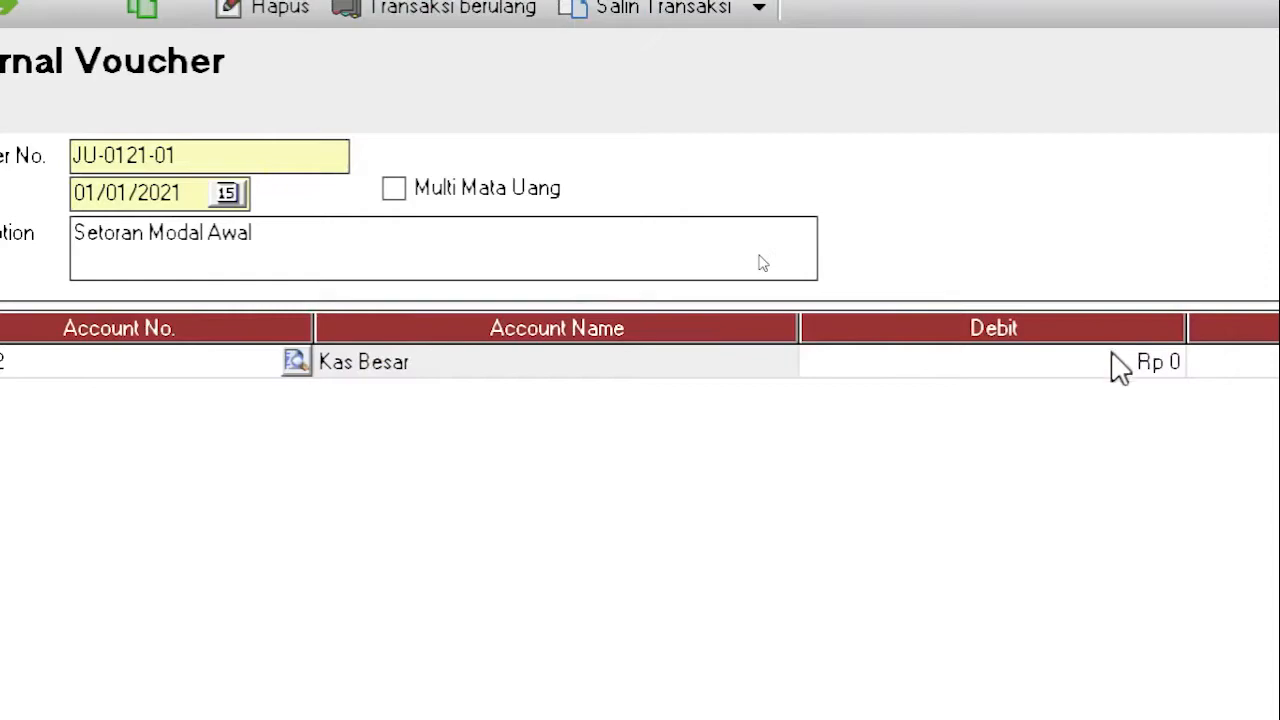
{"action": "left_click", "coordinate": [1112, 362]}
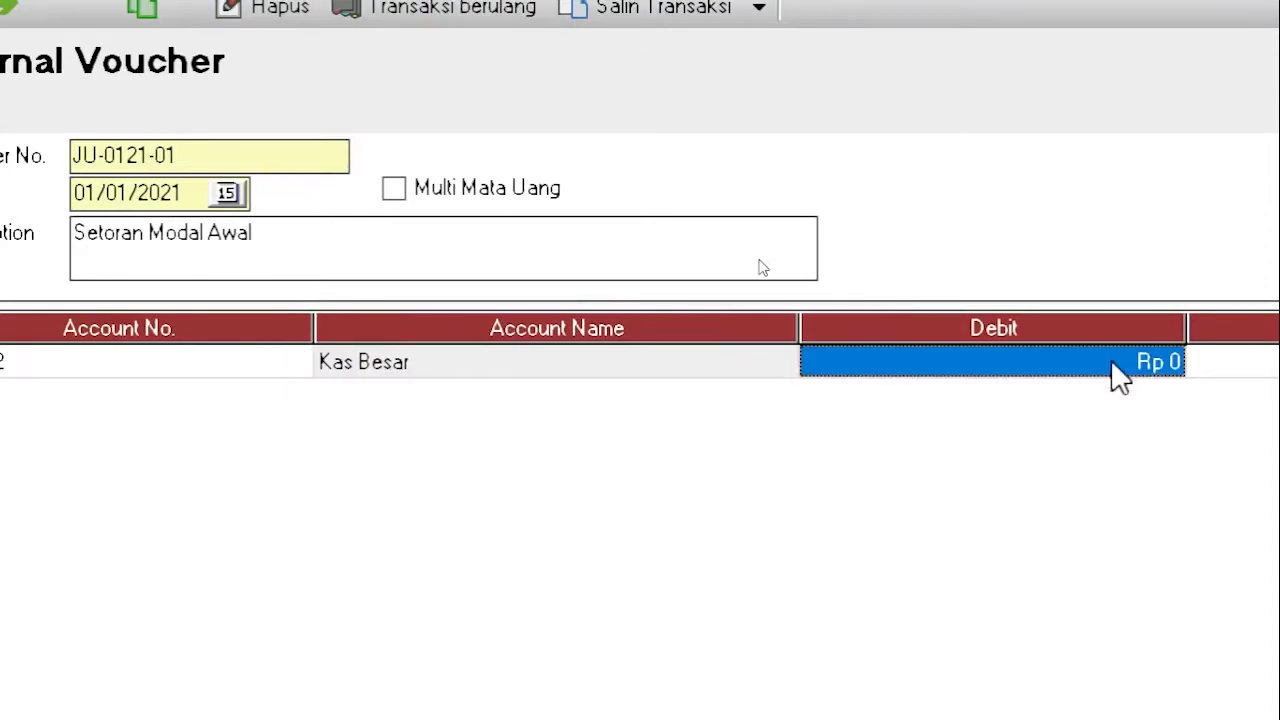
{"action": "type", "text": "15000"}
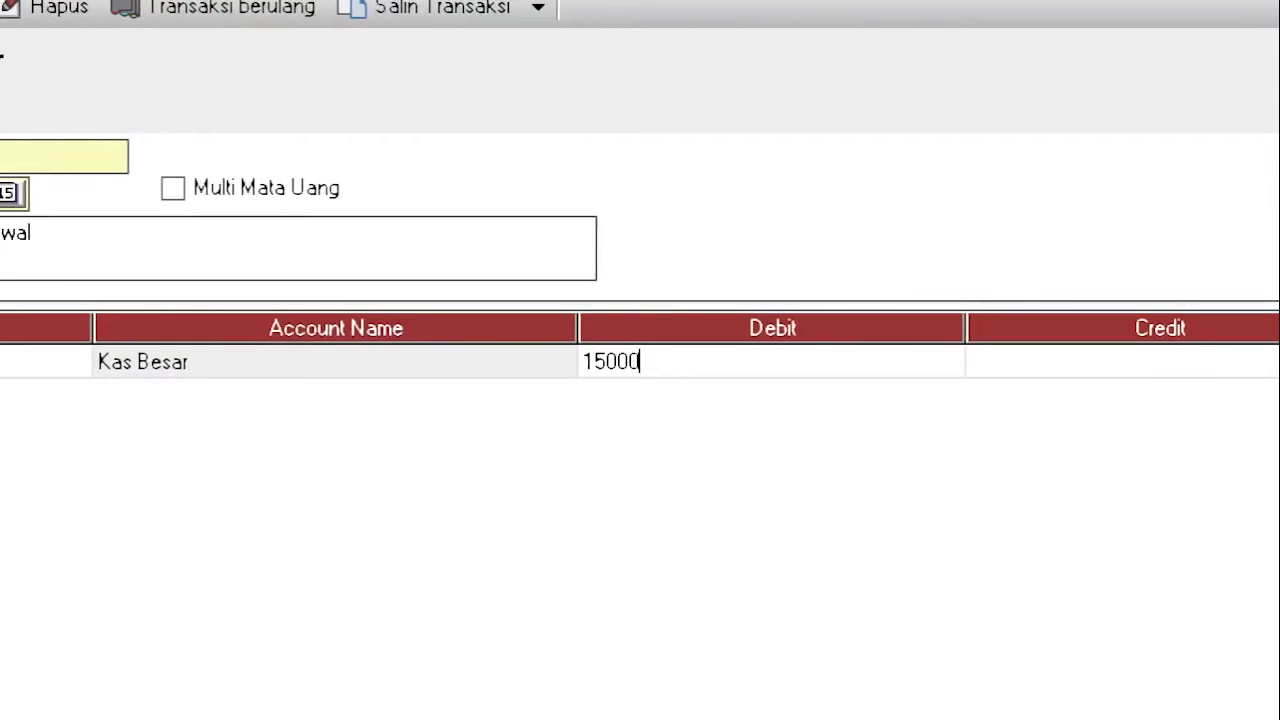
{"action": "type", "text": "000"}
{"action": "key", "text": "Return"}
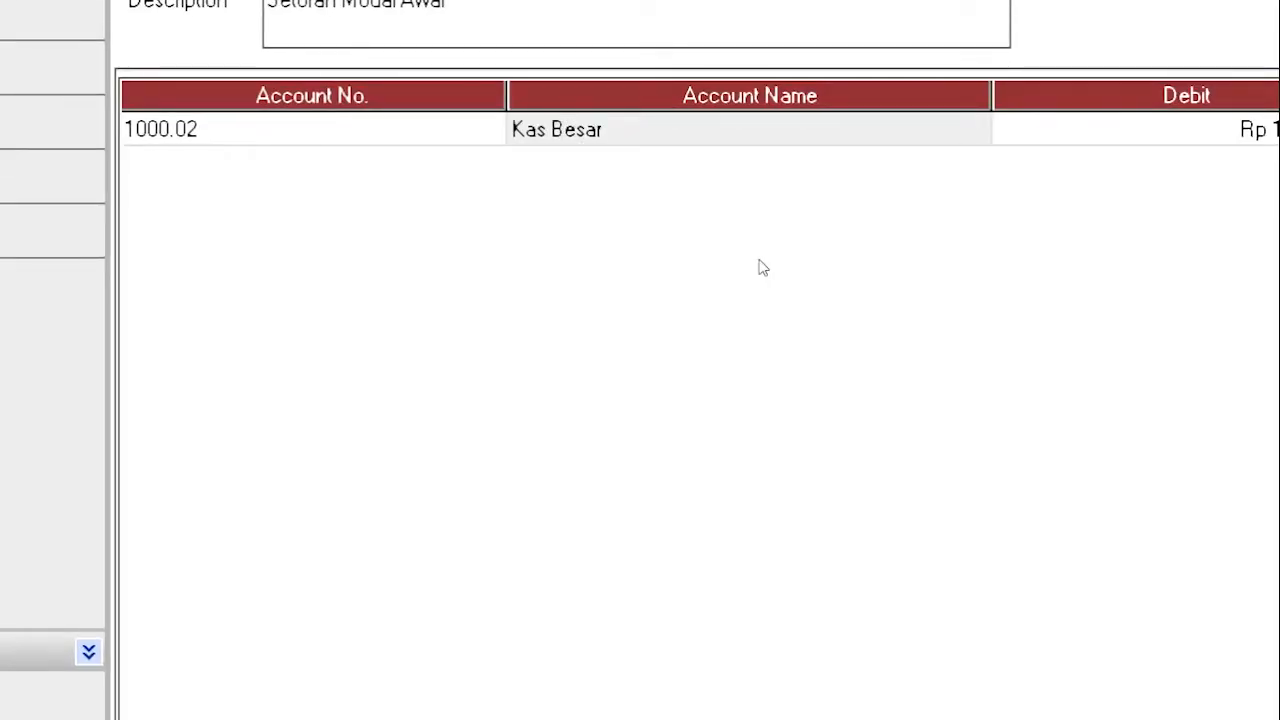
Step: Add a second line debiting 1000.03 Bank BCA-6543 Rp 25,000,000
{"action": "key", "text": "Down"}
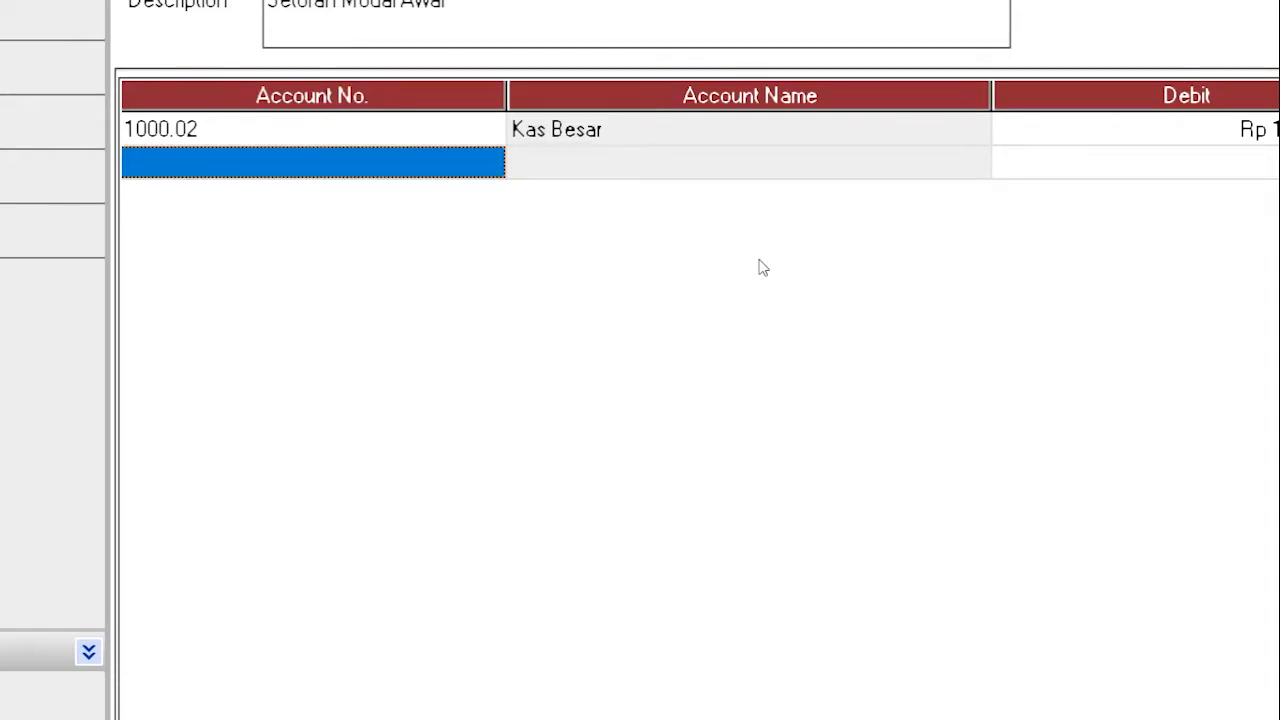
{"action": "type", "text": "bca"}
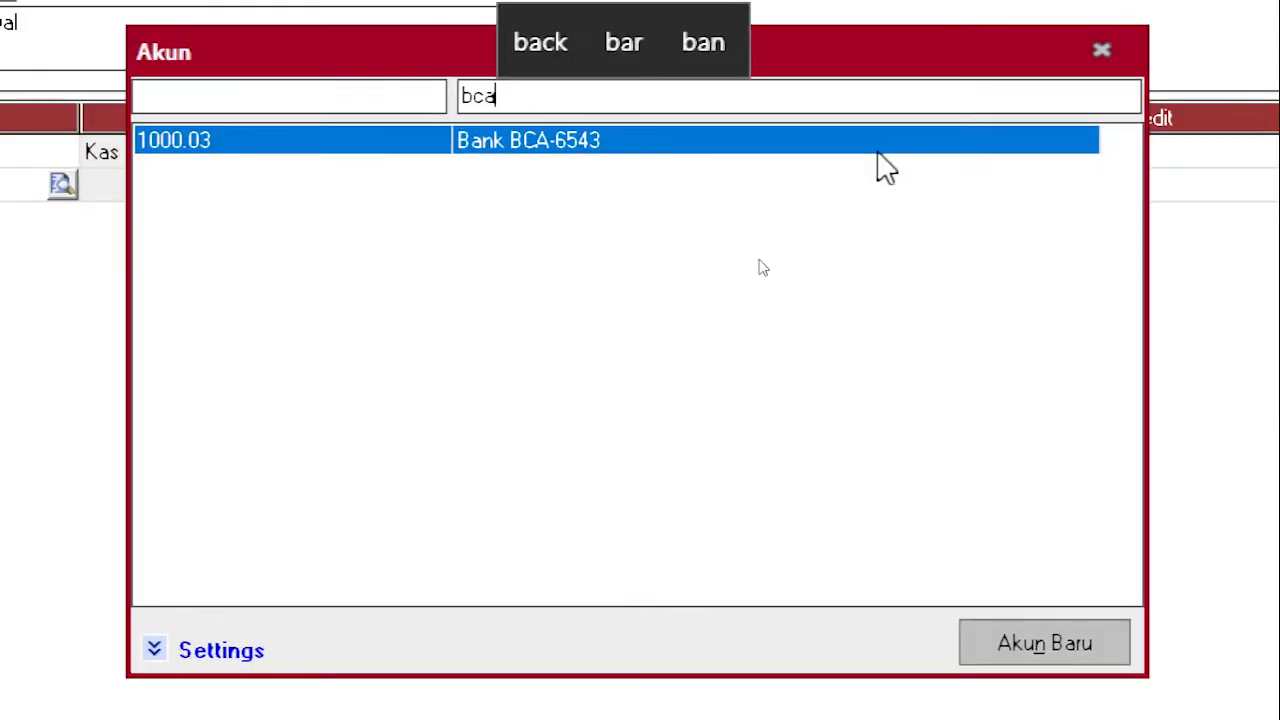
{"action": "key", "text": "Return"}
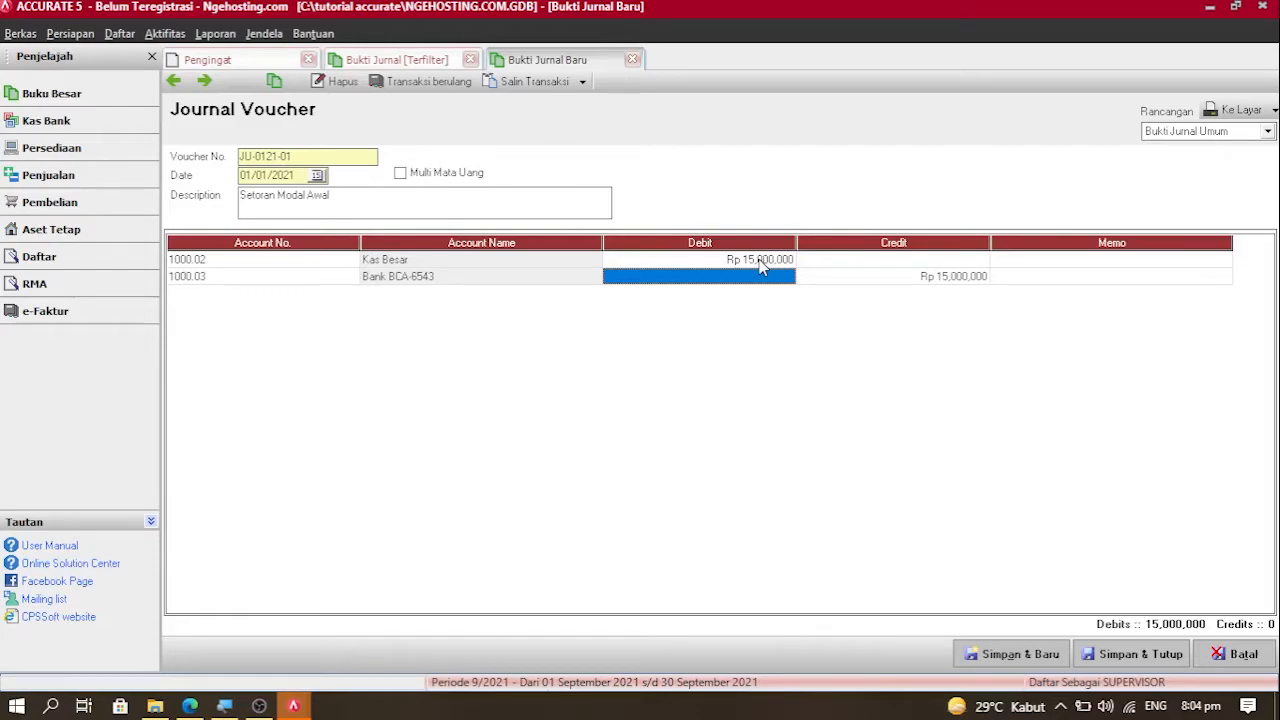
{"action": "type", "text": "25000000"}
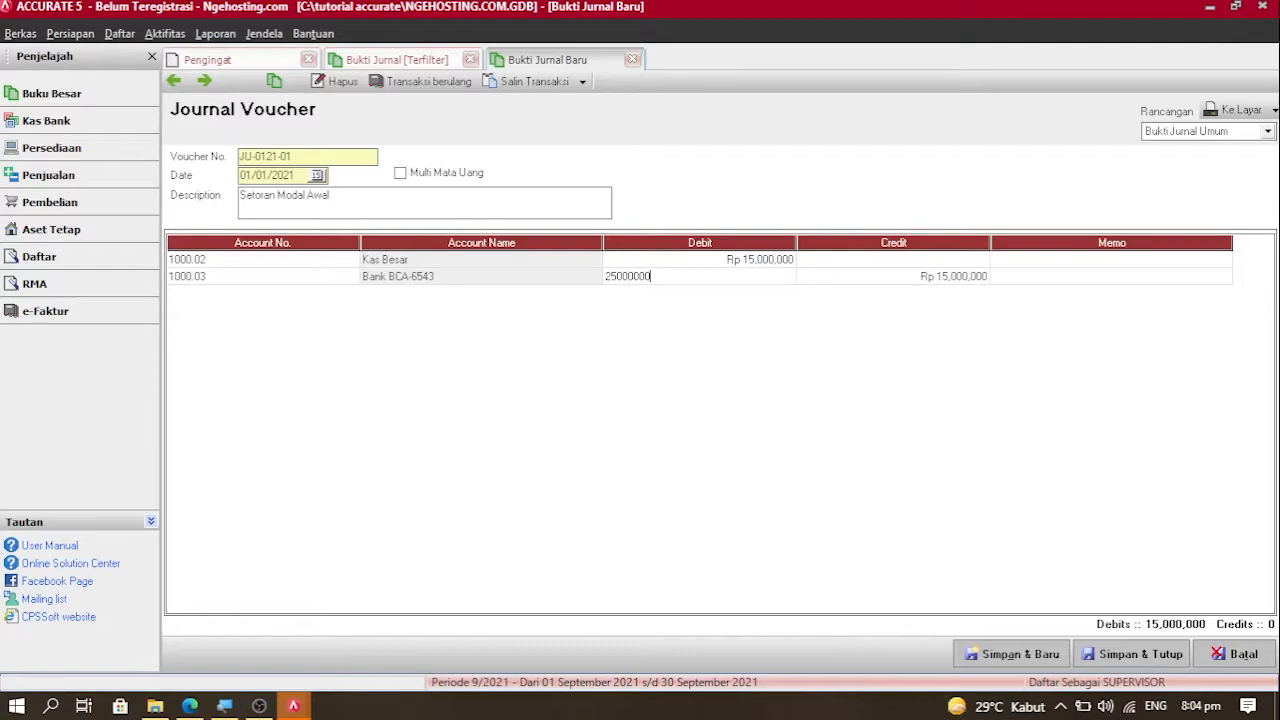
{"action": "key", "text": "Return"}
{"action": "key", "text": "Return"}
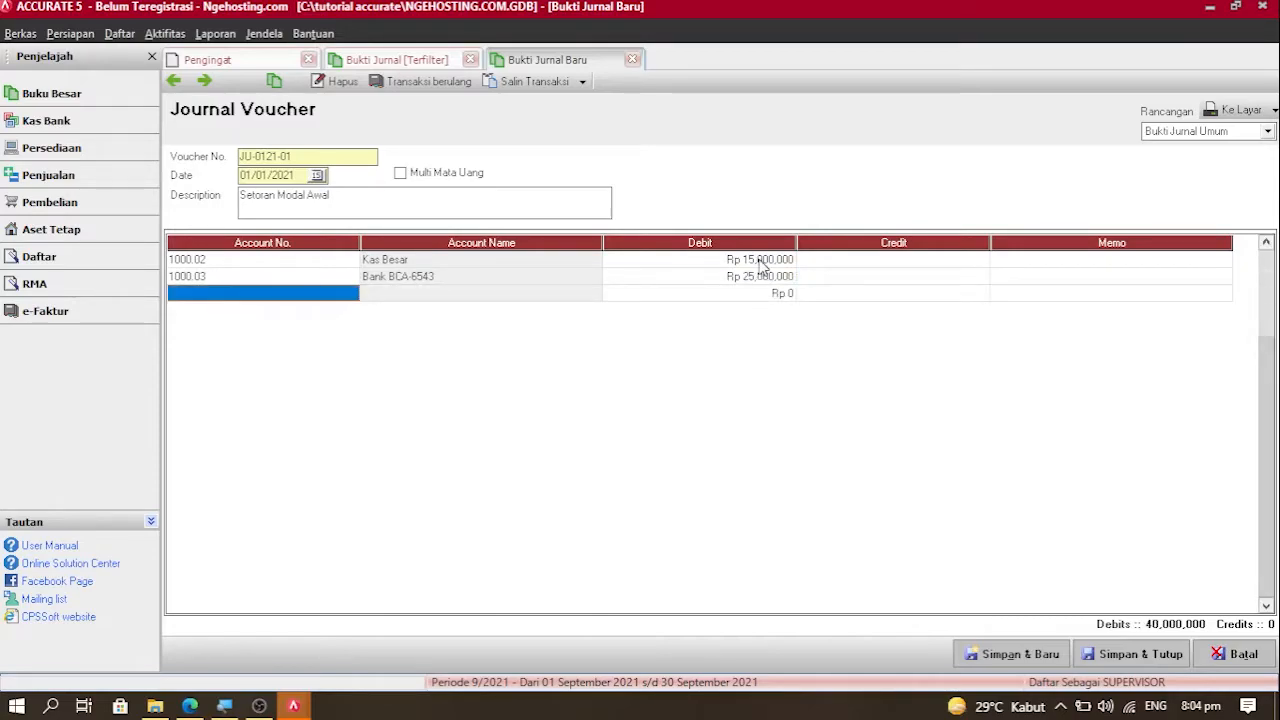
Step: Debit Bank BRI-8721 Rp 20,000,000, credit 3000 Modal Rp 60,000,000, and drop the empty row
{"action": "type", "text": "br"}
{"action": "key", "text": "Return"}
{"action": "key", "text": "Return"}
{"action": "key", "text": "Return"}
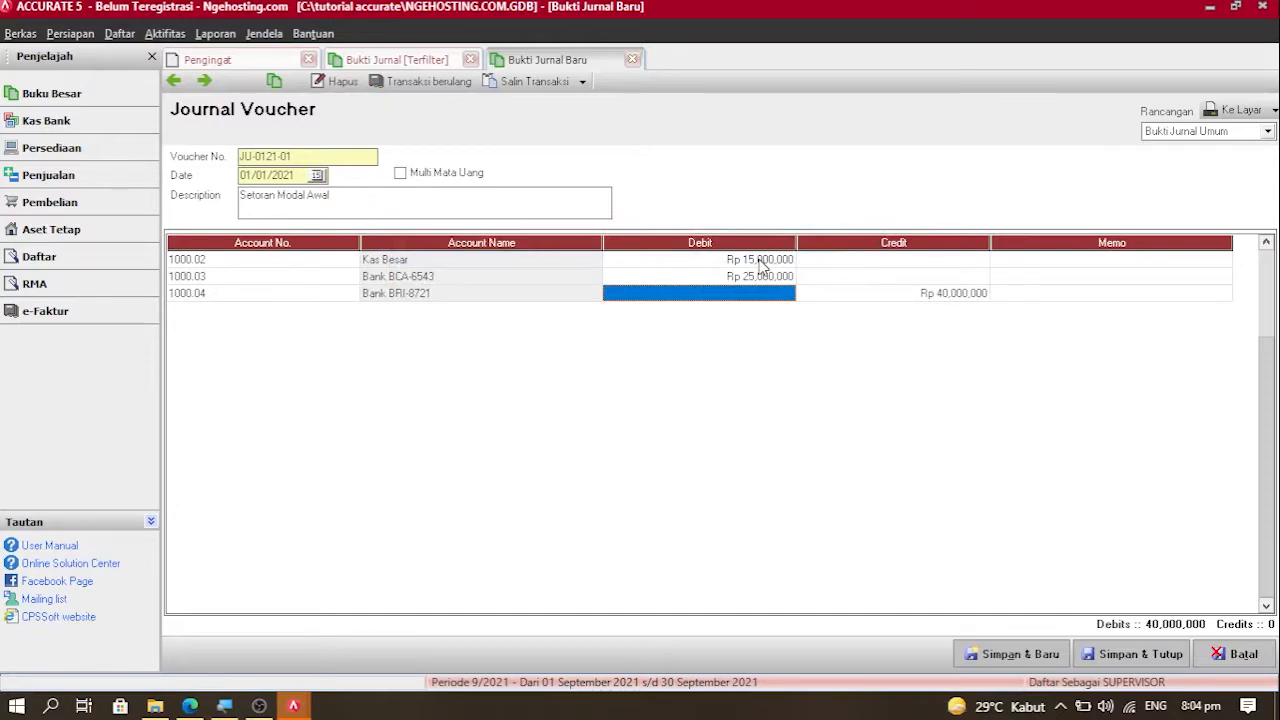
{"action": "type", "text": "200000"}
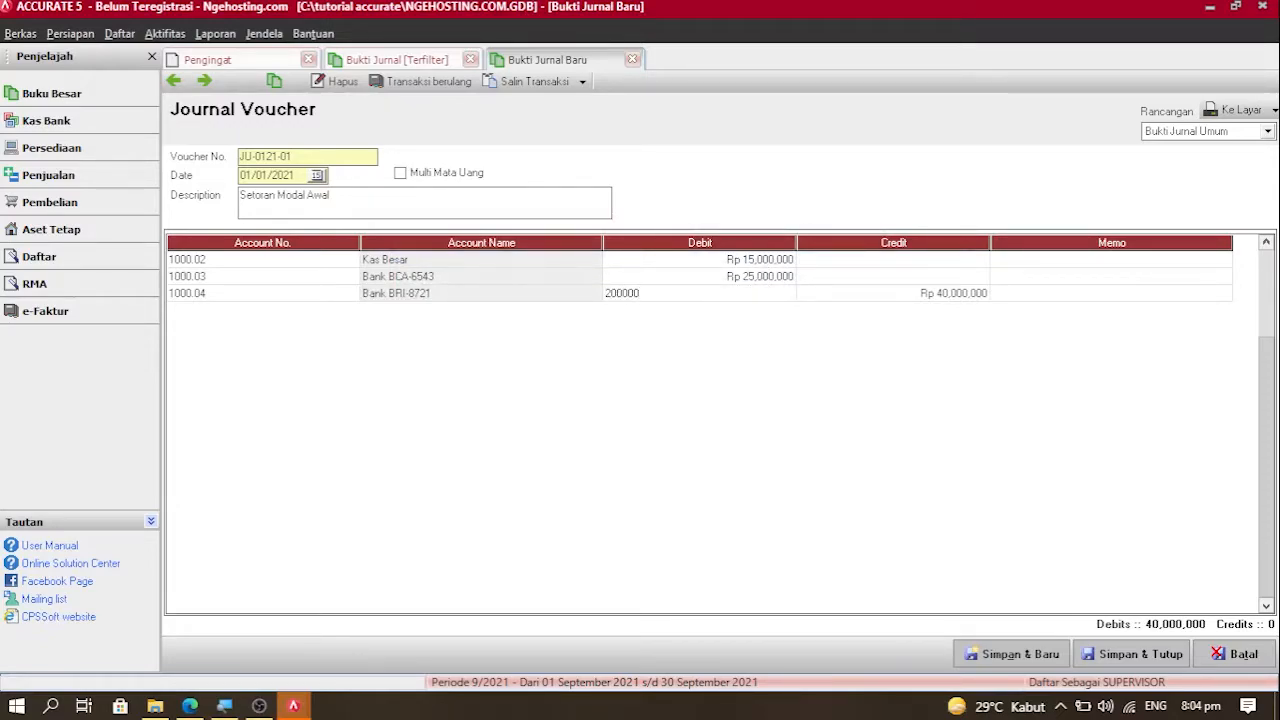
{"action": "key", "text": "Return"}
{"action": "key", "text": "Return"}
{"action": "key", "text": "Return"}
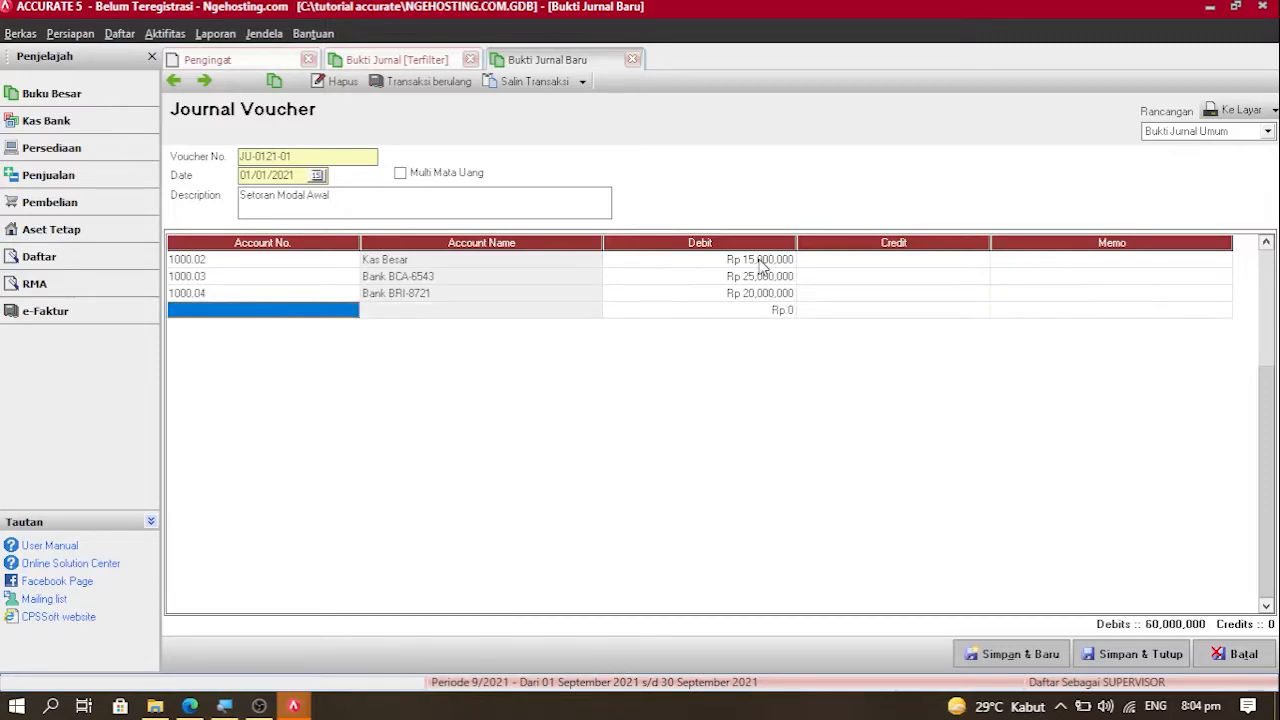
{"action": "type", "text": "mode"}
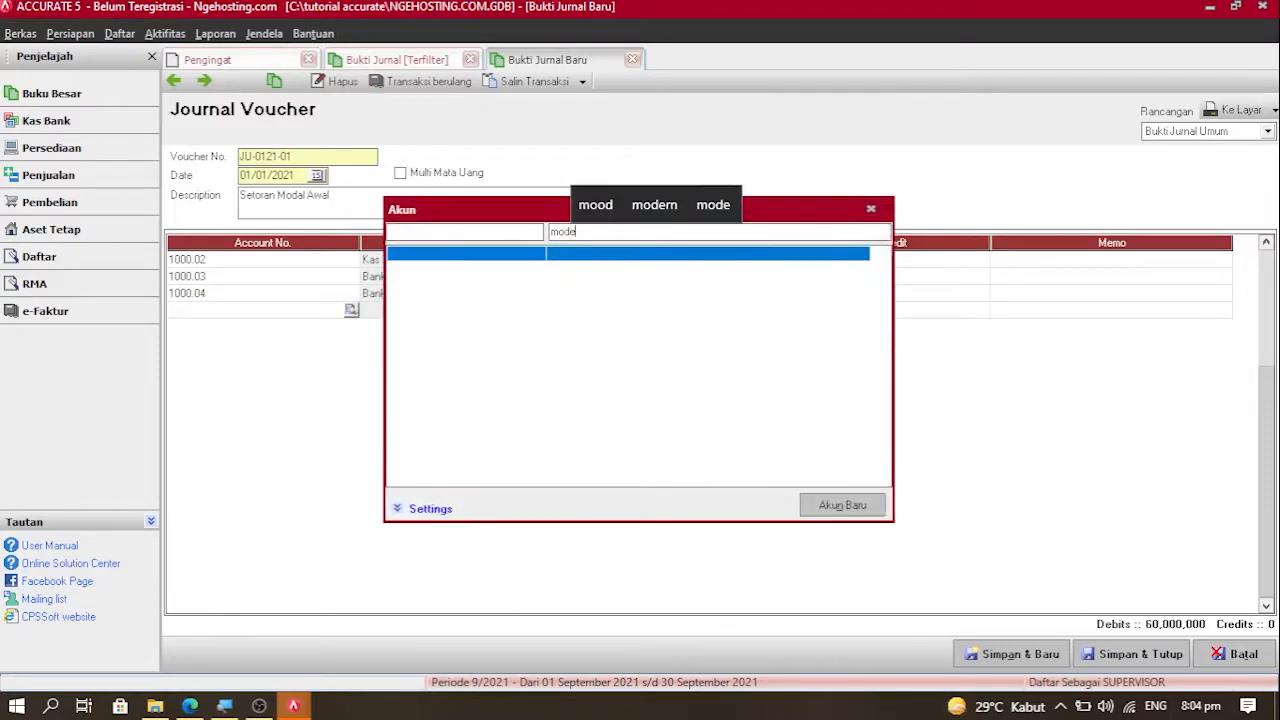
{"action": "key", "text": "BackSpace"}
{"action": "key", "text": "Return"}
{"action": "key", "text": "Return"}
{"action": "key", "text": "Return"}
{"action": "key", "text": "Return"}
{"action": "key", "text": "Return"}
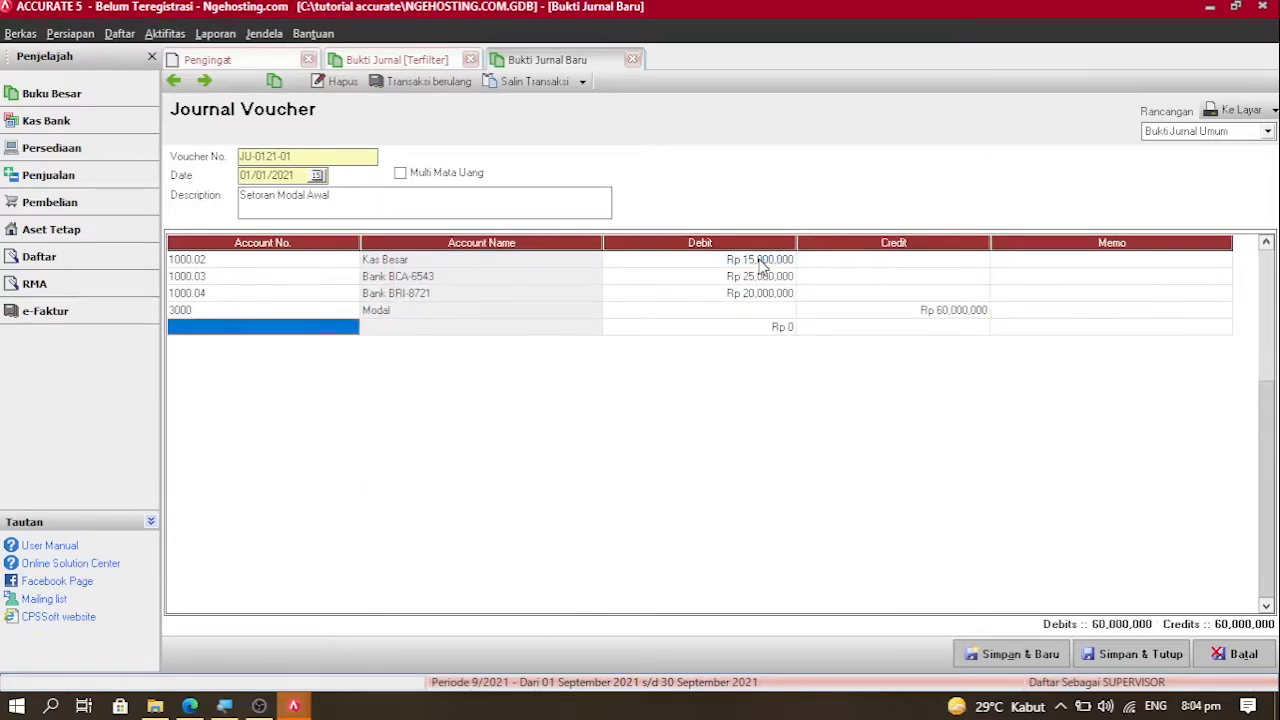
{"action": "key", "text": "Up"}
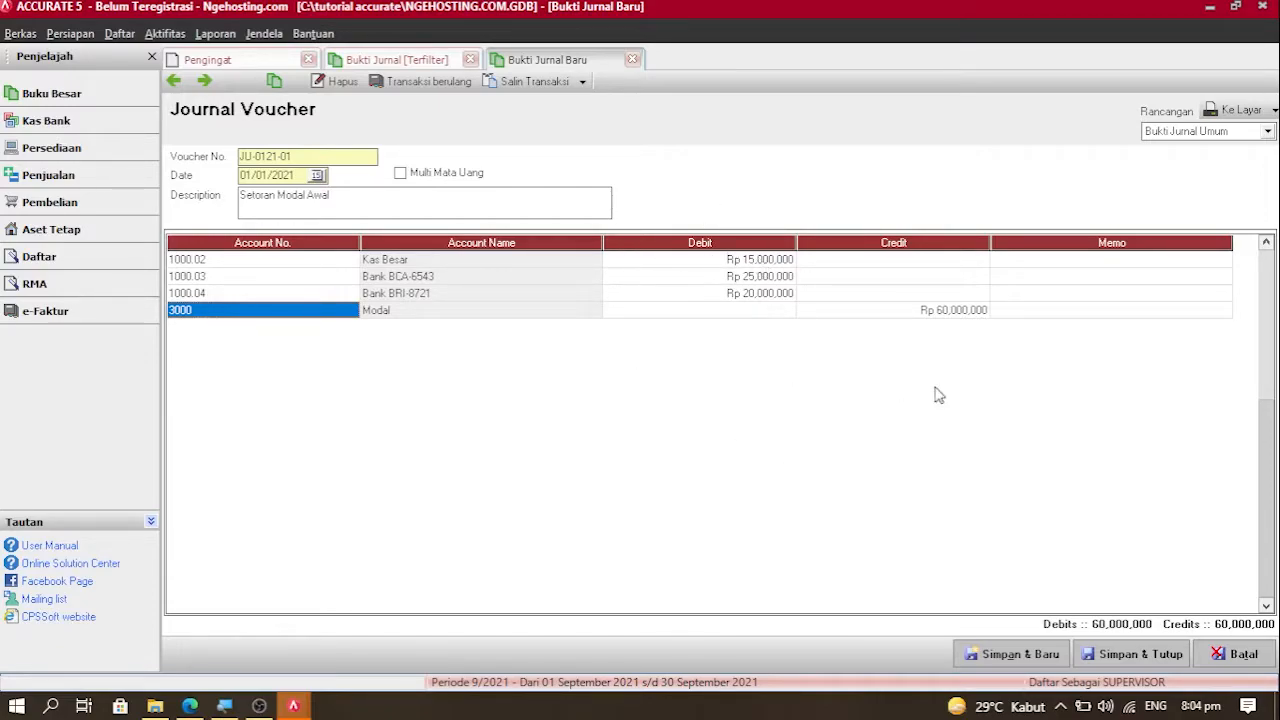
Step: Save JU-0121-01, reopen it from the refreshed list, and start blank voucher JU-0121-02
{"action": "left_click", "coordinate": [1101, 659]}
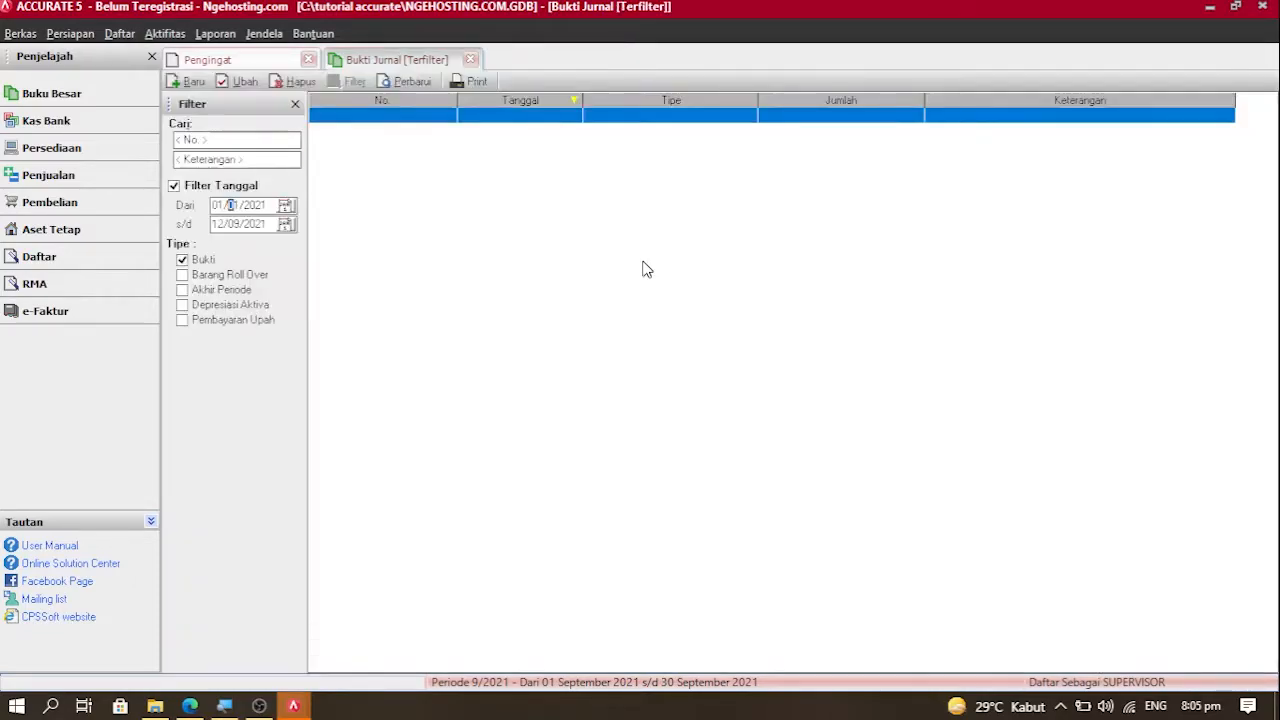
{"action": "left_click", "coordinate": [425, 84]}
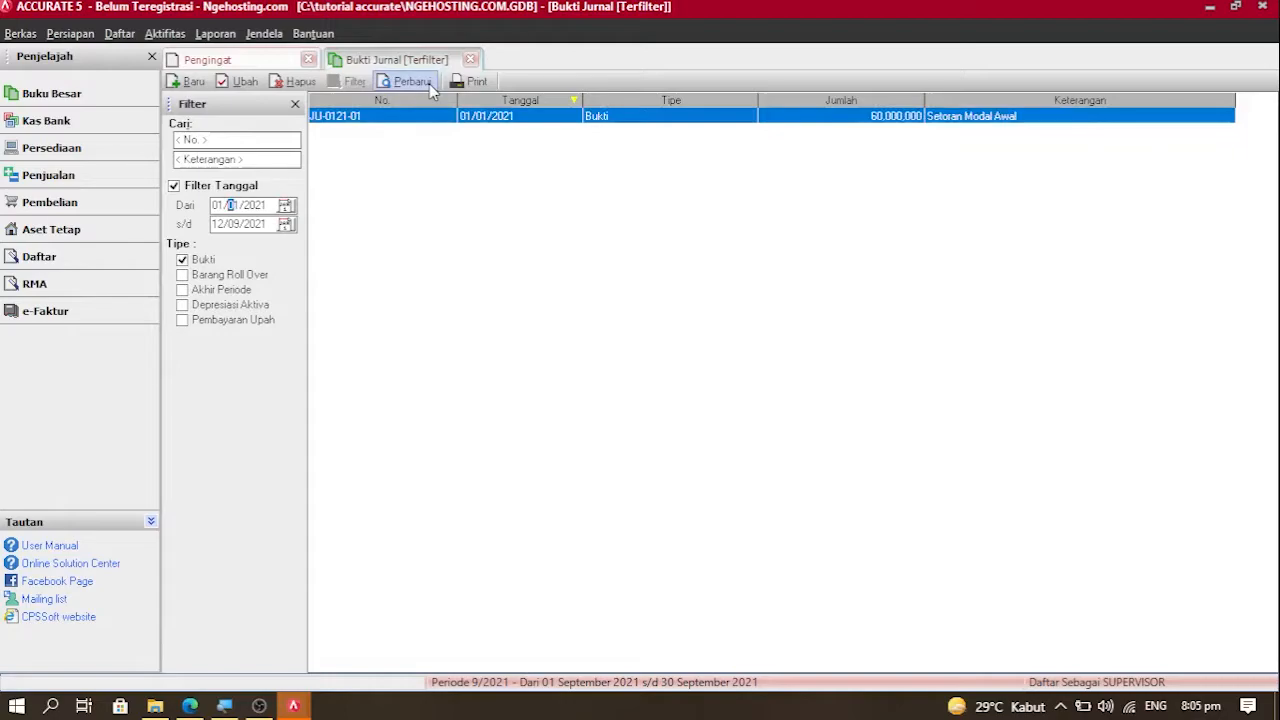
{"action": "double_click", "coordinate": [500, 117]}
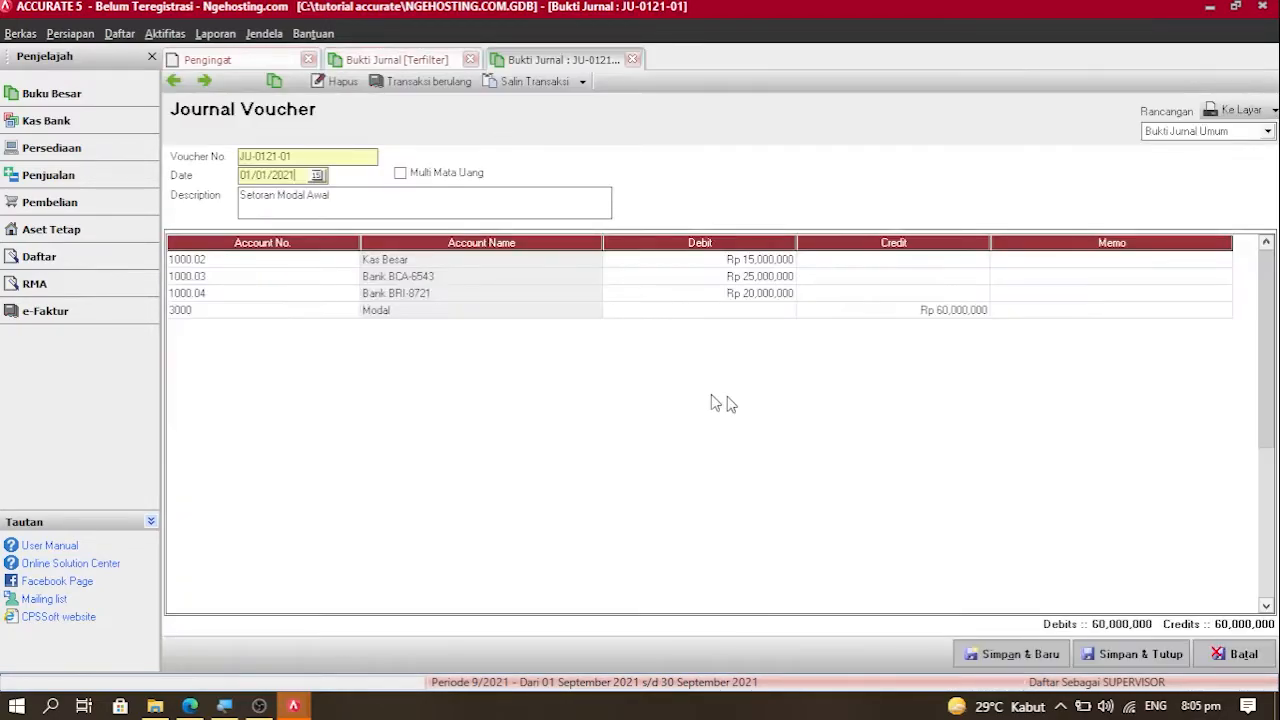
{"action": "left_click", "coordinate": [1008, 655]}
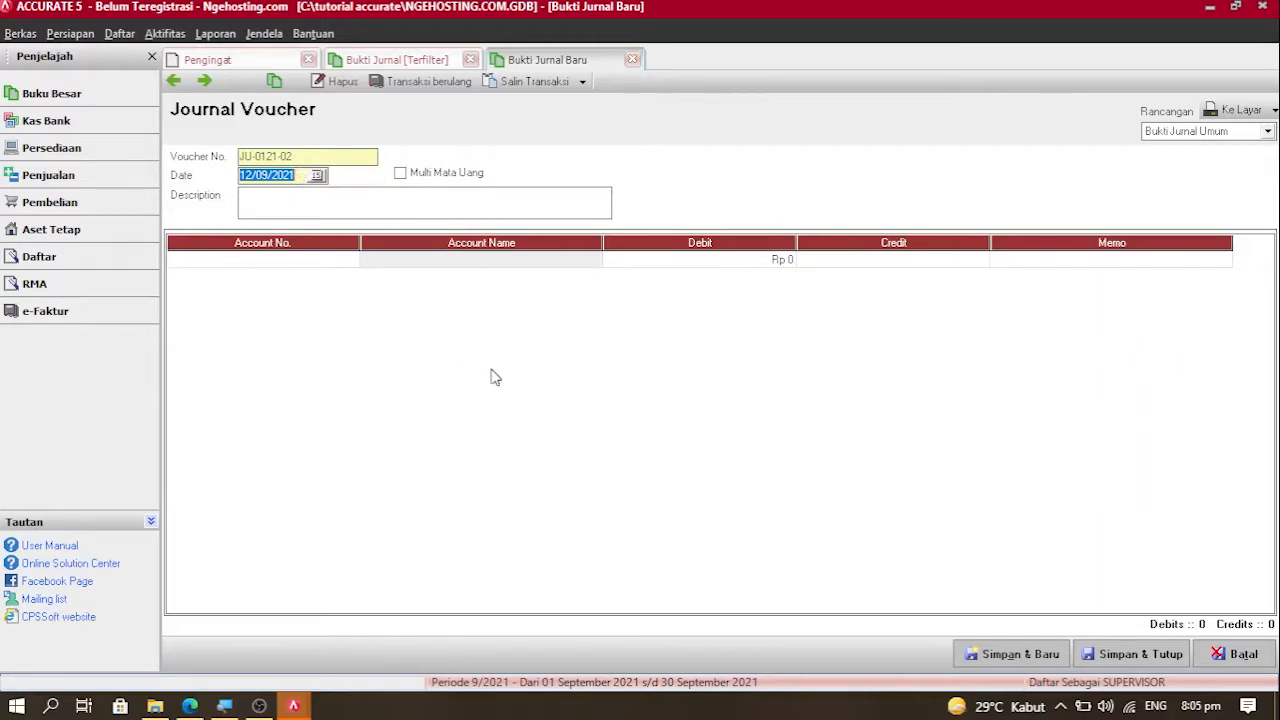
Step: Close the blank voucher and refresh the list to show JU-0121-01 for 60,000,000
{"action": "left_click", "coordinate": [632, 60]}
{"action": "left_click", "coordinate": [416, 83]}
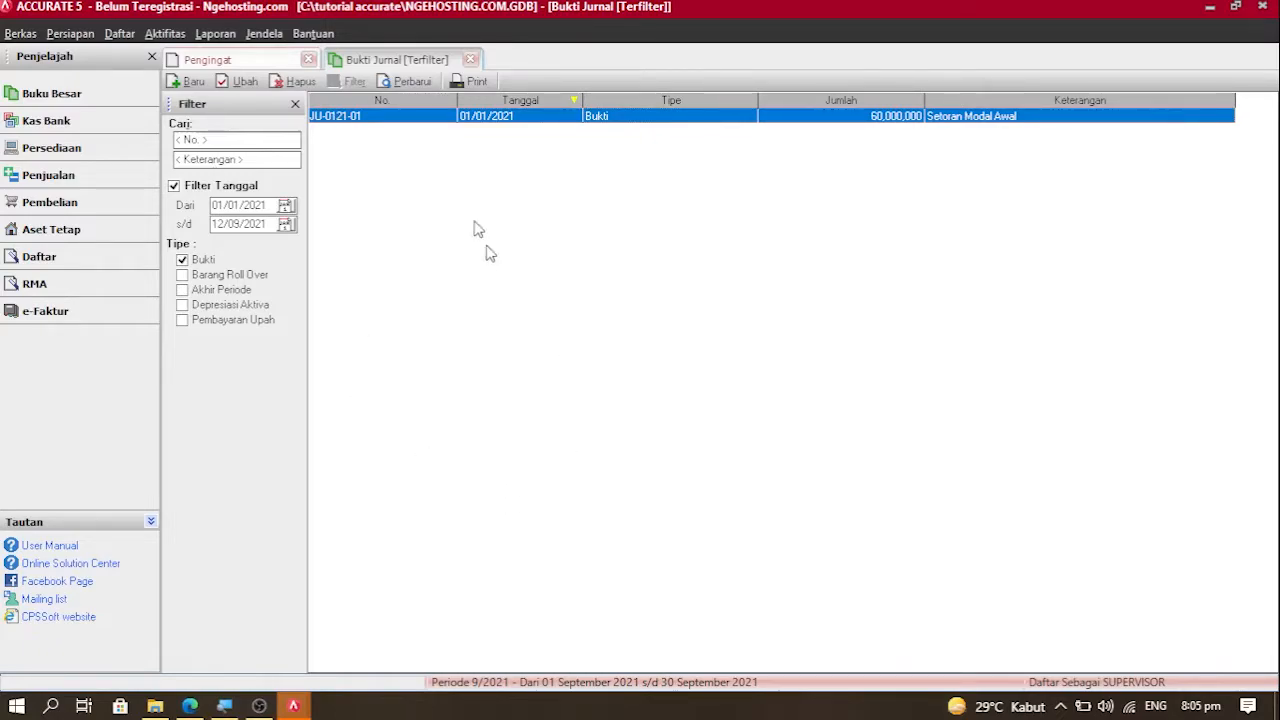
{"action": "left_click", "coordinate": [214, 139]}
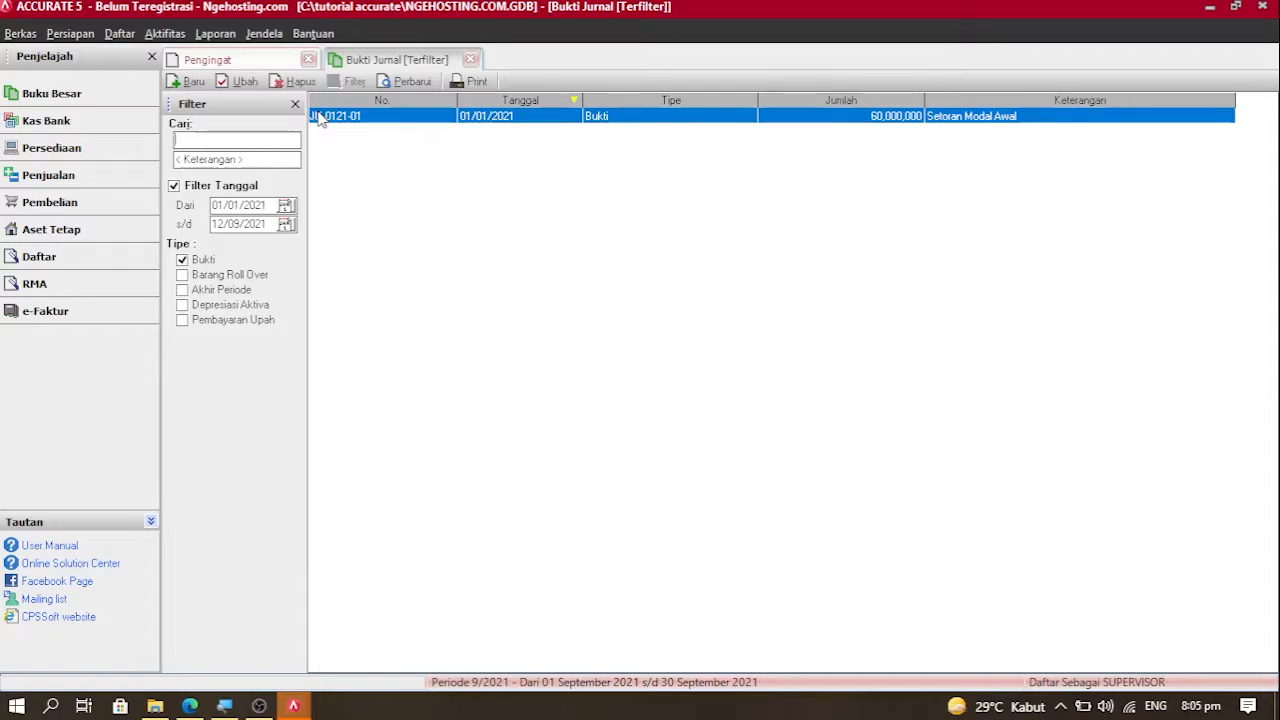
{"action": "left_click", "coordinate": [216, 34]}
Step: Generate the Neraca (Standar) balance sheet as of 01/01/2021
{"action": "left_click", "coordinate": [242, 56]}
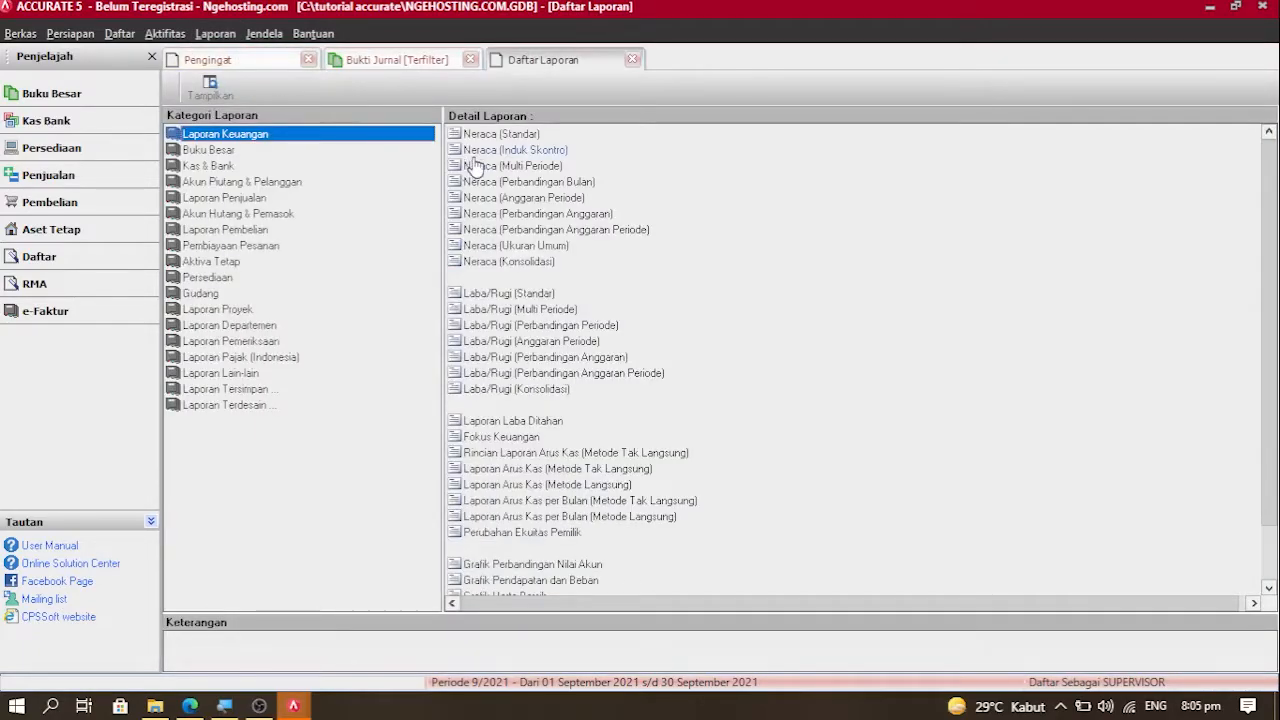
{"action": "left_click", "coordinate": [484, 134]}
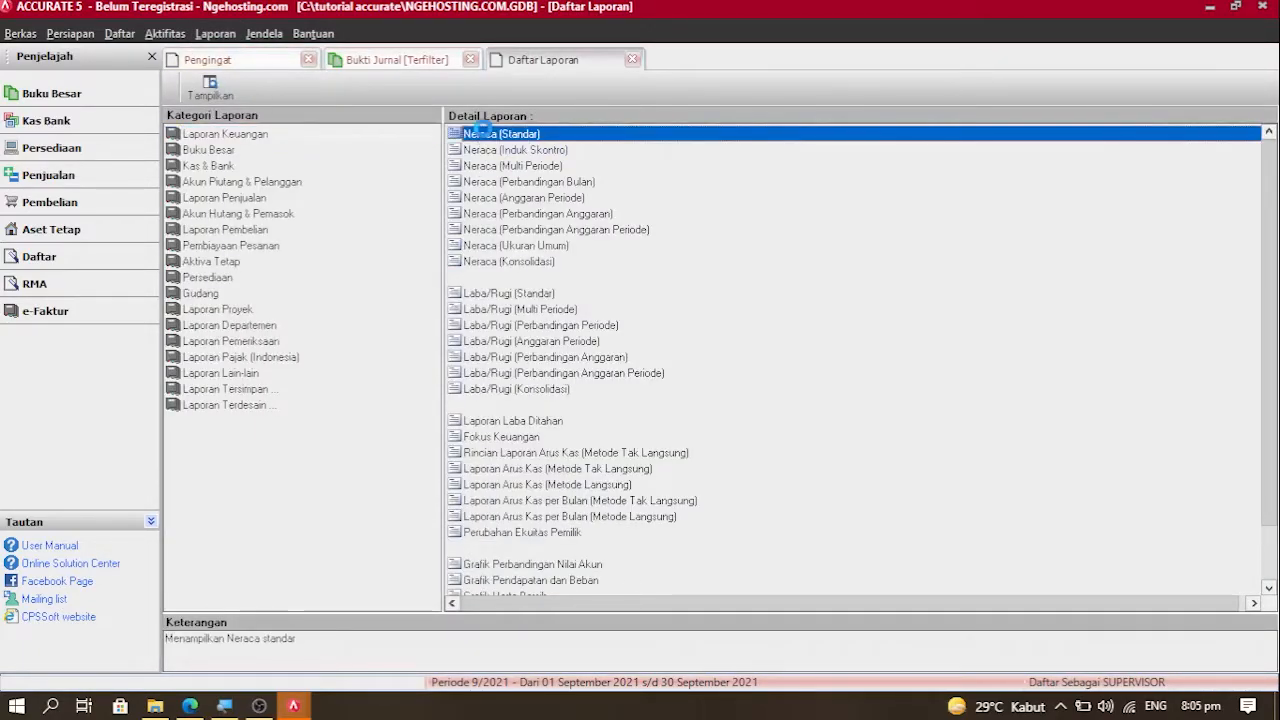
{"action": "double_click", "coordinate": [484, 137]}
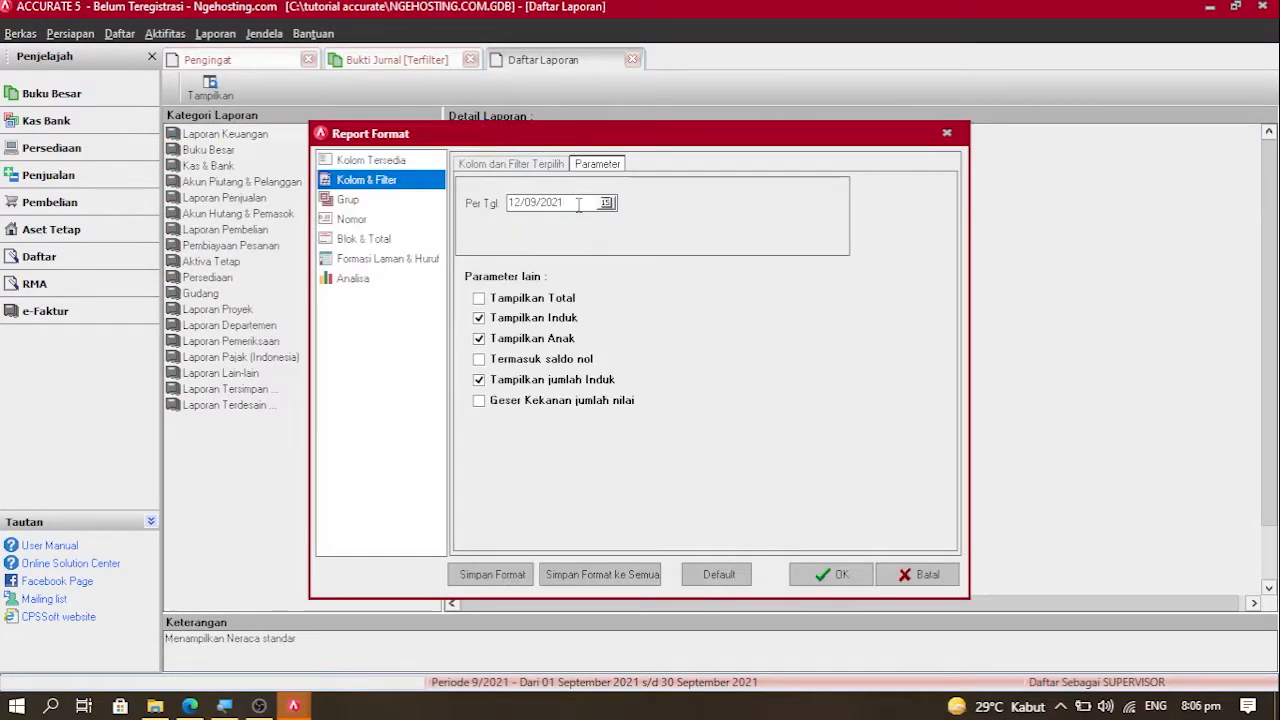
{"action": "key", "text": "Left"}
{"action": "key", "text": "Left"}
{"action": "key", "text": "Left"}
{"action": "key", "text": "Left"}
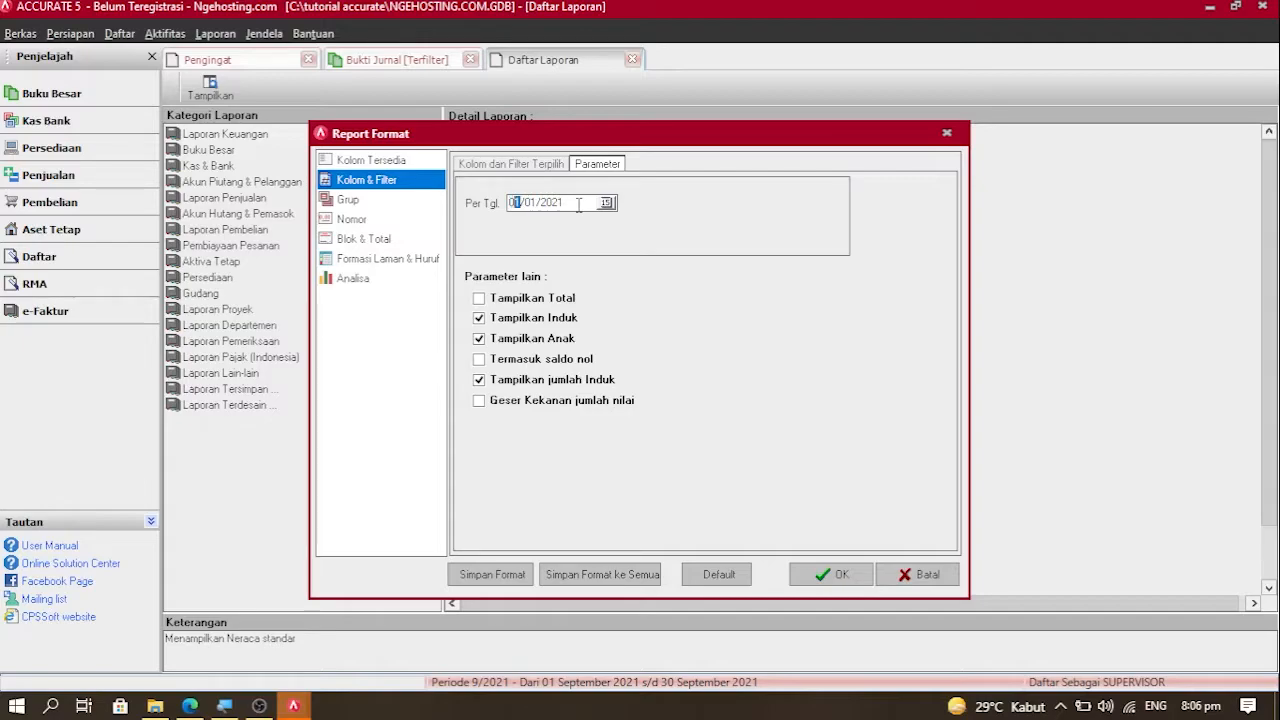
{"action": "left_click", "coordinate": [822, 580]}
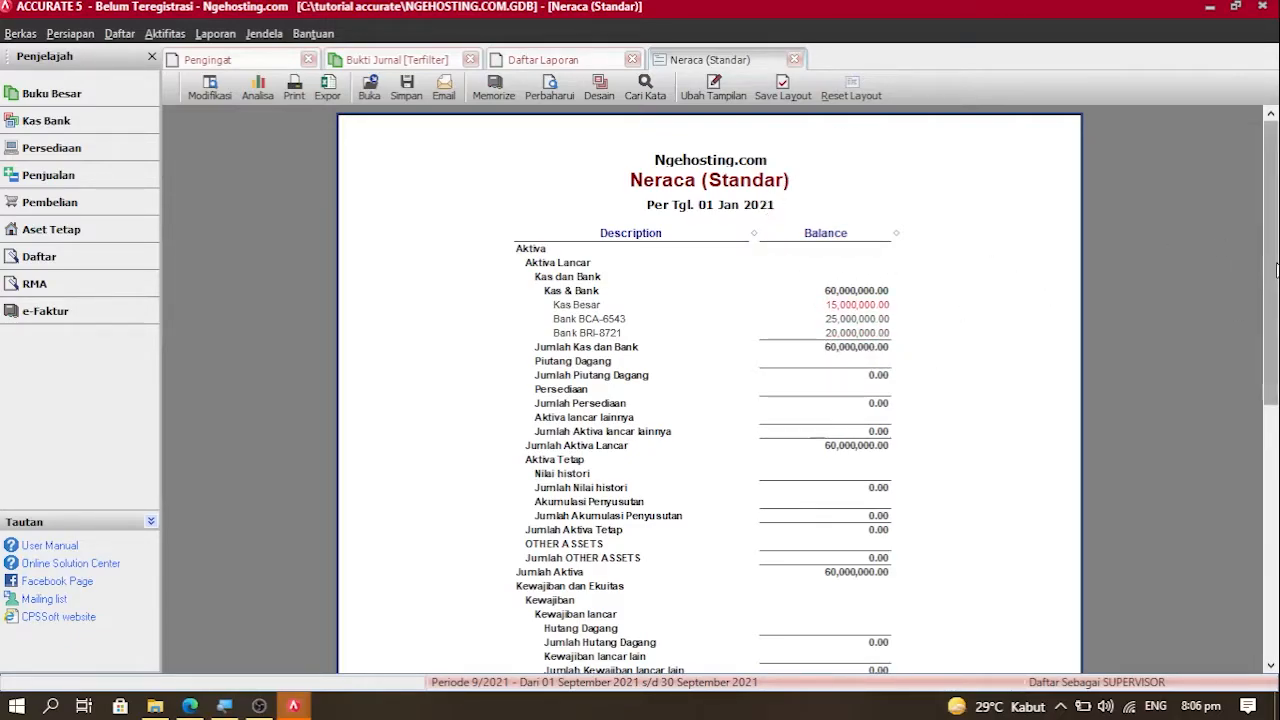
{"action": "left_click_drag", "start_coordinate": [1273, 270], "coordinate": [1276, 410]}
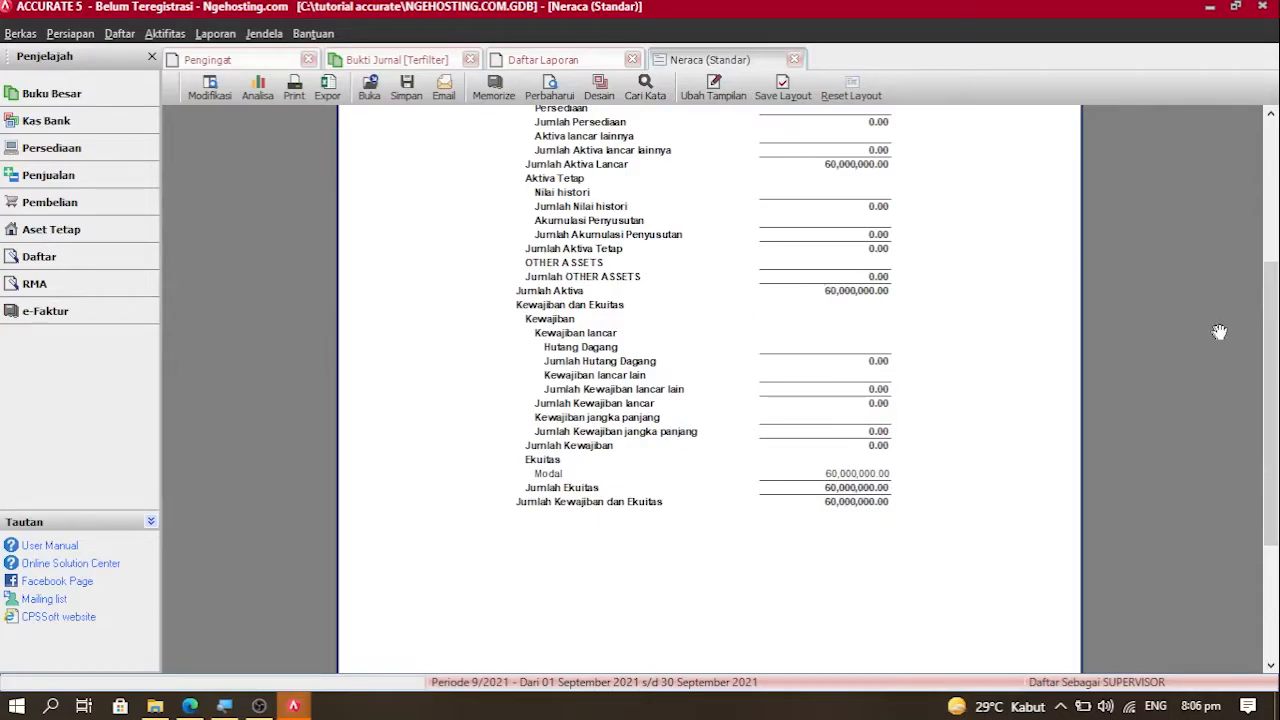
{"action": "left_click_drag", "start_coordinate": [1275, 357], "coordinate": [1277, 258]}
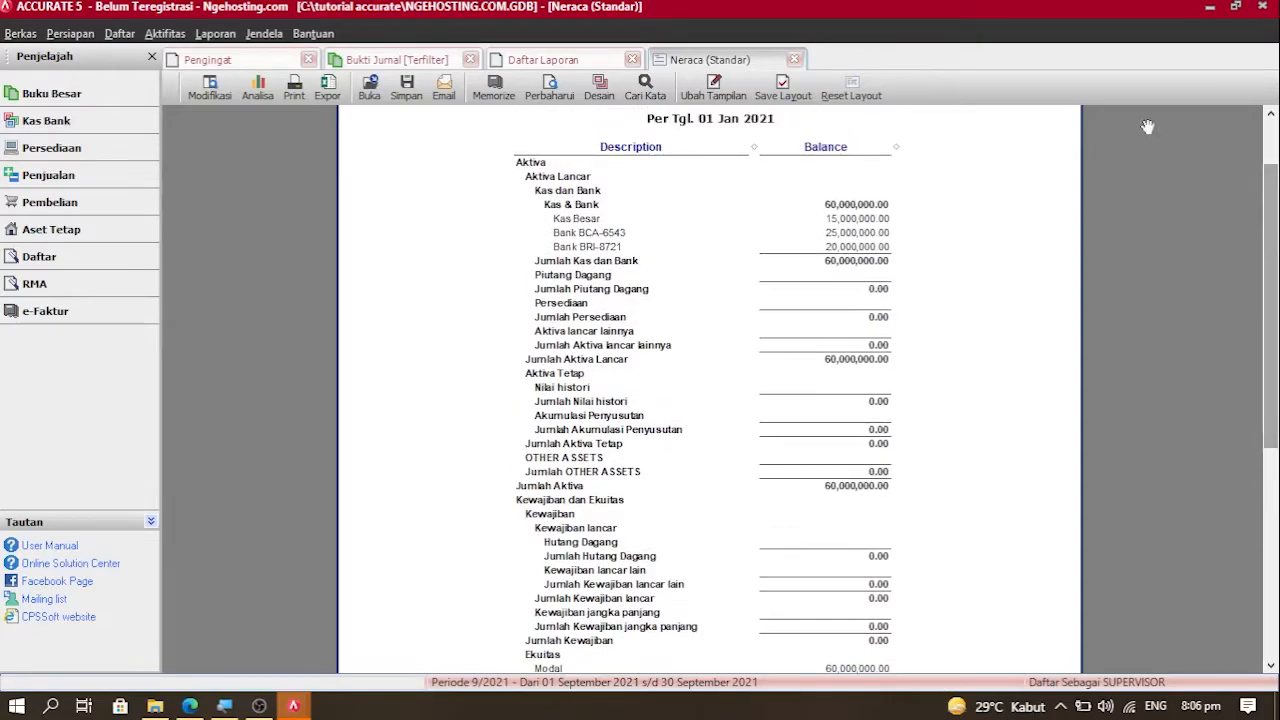
Step: Browse the Daftar, Aktifitas and Persiapan menus, ending back on the Daftar menu
{"action": "left_click", "coordinate": [120, 33]}
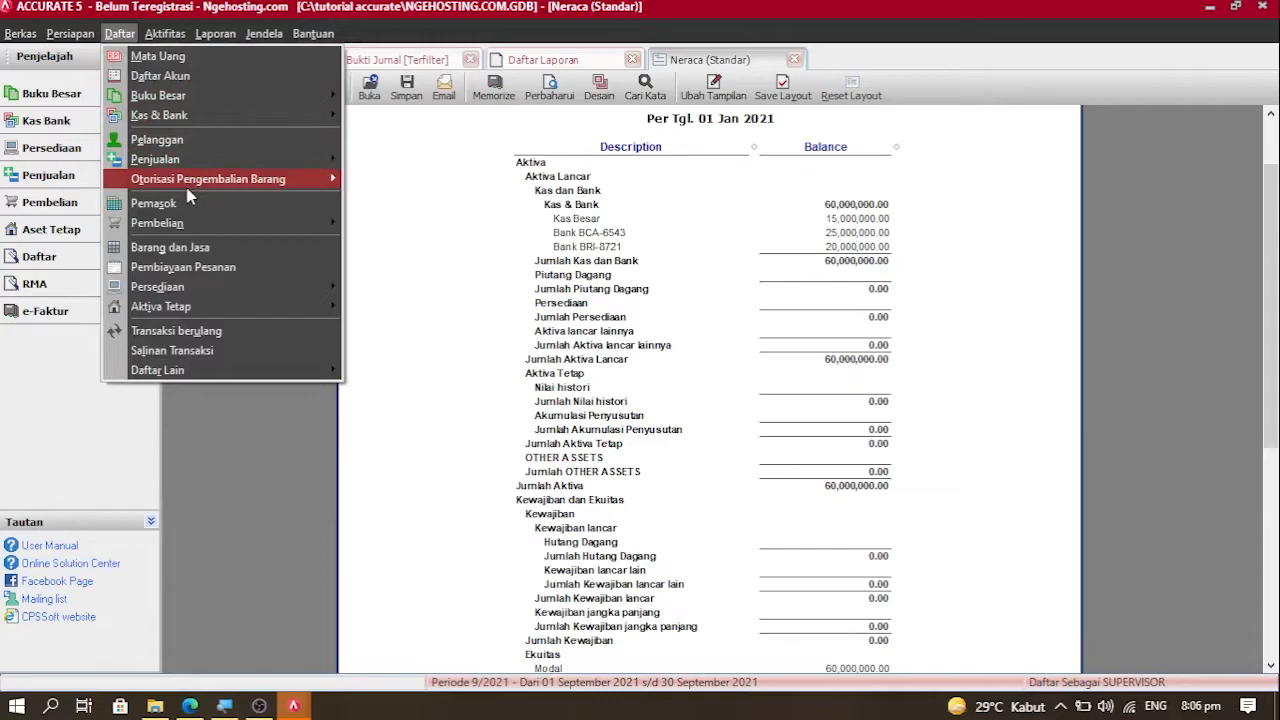
{"action": "mouse_move", "coordinate": [187, 188]}
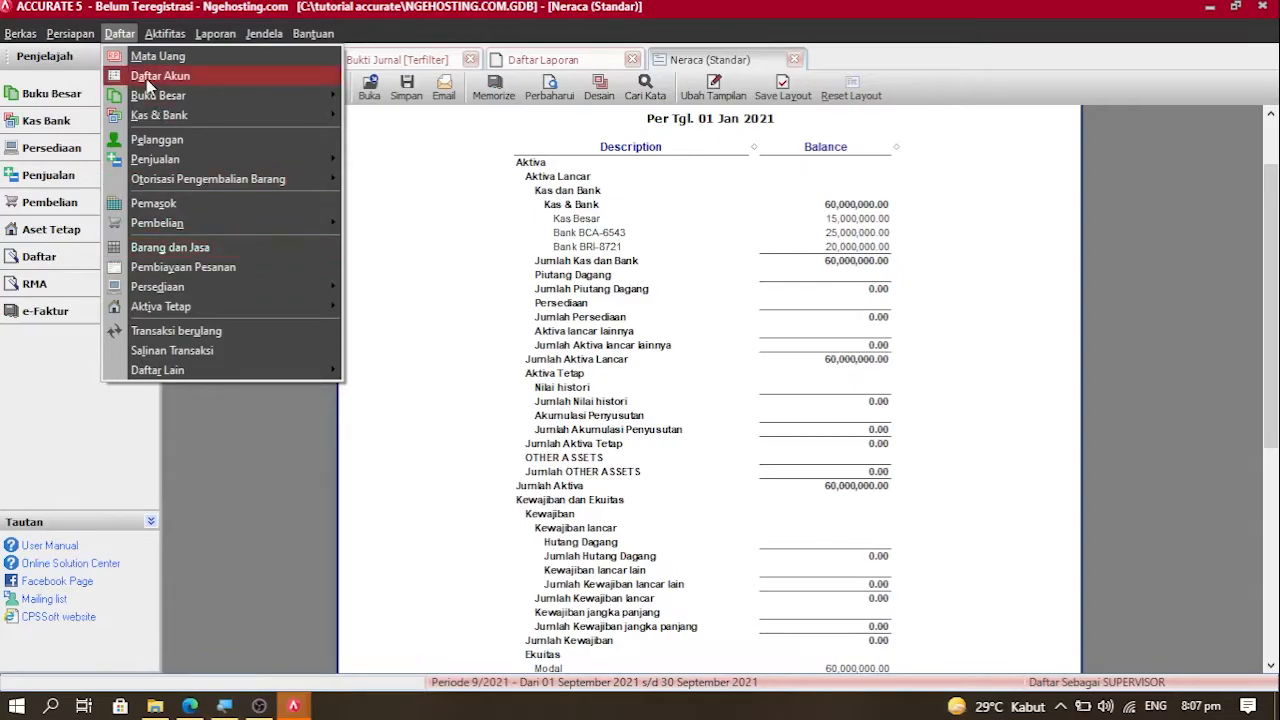
{"action": "mouse_move", "coordinate": [167, 44]}
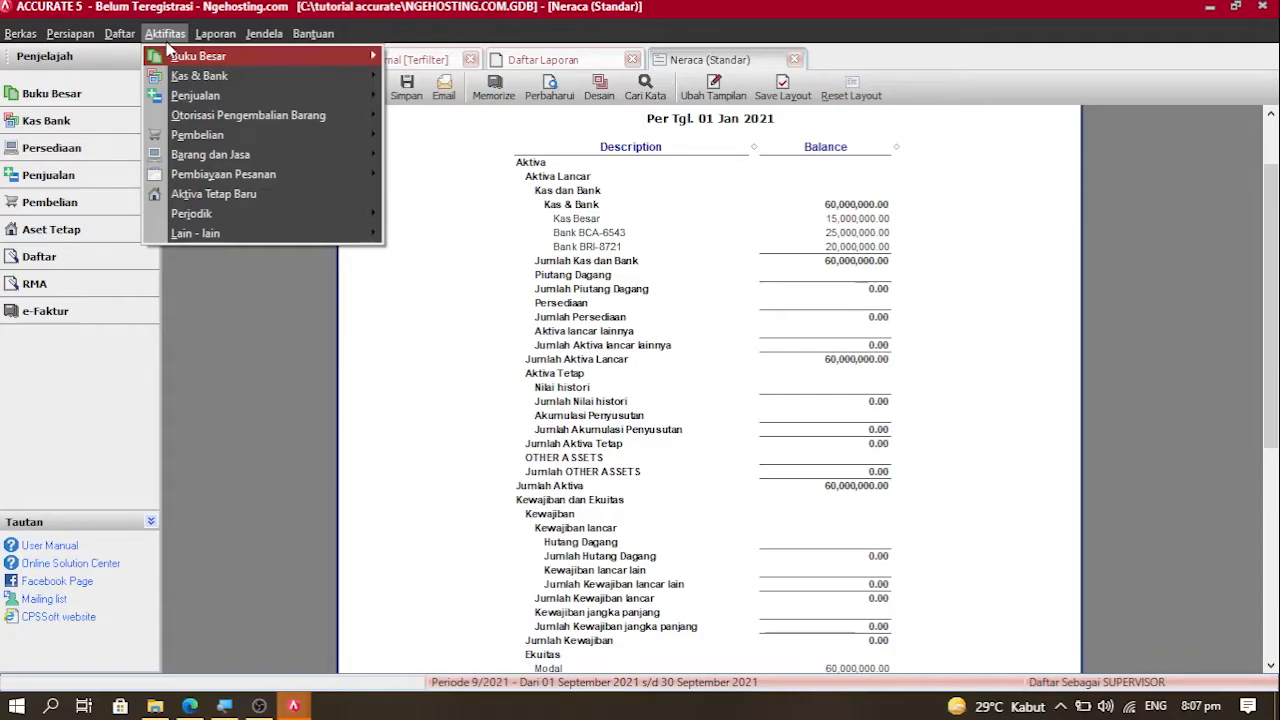
{"action": "mouse_move", "coordinate": [205, 135]}
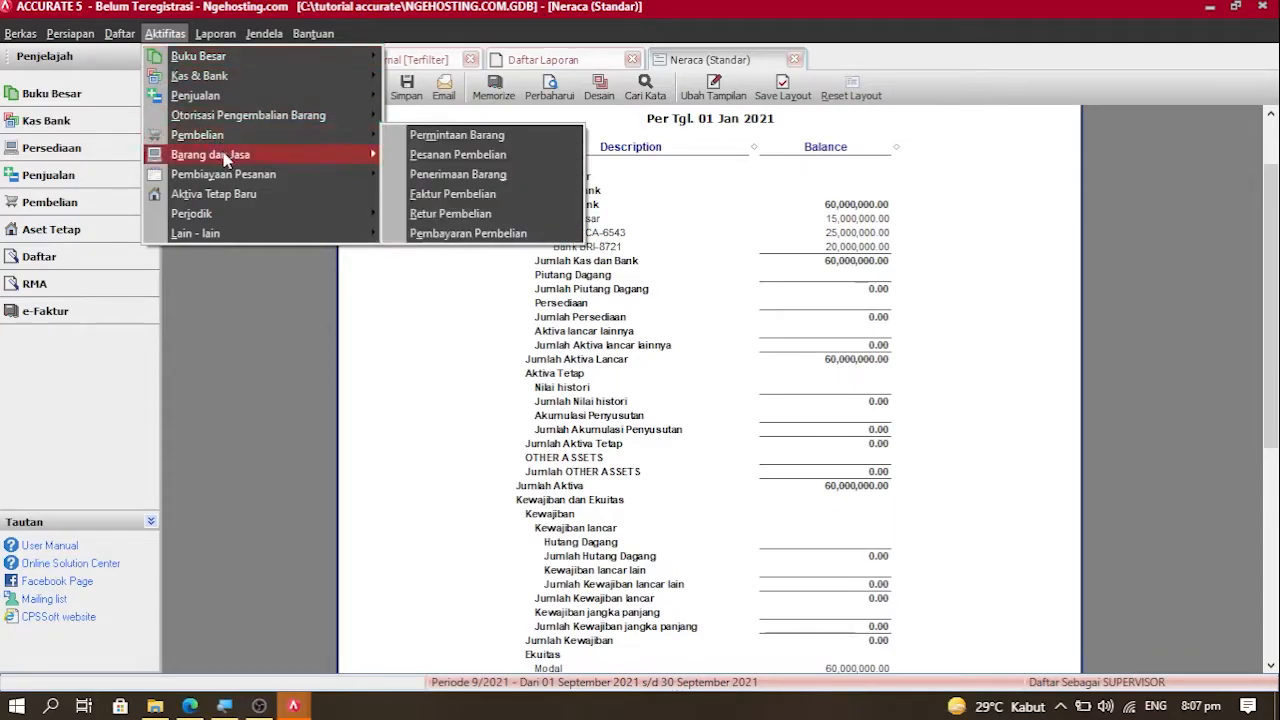
{"action": "mouse_move", "coordinate": [226, 160]}
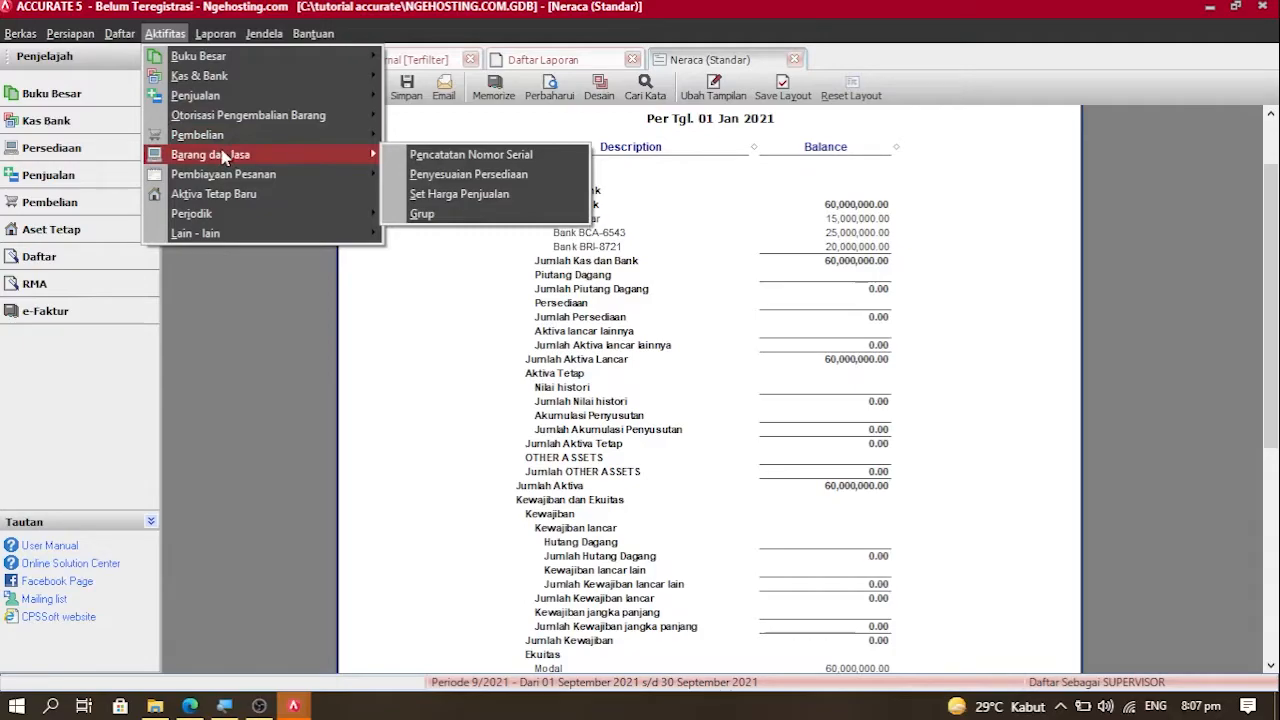
{"action": "mouse_move", "coordinate": [132, 33]}
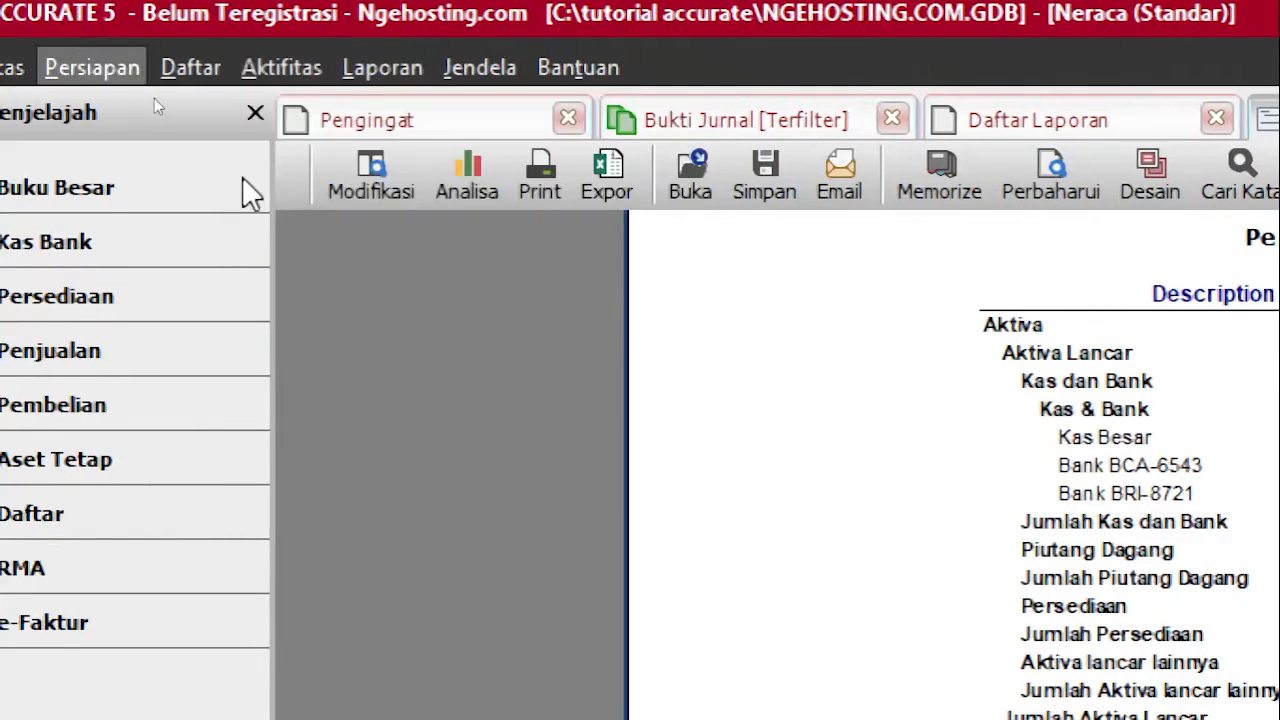
{"action": "mouse_move", "coordinate": [92, 67]}
{"action": "mouse_move", "coordinate": [188, 70]}
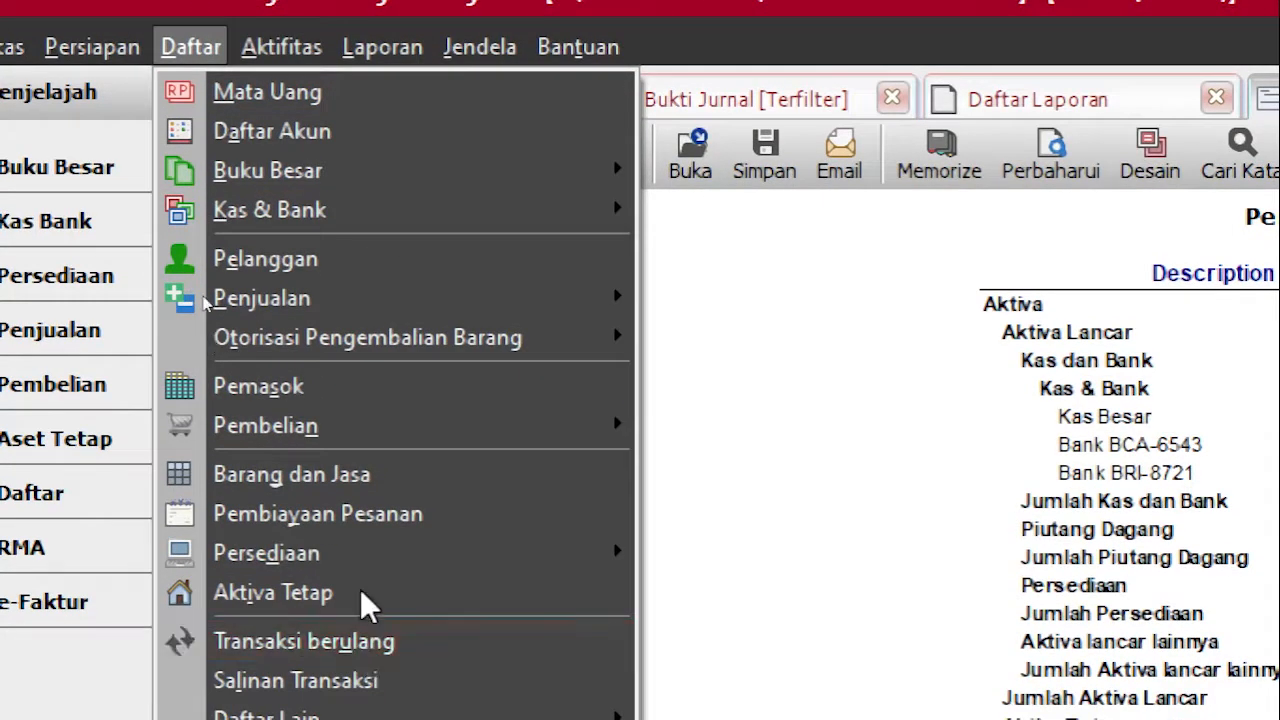
Step: Open the Barang dan Jasa list and start a new goods record numbered 1004
{"action": "left_click", "coordinate": [355, 480]}
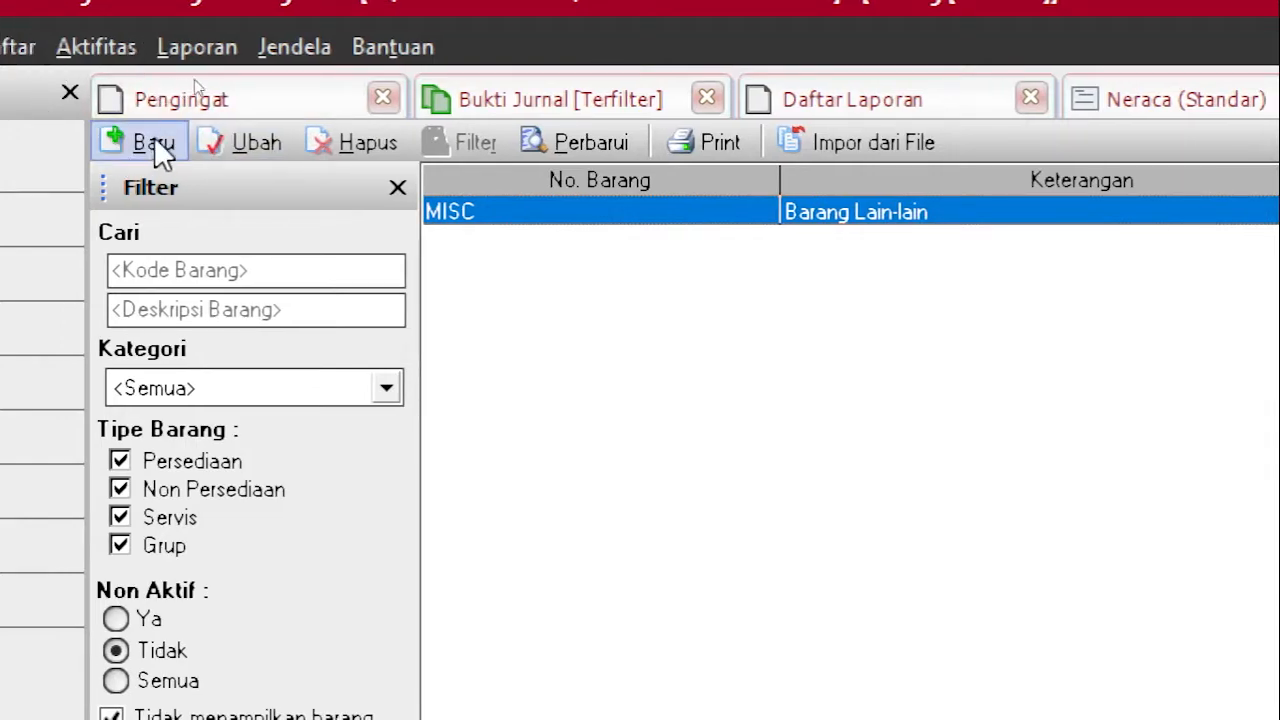
{"action": "left_click", "coordinate": [155, 140]}
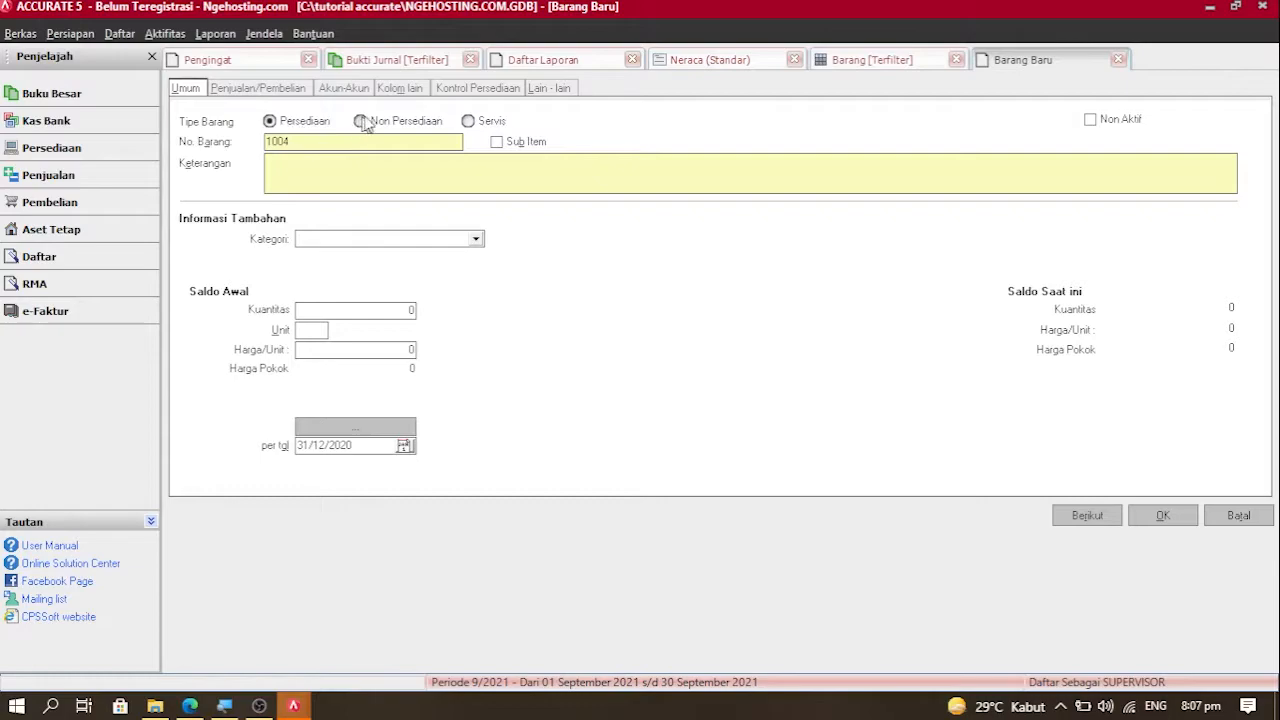
{"action": "left_click", "coordinate": [486, 122]}
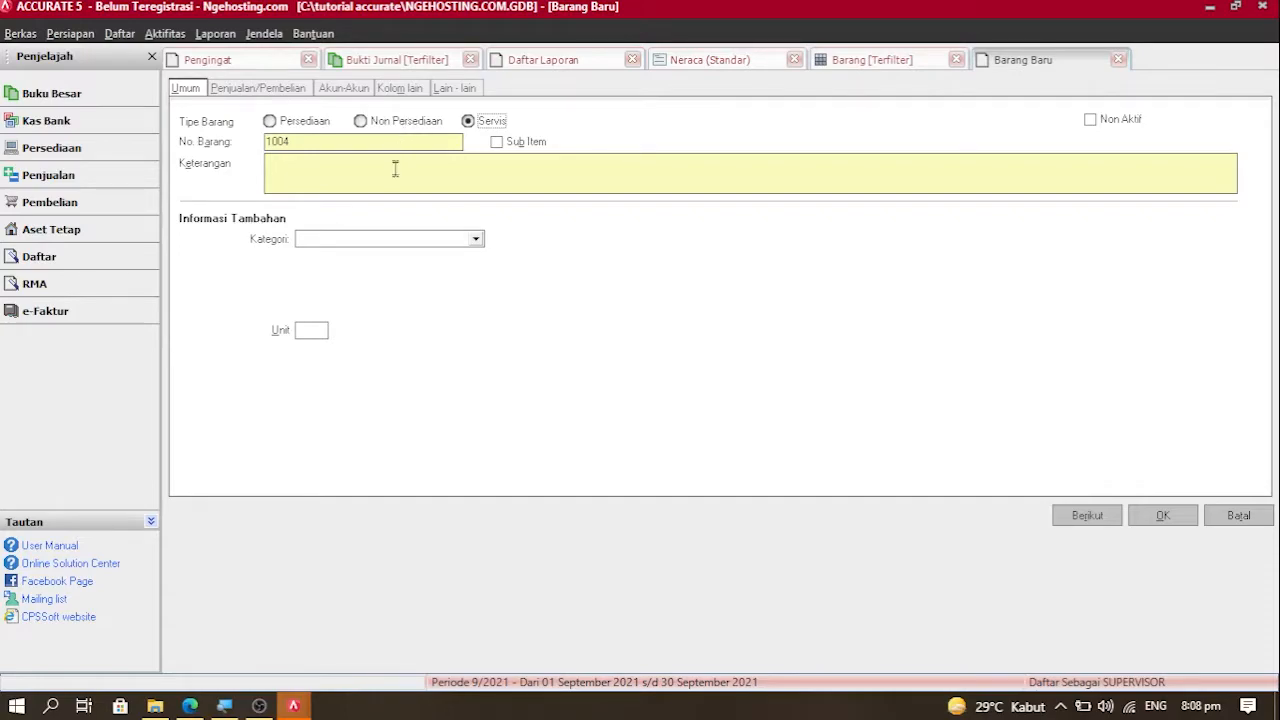
{"action": "left_click", "coordinate": [377, 130]}
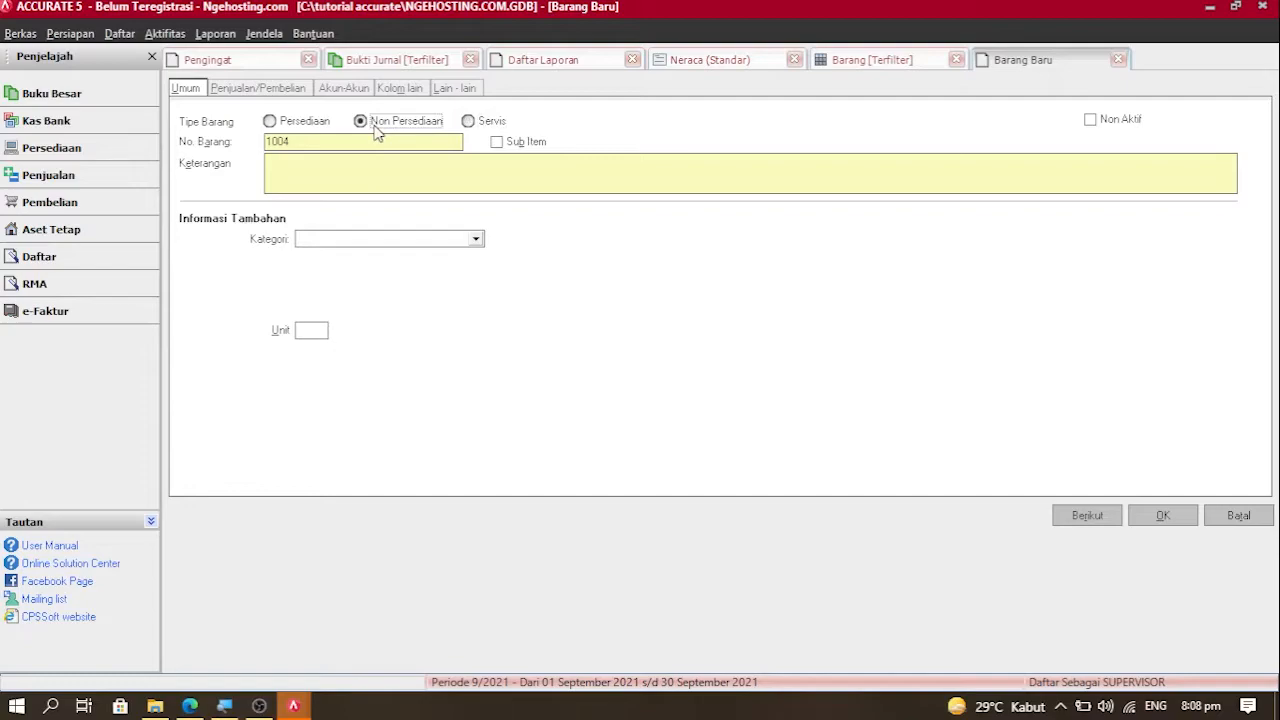
{"action": "left_click", "coordinate": [298, 124]}
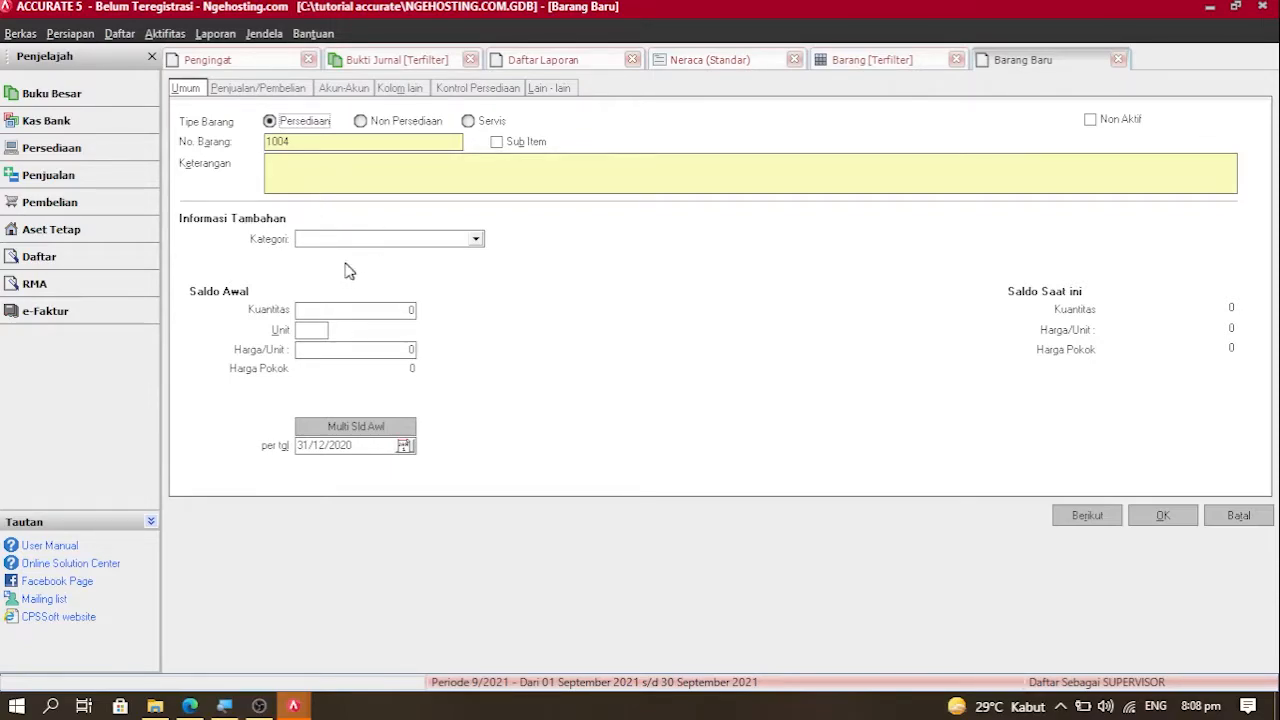
Step: Enter 'produk minuman' as item 1004's description and check the Kategori options
{"action": "left_click", "coordinate": [317, 179]}
{"action": "type", "text": "produk "}
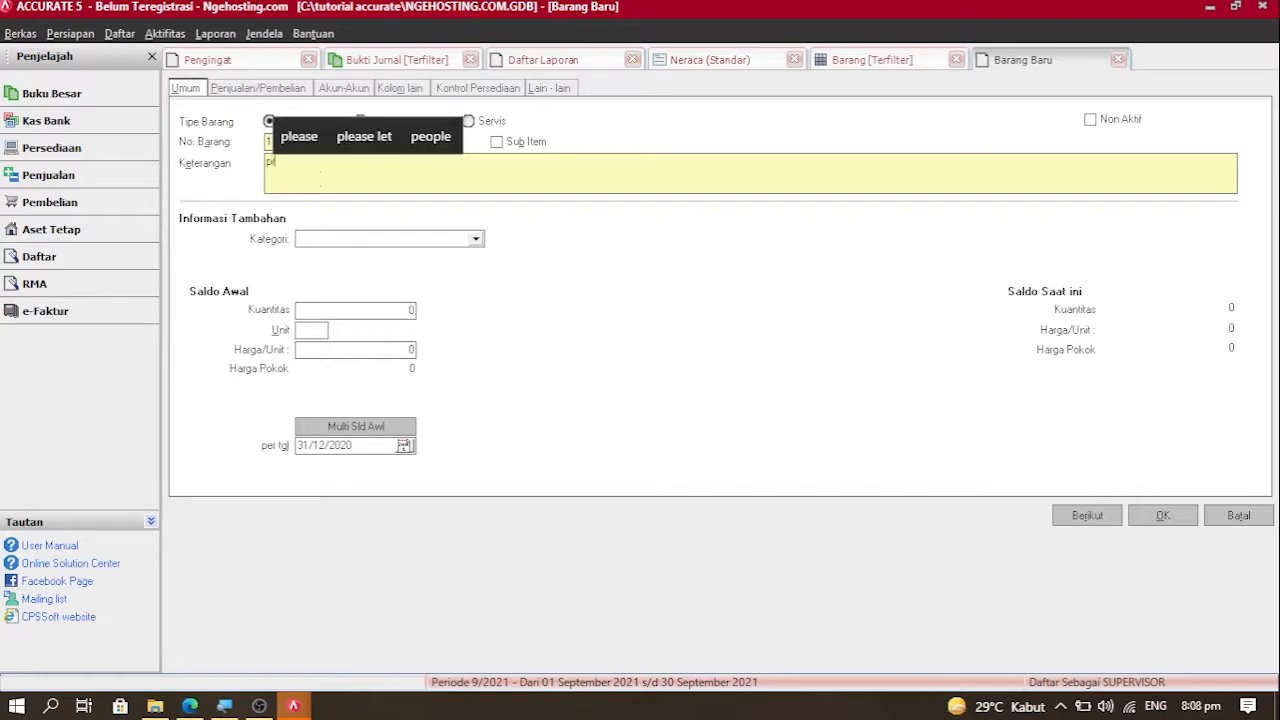
{"action": "type", "text": "minuman"}
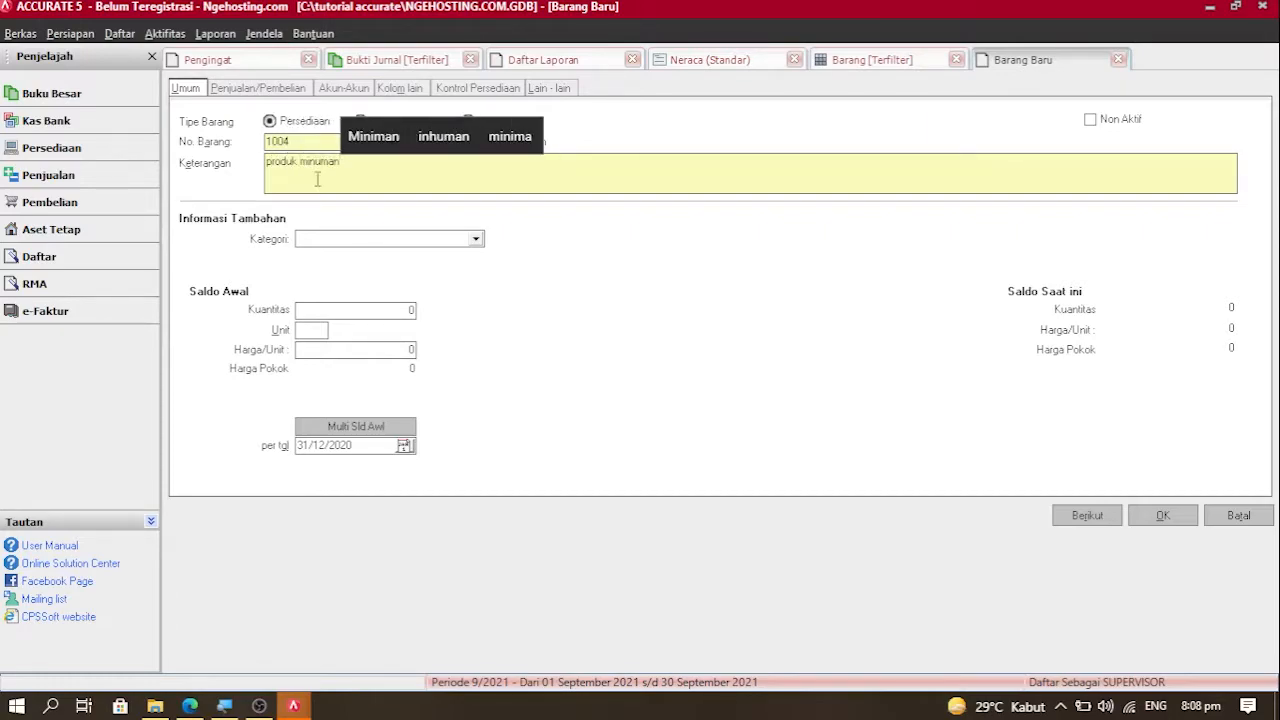
{"action": "left_click", "coordinate": [340, 244]}
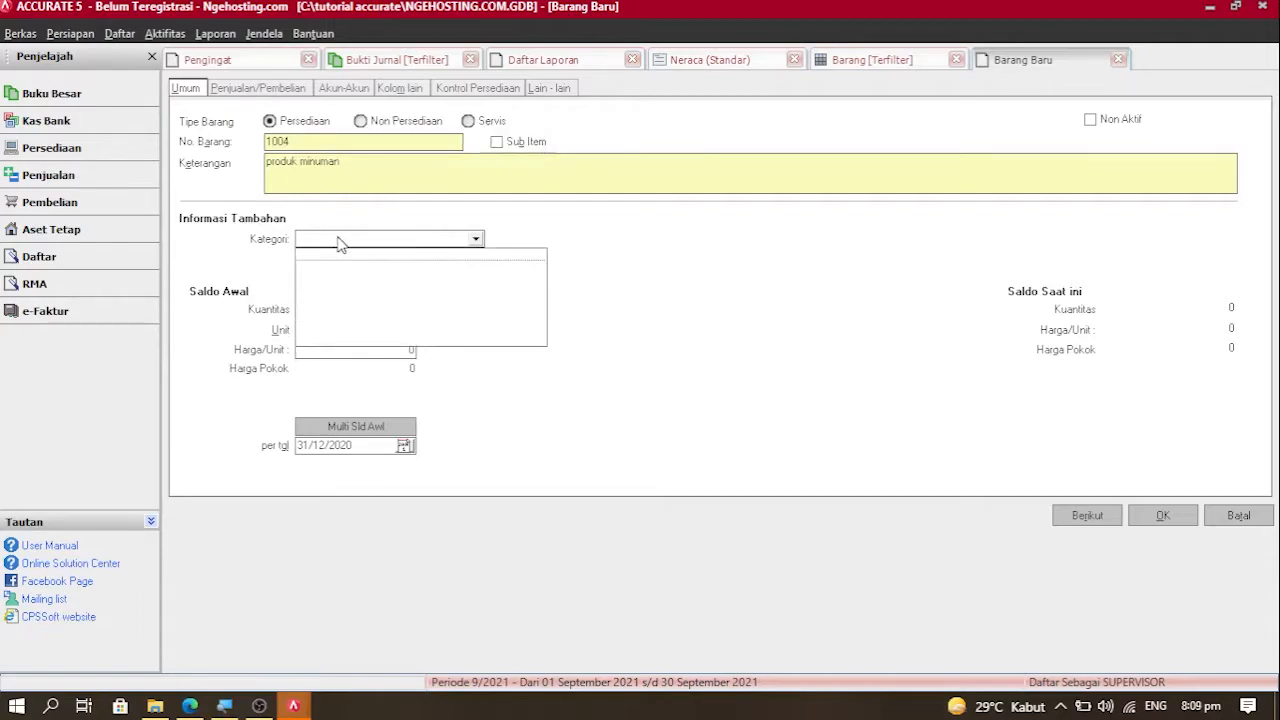
{"action": "left_click", "coordinate": [157, 36]}
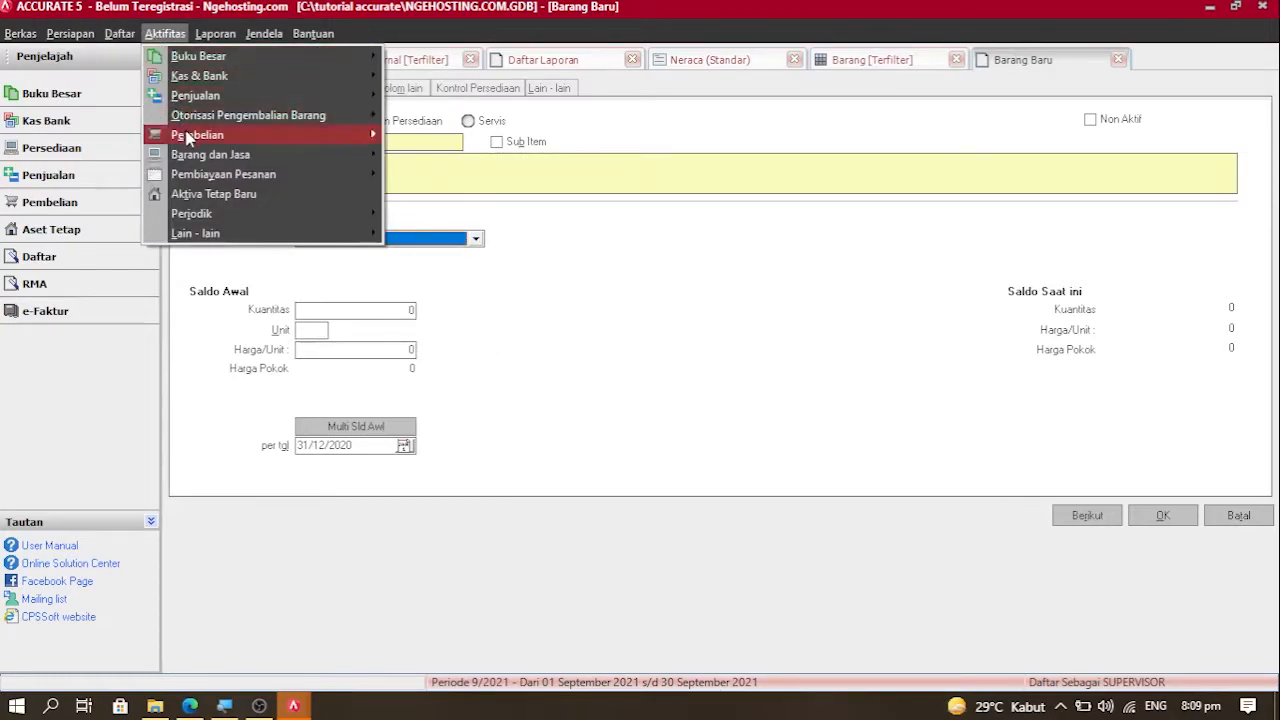
Step: Open the empty Kategori Barang list, start a new category, then cancel it
{"action": "mouse_move", "coordinate": [193, 142]}
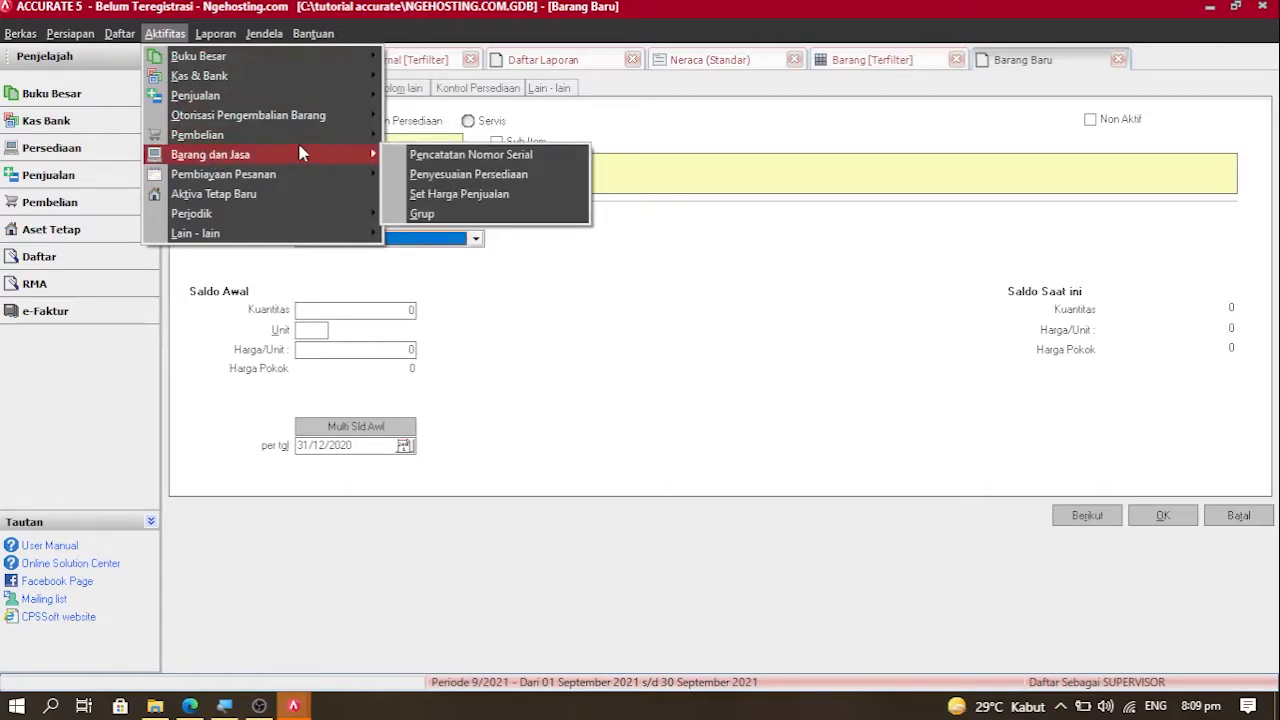
{"action": "mouse_move", "coordinate": [130, 36]}
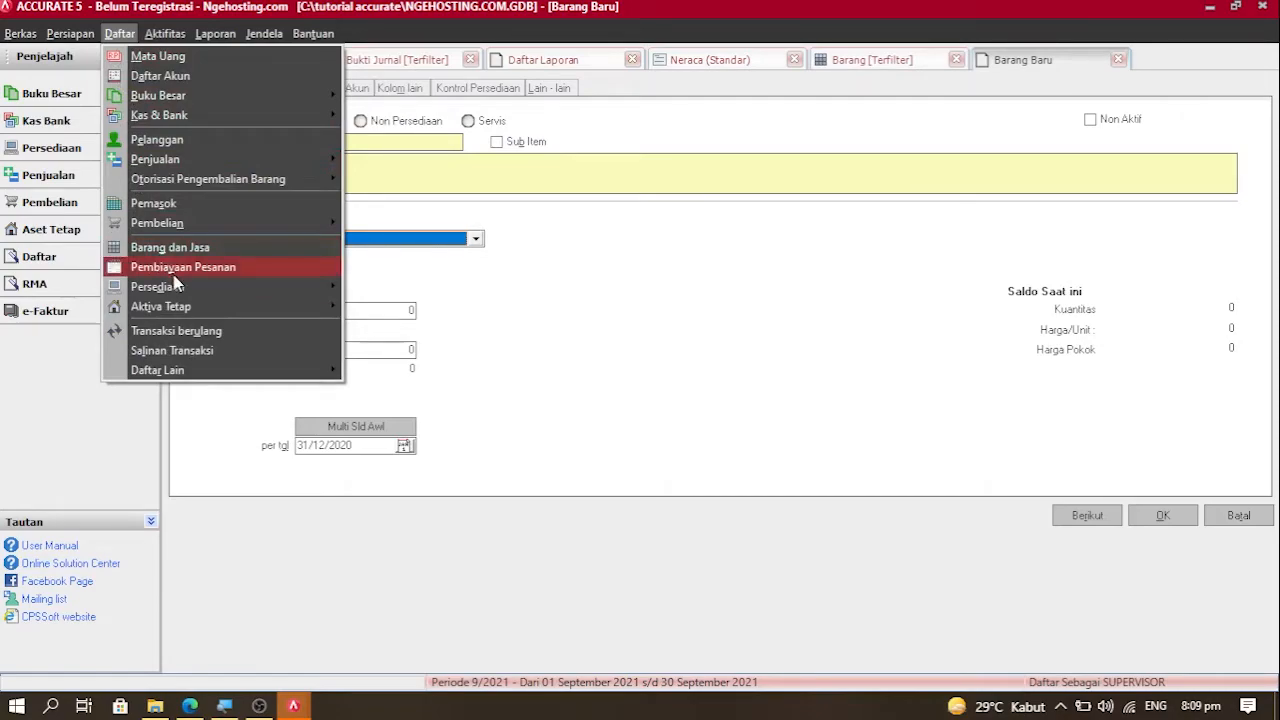
{"action": "mouse_move", "coordinate": [177, 288]}
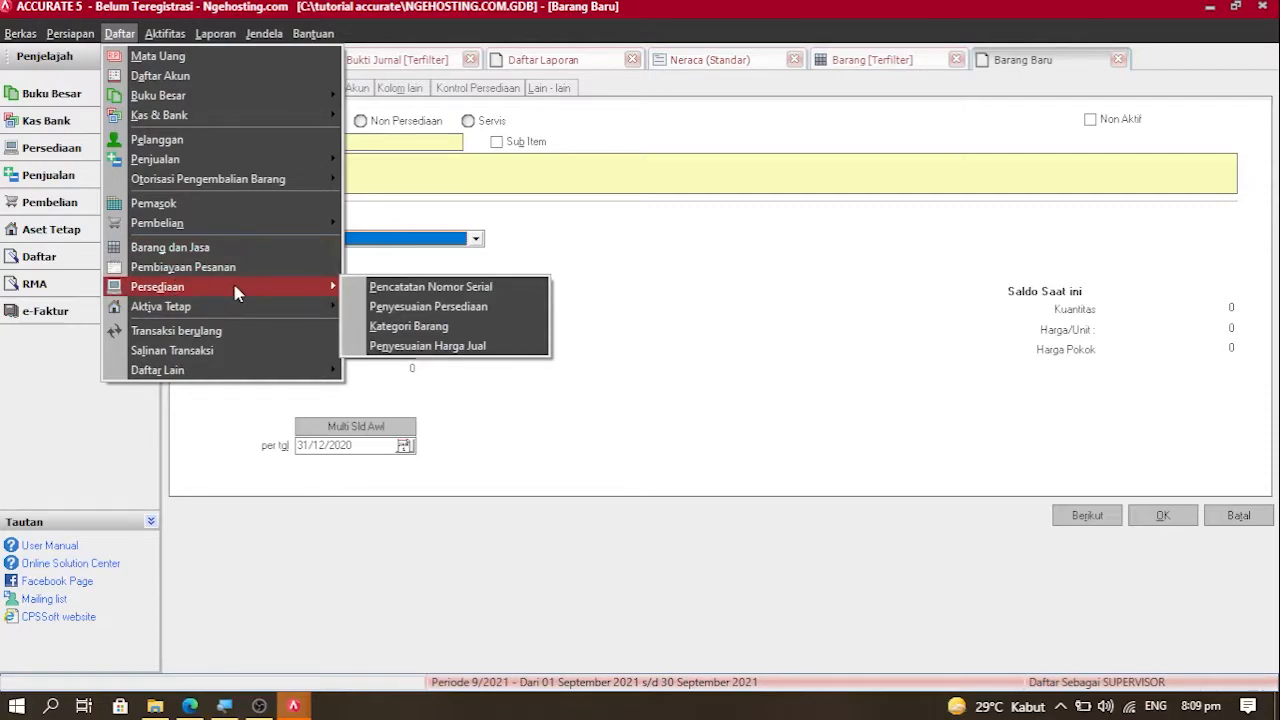
{"action": "left_click", "coordinate": [381, 327]}
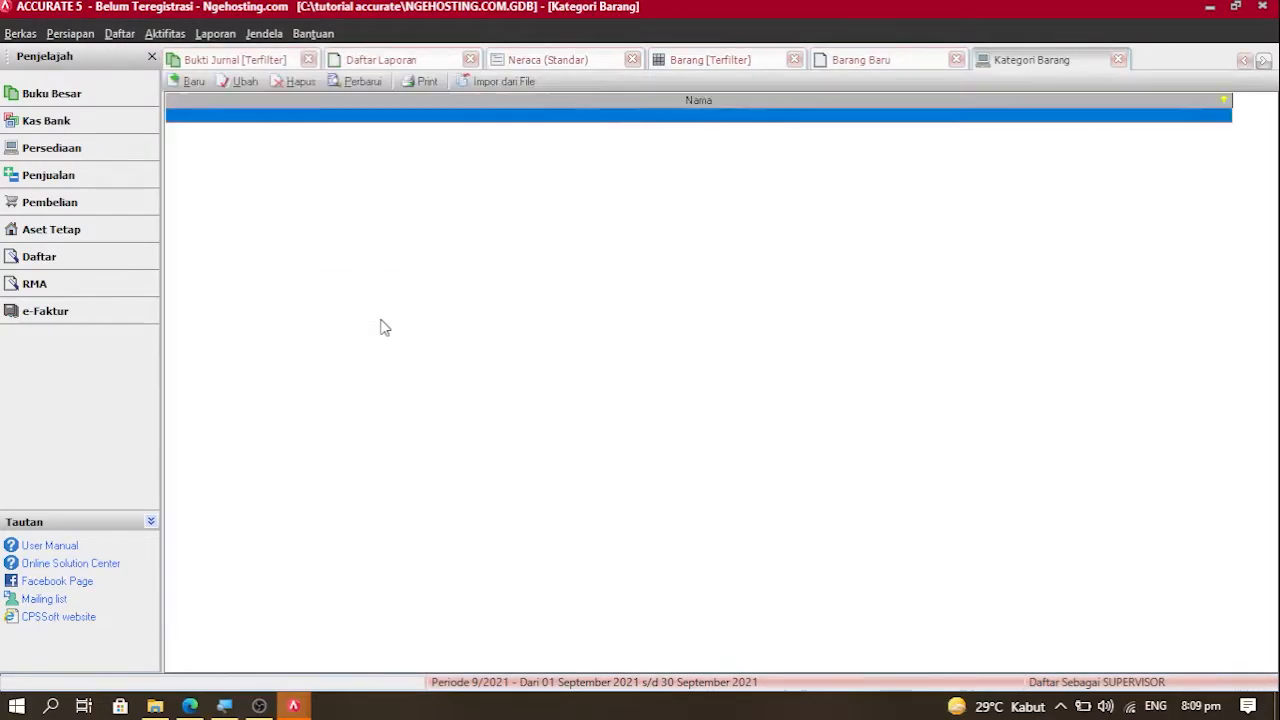
{"action": "left_click", "coordinate": [193, 81]}
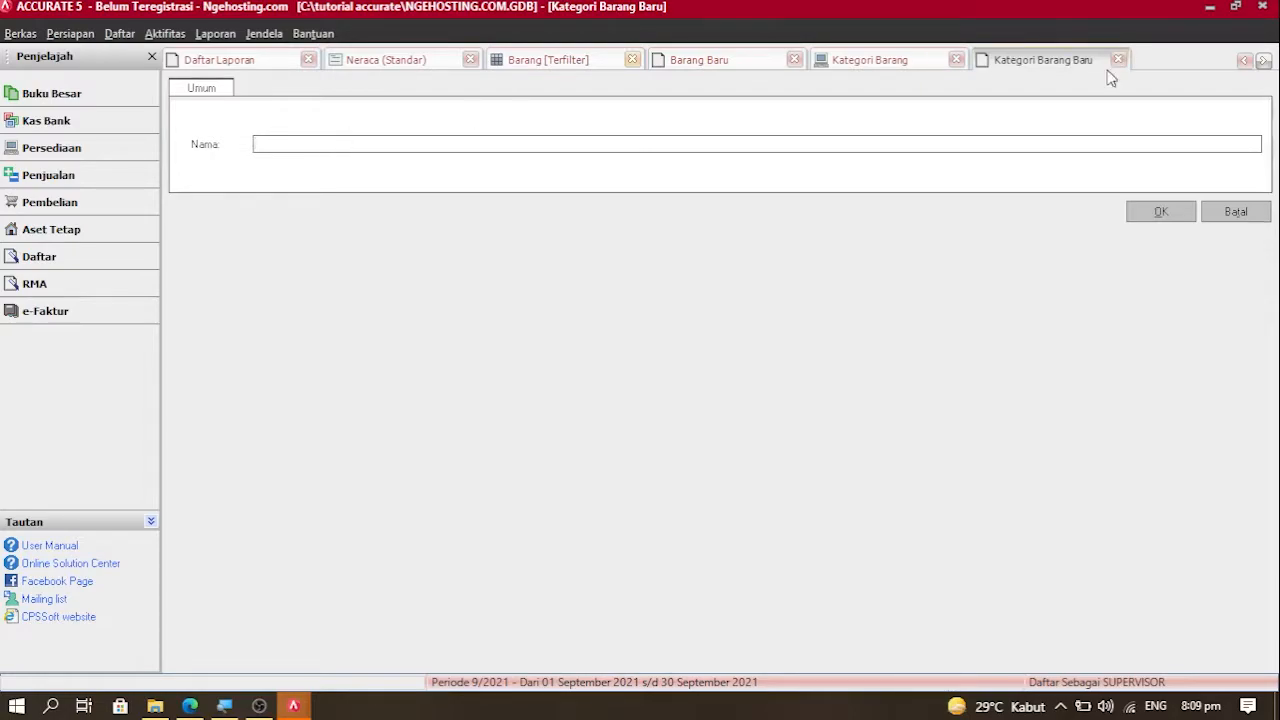
{"action": "left_click", "coordinate": [1240, 218]}
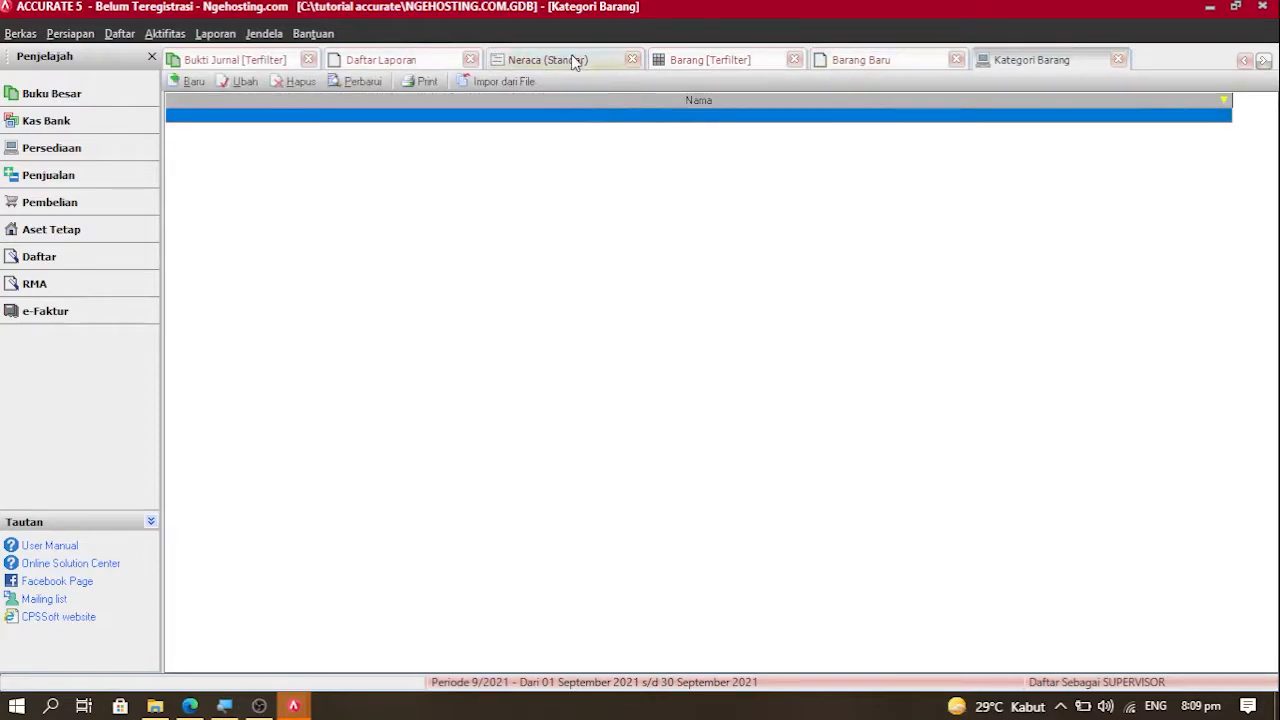
Step: Give item 1004 an opening quantity of 50 pcs and view its Penjualan/Pembelian page
{"action": "left_click", "coordinate": [841, 60]}
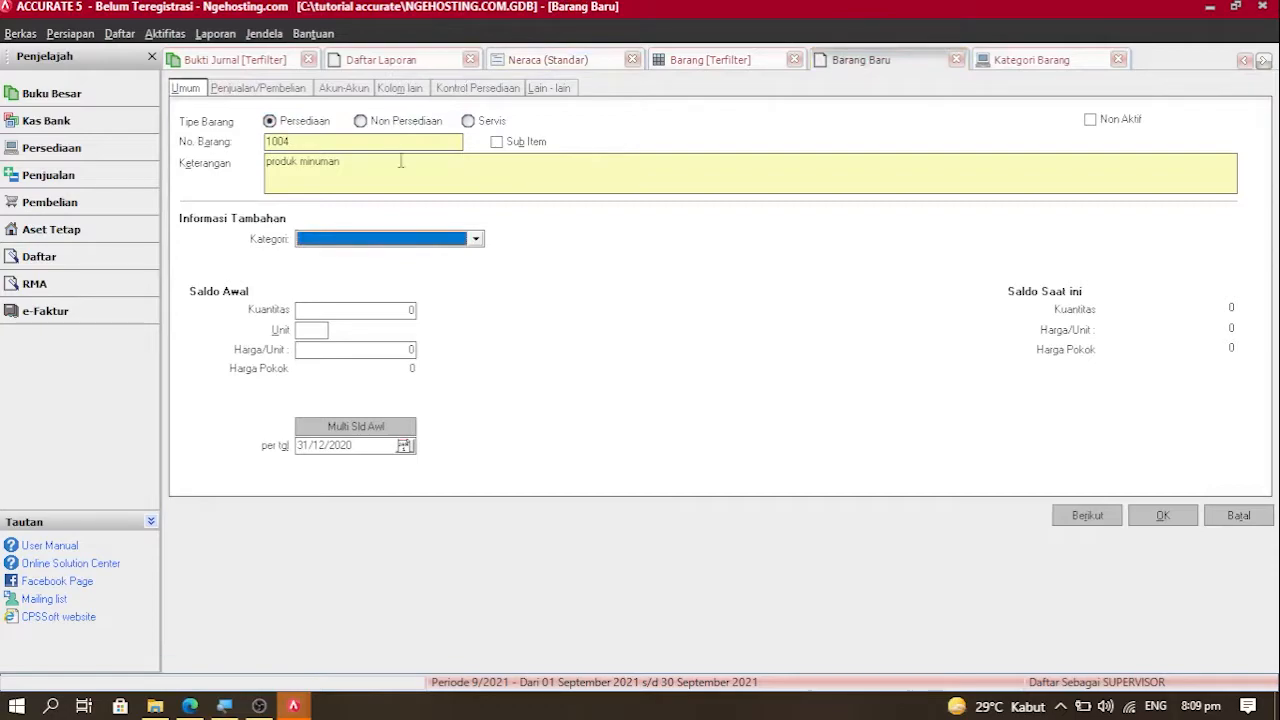
{"action": "left_click", "coordinate": [401, 311]}
{"action": "type", "text": "50"}
{"action": "left_click", "coordinate": [317, 330]}
{"action": "type", "text": "pcs"}
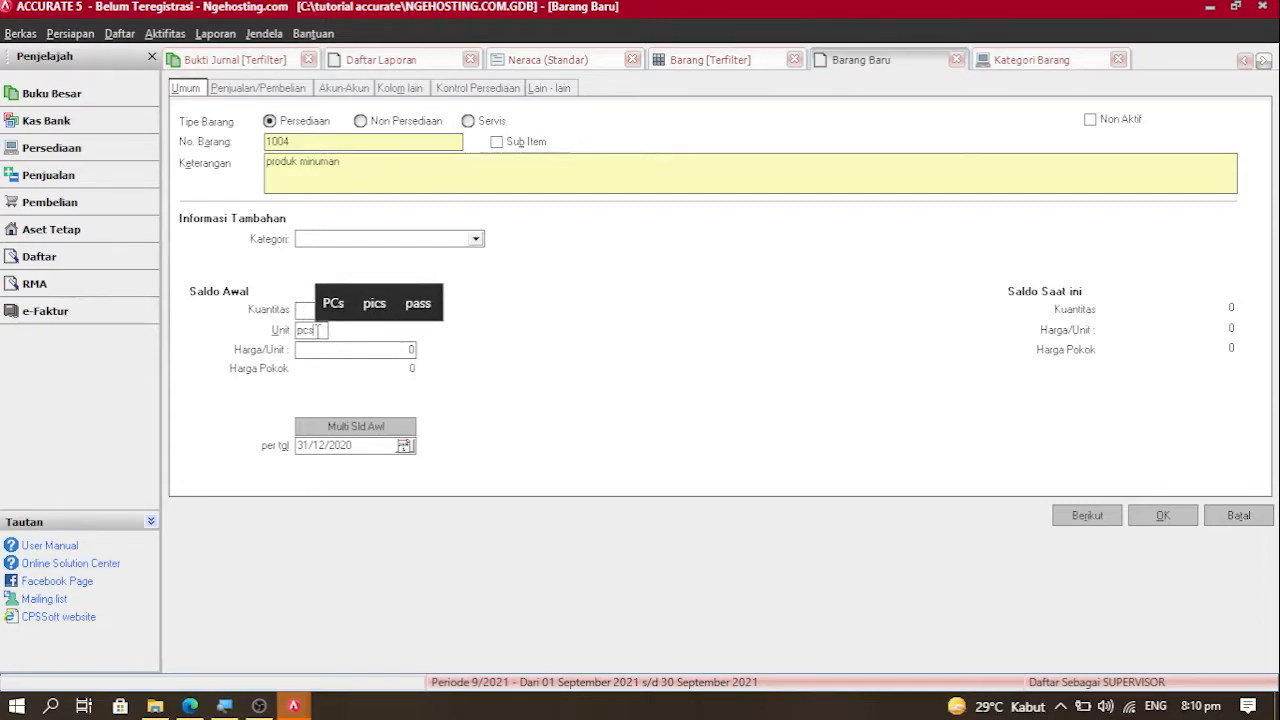
{"action": "left_click", "coordinate": [325, 350]}
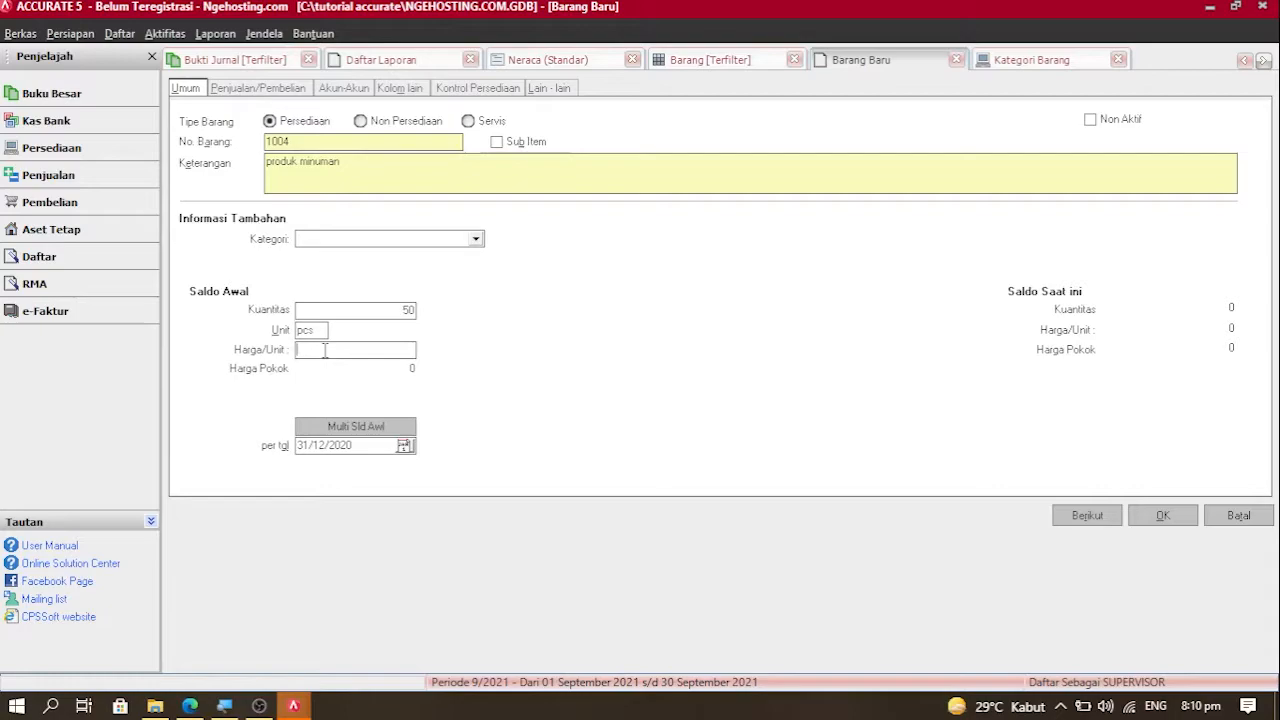
{"action": "left_click", "coordinate": [281, 101]}
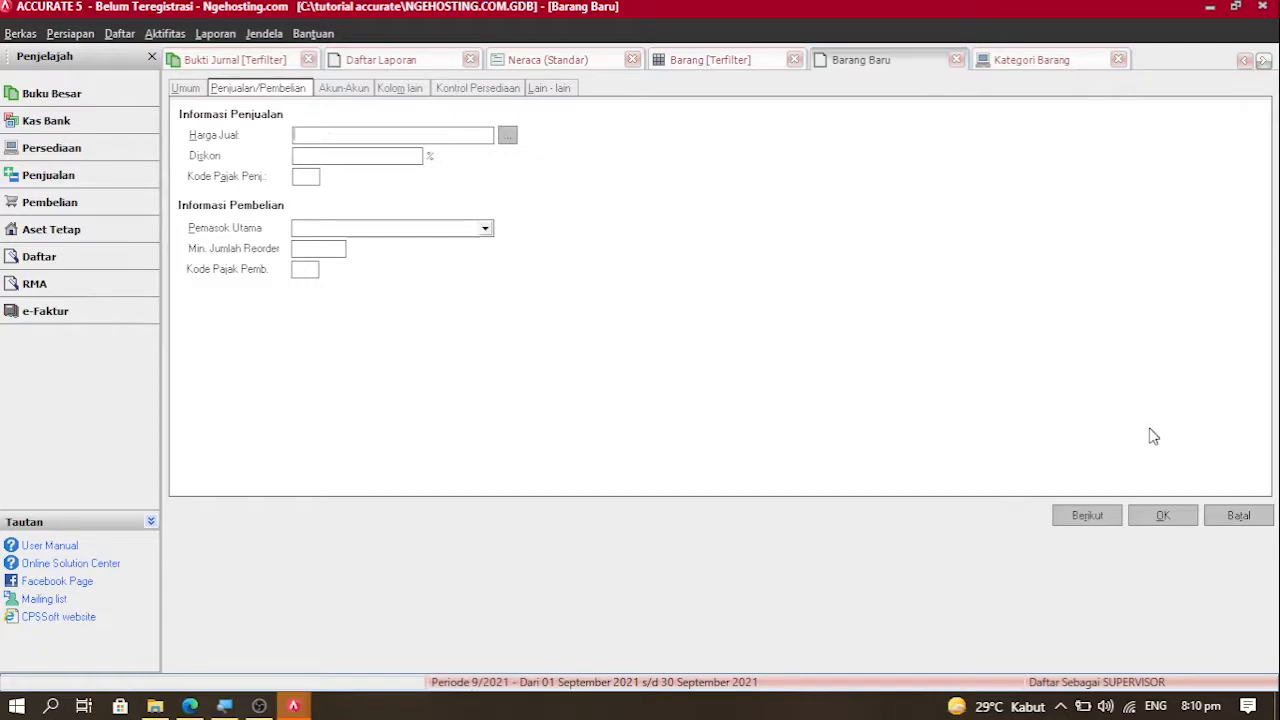
Step: Make the item a Servis, clear its description and pcs unit, and renumber it 1000
{"action": "left_click", "coordinate": [200, 95]}
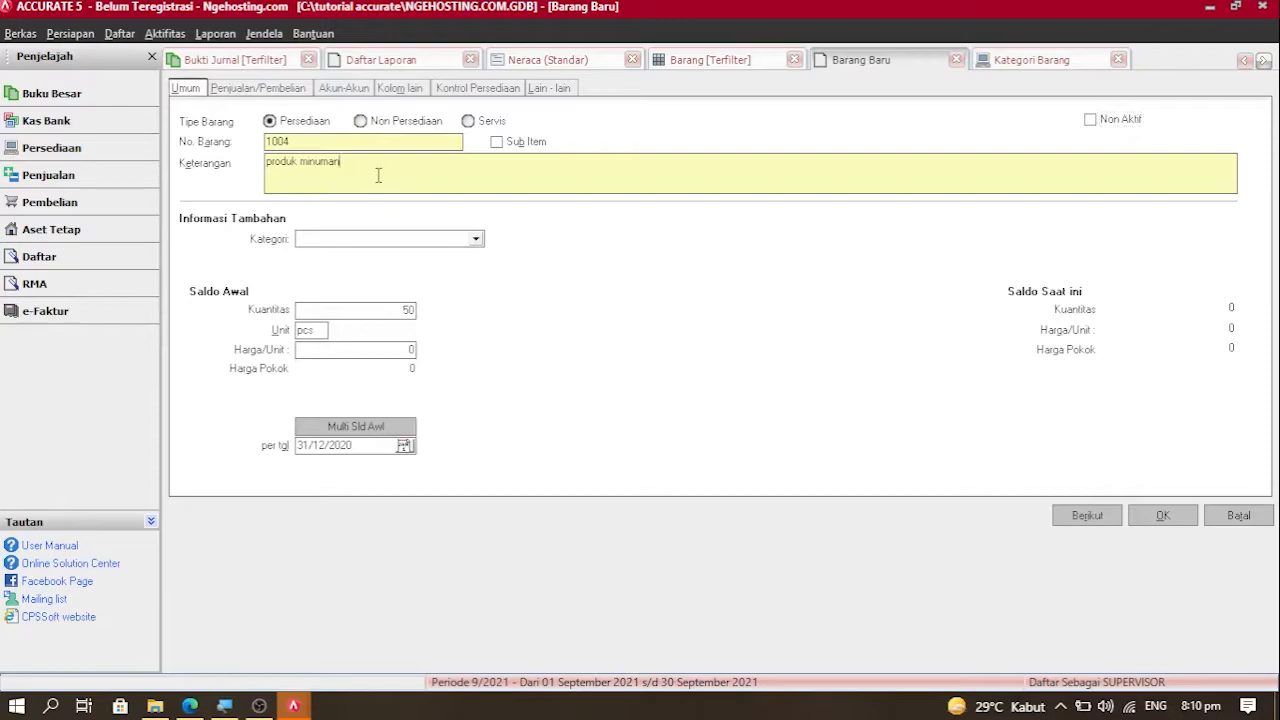
{"action": "key", "text": "BackSpace"}
{"action": "key", "text": "BackSpace"}
{"action": "key", "text": "BackSpace"}
{"action": "key", "text": "BackSpace"}
{"action": "key", "text": "BackSpace"}
{"action": "key", "text": "BackSpace"}
{"action": "key", "text": "BackSpace"}
{"action": "key", "text": "BackSpace"}
{"action": "key", "text": "BackSpace"}
{"action": "key", "text": "BackSpace"}
{"action": "key", "text": "BackSpace"}
{"action": "key", "text": "BackSpace"}
{"action": "key", "text": "BackSpace"}
{"action": "left_click", "coordinate": [468, 121]}
{"action": "left_click", "coordinate": [258, 90]}
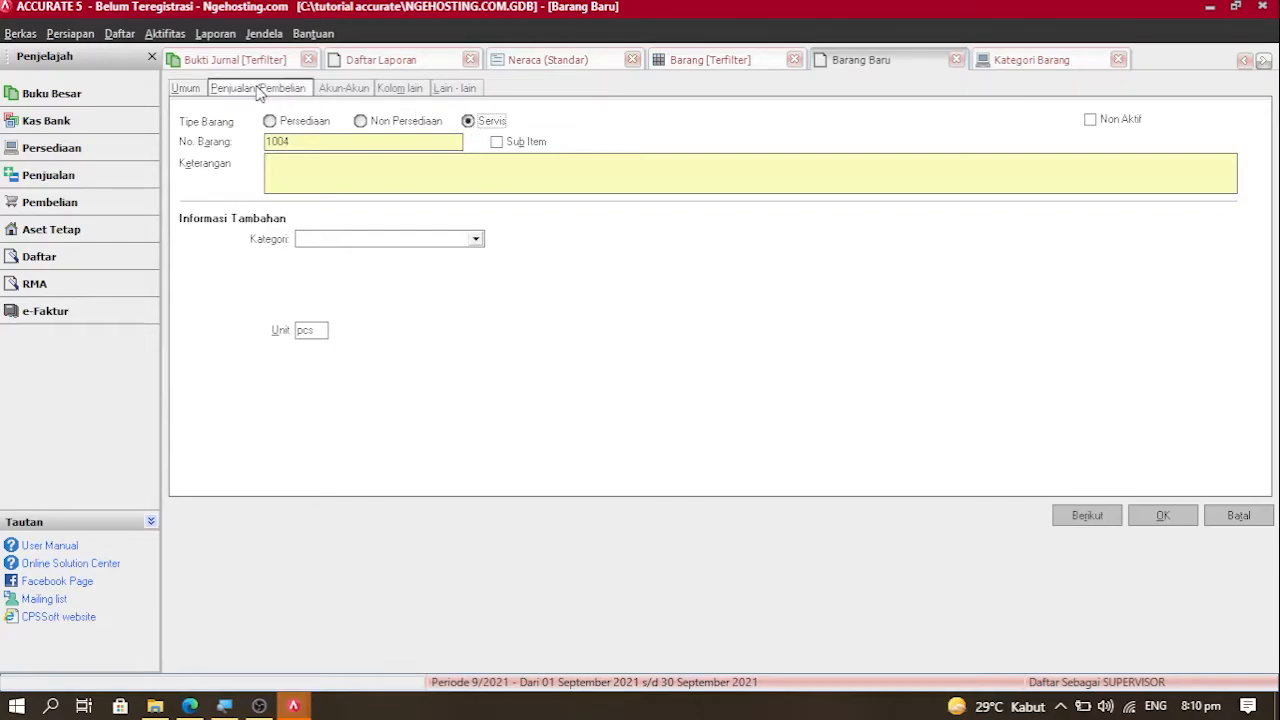
{"action": "left_click", "coordinate": [195, 90]}
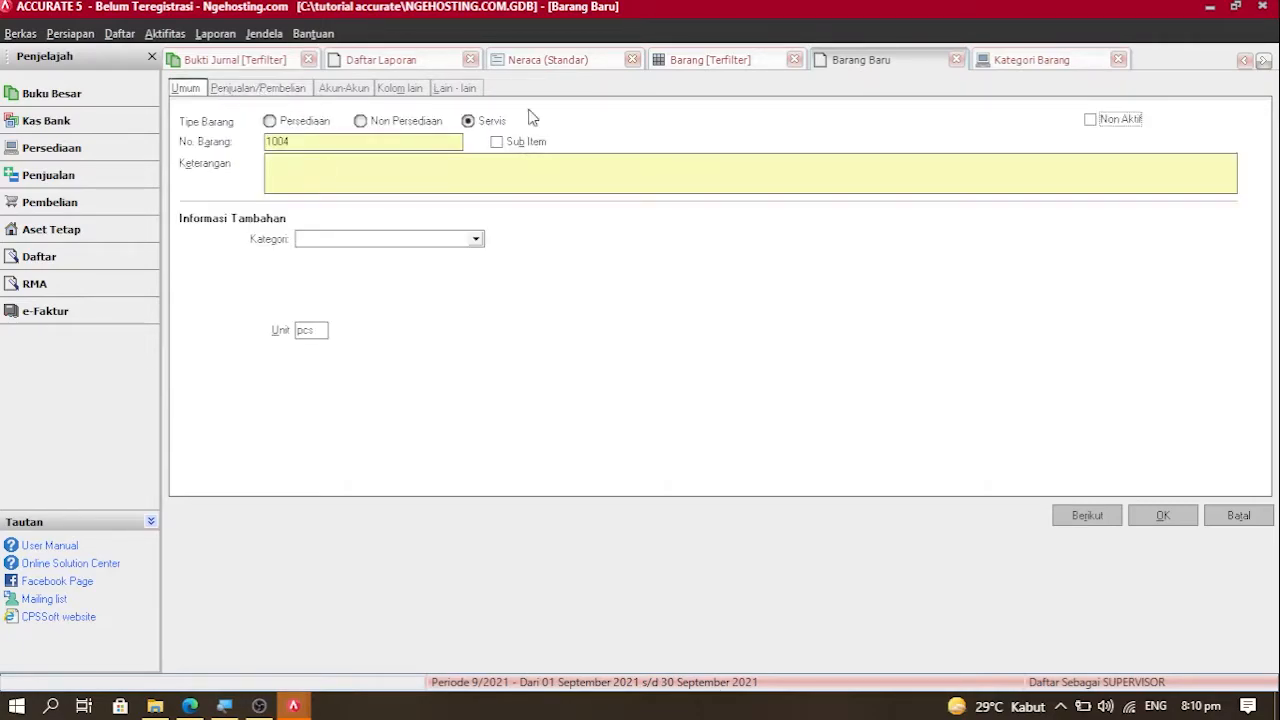
{"action": "left_click", "coordinate": [337, 172]}
{"action": "left_click", "coordinate": [323, 324]}
{"action": "key", "text": "BackSpace"}
{"action": "key", "text": "BackSpace"}
{"action": "key", "text": "BackSpace"}
{"action": "key", "text": "BackSpace"}
{"action": "key", "text": "BackSpace"}
{"action": "type", "text": "00"}
{"action": "left_click", "coordinate": [327, 171]}
Step: Check the ngeehosting plan prices in Edge, then begin the description as 'Landing Oage'
{"action": "left_click", "coordinate": [192, 707]}
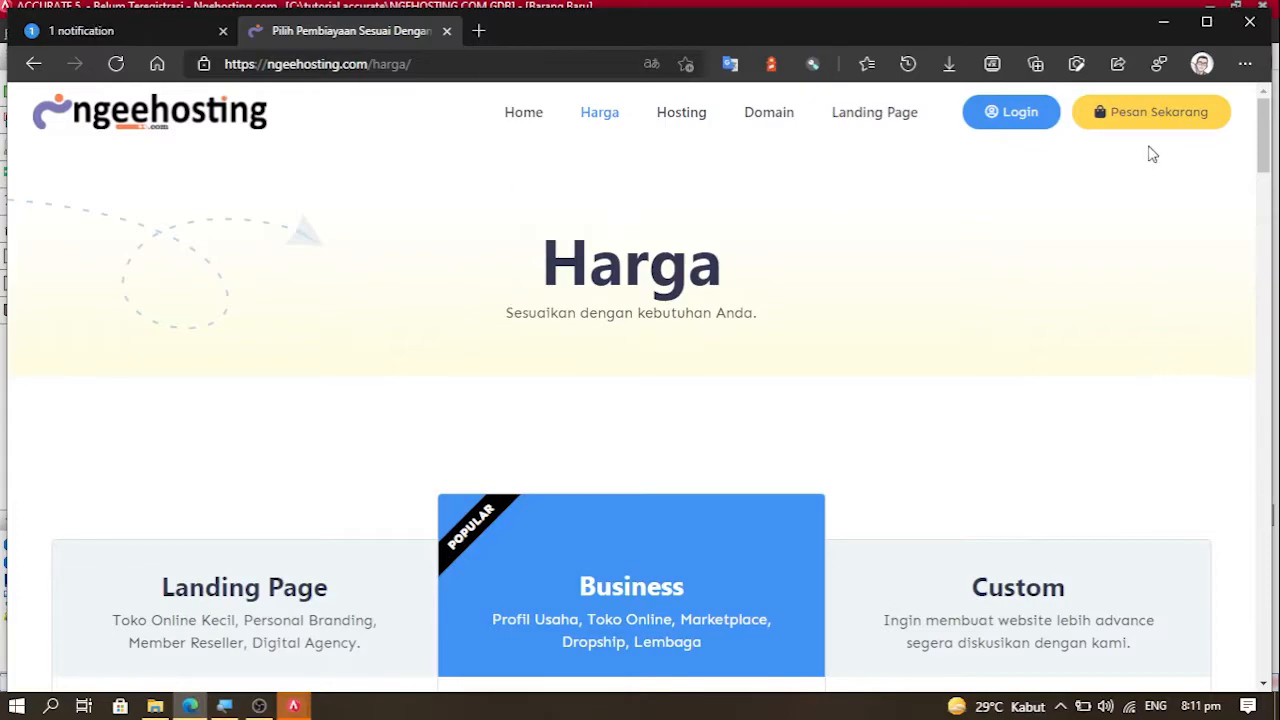
{"action": "left_click_drag", "start_coordinate": [1265, 142], "coordinate": [1265, 165]}
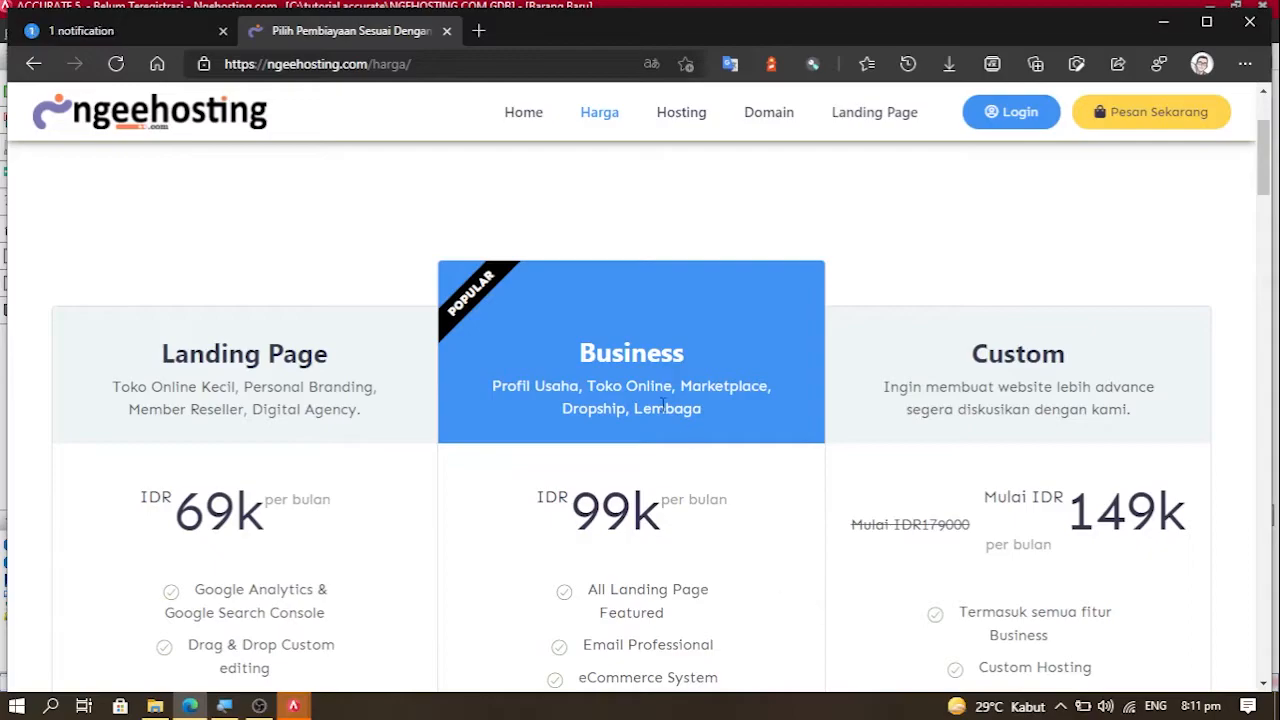
{"action": "key", "text": "alt+Tab"}
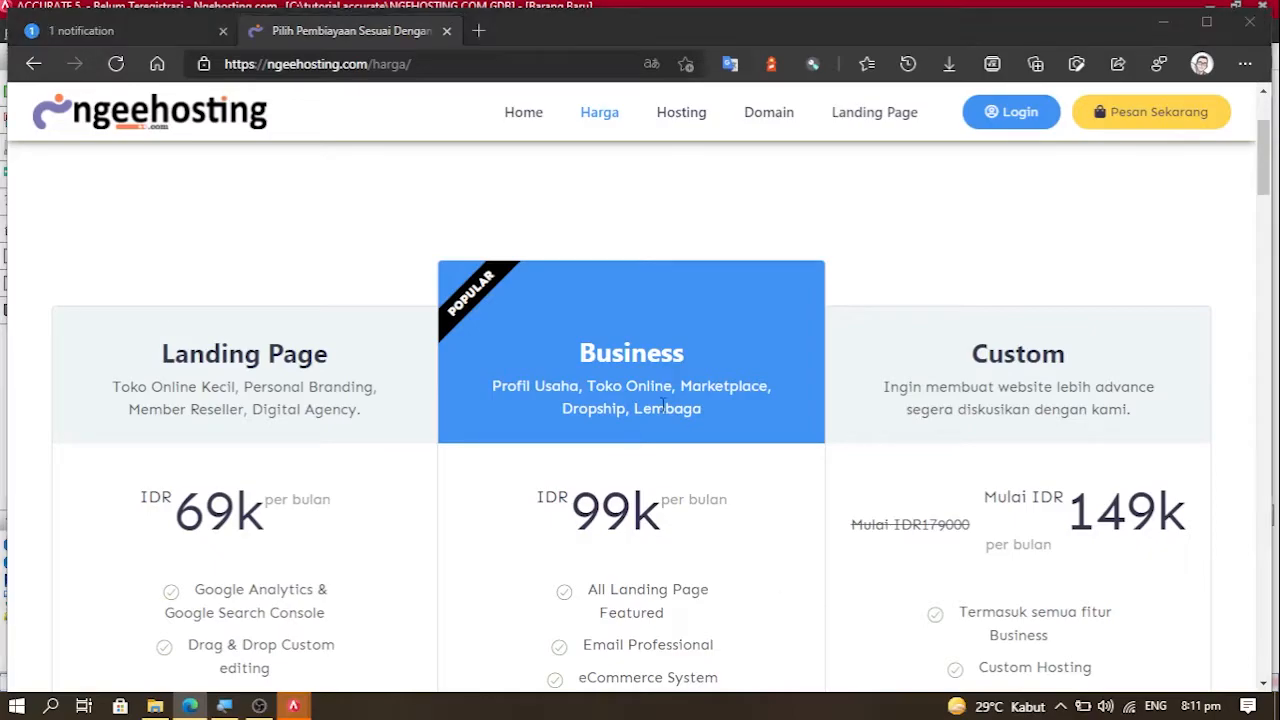
{"action": "key", "text": "alt+Tab"}
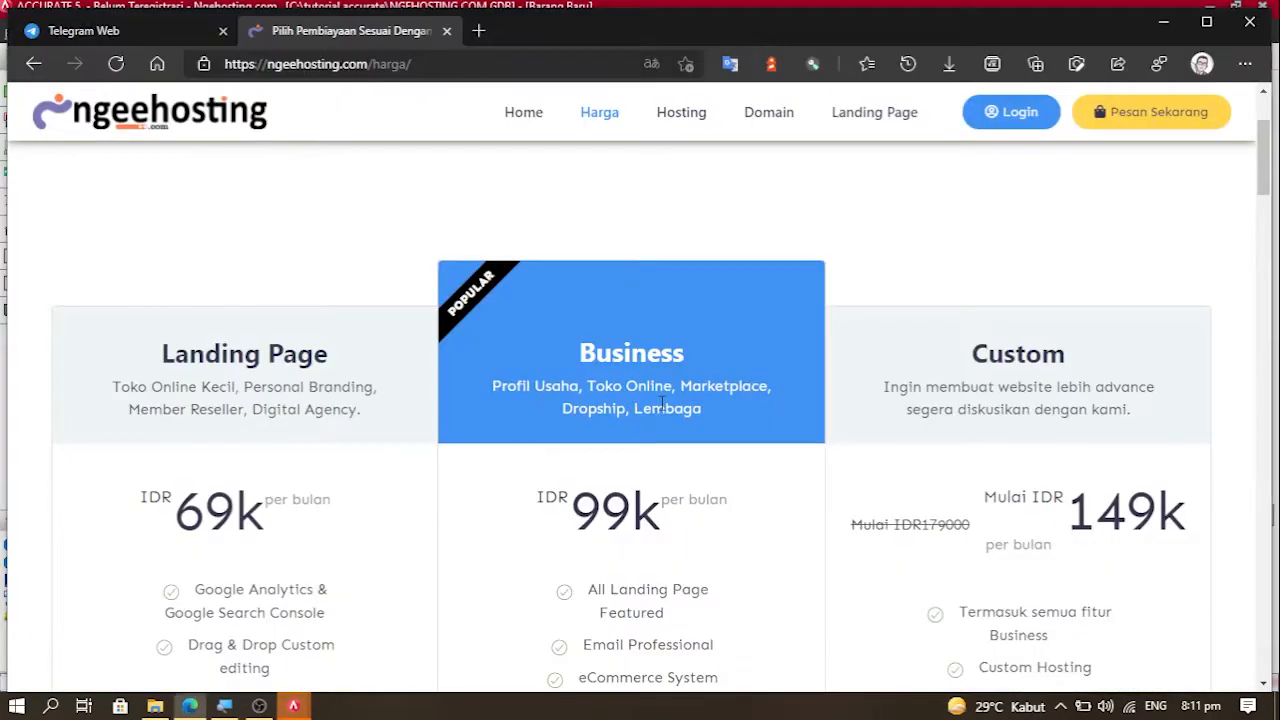
{"action": "key", "text": "alt+Tab"}
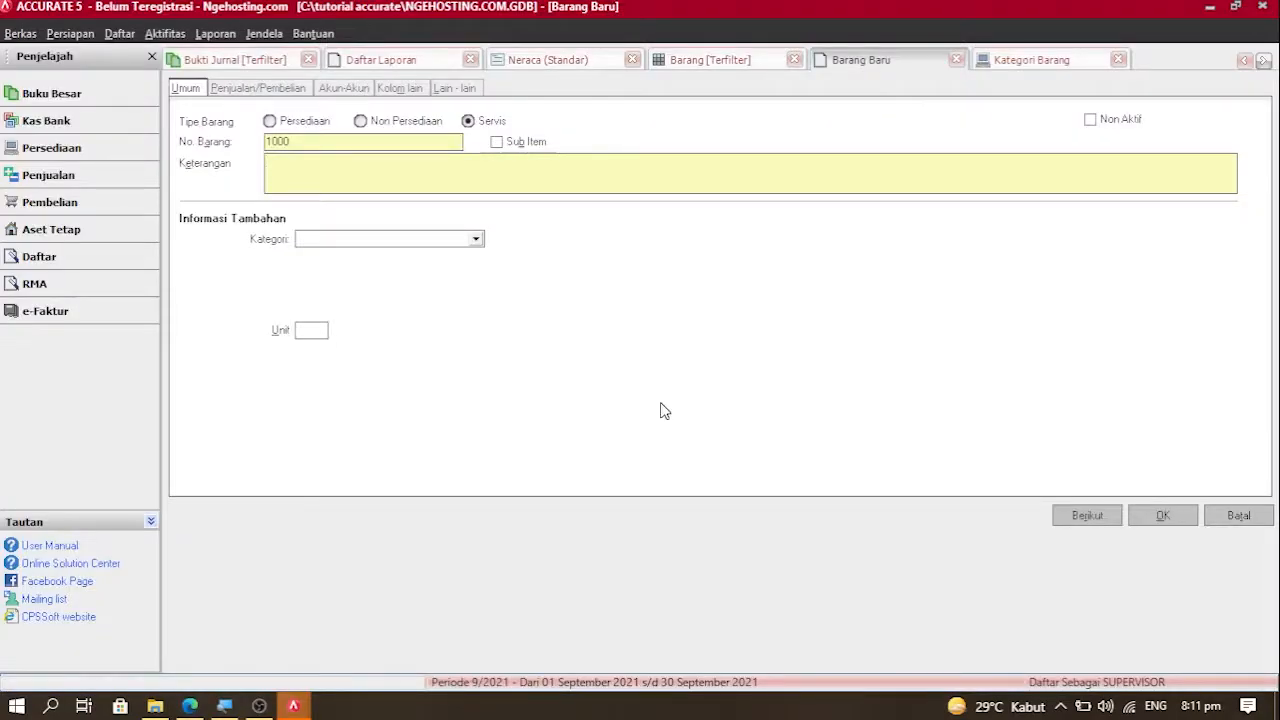
{"action": "type", "text": "Land"}
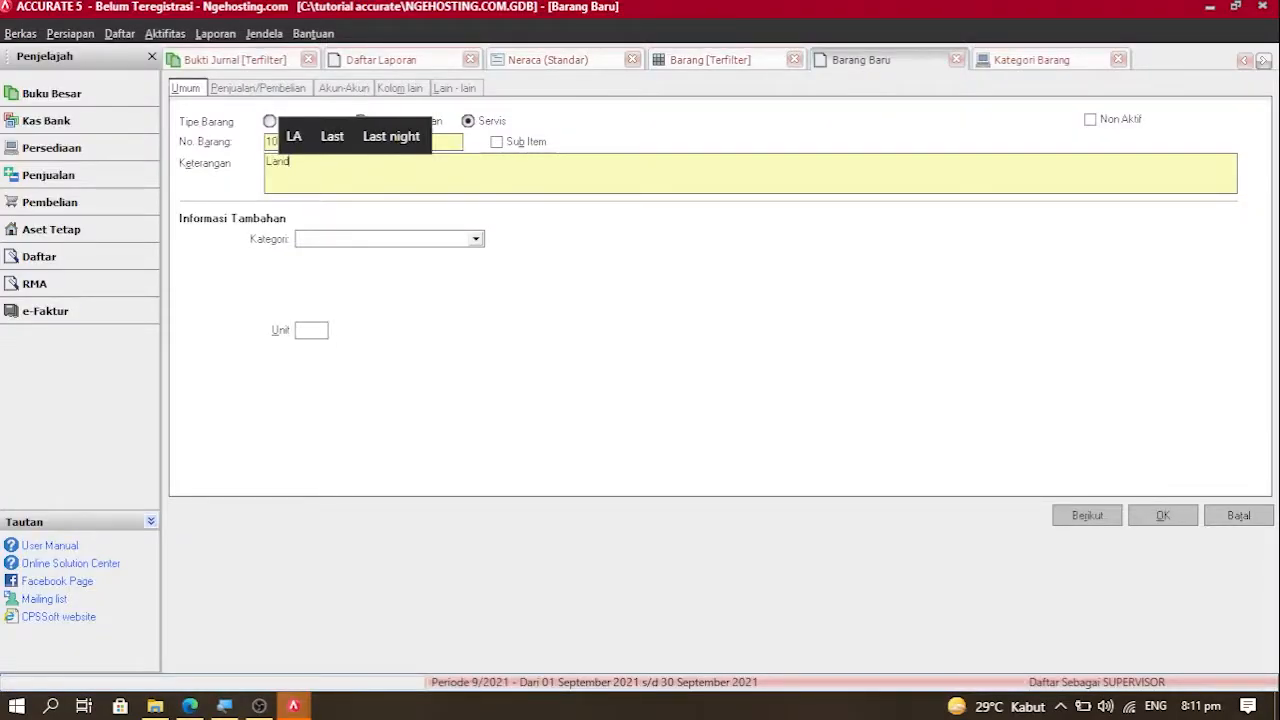
{"action": "type", "text": "ing Oage"}
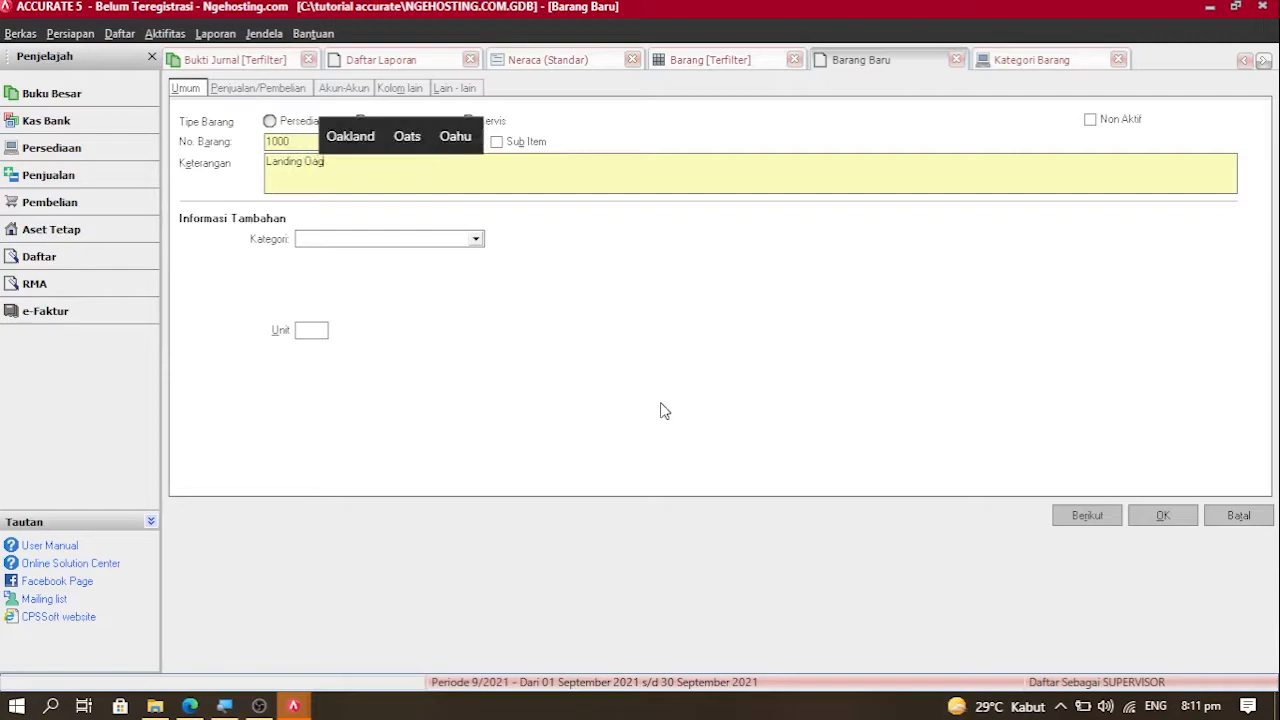
Step: Correct the description to 'Landing Page', set selling price 69000, and save with Berikut
{"action": "key", "text": "BackSpace"}
{"action": "key", "text": "BackSpace"}
{"action": "key", "text": "BackSpace"}
{"action": "key", "text": "BackSpace"}
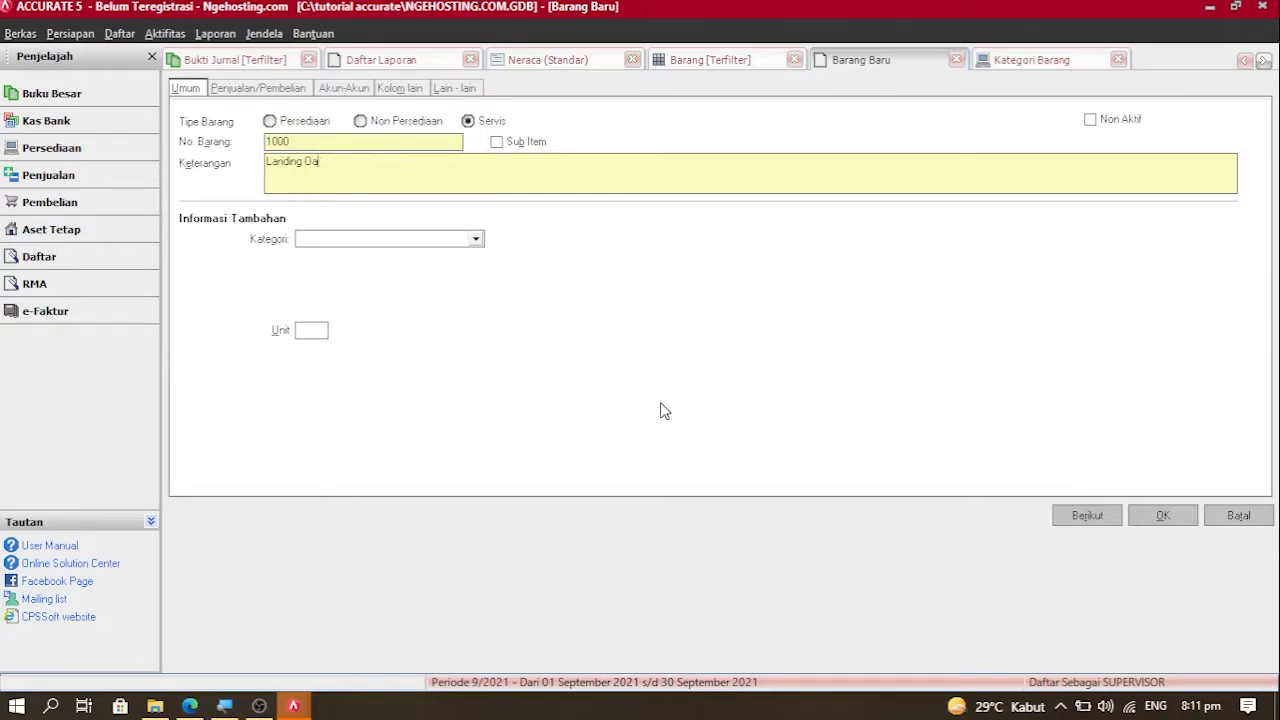
{"action": "type", "text": "Page"}
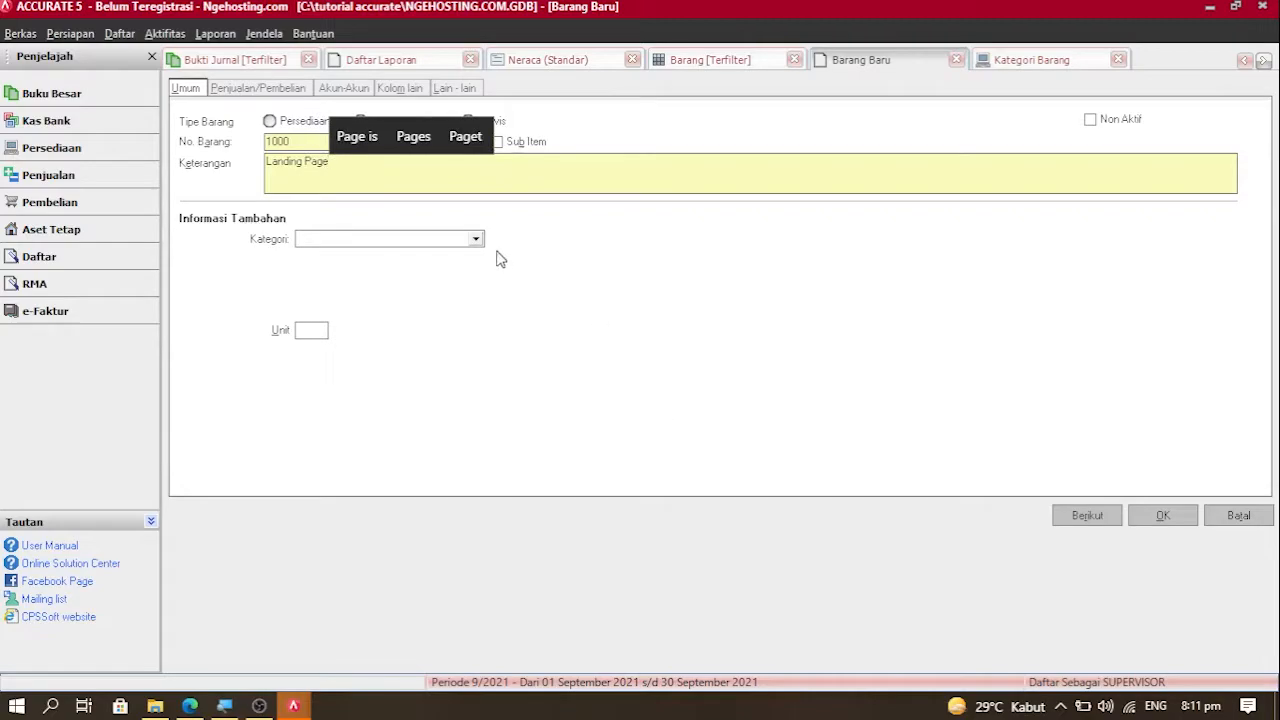
{"action": "left_click", "coordinate": [287, 89]}
{"action": "key", "text": "alt+Tab"}
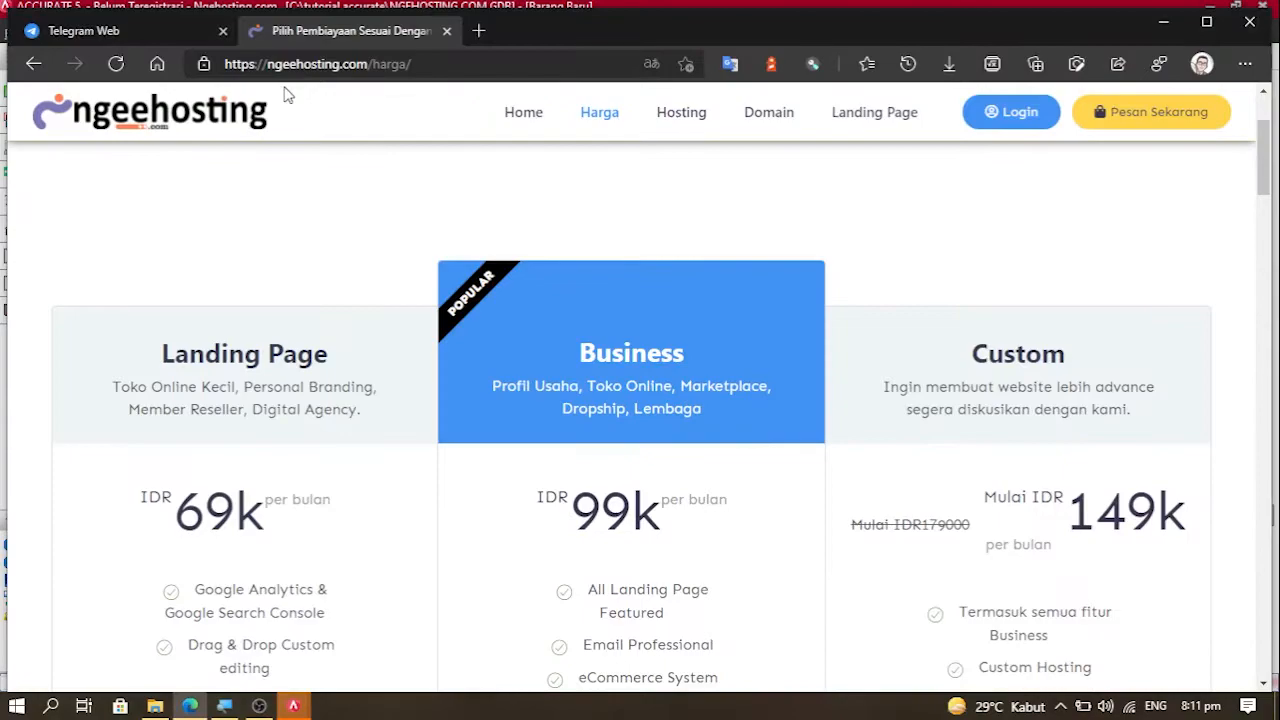
{"action": "key", "text": "alt+Tab"}
{"action": "type", "text": "69000"}
{"action": "key", "text": "alt+Tab"}
{"action": "key", "text": "alt+Tab"}
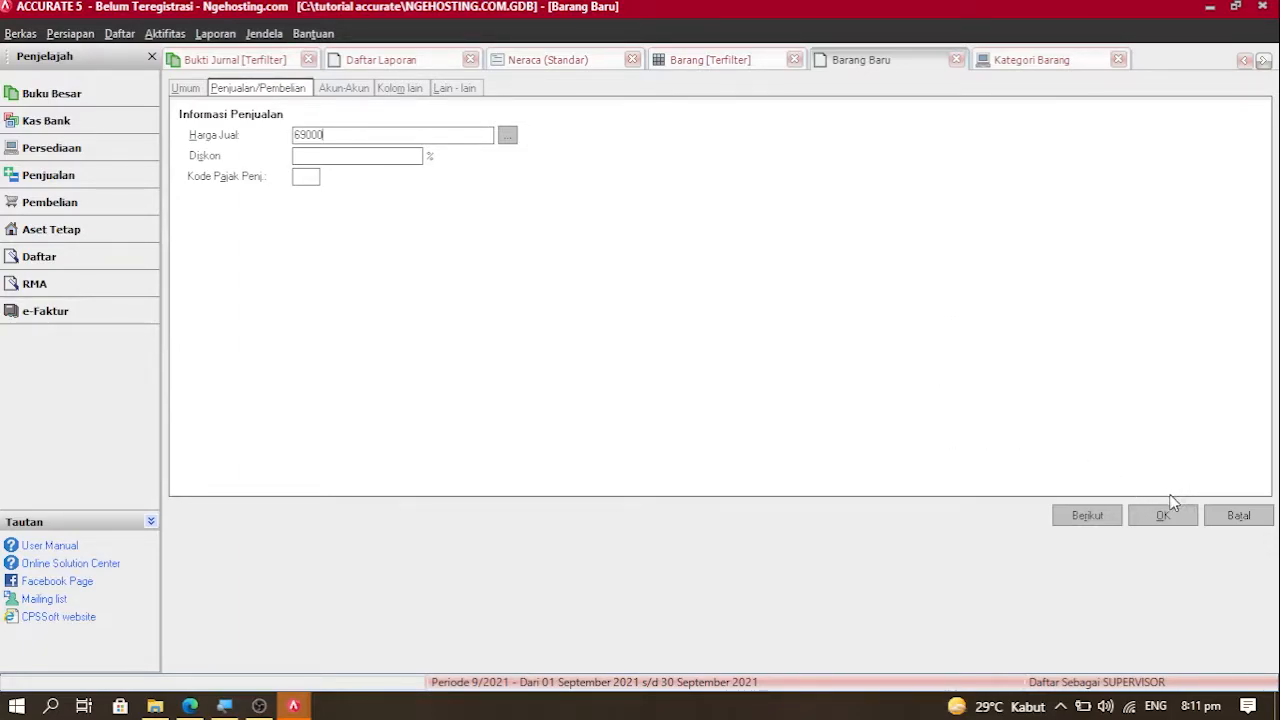
{"action": "left_click", "coordinate": [1115, 518]}
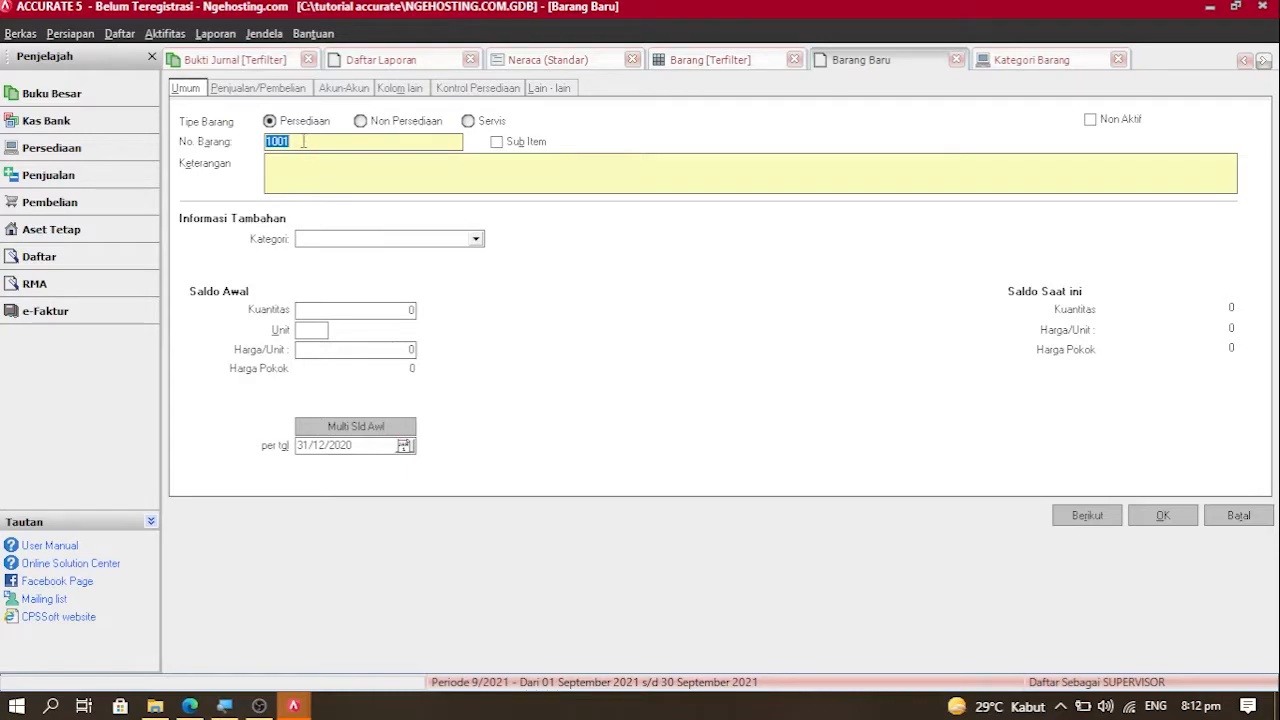
Step: Describe item 1001 as 'Produk Business', check its selling price, and save with Berikut
{"action": "left_click", "coordinate": [294, 171]}
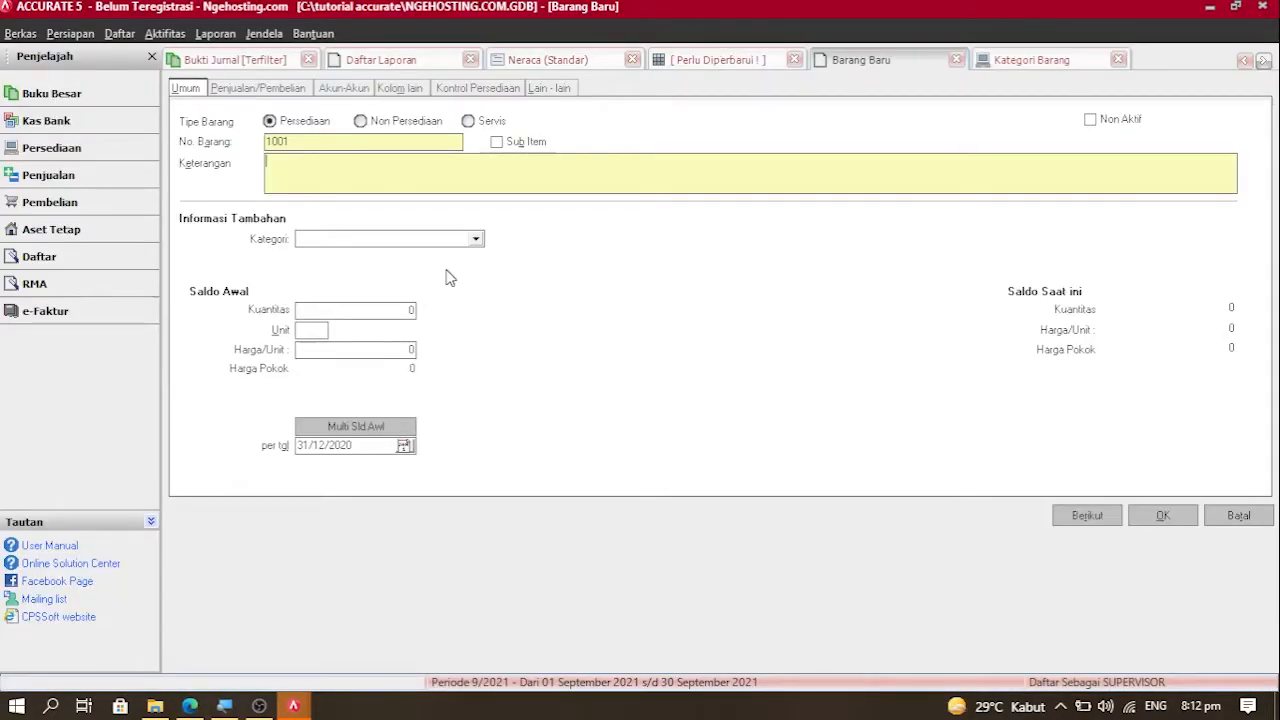
{"action": "type", "text": "Produ"}
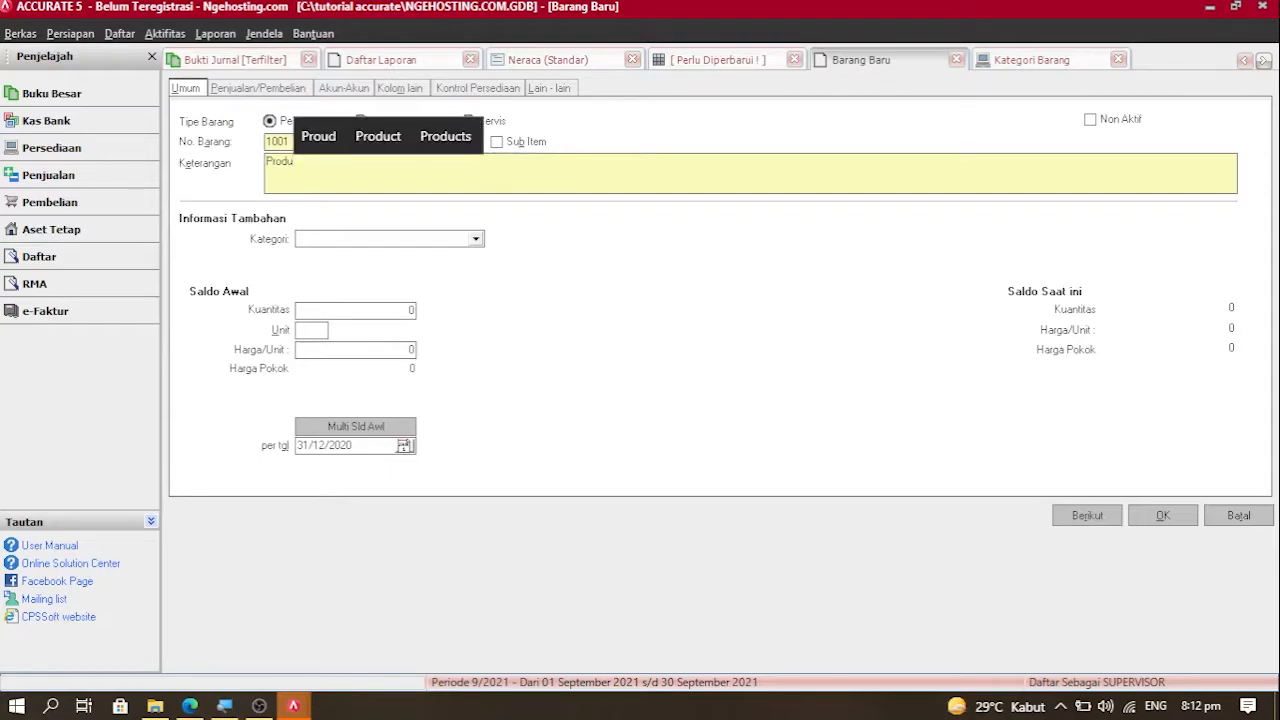
{"action": "type", "text": "k"}
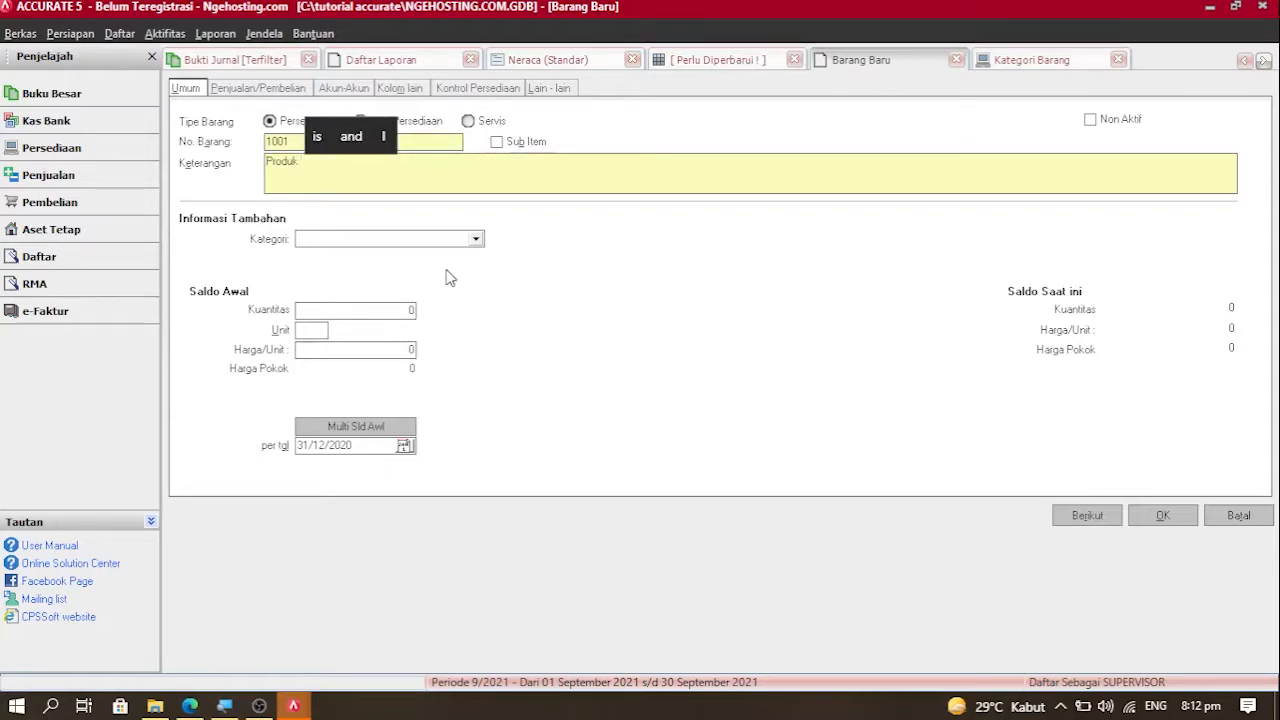
{"action": "type", "text": " B"}
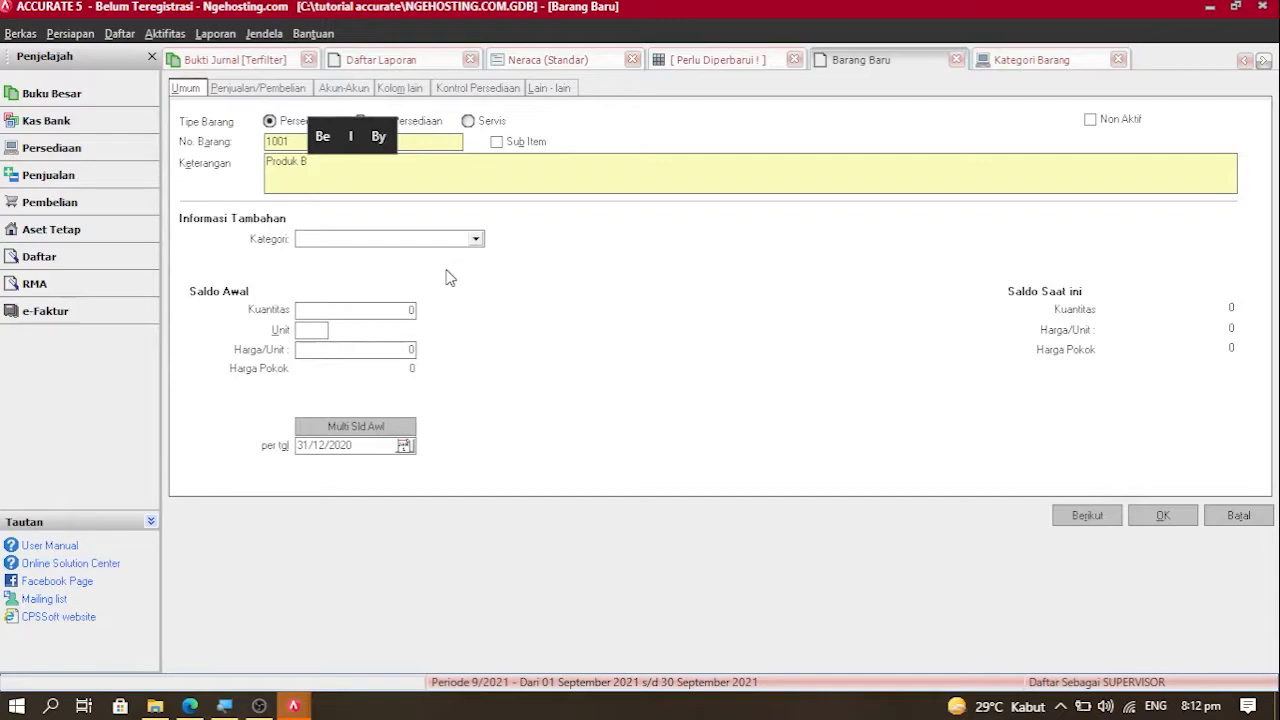
{"action": "type", "text": "usiness"}
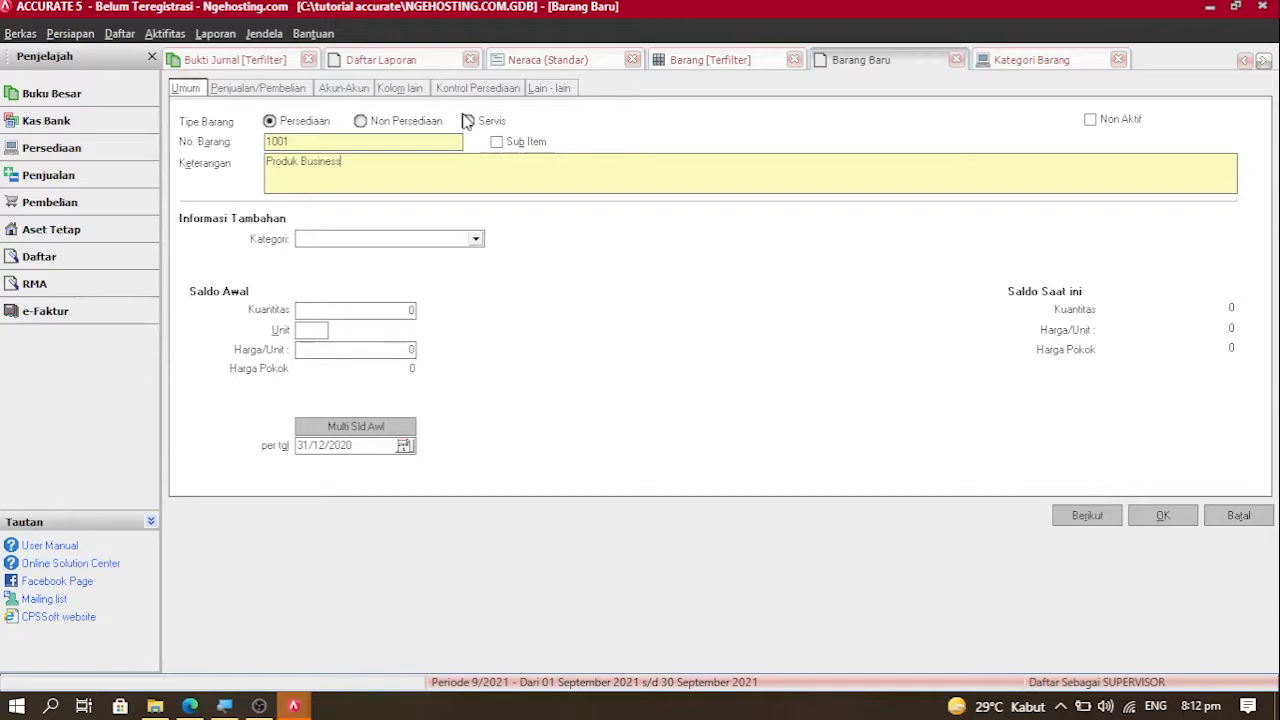
{"action": "left_click", "coordinate": [262, 89]}
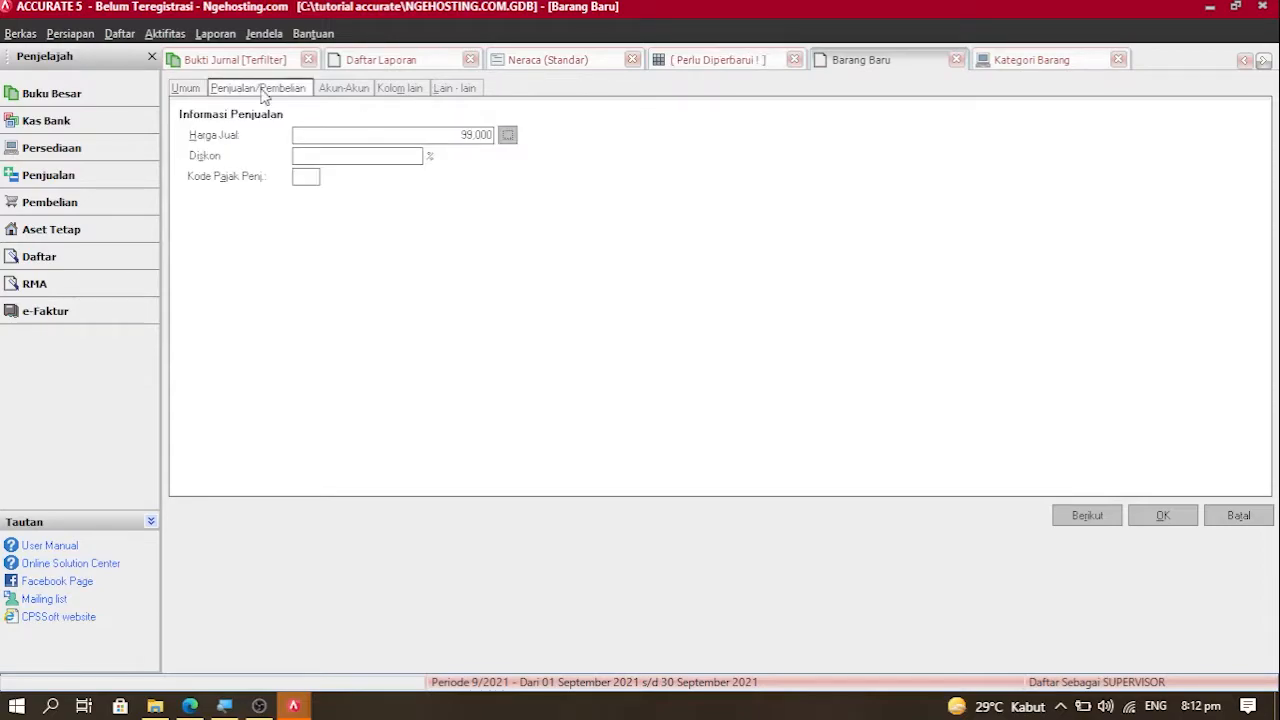
{"action": "left_click", "coordinate": [1087, 515]}
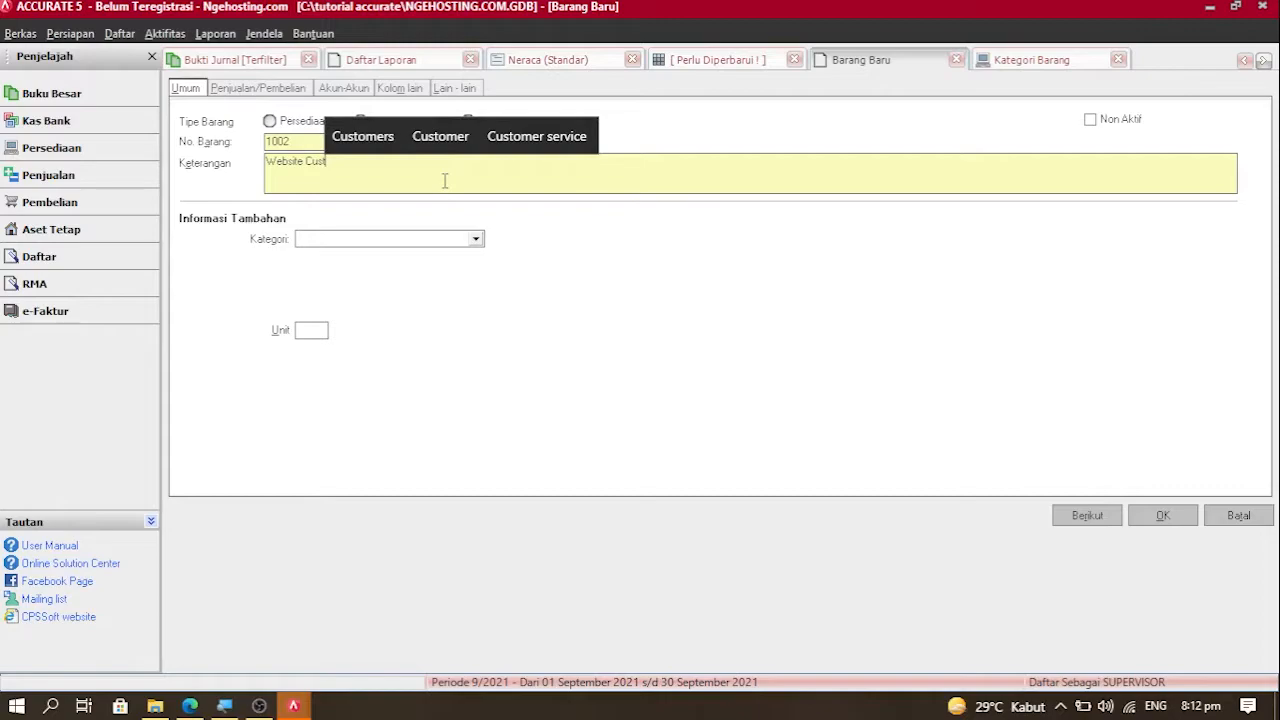
Step: Complete item 1002's description as 'Website Custom', check its price, and save with OK
{"action": "type", "text": "om"}
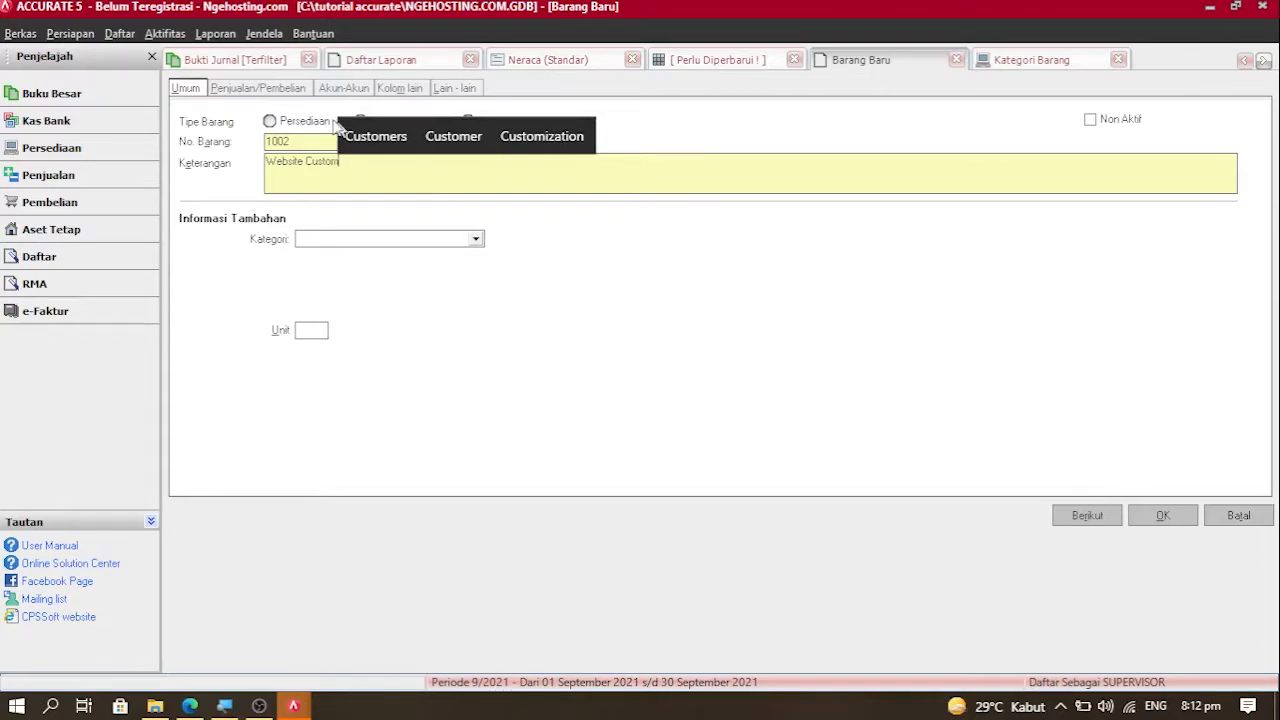
{"action": "left_click", "coordinate": [268, 90]}
{"action": "left_click", "coordinate": [1168, 516]}
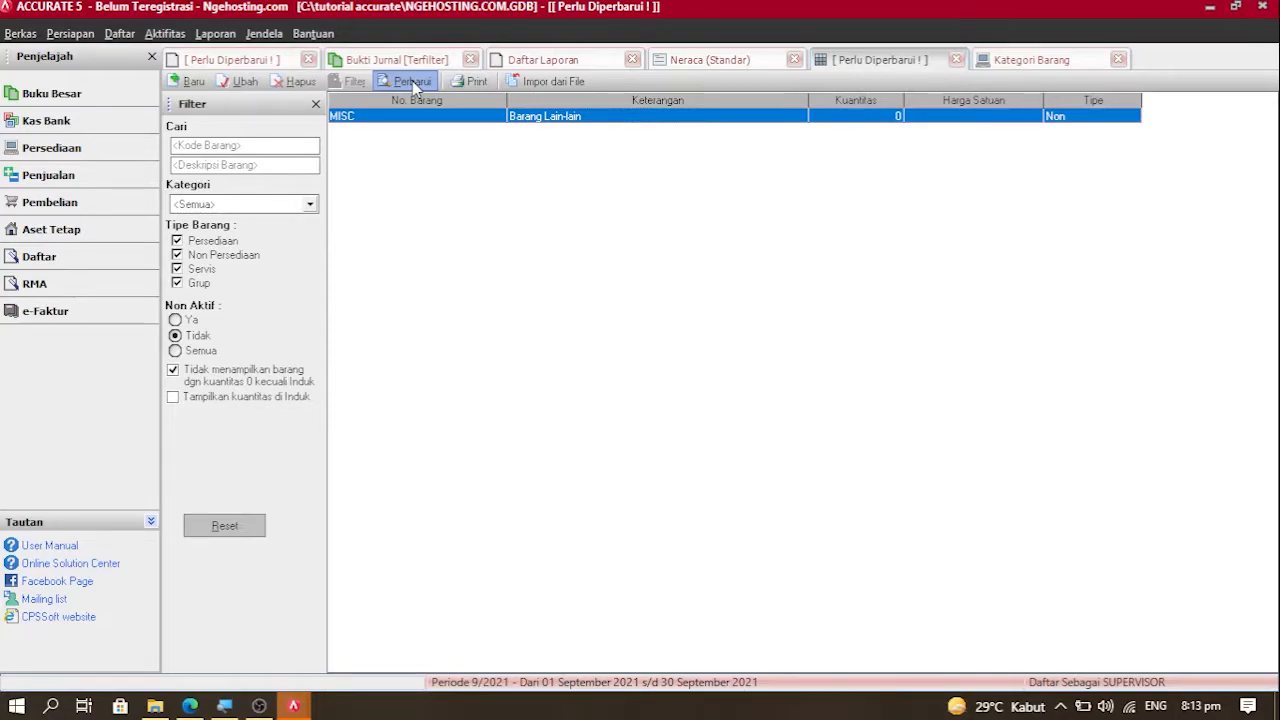
Step: Refresh the Barang list to show Landing Page 69,000, Produk Business 99,000 and Website Custom 149,000
{"action": "left_click", "coordinate": [414, 84]}
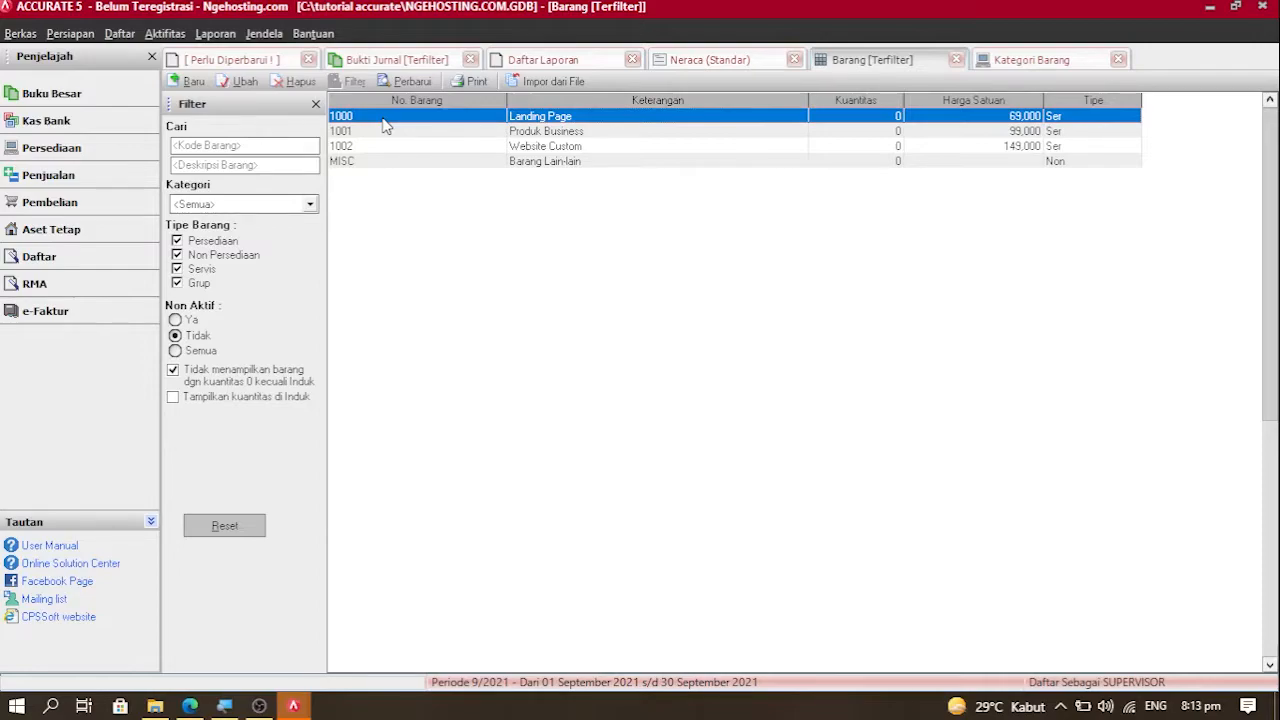
{"action": "left_click", "coordinate": [119, 33]}
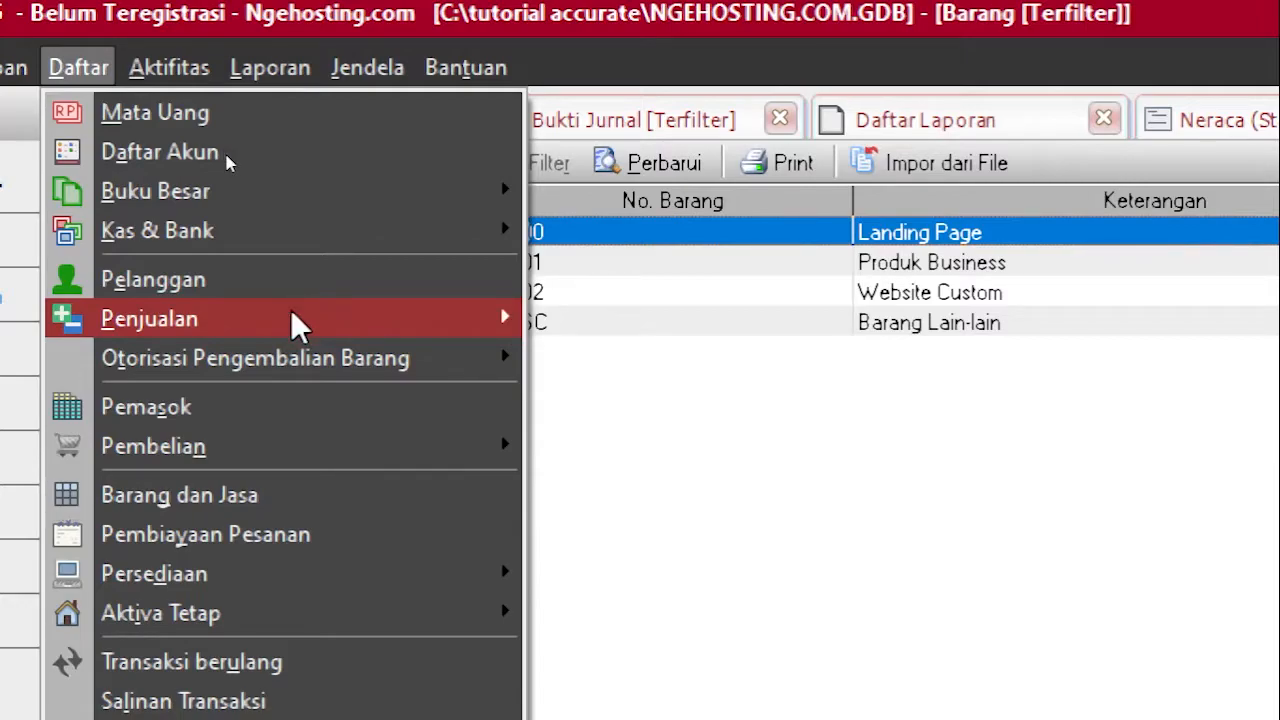
Step: Go to the Faktur Penjualan sales invoice list under Daftar > Penjualan
{"action": "mouse_move", "coordinate": [300, 320]}
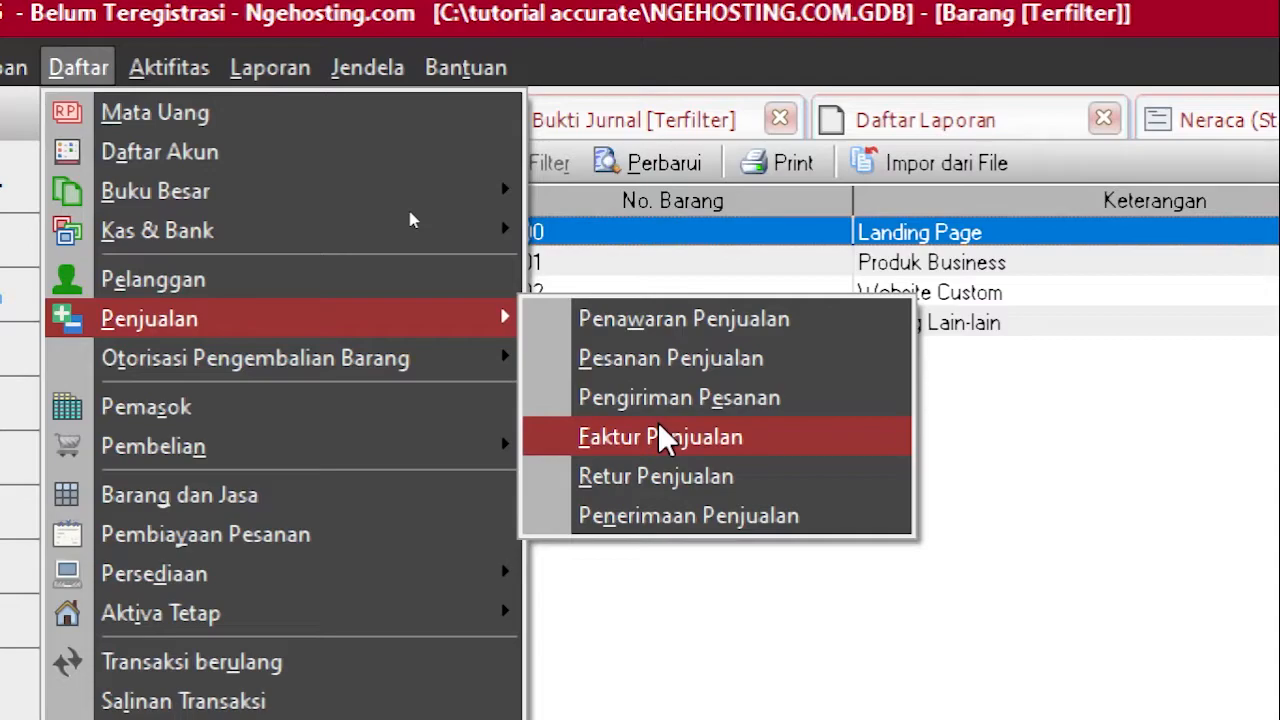
{"action": "left_click", "coordinate": [660, 437]}
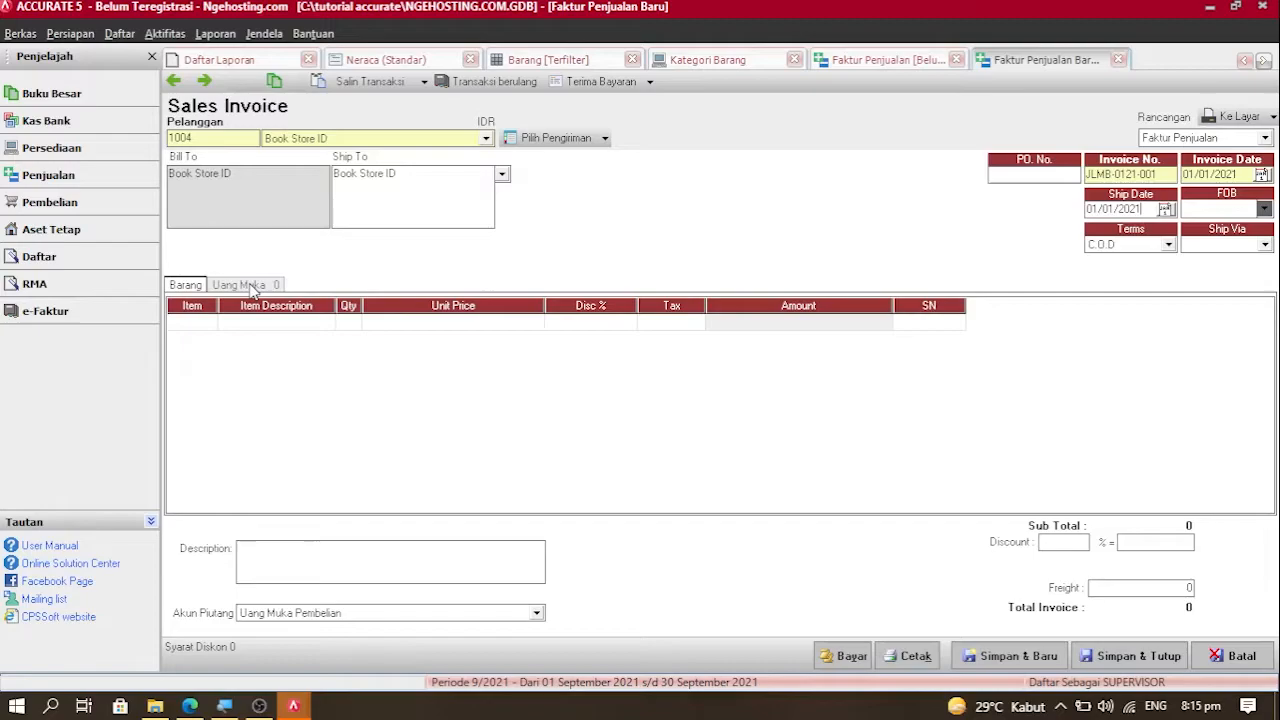
Step: Add a line of 12 × 1000 Landing Page at Rp 69,000, totalling 828,000
{"action": "double_click", "coordinate": [205, 322]}
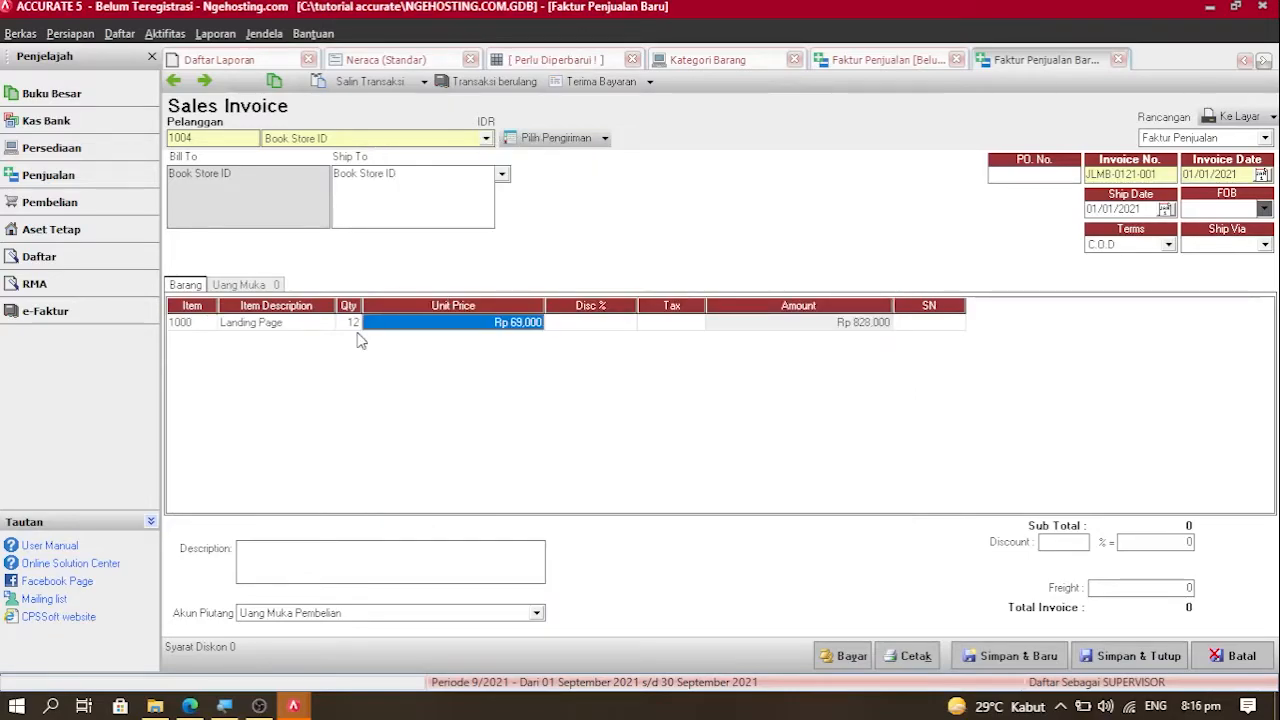
{"action": "key", "text": "Tab"}
{"action": "key", "text": "Tab"}
{"action": "key", "text": "Tab"}
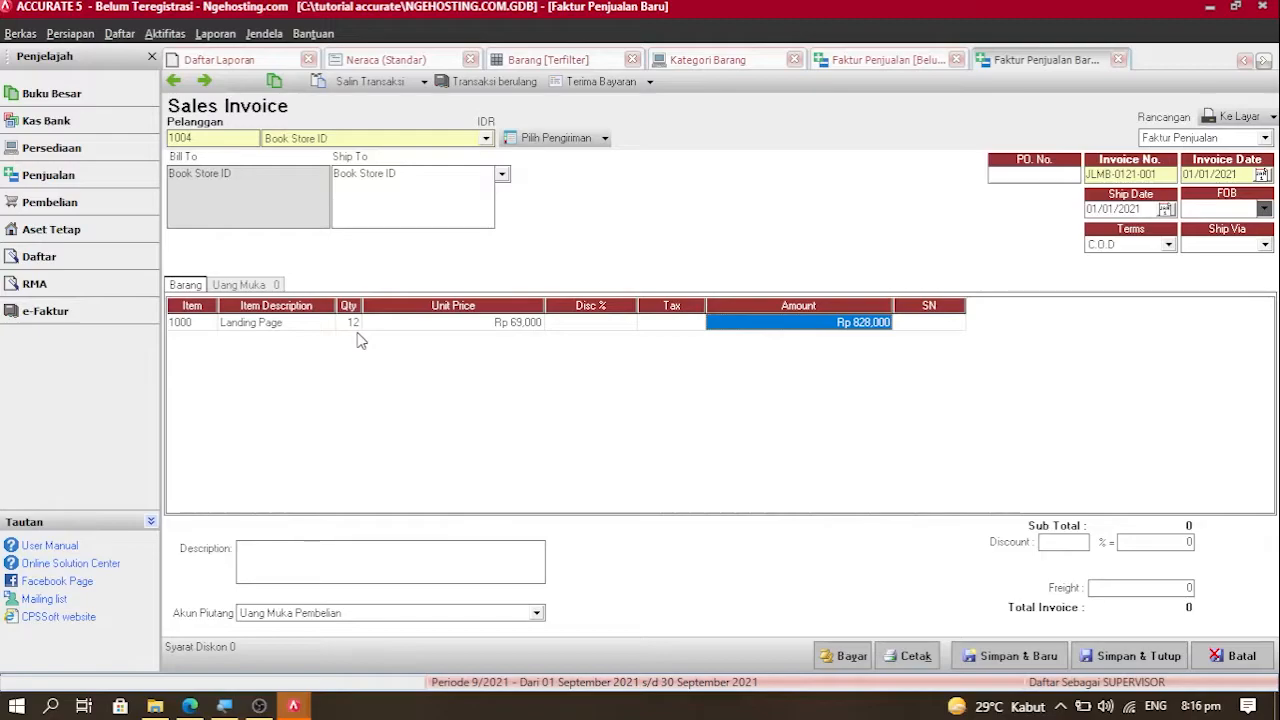
{"action": "key", "text": "Tab"}
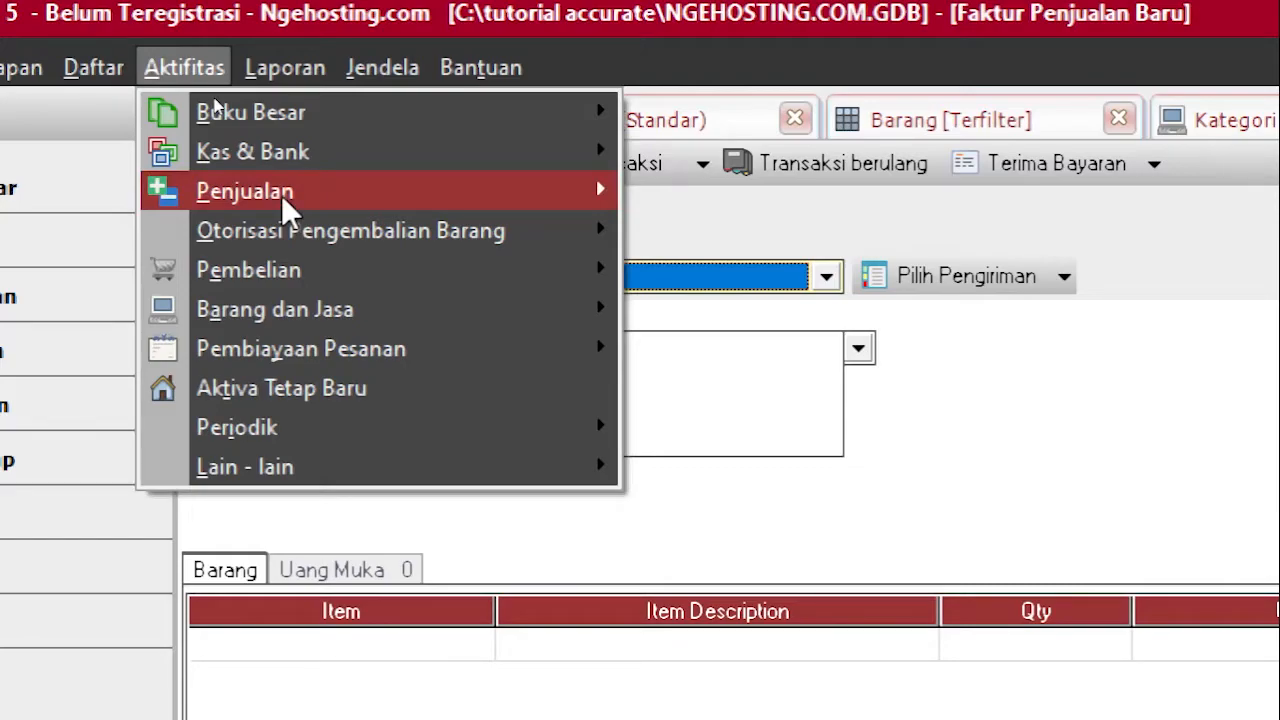
Step: Save invoice JLMB-0121-002 for CV MAJU JAYA with one Website Custom at Rp 149,000
{"action": "left_click", "coordinate": [840, 310]}
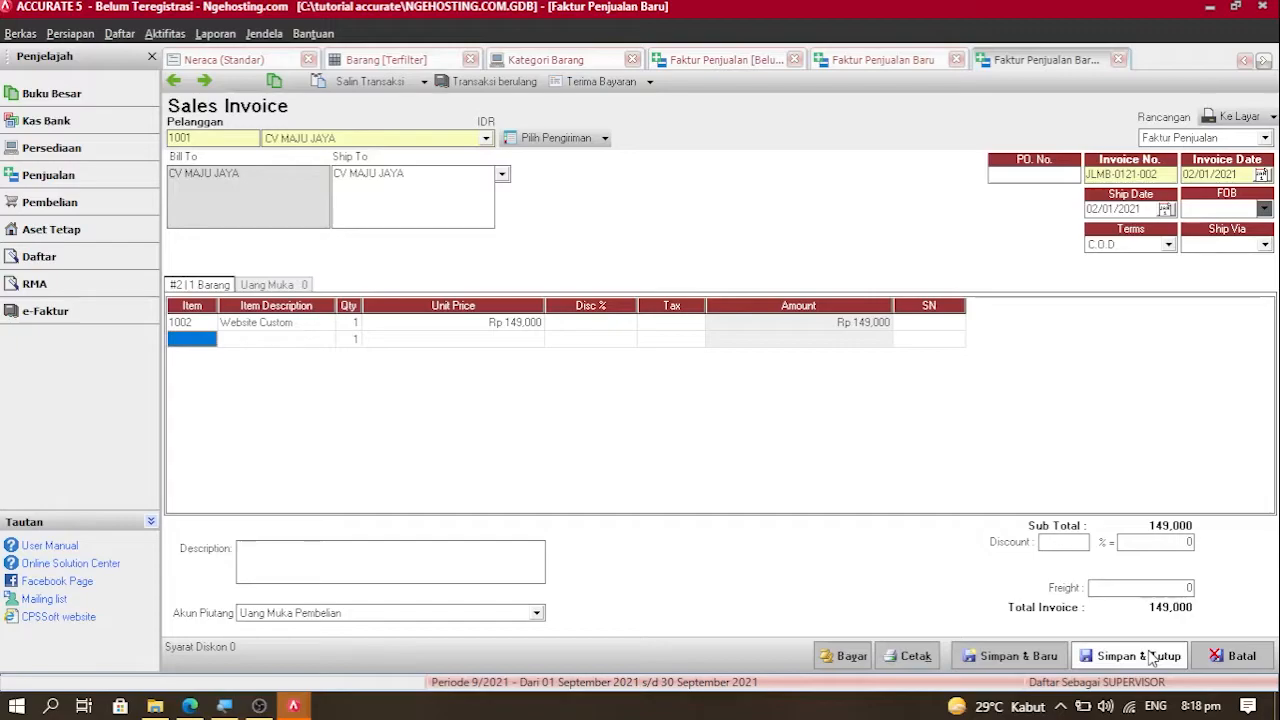
{"action": "left_click", "coordinate": [1138, 656]}
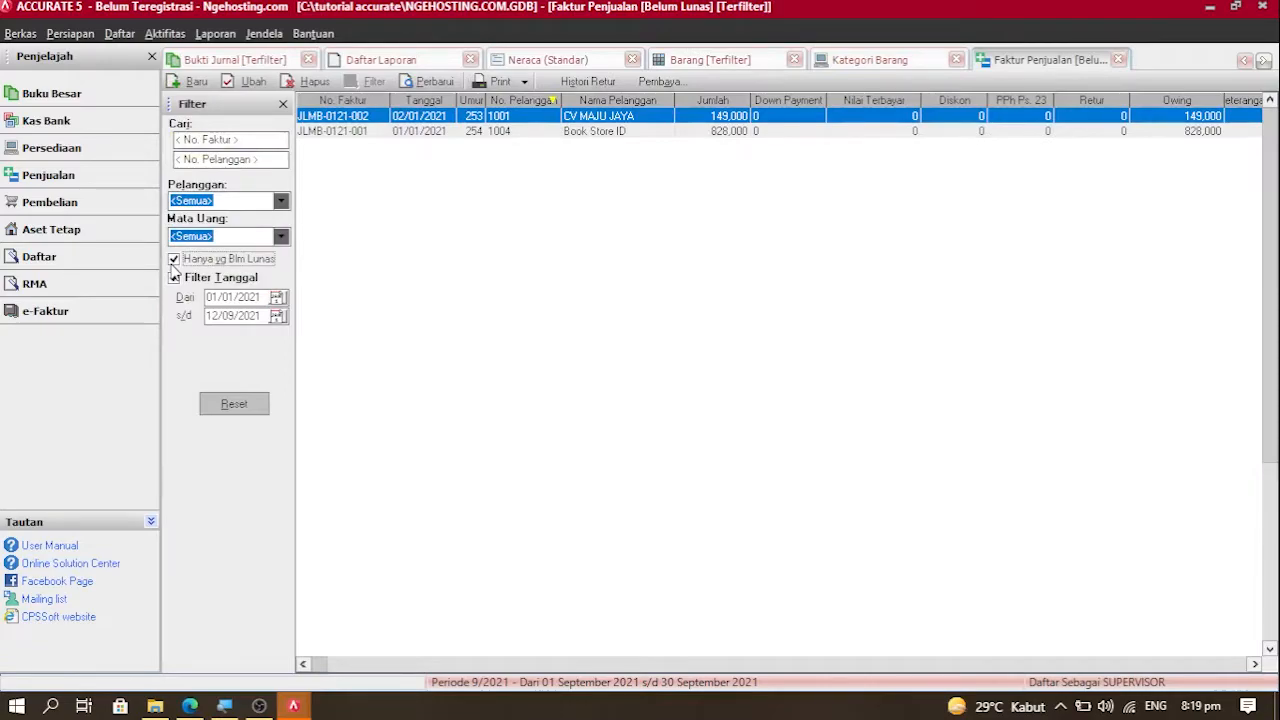
Step: Create invoice JLMB-0121-003 dated 03/01/2021 for PT ADI KARYA, totalling Rp 198,000
{"action": "left_click", "coordinate": [197, 81]}
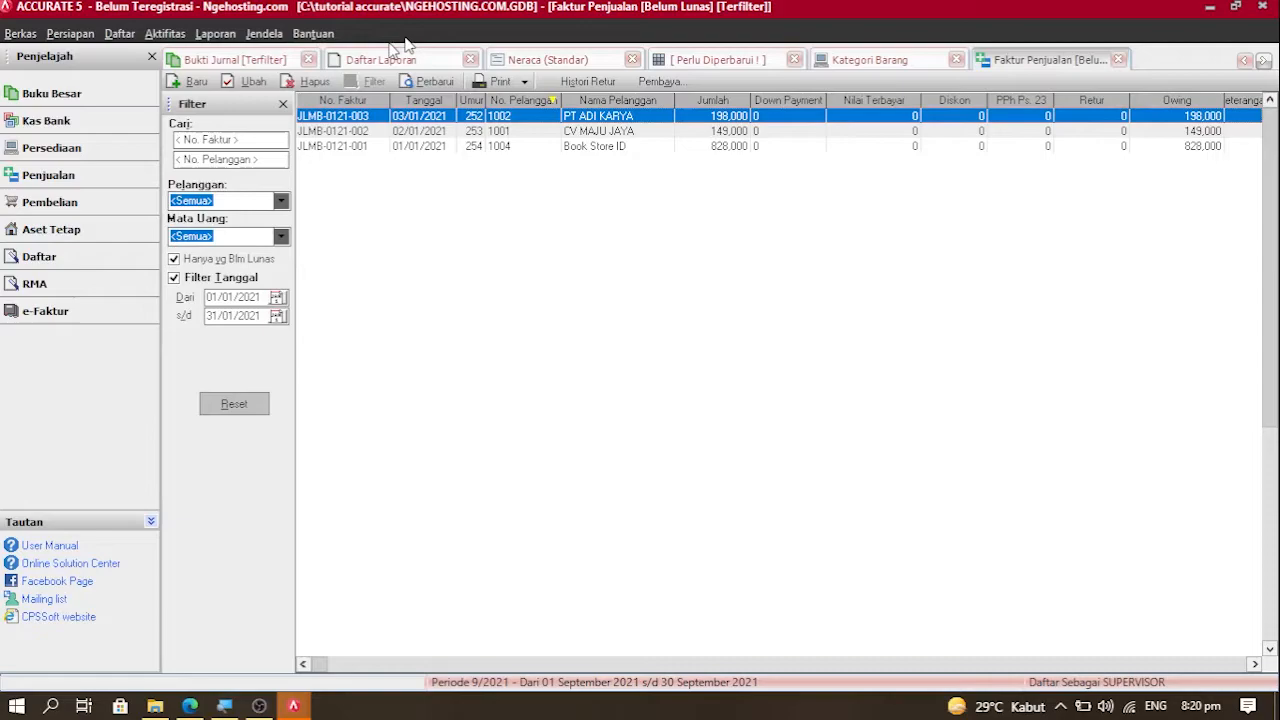
Step: Reopen invoice JLMB-0121-003 (2 × Produk Business, 198,000) with Ubah from its row
{"action": "right_click", "coordinate": [337, 118]}
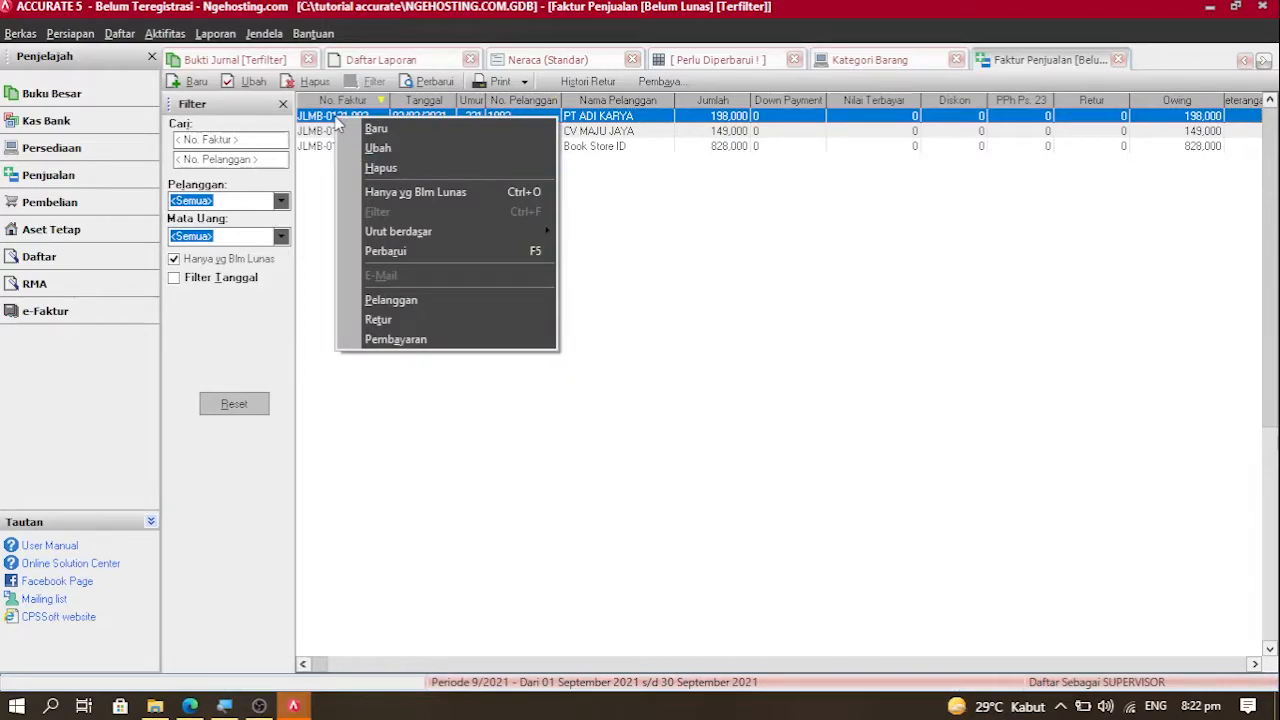
{"action": "left_click", "coordinate": [378, 148]}
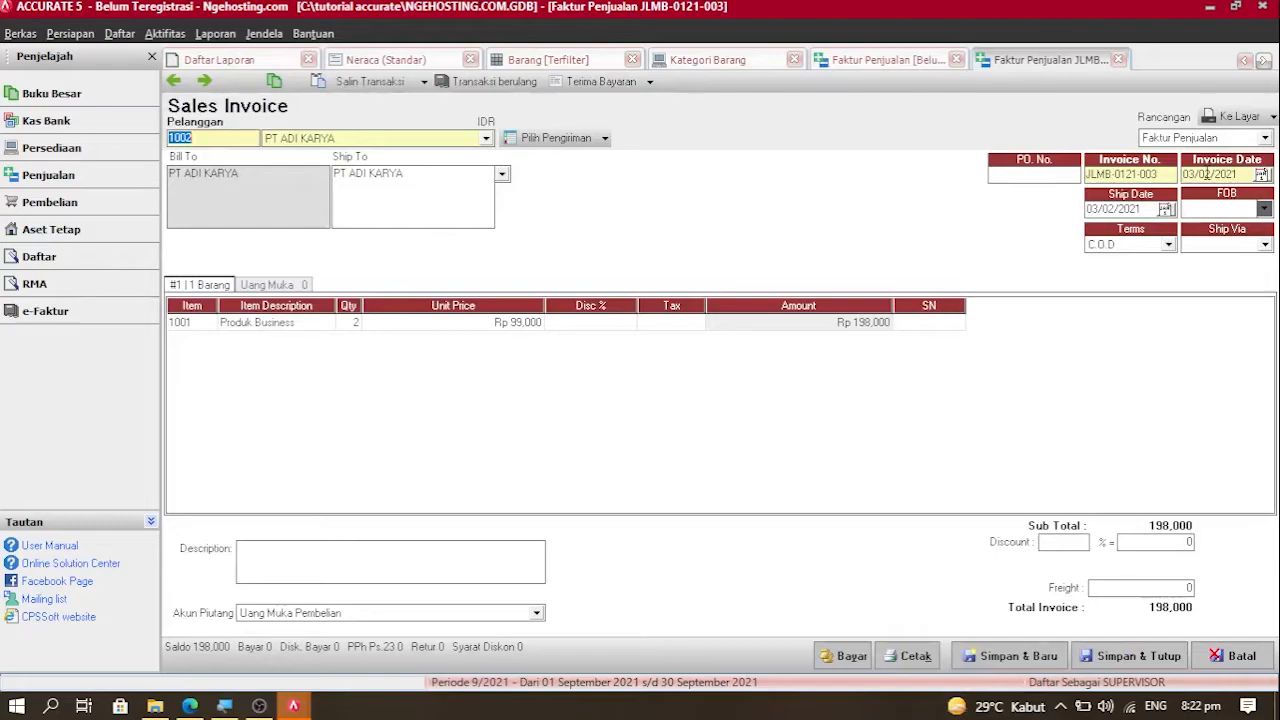
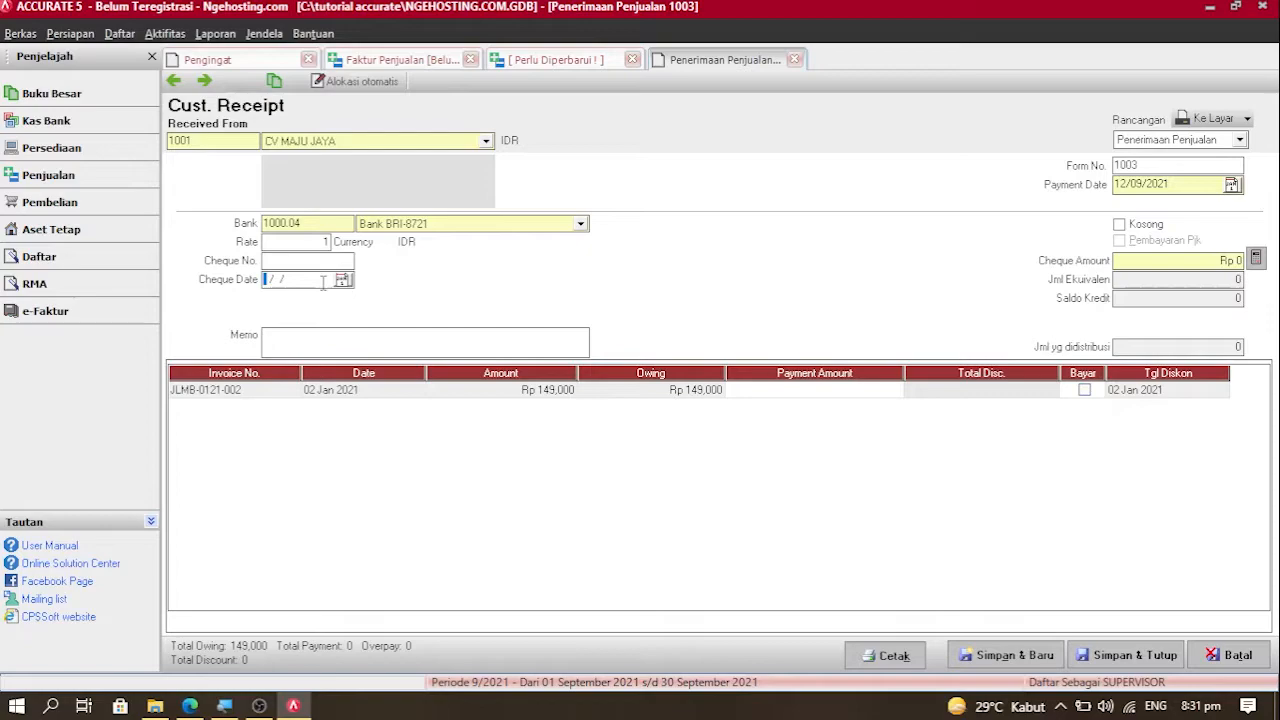
Step: Enter 03/01/2021 as the date on the CV Maju Jaya receipt
{"action": "type", "text": "03012021"}
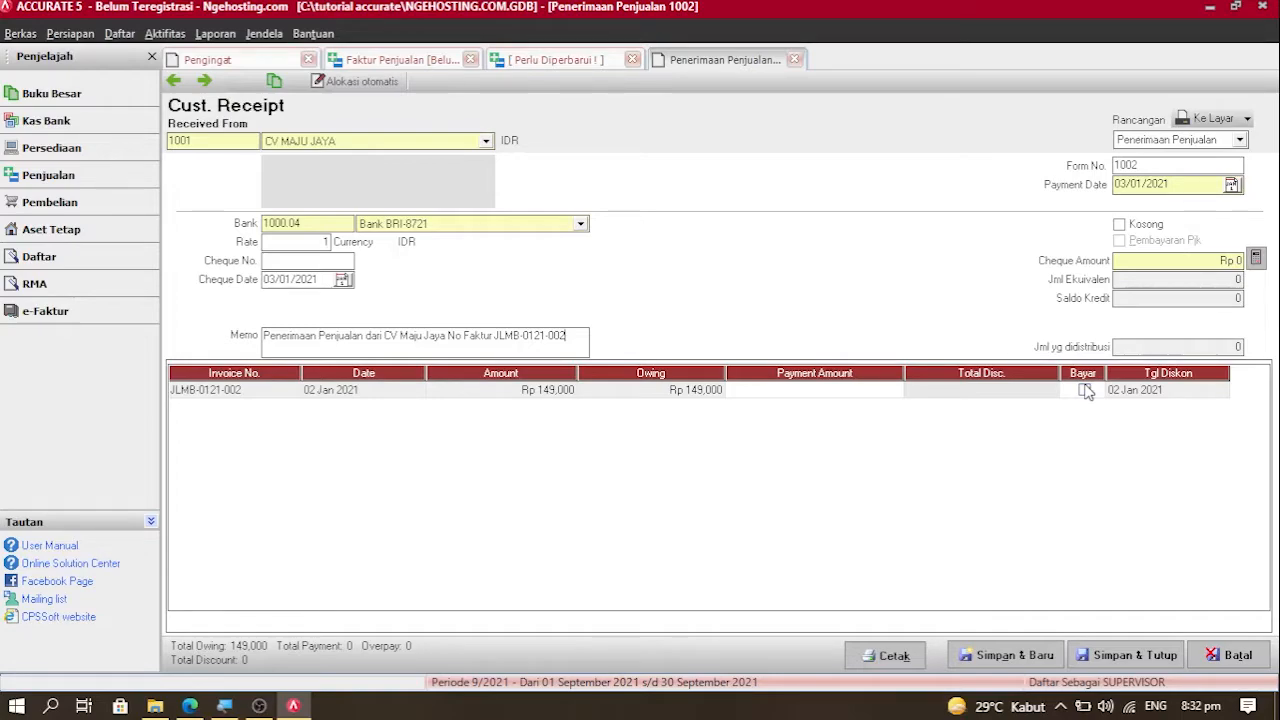
Step: Mark invoice JLMB-0121-002 as paid in full for Rp 149,000
{"action": "left_click", "coordinate": [1085, 390]}
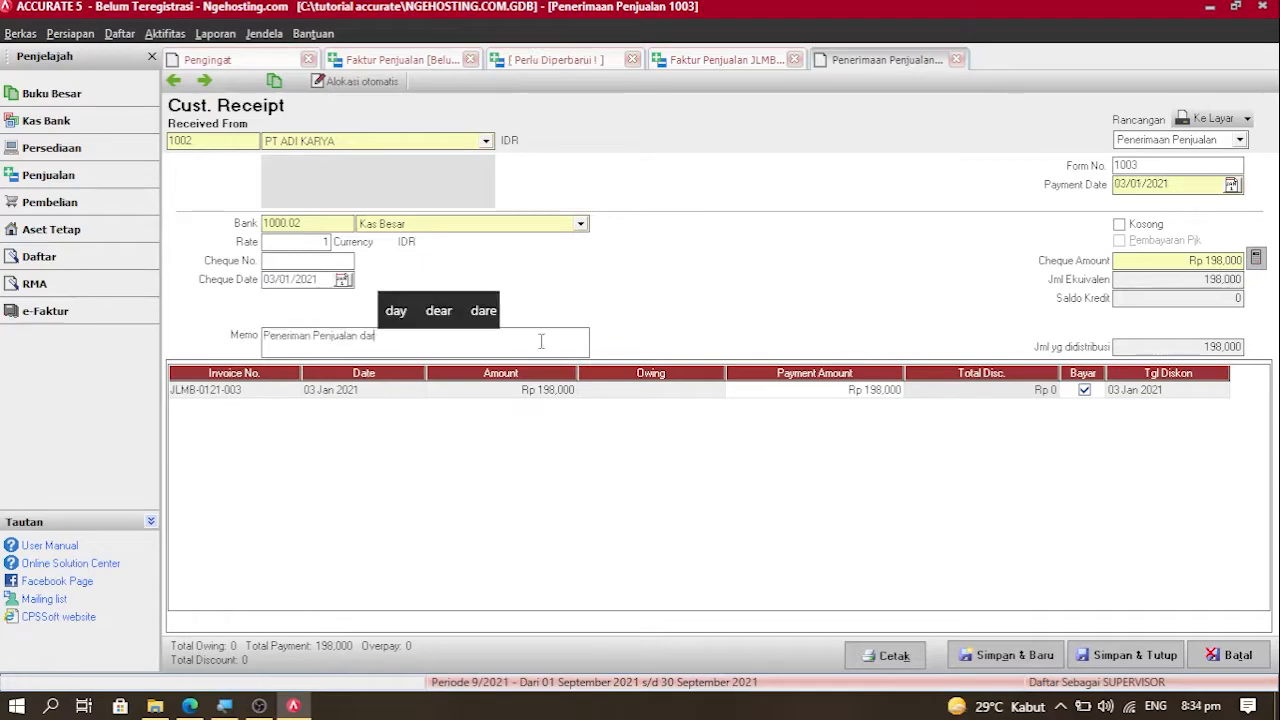
Step: Fix a typo and continue the PT Adi Karya receipt memo with 'ri PT A'
{"action": "key", "text": "BackSpace"}
{"action": "type", "text": "ri "}
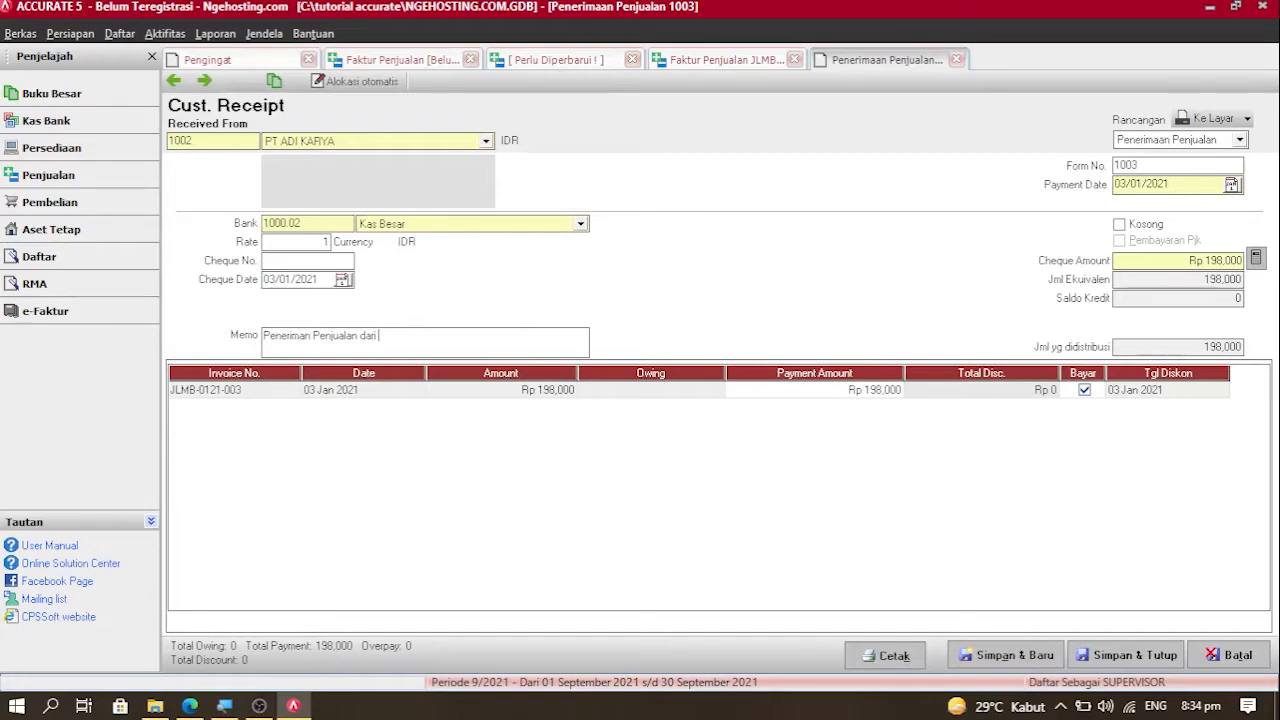
{"action": "type", "text": "PT Adi"}
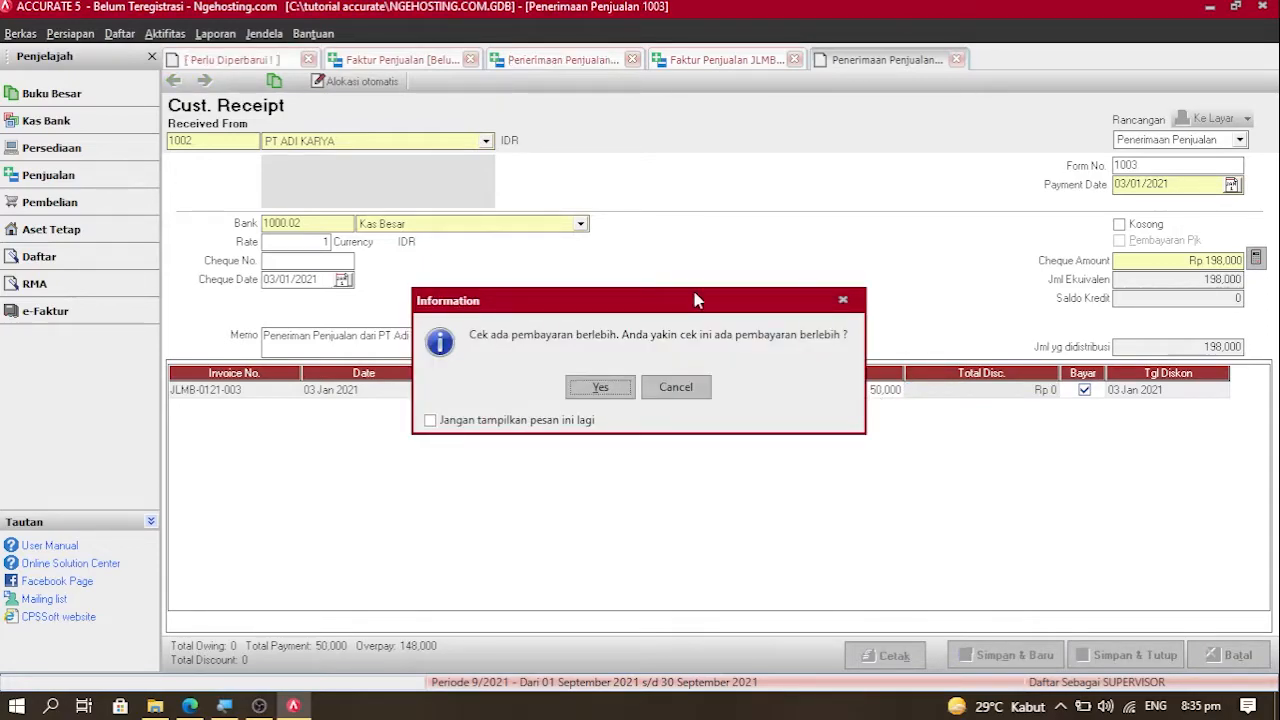
Step: Move the overpayment warning aside and confirm Yes to record receipt 1003 for Rp 50,000
{"action": "left_click_drag", "start_coordinate": [674, 293], "coordinate": [652, 290]}
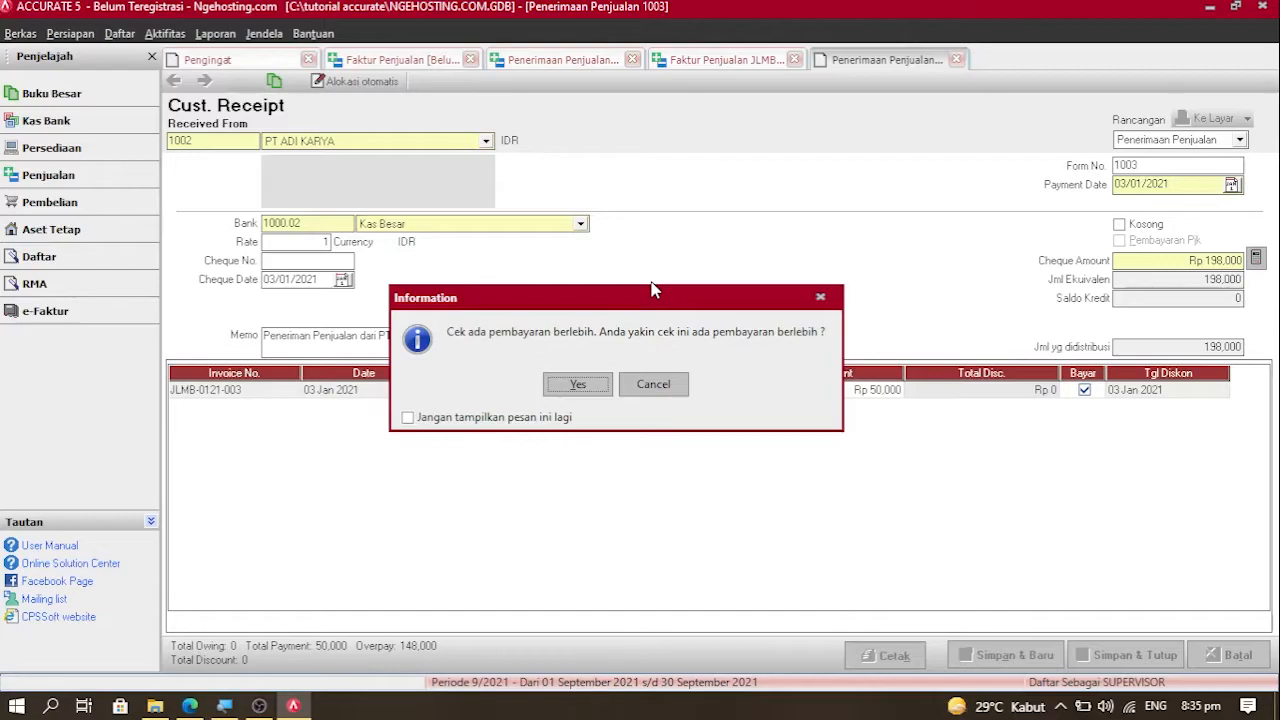
{"action": "key", "text": "Return"}
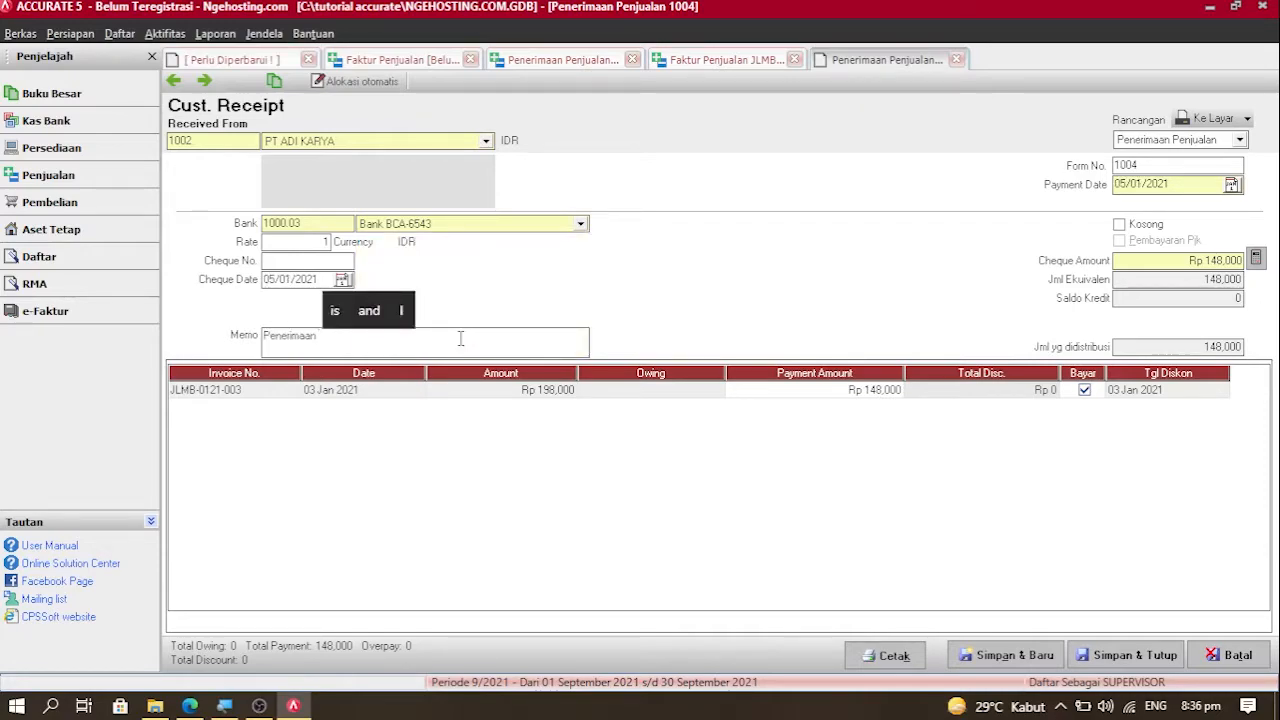
Step: Type the receipt memo 'Penjualan dari PT Adi Karya JLMB-0121-00'
{"action": "type", "text": "Penjualan da"}
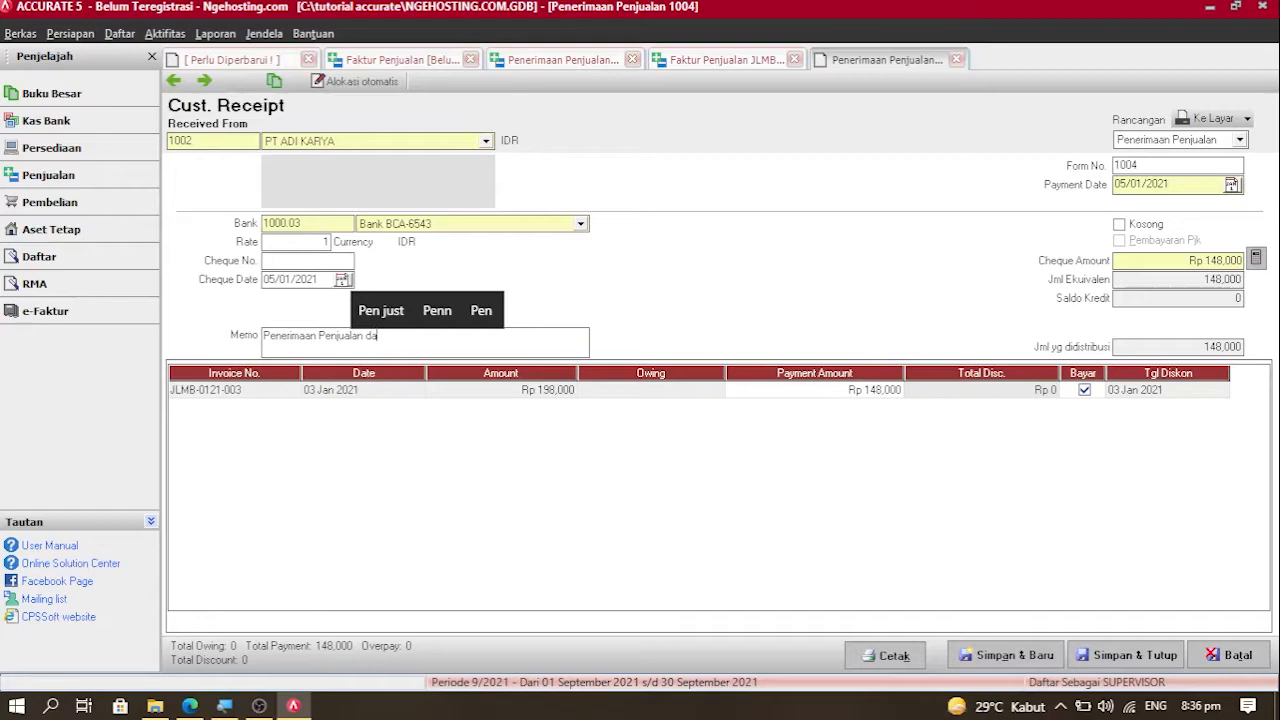
{"action": "type", "text": "ri PT Adi Karya JLMB-0121"}
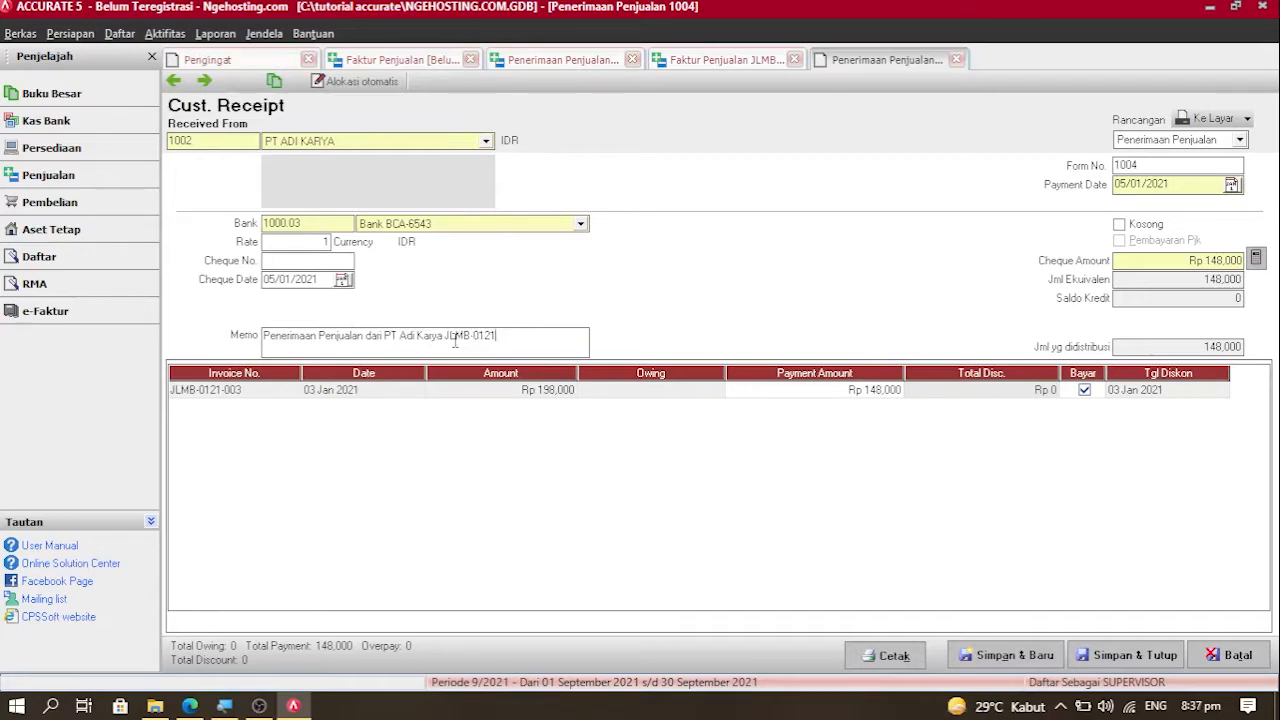
{"action": "type", "text": "-003"}
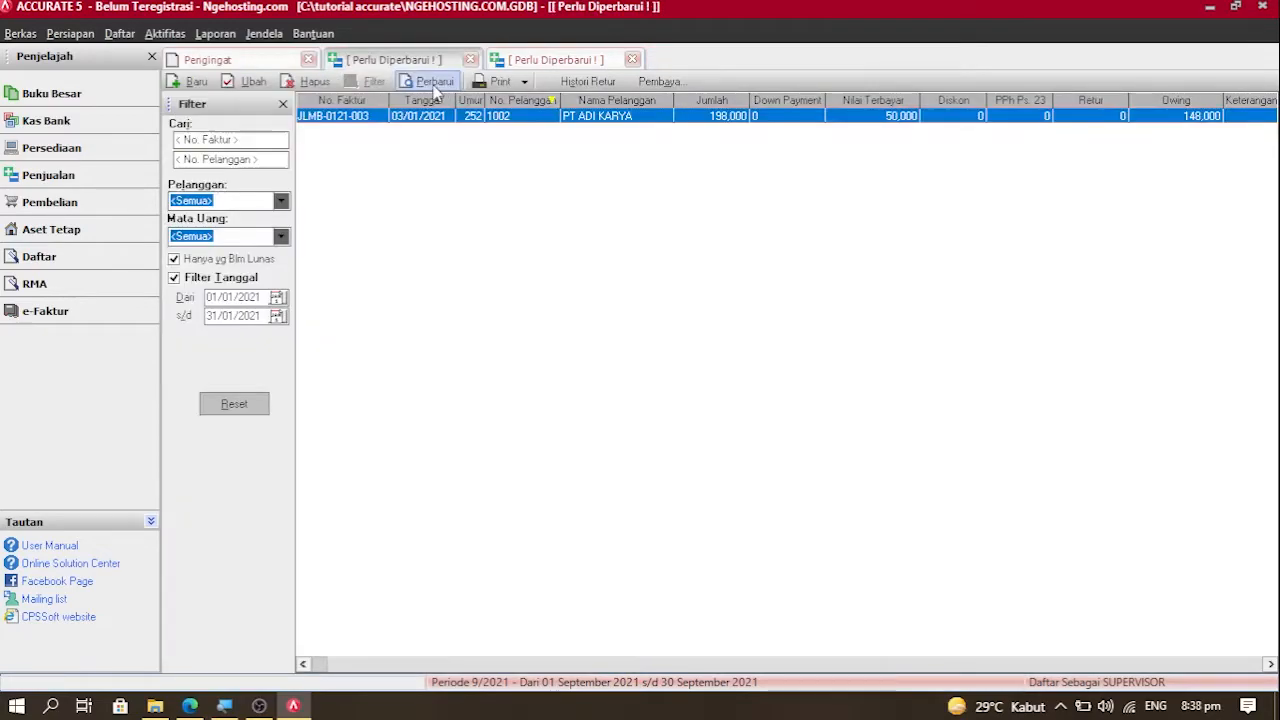
Step: Refresh the January 2021 unpaid sales invoice list, now empty, and open the Daftar menu
{"action": "left_click", "coordinate": [432, 84]}
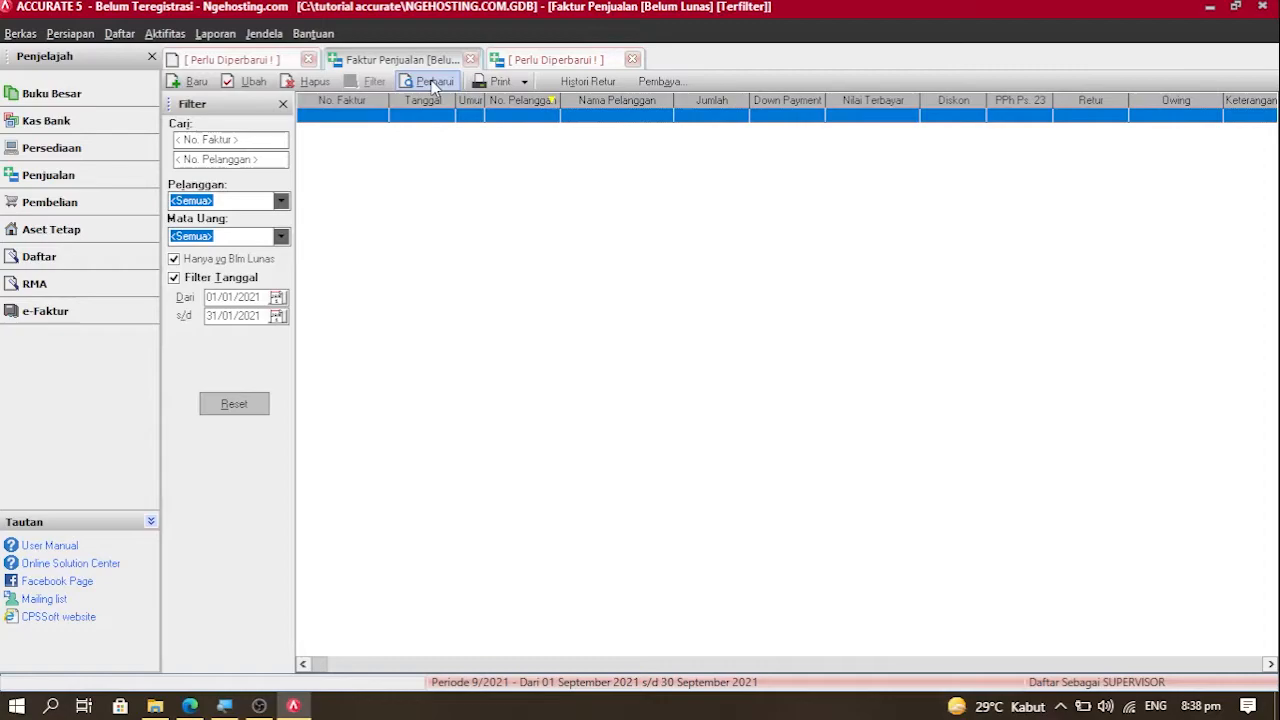
{"action": "left_click", "coordinate": [119, 34]}
{"action": "mouse_move", "coordinate": [200, 160]}
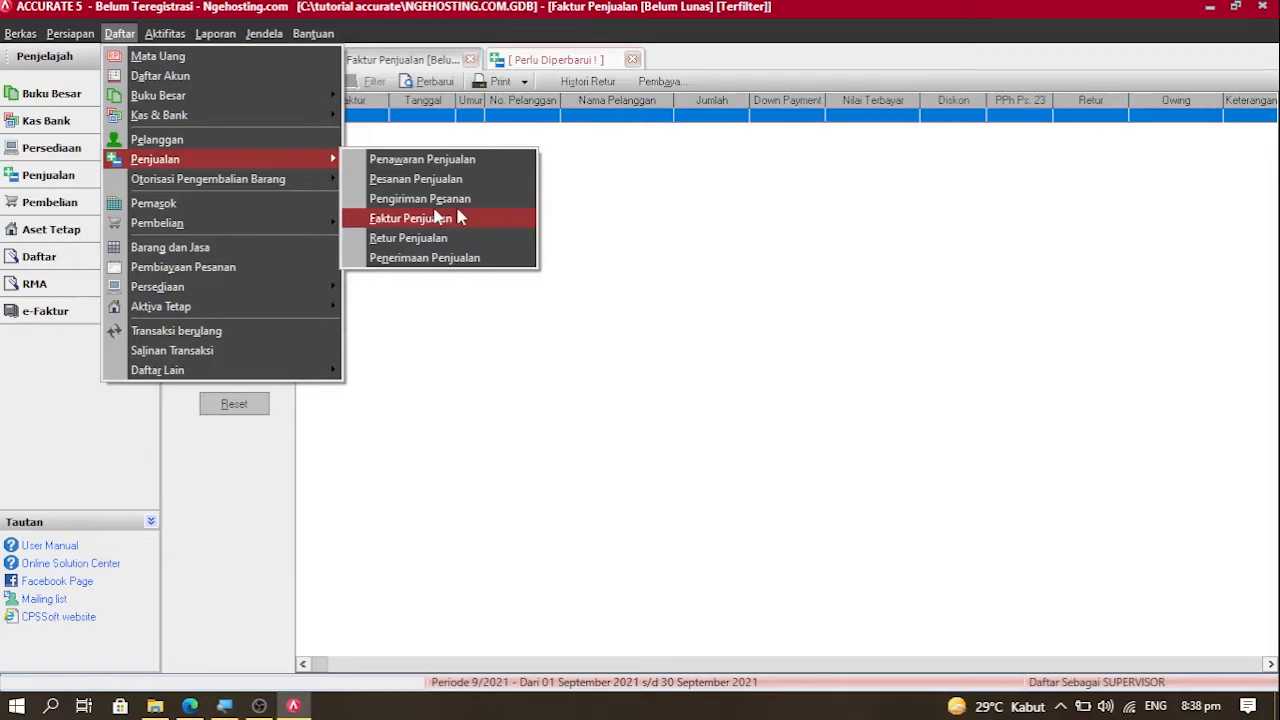
Step: Show the Penerimaan Penjualan list with receipts 1001–1004, then open the Aktifitas > Pembelian menu
{"action": "left_click", "coordinate": [458, 217]}
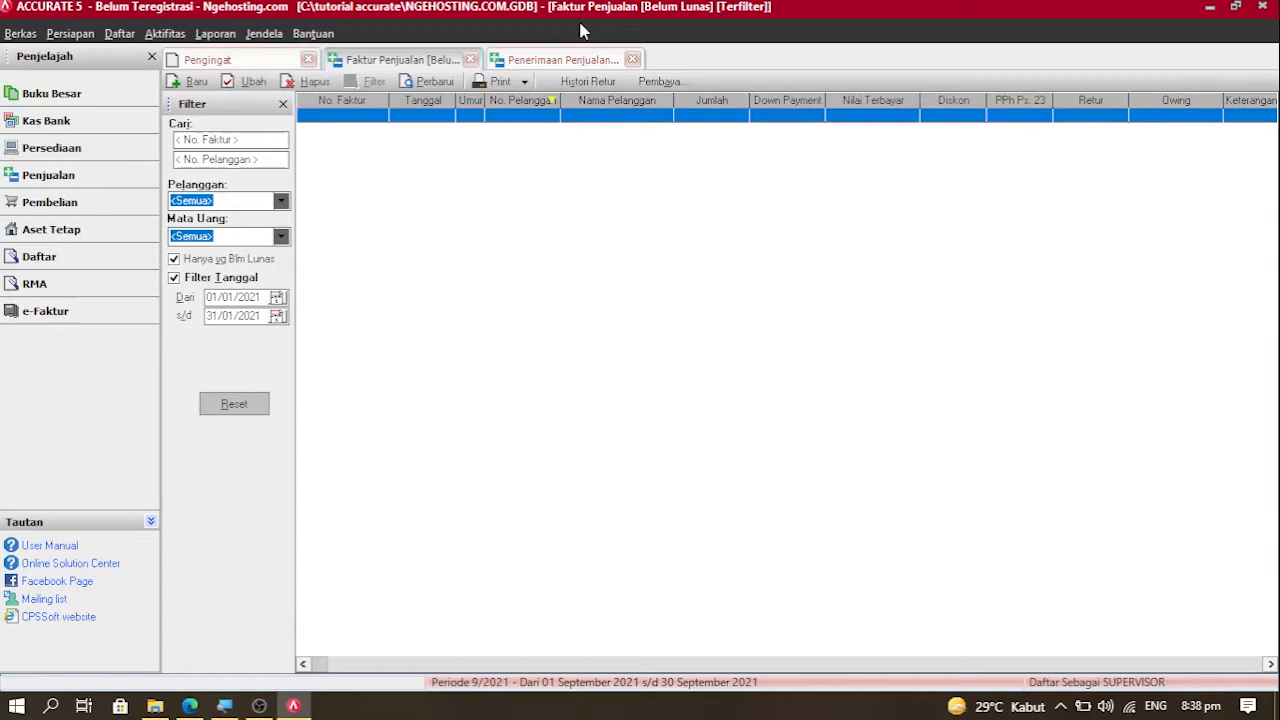
{"action": "left_click", "coordinate": [560, 59]}
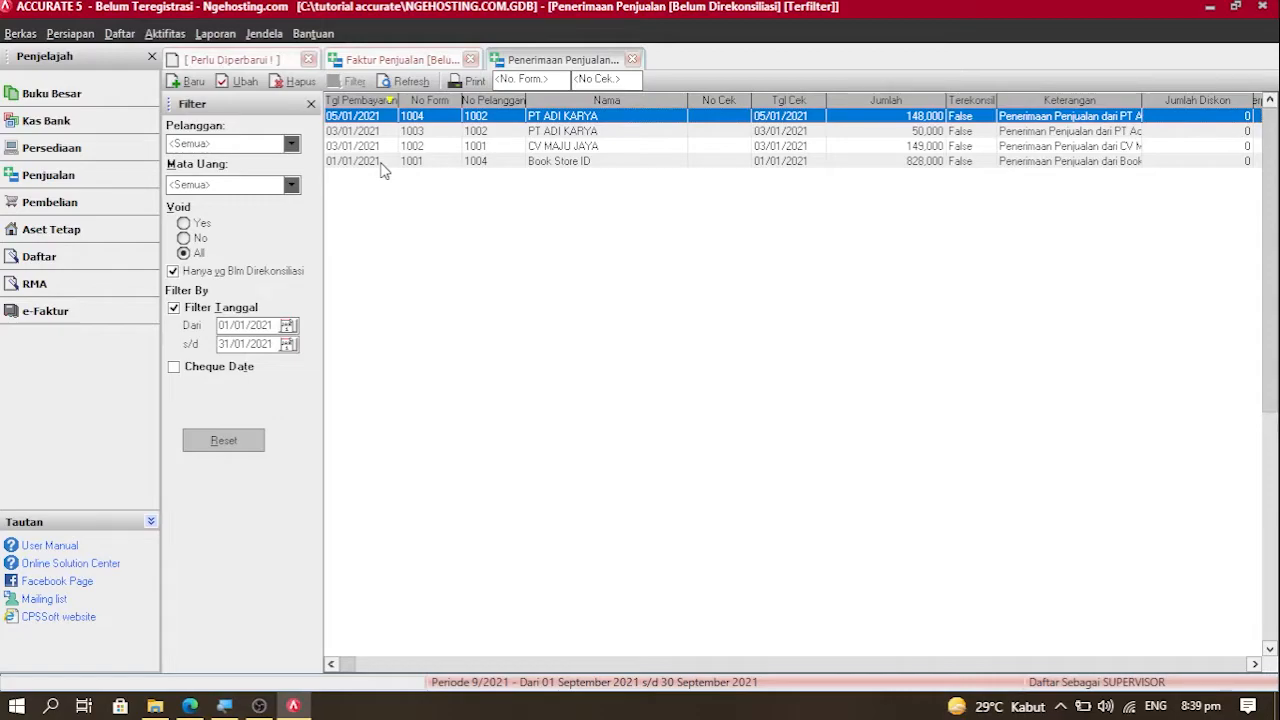
{"action": "left_click", "coordinate": [165, 33]}
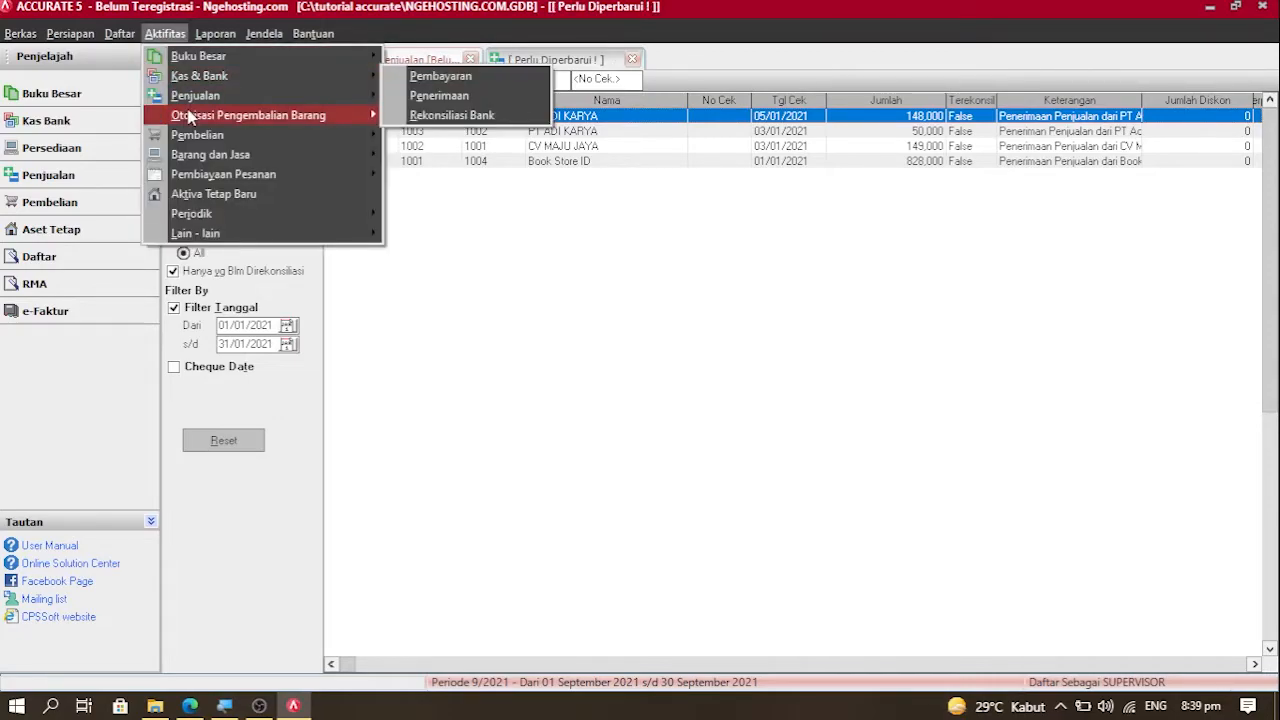
{"action": "mouse_move", "coordinate": [273, 140]}
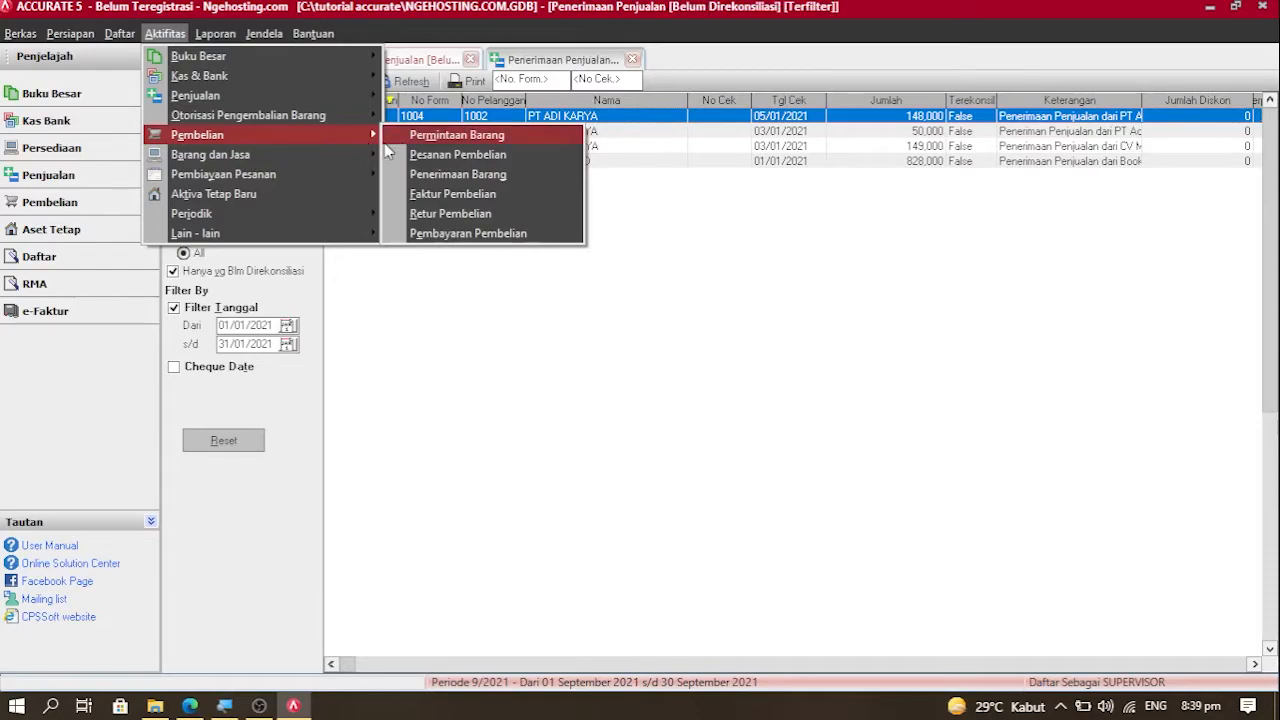
Step: Open a blank Faktur Pembelian form 1001, reopening it once, and show its vendor list
{"action": "left_click", "coordinate": [425, 195]}
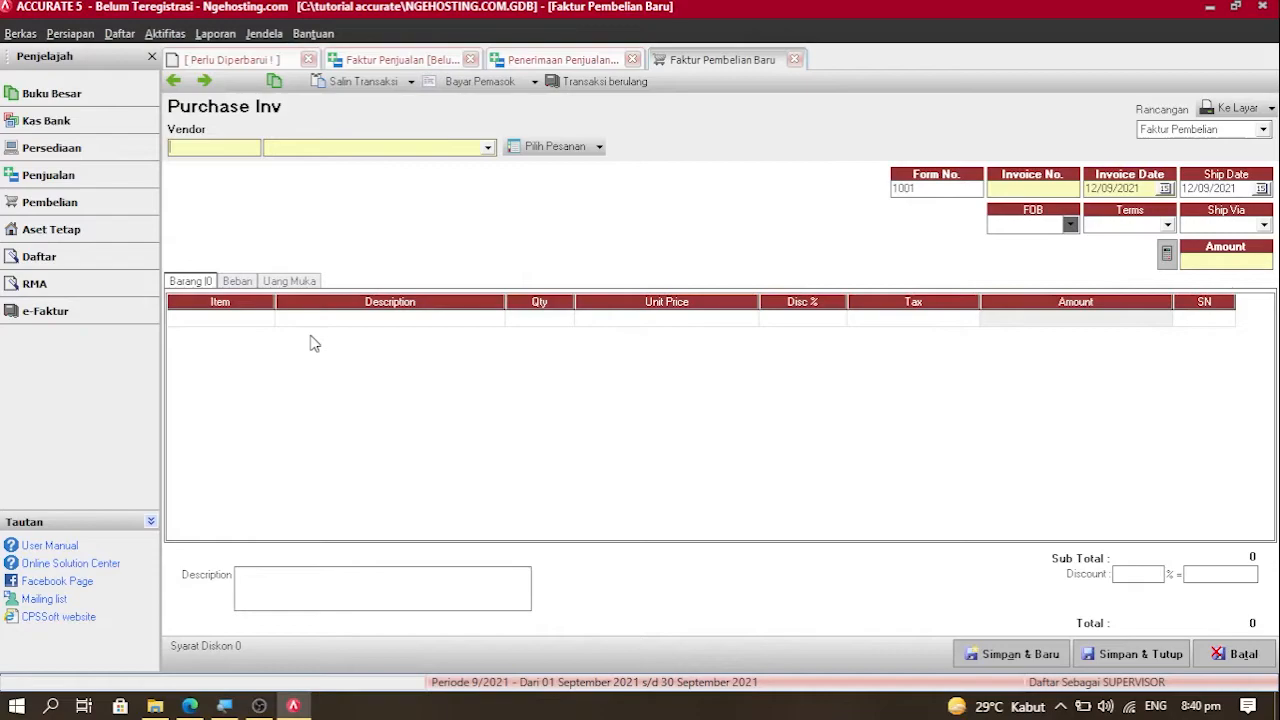
{"action": "left_click", "coordinate": [167, 34]}
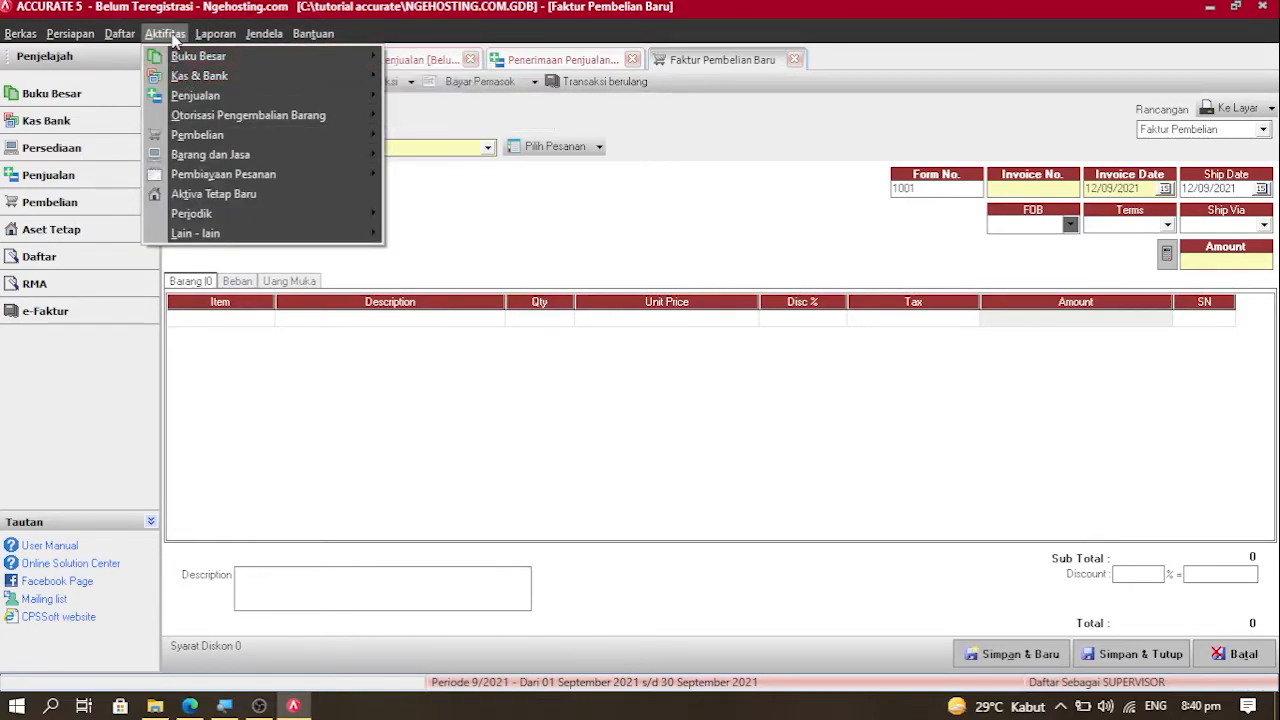
{"action": "mouse_move", "coordinate": [264, 34]}
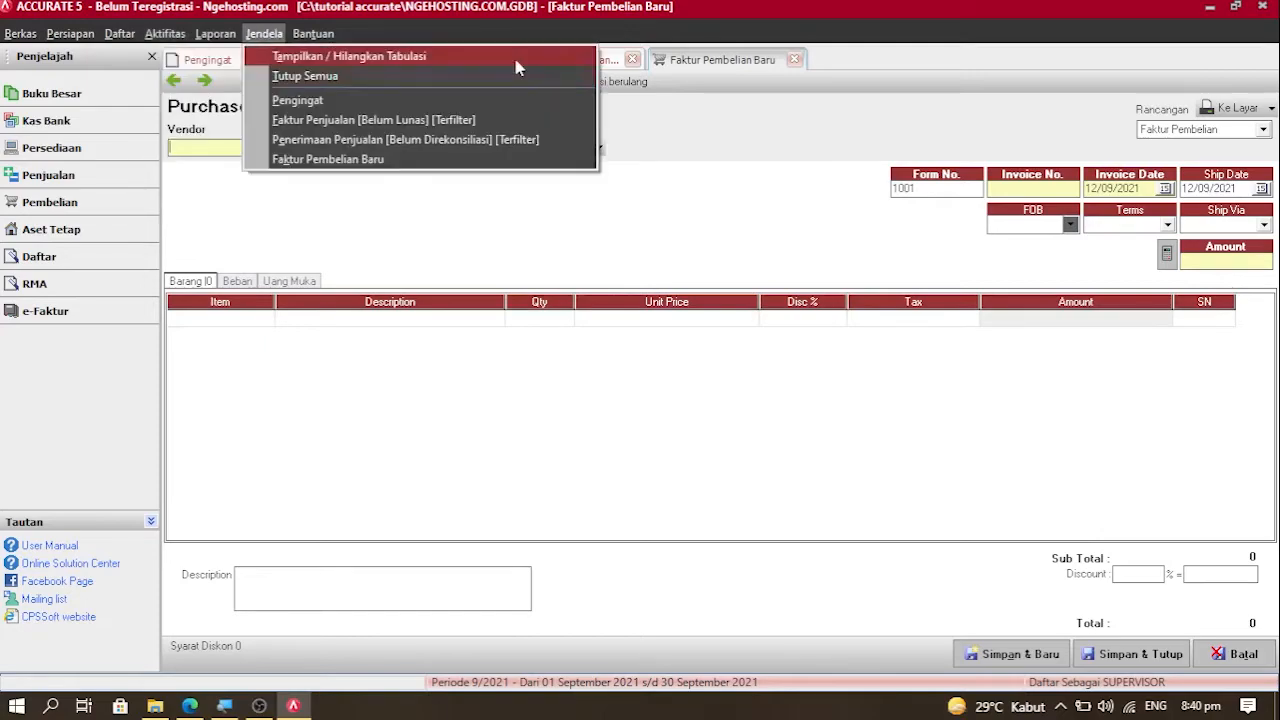
{"action": "left_click", "coordinate": [800, 63]}
{"action": "left_click", "coordinate": [797, 61]}
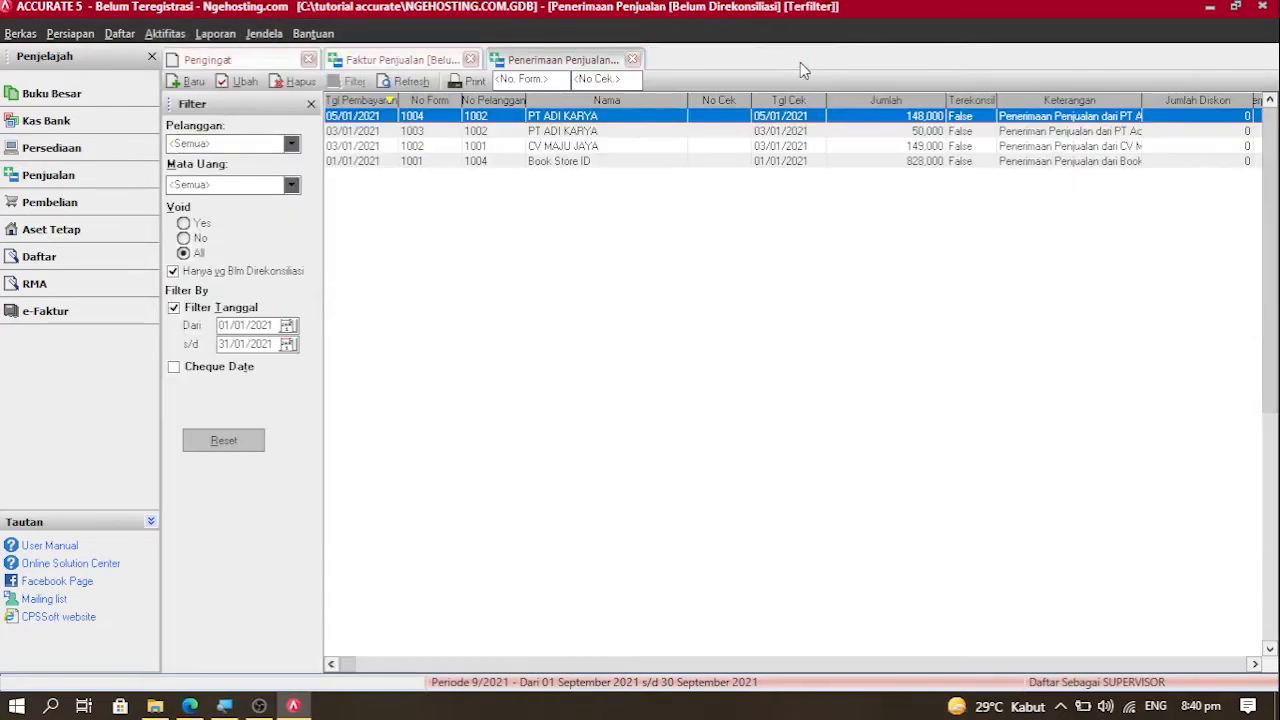
{"action": "left_click", "coordinate": [166, 35]}
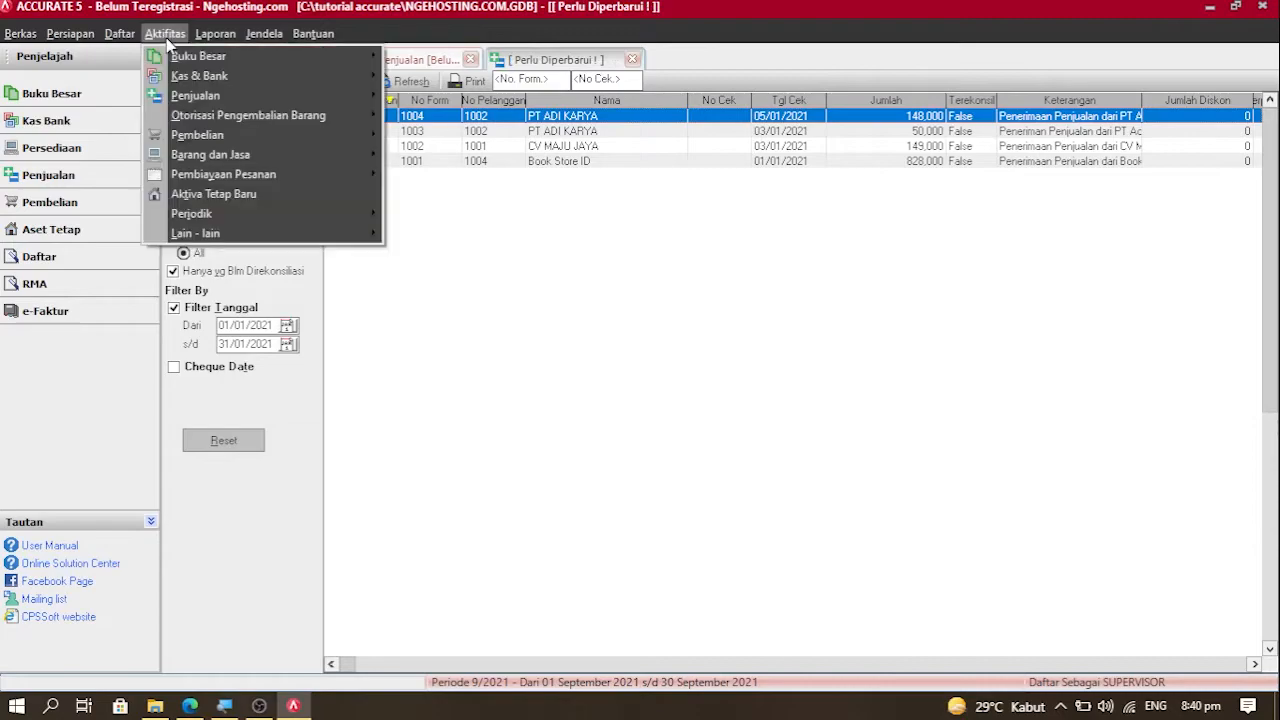
{"action": "mouse_move", "coordinate": [227, 140]}
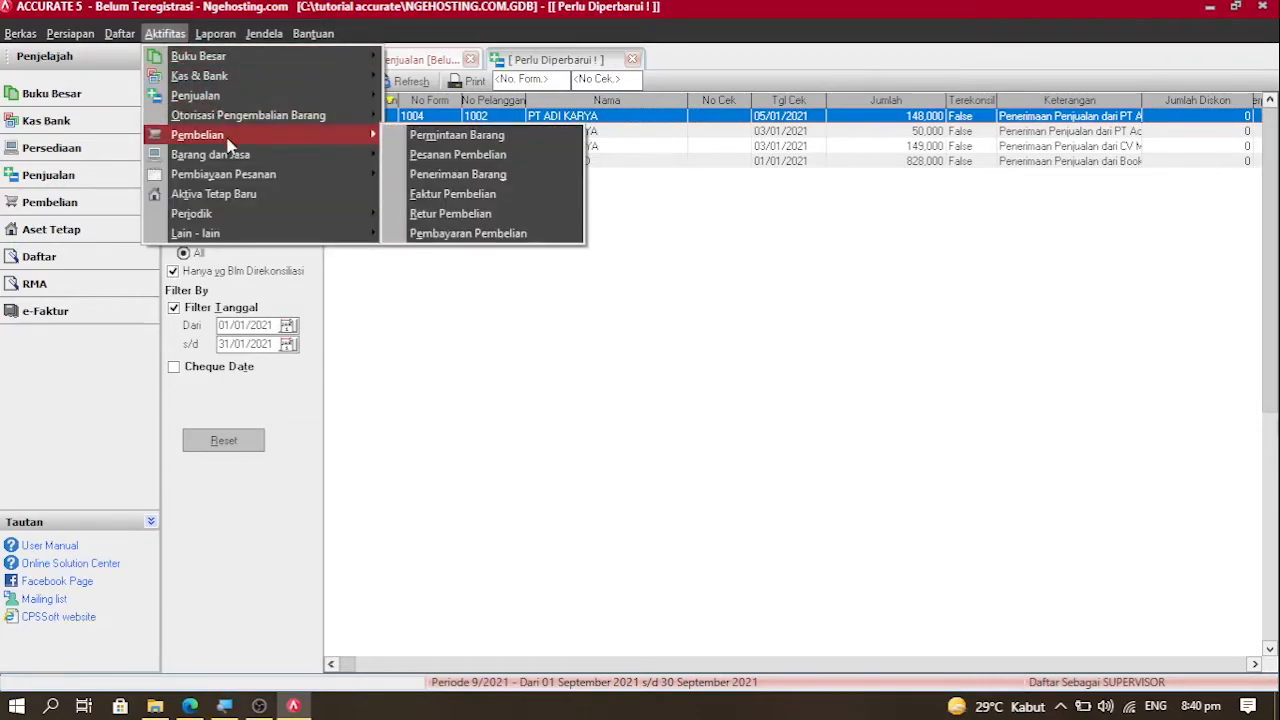
{"action": "left_click", "coordinate": [426, 196]}
{"action": "left_click", "coordinate": [367, 152]}
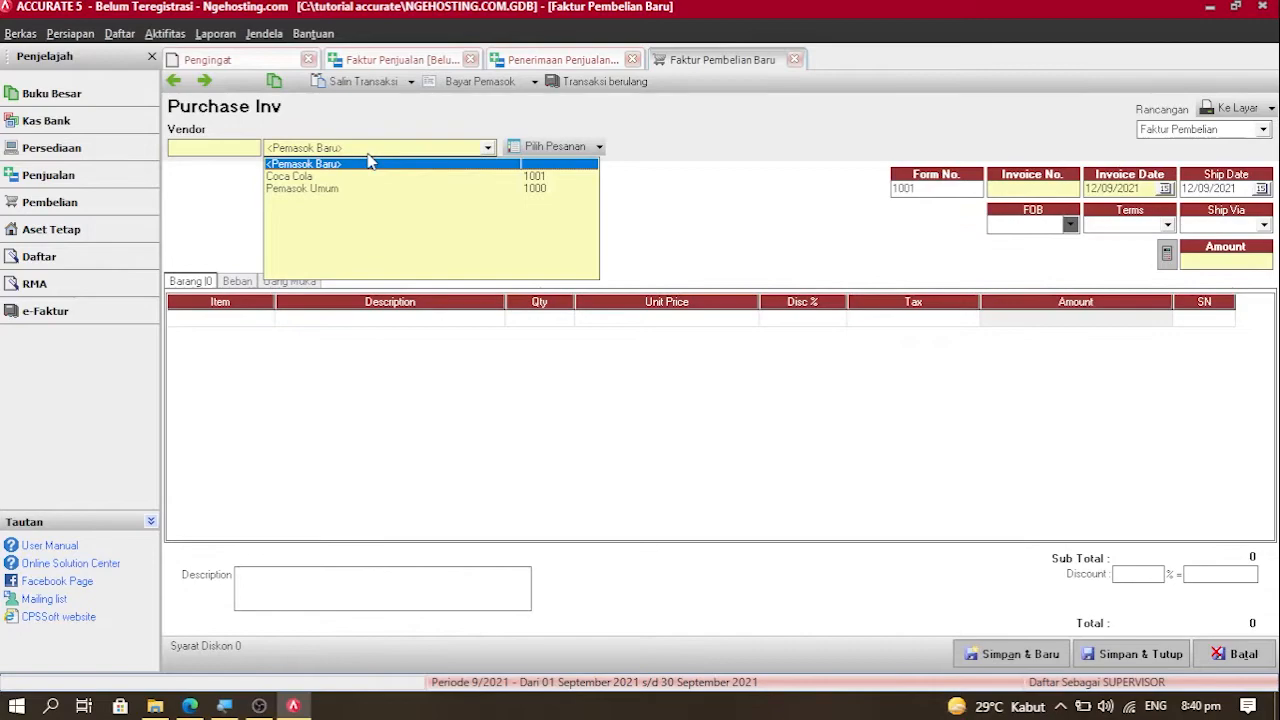
Step: Choose Coca Cola as vendor and enter invoice number BL-0121-01
{"action": "left_click", "coordinate": [288, 176]}
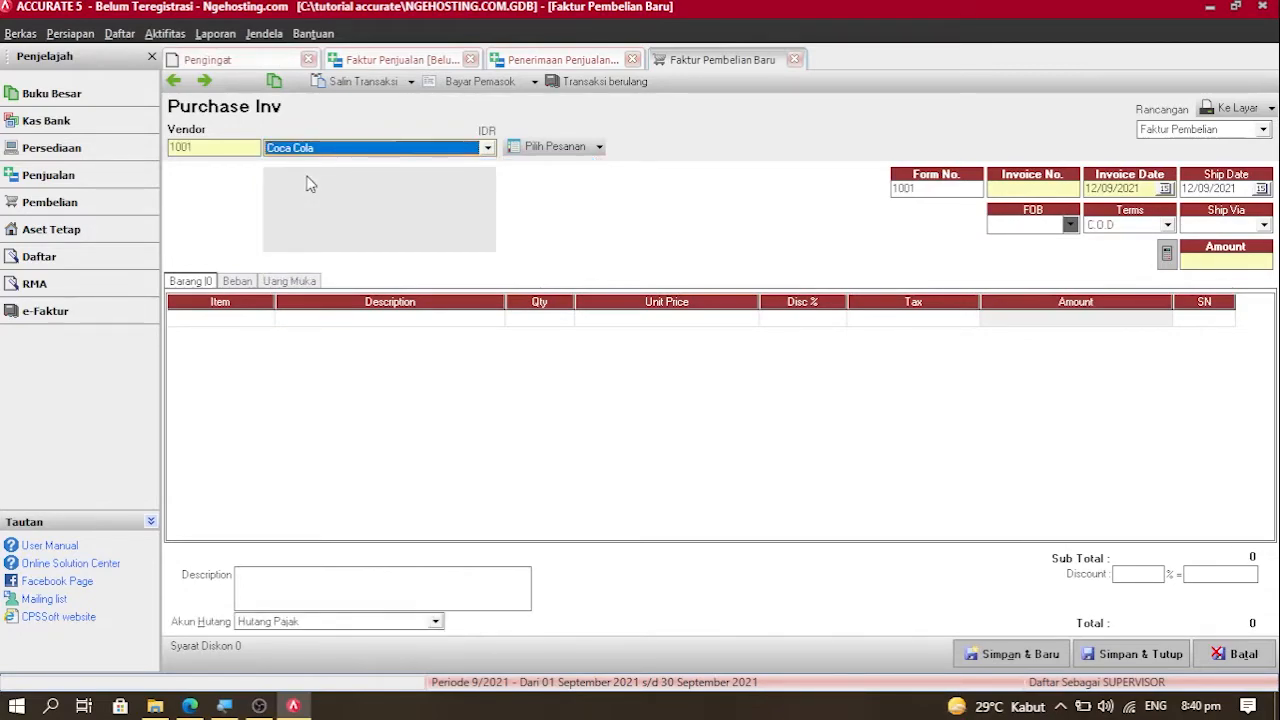
{"action": "left_click", "coordinate": [1046, 190]}
{"action": "type", "text": "bl0"}
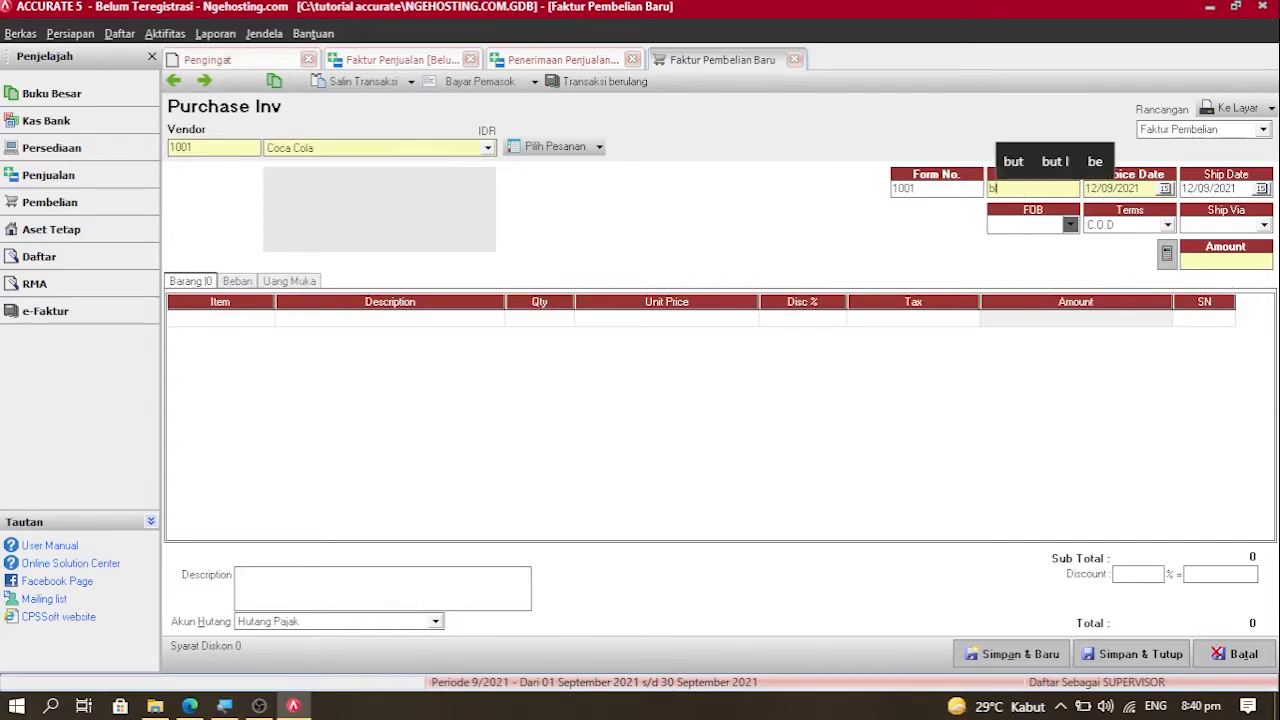
{"action": "key", "text": "BackSpace"}
{"action": "key", "text": "BackSpace"}
{"action": "key", "text": "BackSpace"}
{"action": "type", "text": "BL-0121-01"}
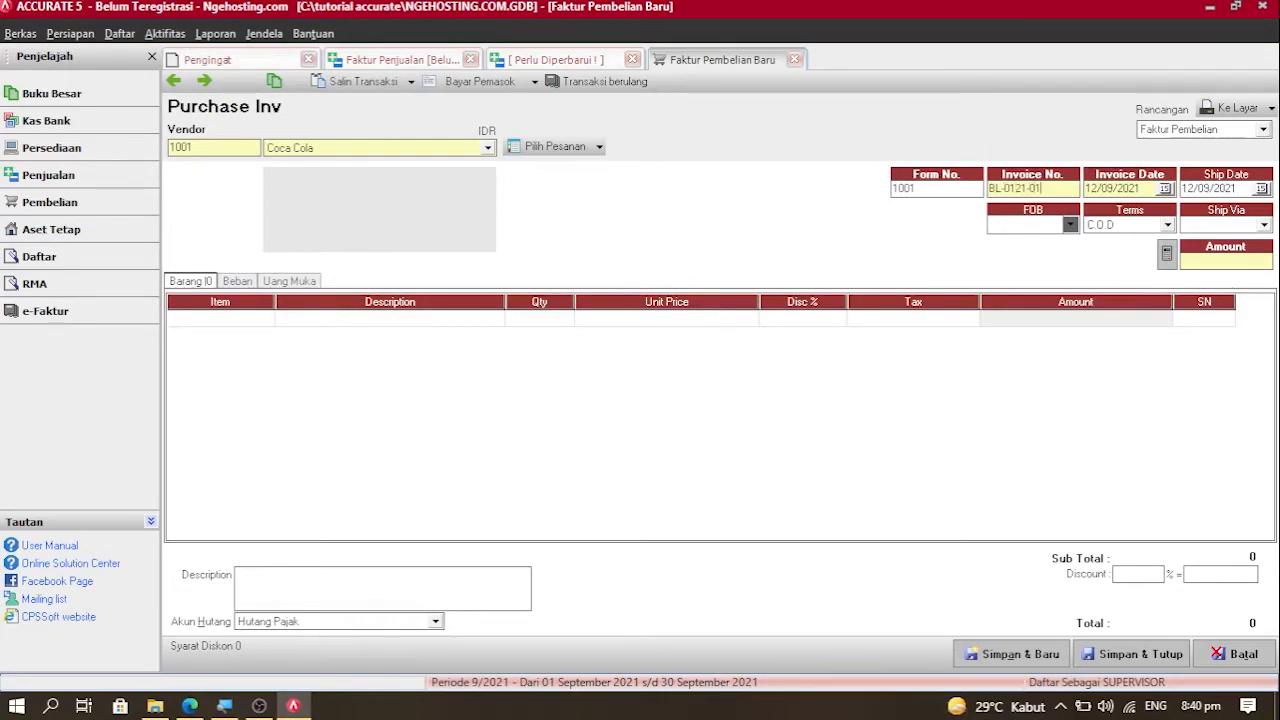
{"action": "key", "text": "Tab"}
Step: Set both the invoice date and ship date to 02/01/2021
{"action": "type", "text": "02/01/"}
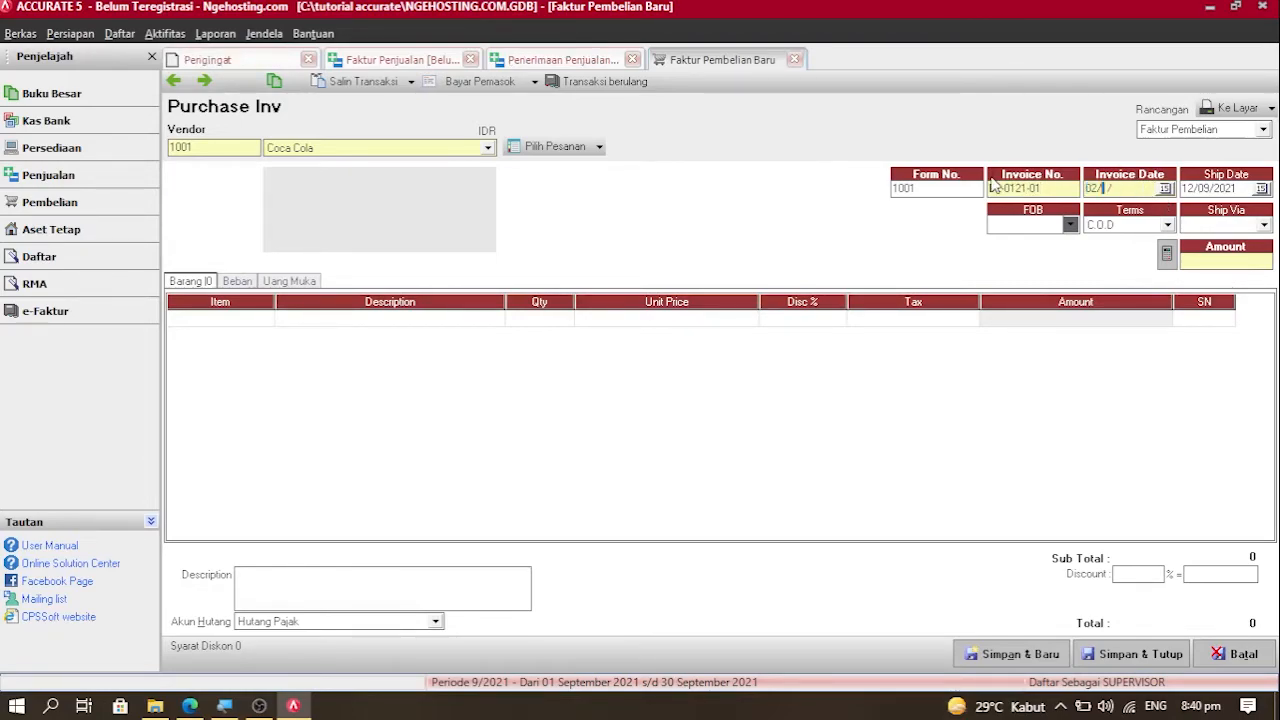
{"action": "type", "text": "2021"}
{"action": "left_click_drag", "start_coordinate": [1142, 190], "coordinate": [1024, 194]}
{"action": "key", "text": "ctrl+c"}
{"action": "key", "text": "Tab"}
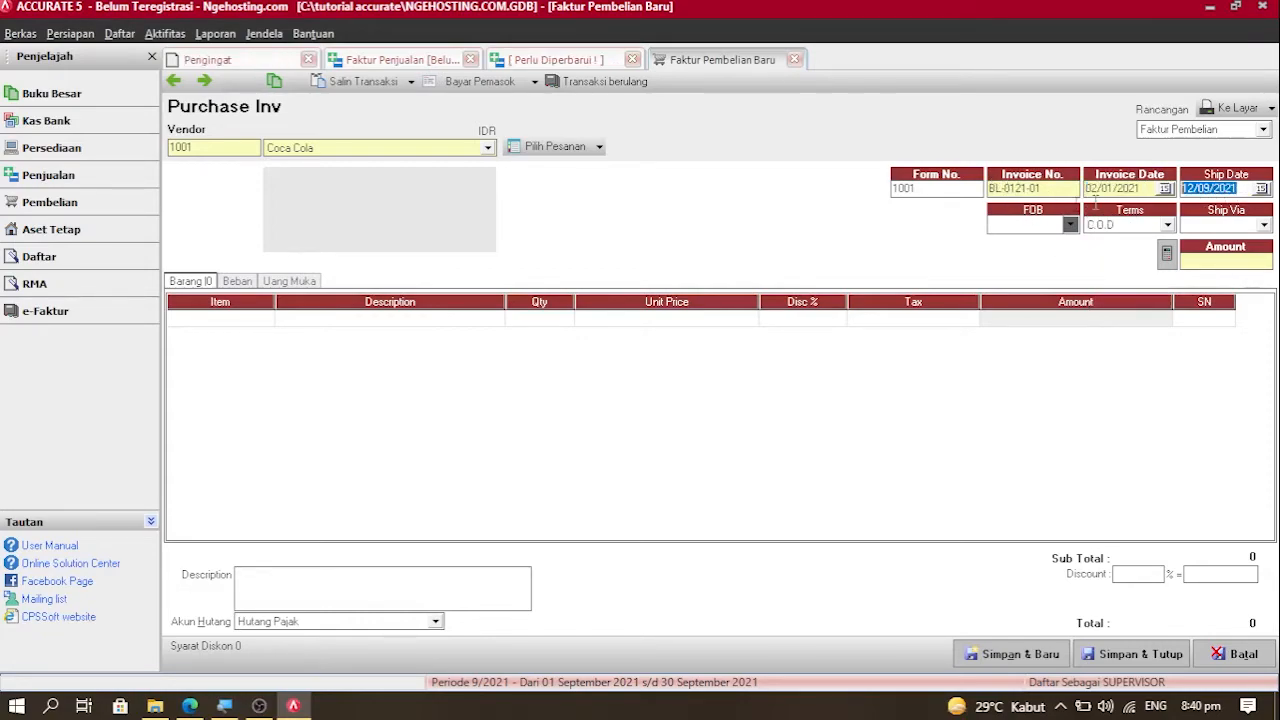
{"action": "key", "text": "ctrl+v"}
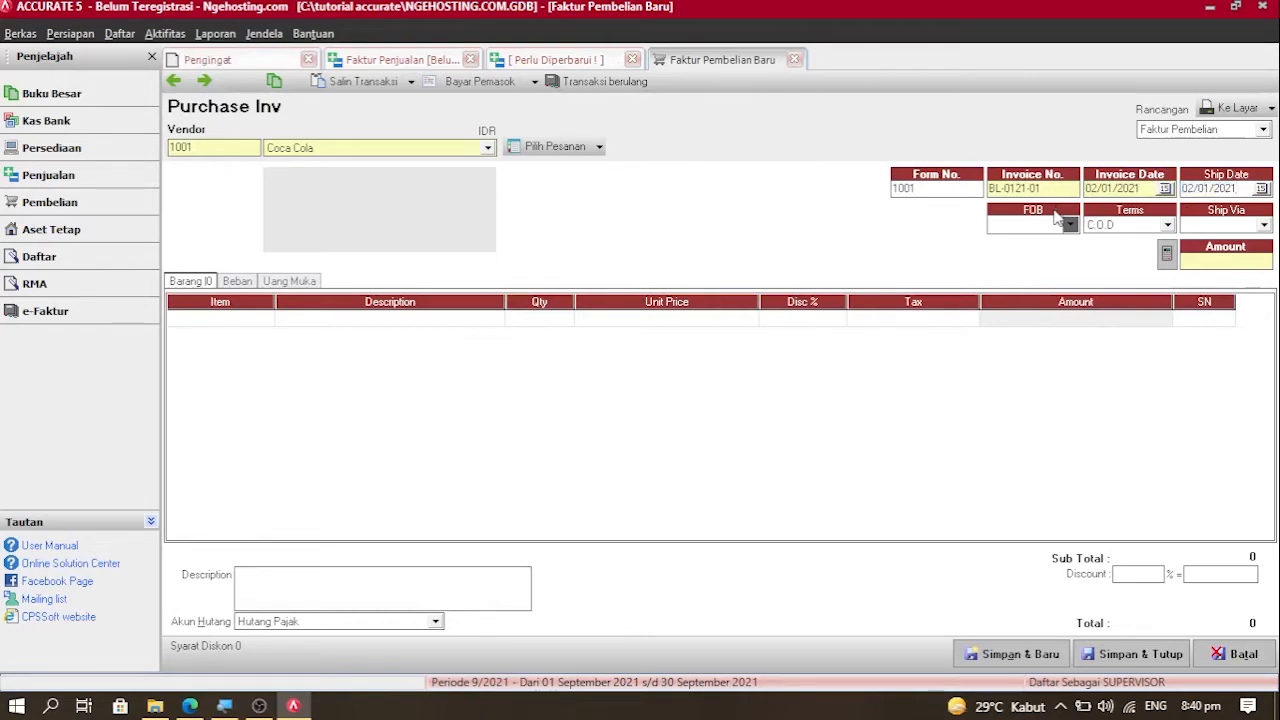
Step: Add 50 units of item 1003 produk minuman at Rp 5,000 and save invoice BL-0121-01
{"action": "left_click", "coordinate": [181, 320]}
{"action": "type", "text": "PROD"}
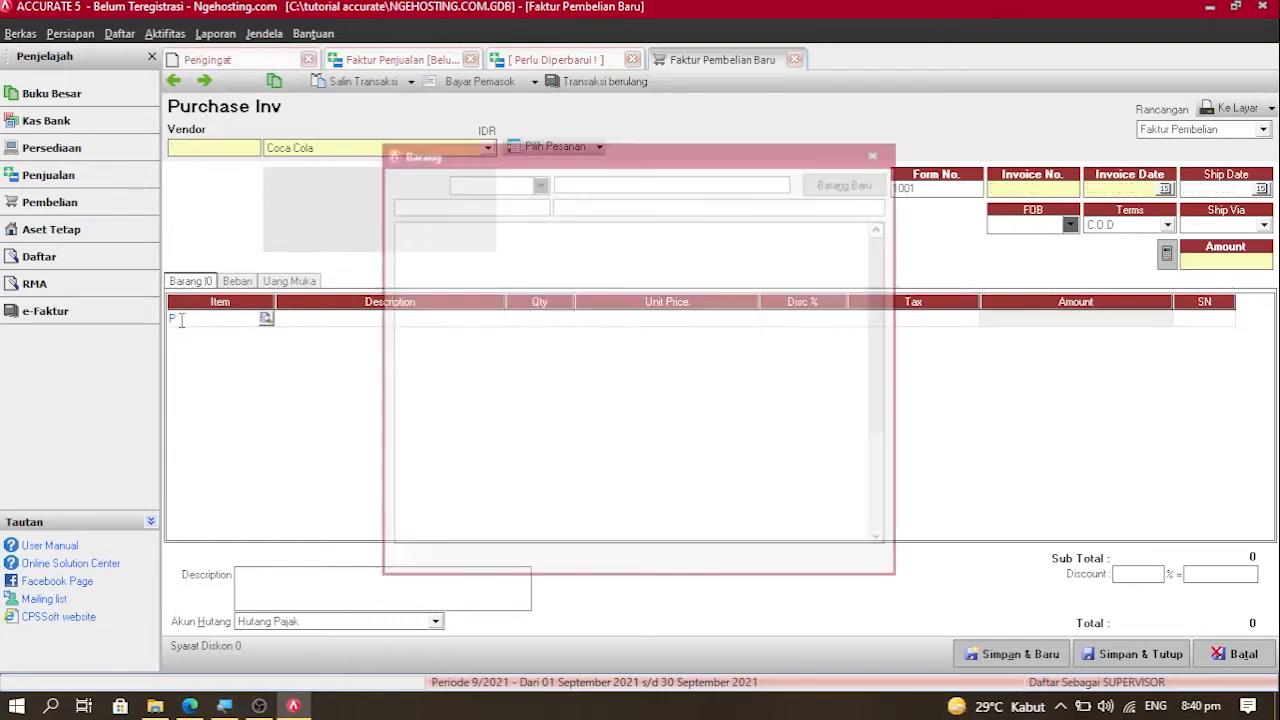
{"action": "key", "text": "Return"}
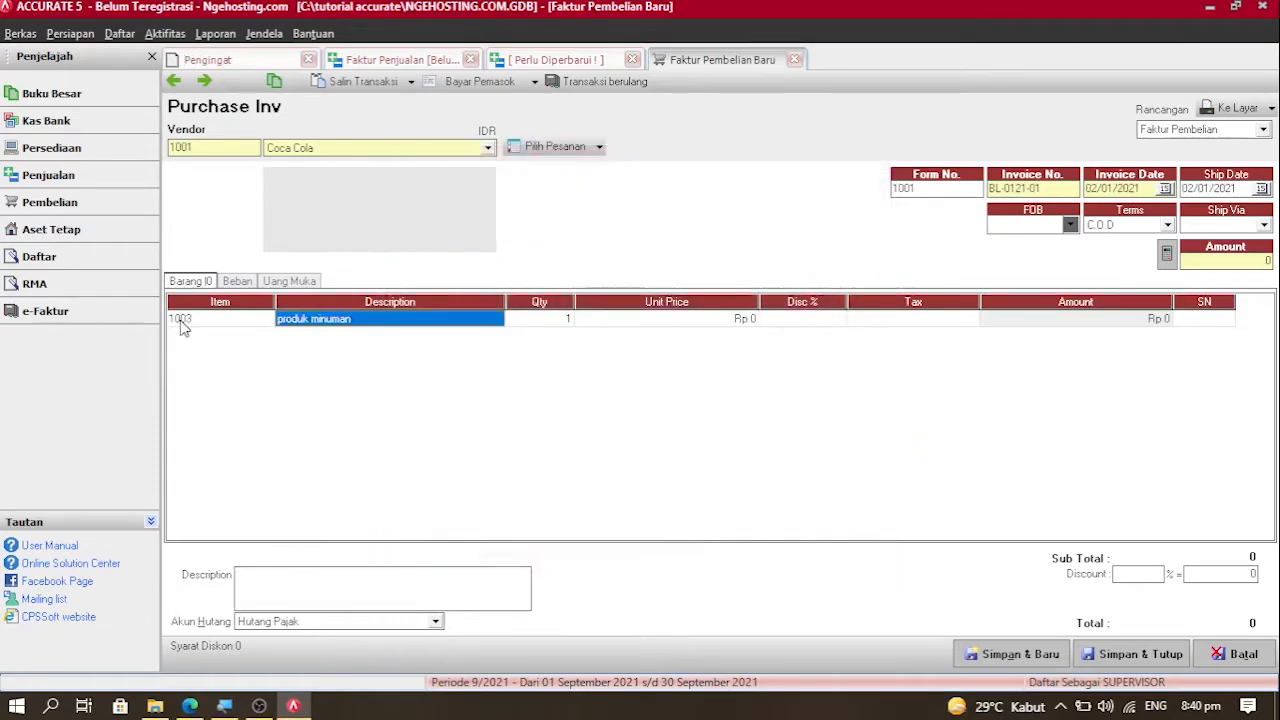
{"action": "key", "text": "Tab"}
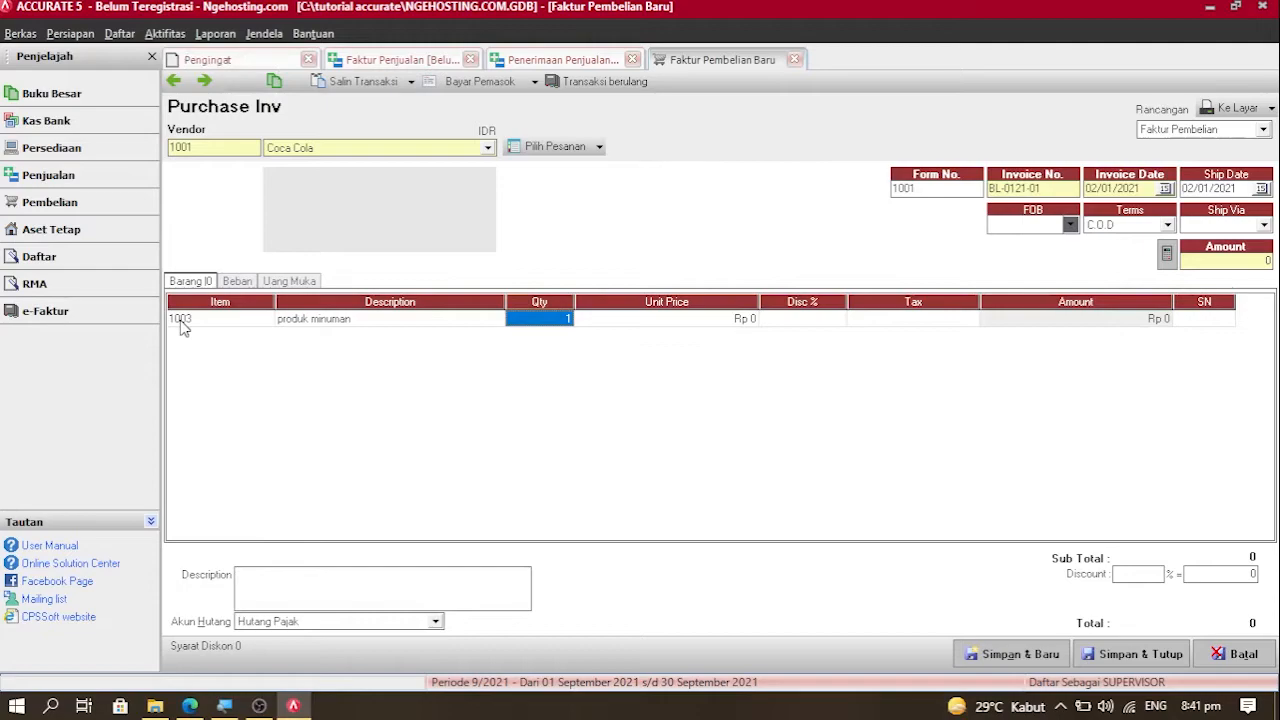
{"action": "type", "text": "50"}
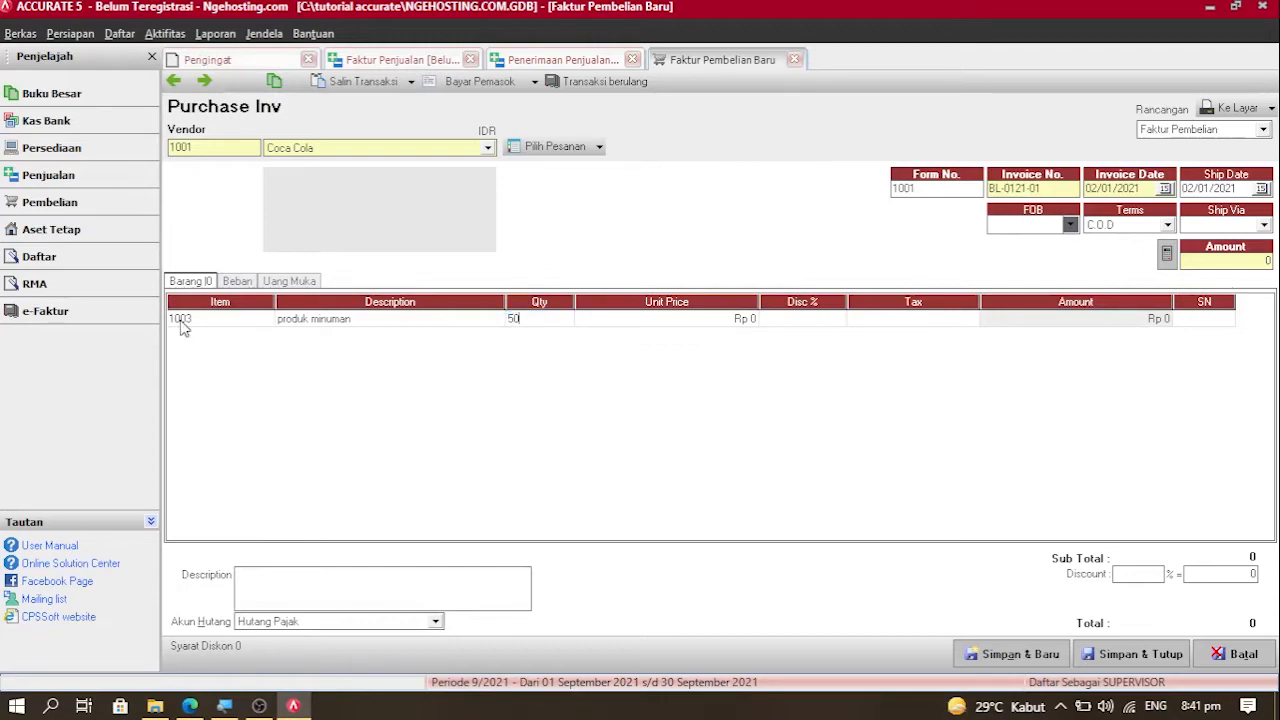
{"action": "key", "text": "Tab"}
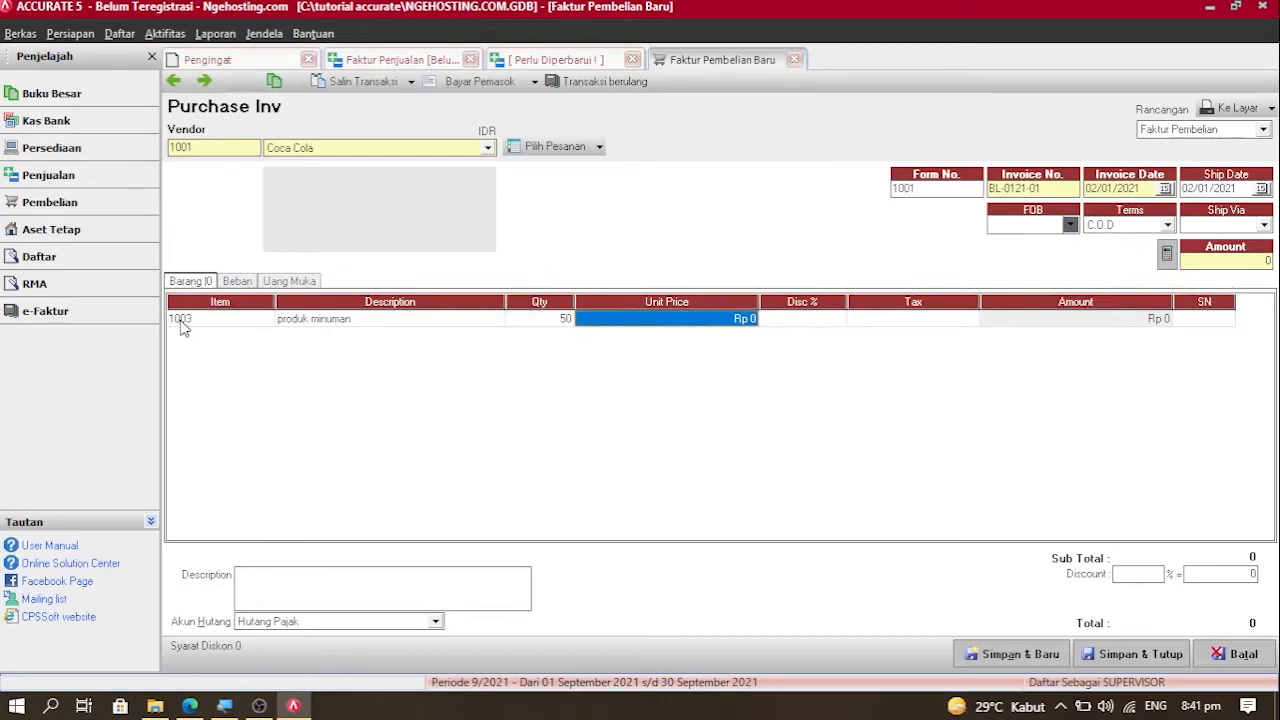
{"action": "type", "text": "5000"}
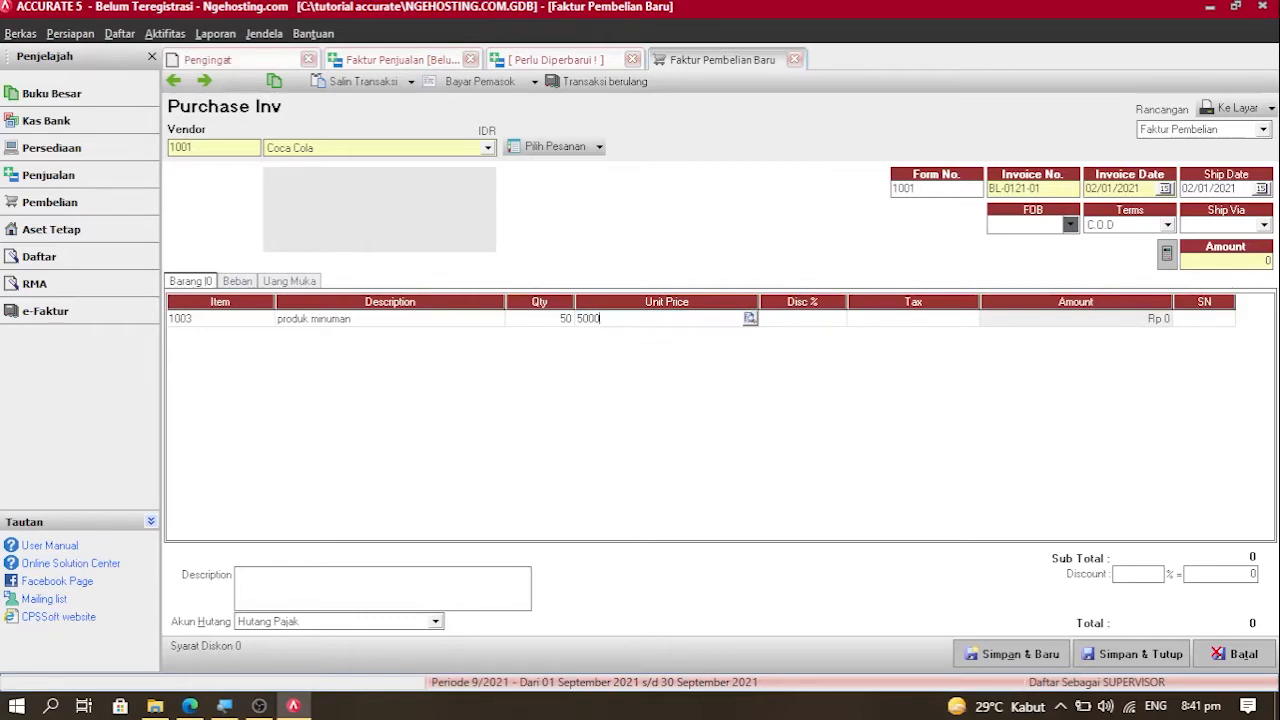
{"action": "key", "text": "Tab"}
{"action": "key", "text": "Tab"}
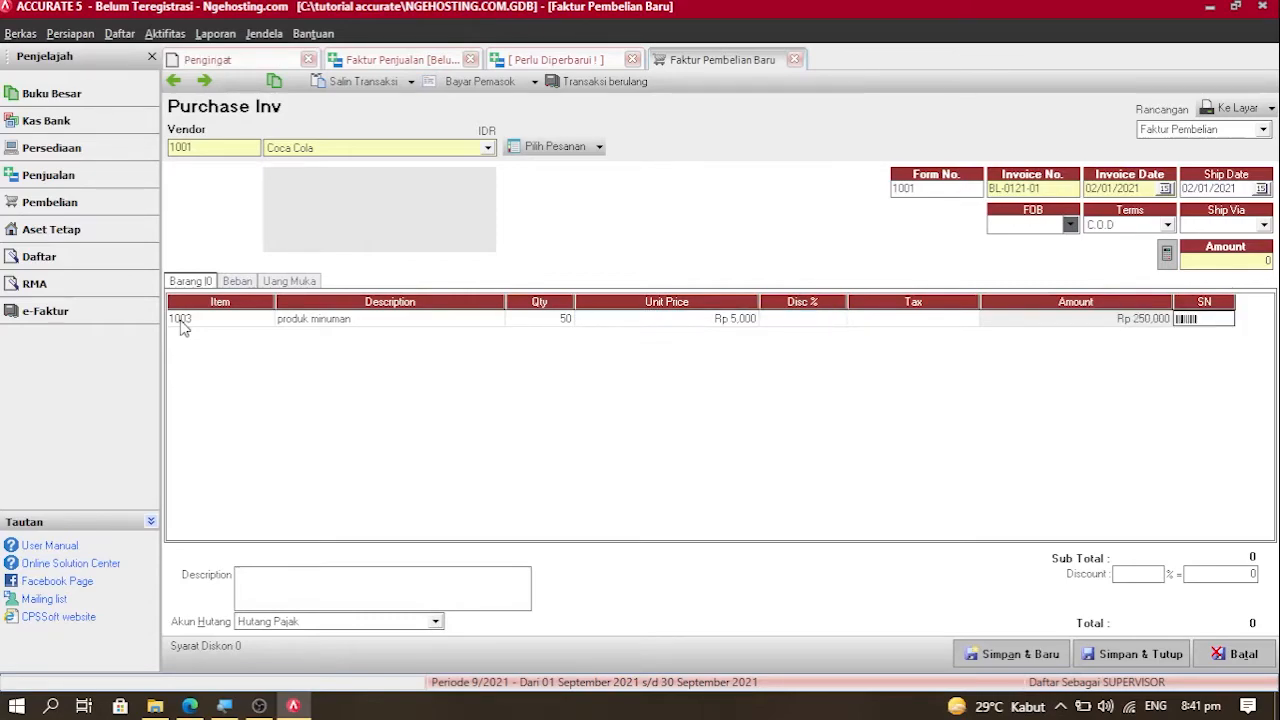
{"action": "key", "text": "Tab"}
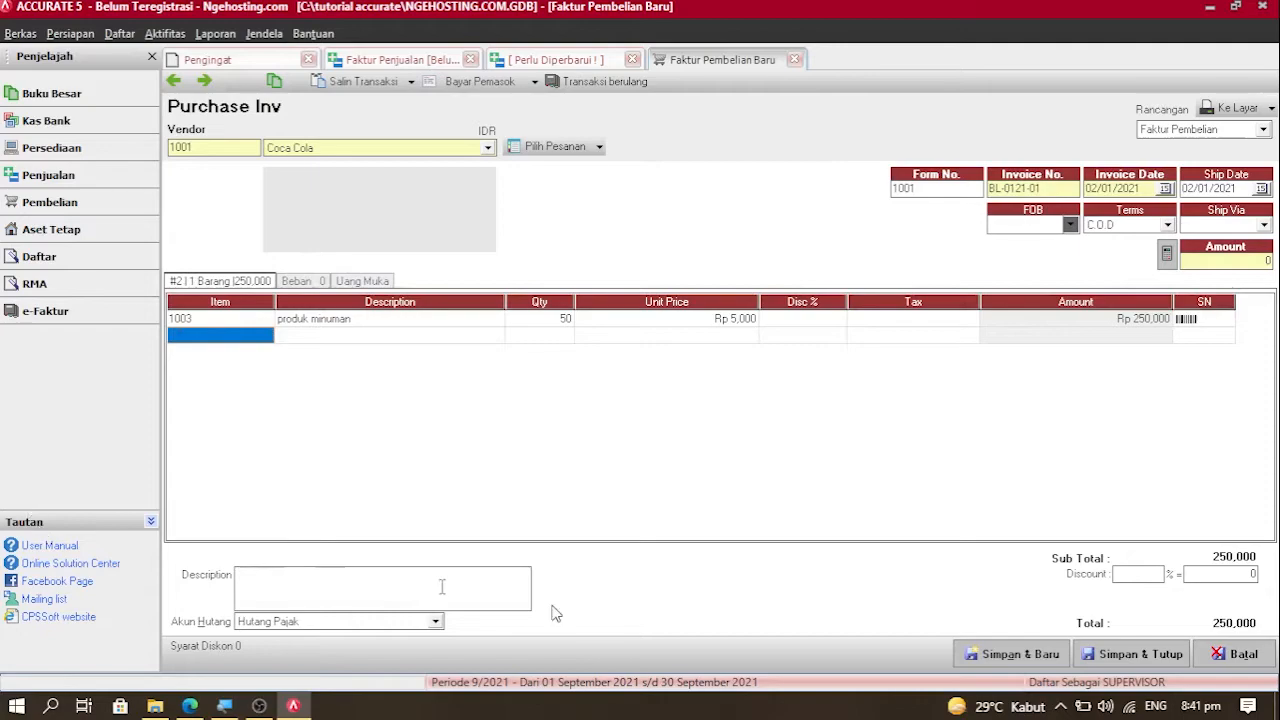
{"action": "left_click", "coordinate": [1157, 652]}
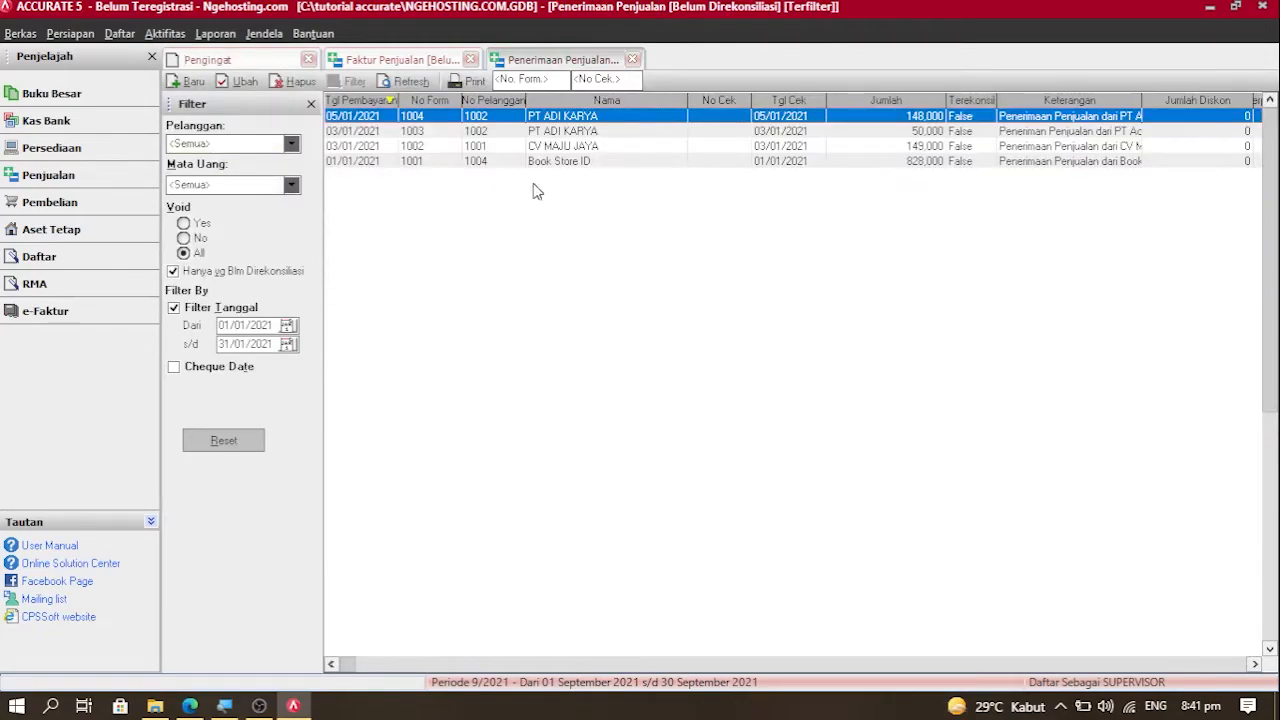
Step: Open the Faktur Pembelian list via Daftar > Pembelian
{"action": "left_click", "coordinate": [127, 36]}
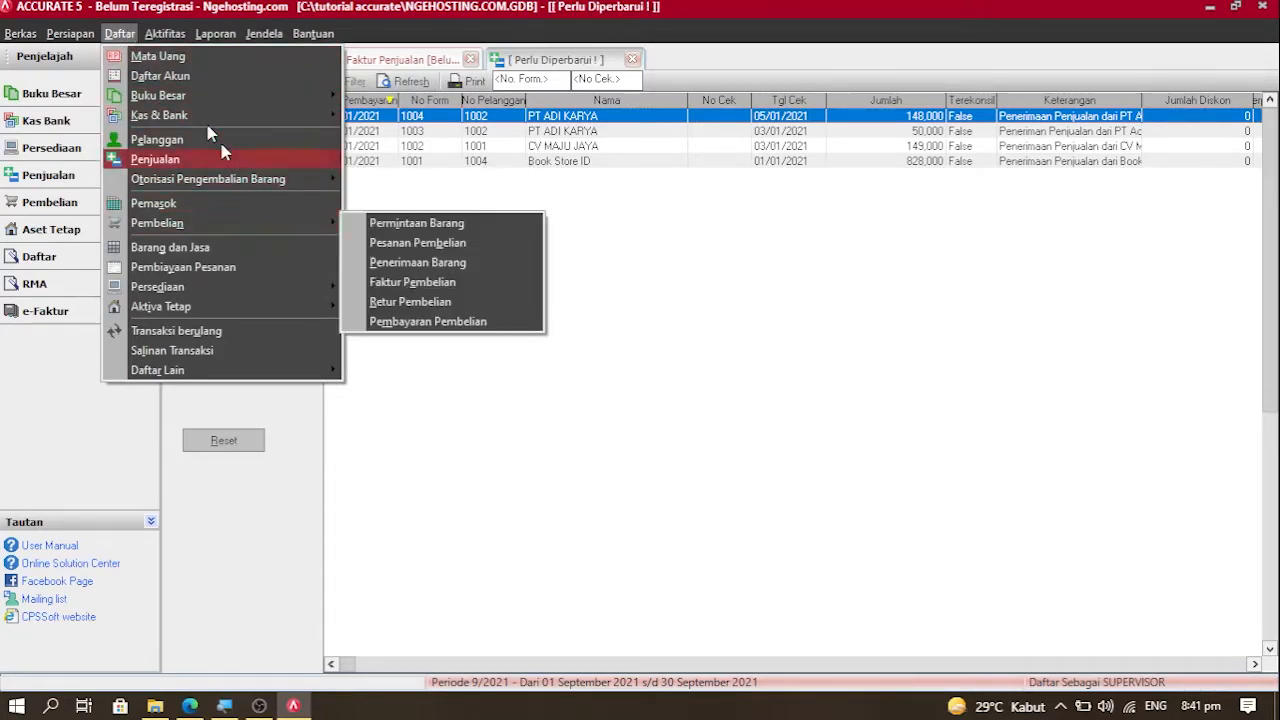
{"action": "left_click", "coordinate": [895, 8]}
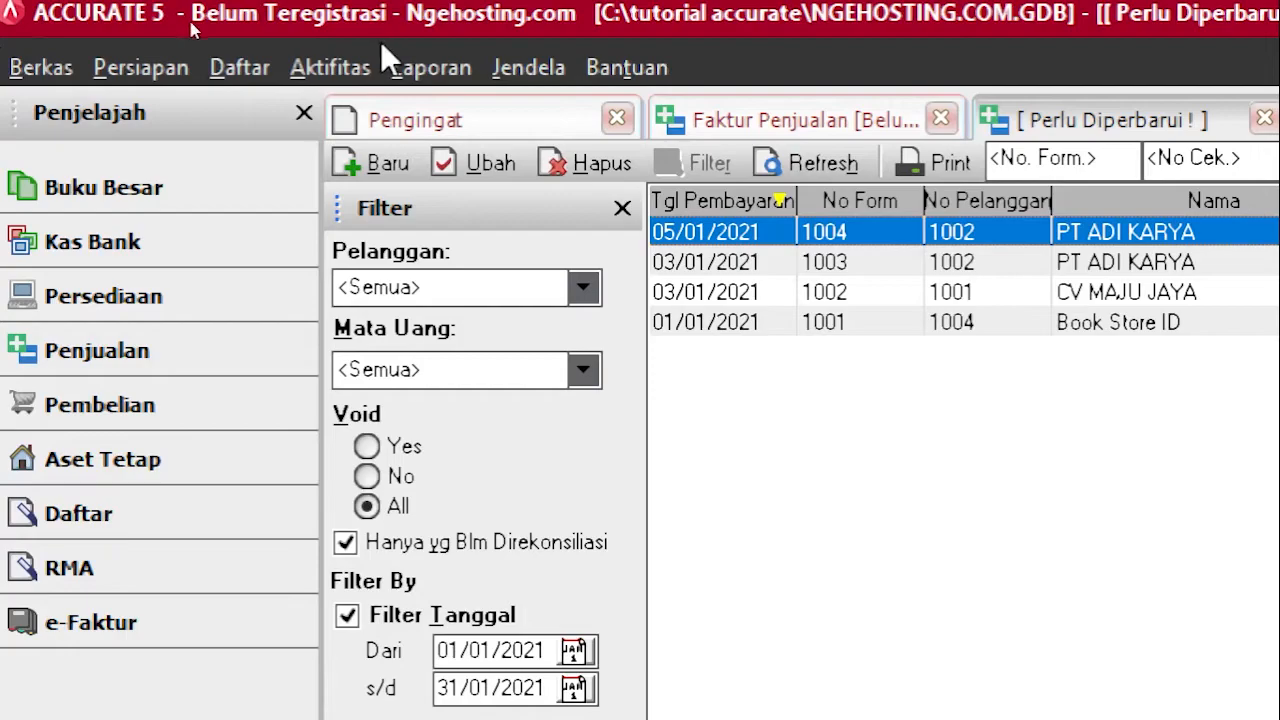
{"action": "left_click", "coordinate": [197, 50]}
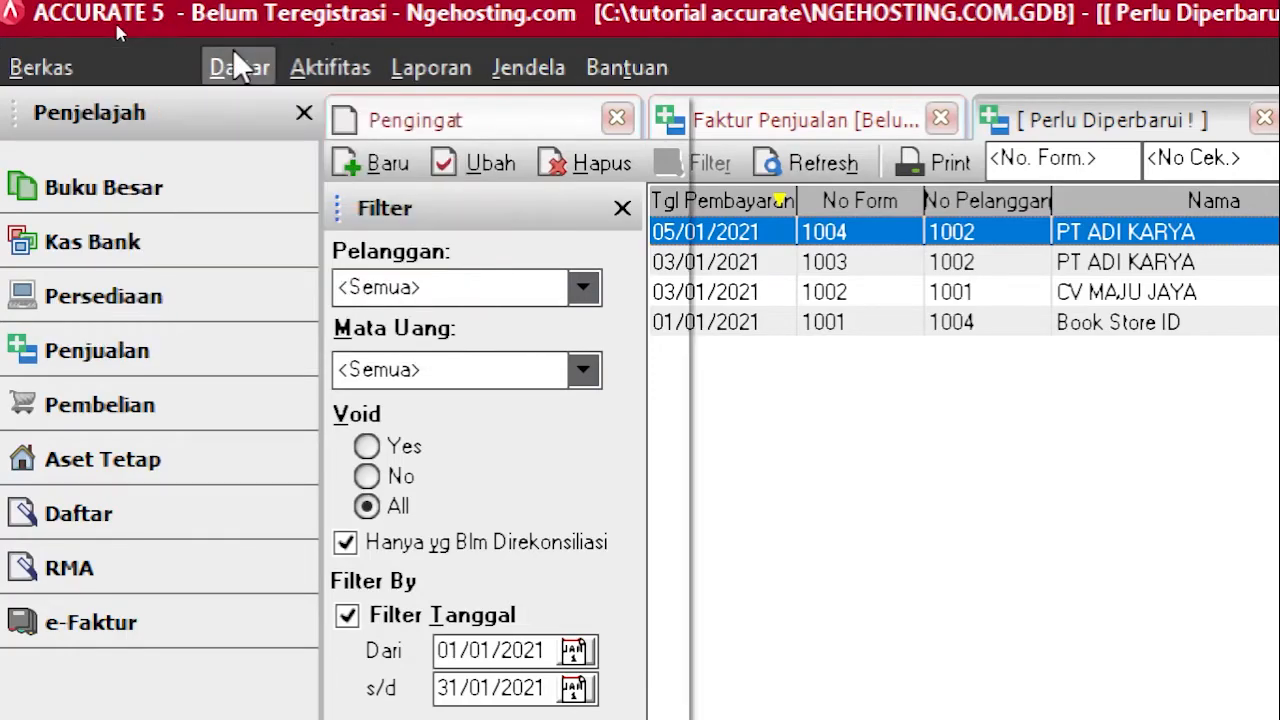
{"action": "mouse_move", "coordinate": [238, 49]}
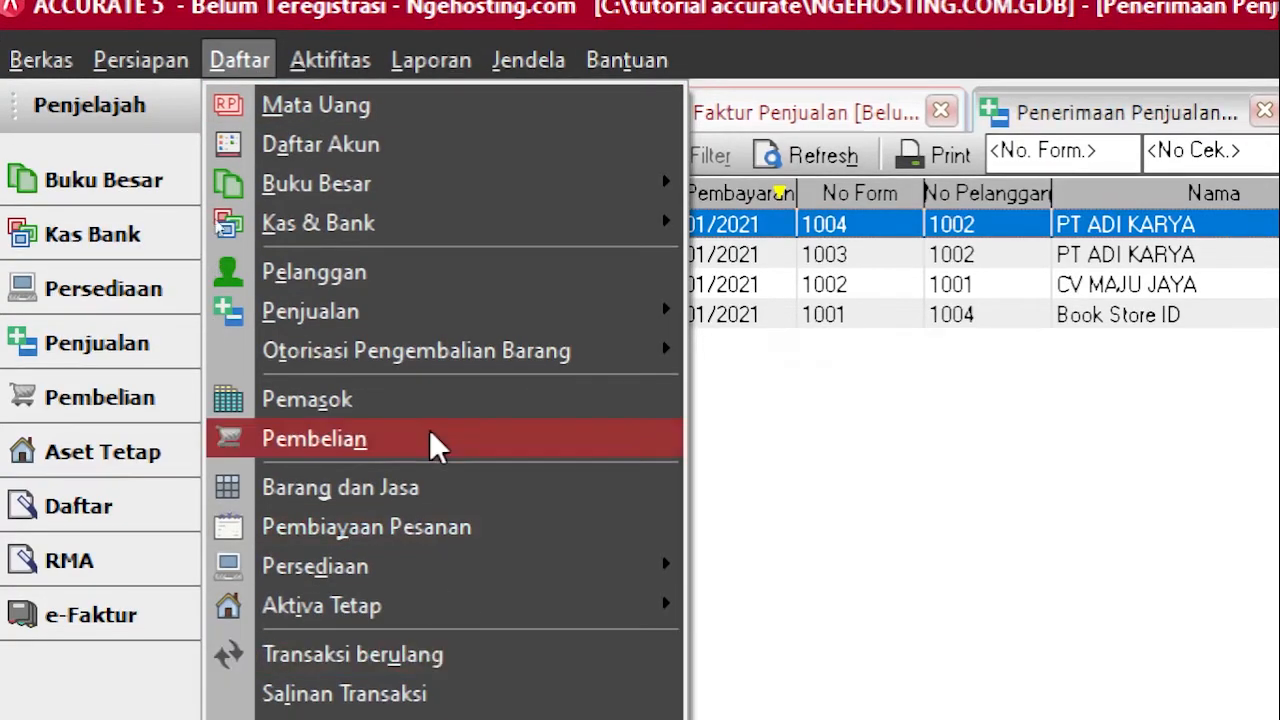
{"action": "mouse_move", "coordinate": [466, 449]}
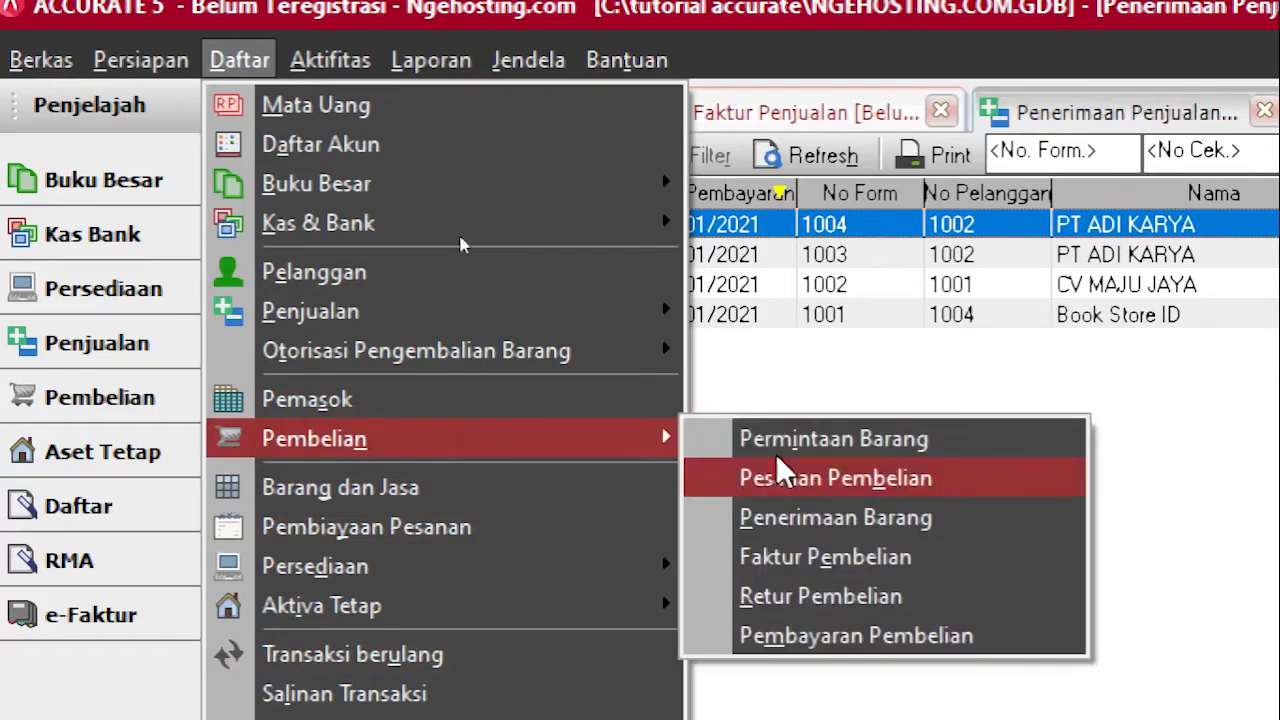
{"action": "left_click", "coordinate": [945, 566]}
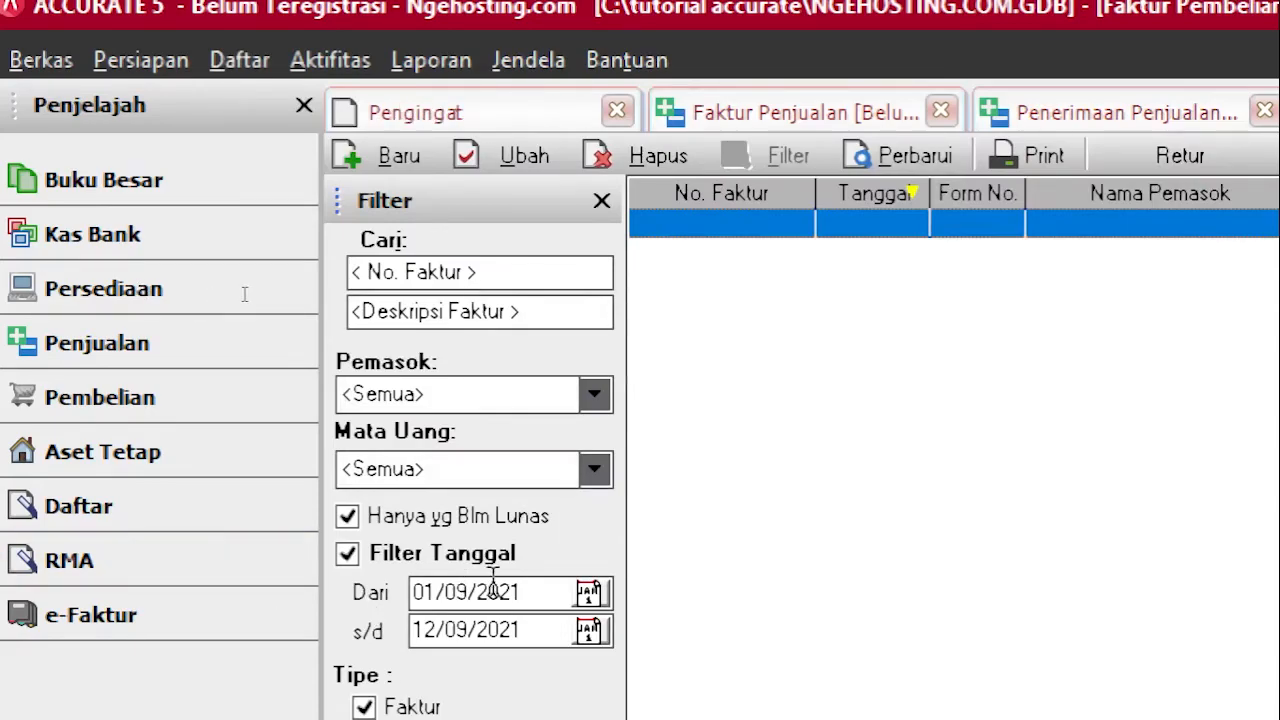
Step: Filter the unpaid purchase invoices from day 1 to 31/01 and refresh the list
{"action": "left_click", "coordinate": [464, 590]}
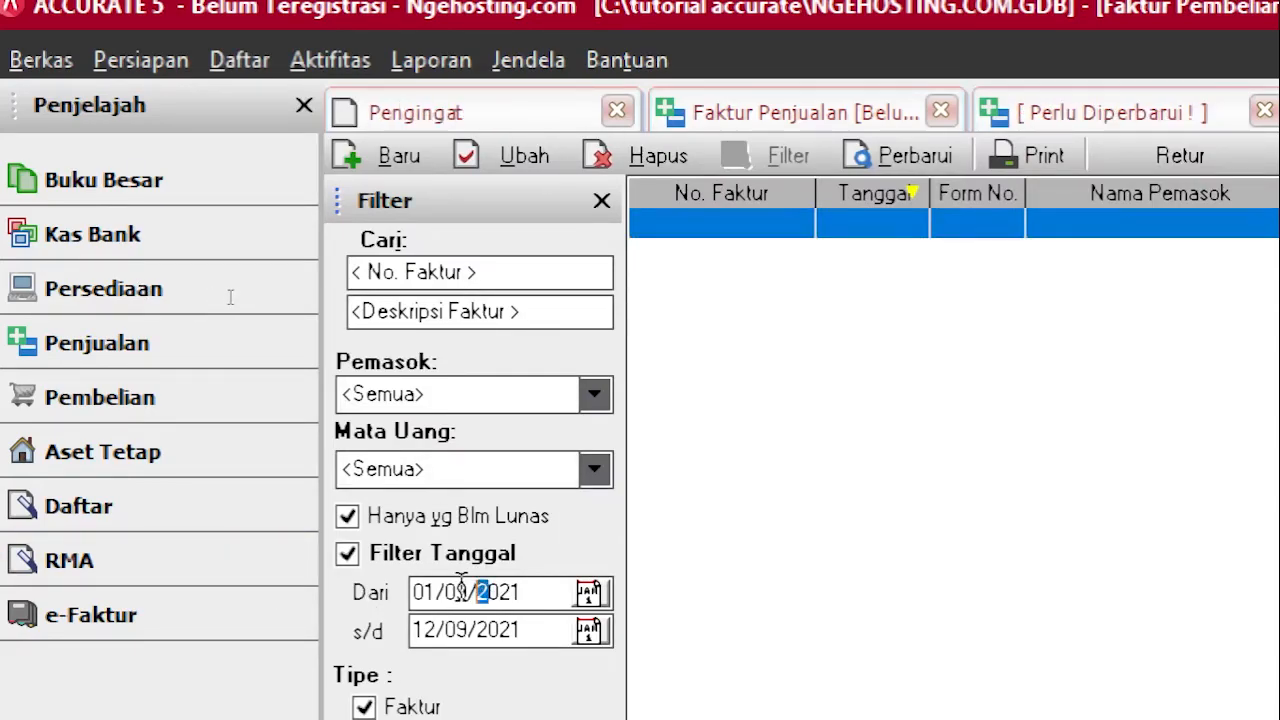
{"action": "left_click", "coordinate": [462, 590]}
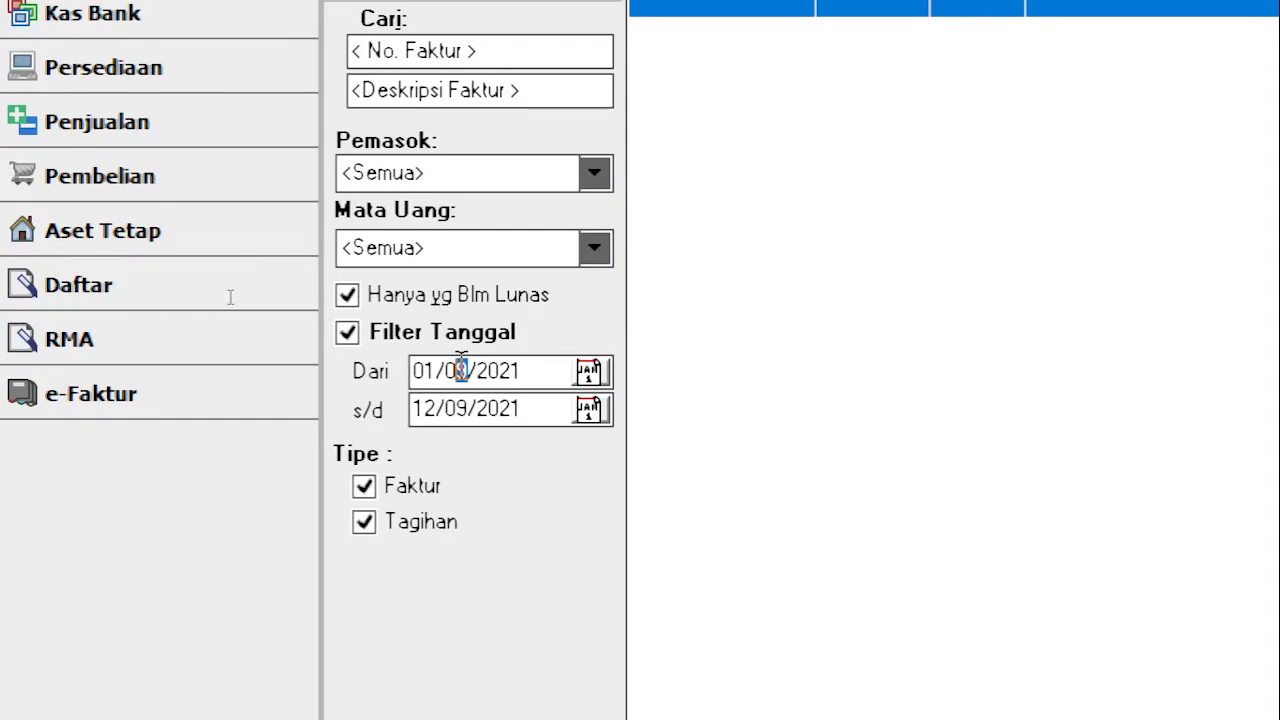
{"action": "type", "text": "1"}
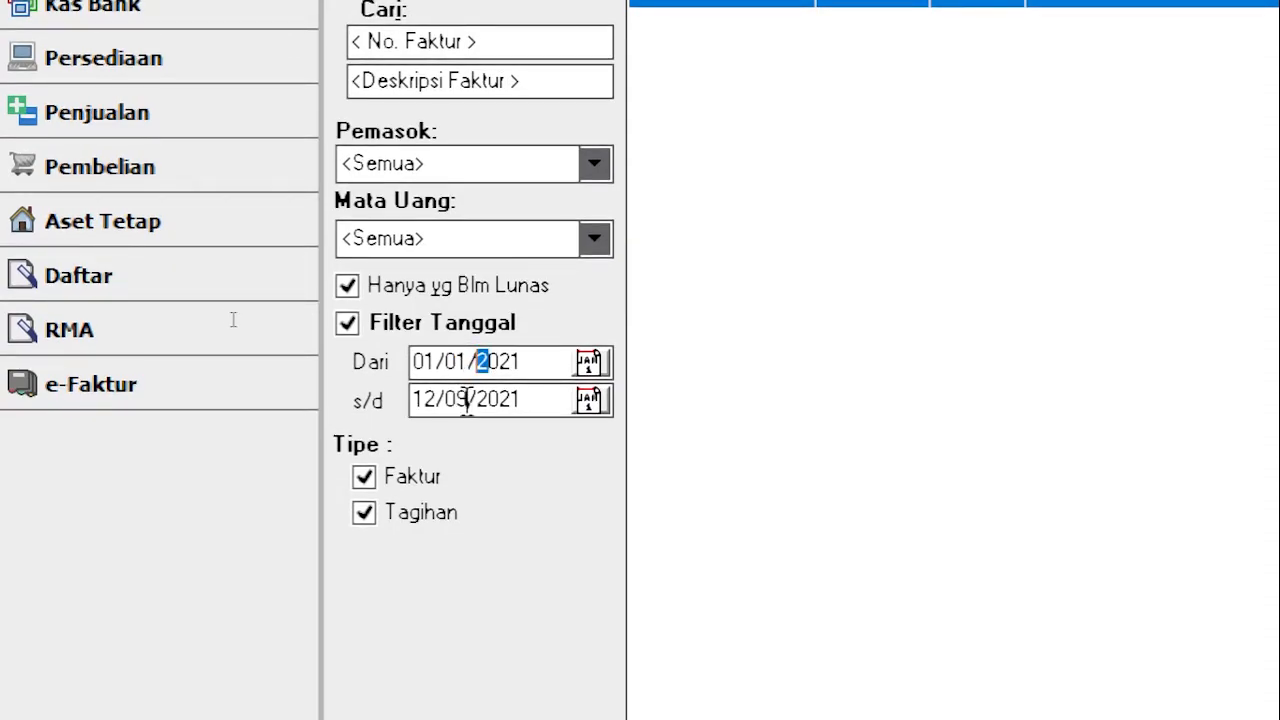
{"action": "left_click", "coordinate": [412, 400]}
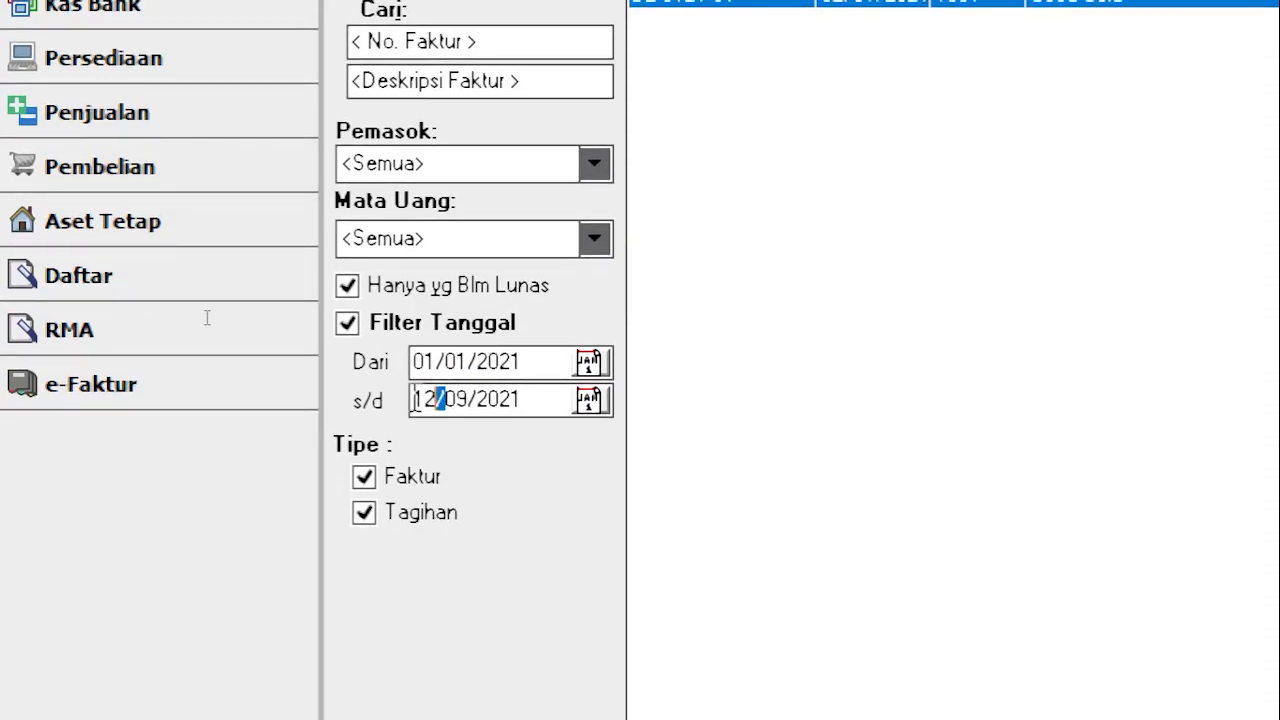
{"action": "type", "text": "31/01"}
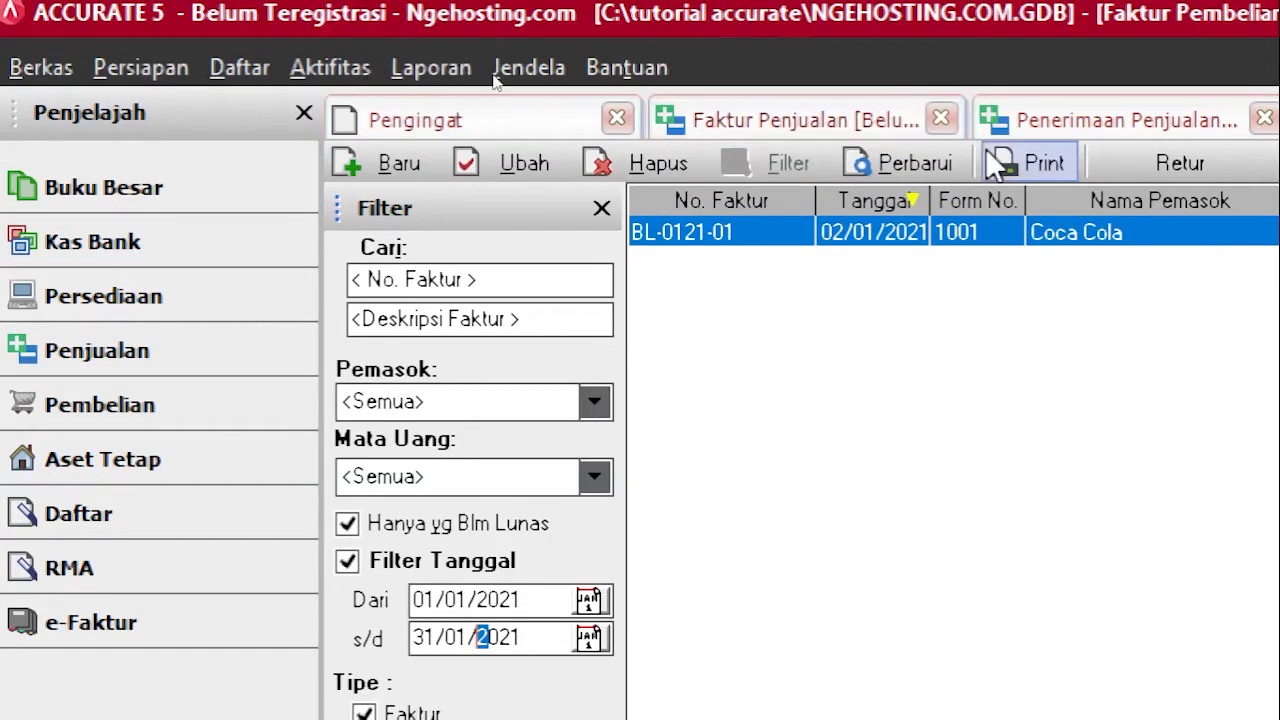
{"action": "left_click", "coordinate": [910, 166]}
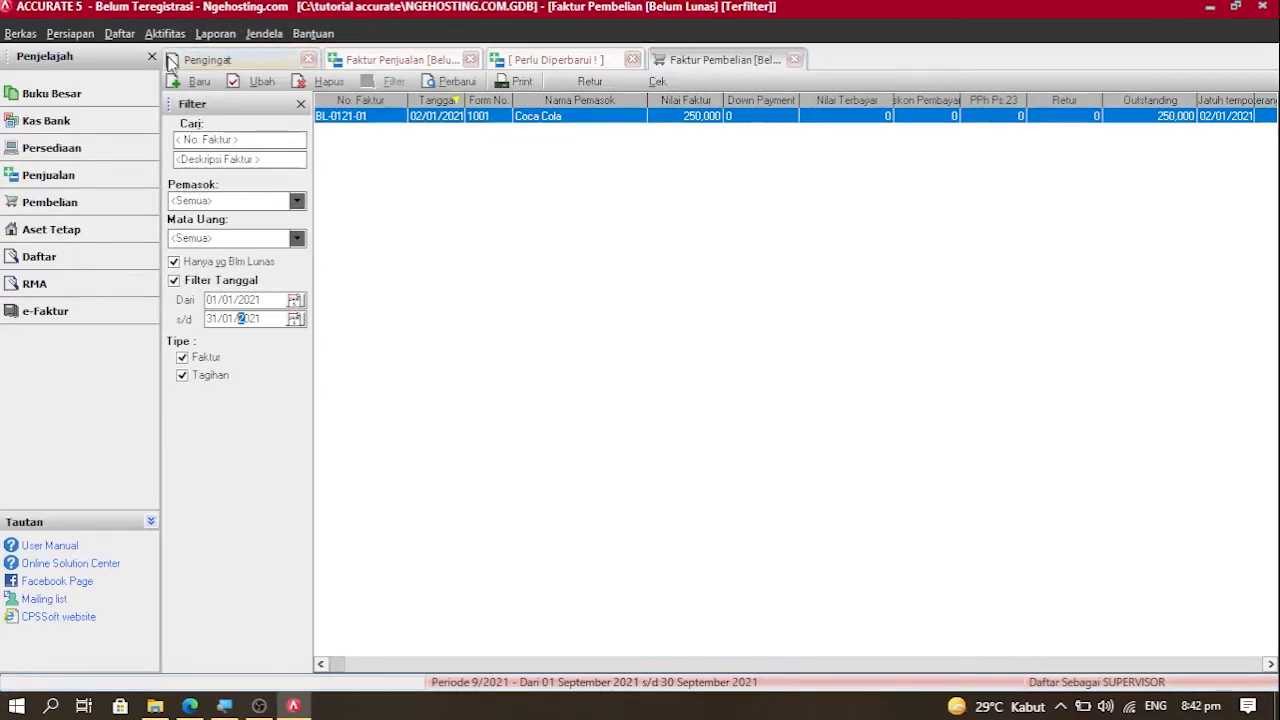
Step: Start a new Coca Cola purchase invoice BL-0121-02 with invoice and ship dates 08/01/2021
{"action": "left_click", "coordinate": [187, 83]}
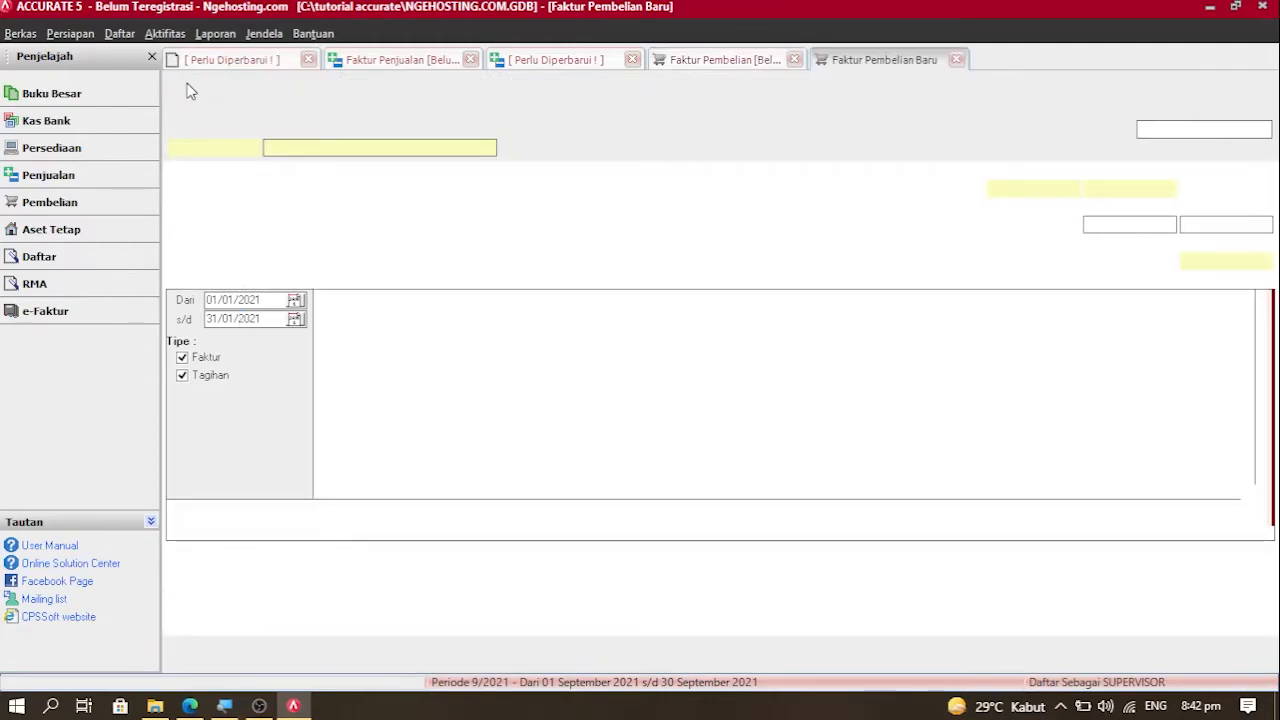
{"action": "left_click", "coordinate": [325, 147]}
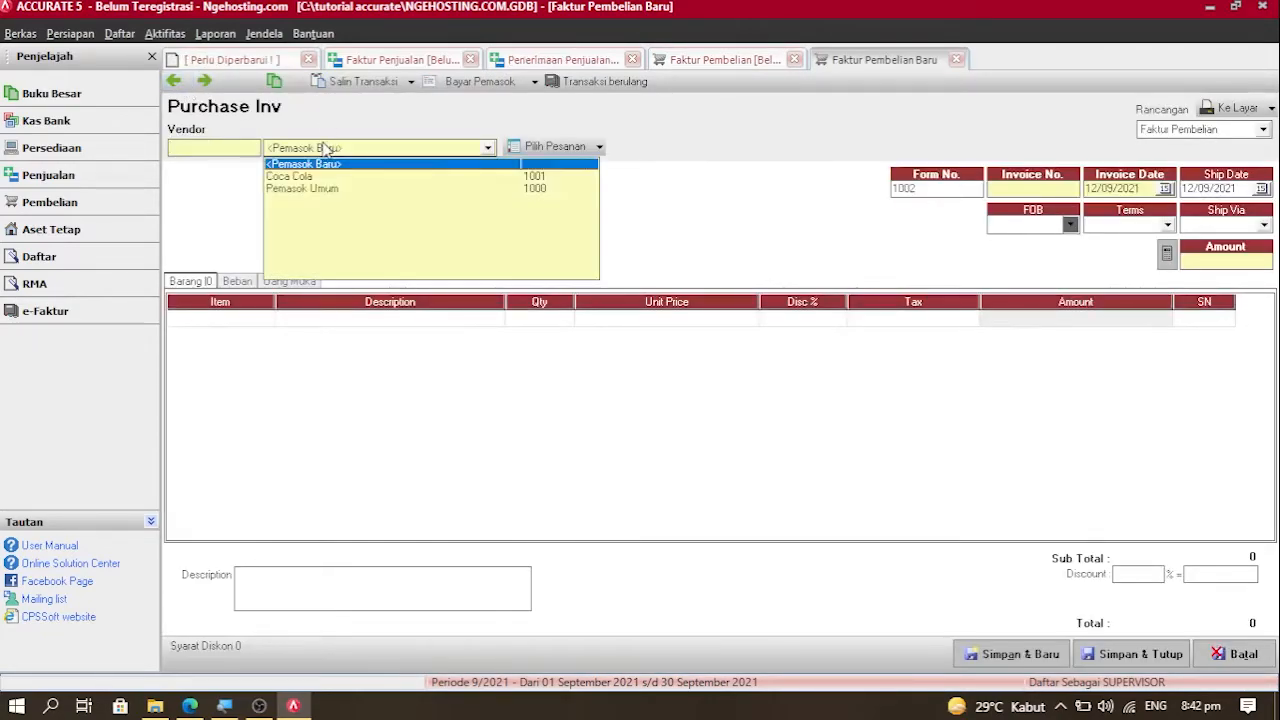
{"action": "left_click", "coordinate": [300, 176]}
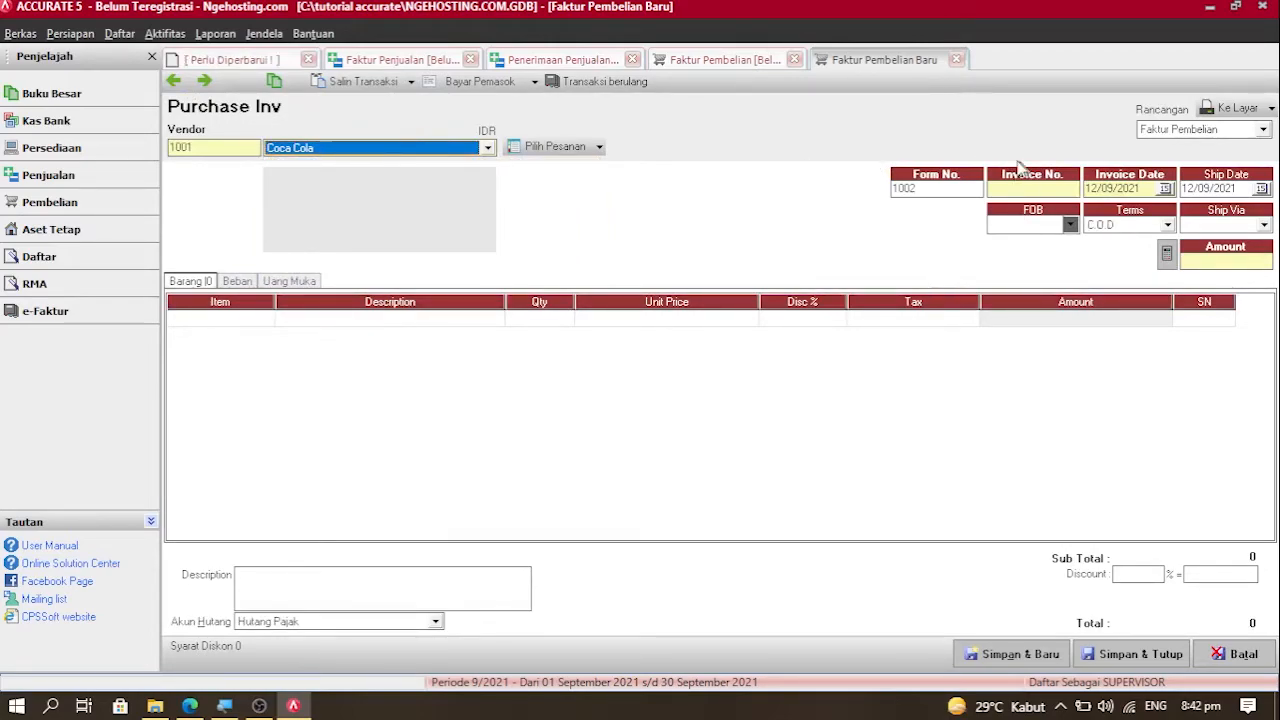
{"action": "type", "text": "BL-012"}
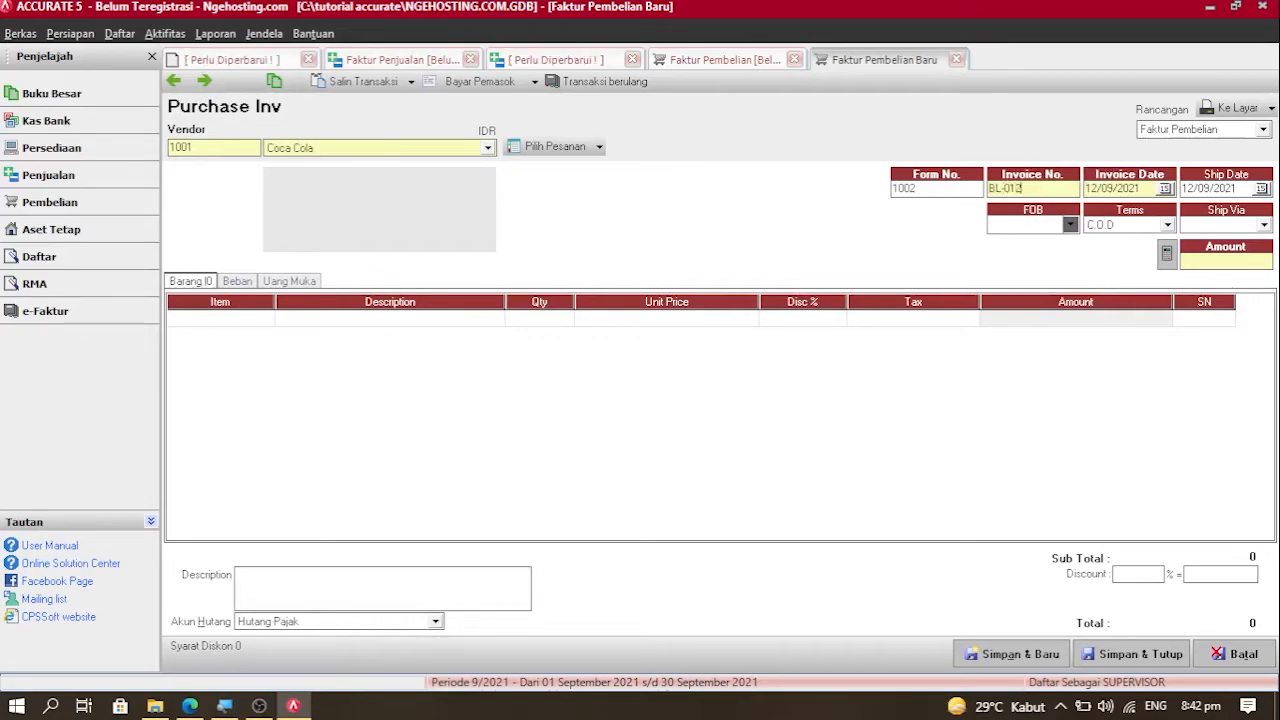
{"action": "type", "text": "1-02"}
{"action": "left_click", "coordinate": [1138, 192]}
{"action": "type", "text": "08/0"}
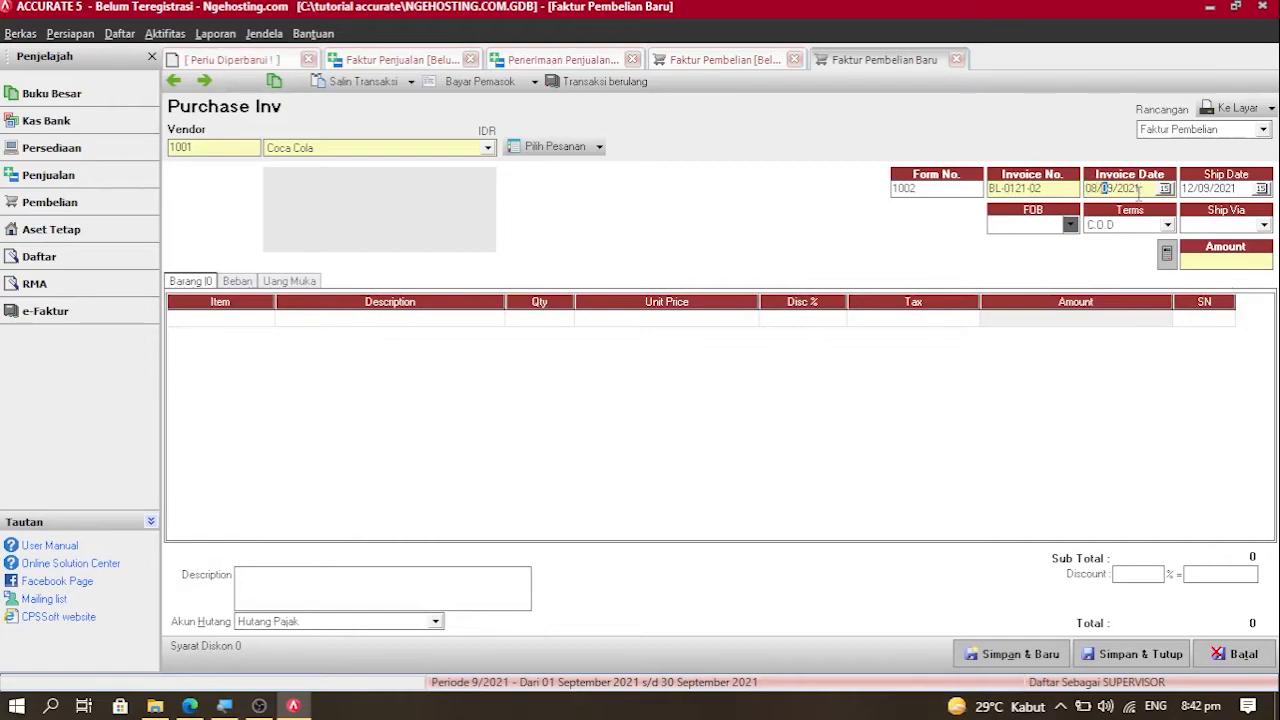
{"action": "type", "text": "1"}
{"action": "left_click_drag", "start_coordinate": [1148, 187], "coordinate": [1062, 188]}
{"action": "key", "text": "ctrl+c"}
{"action": "left_click_drag", "start_coordinate": [1238, 189], "coordinate": [1071, 198]}
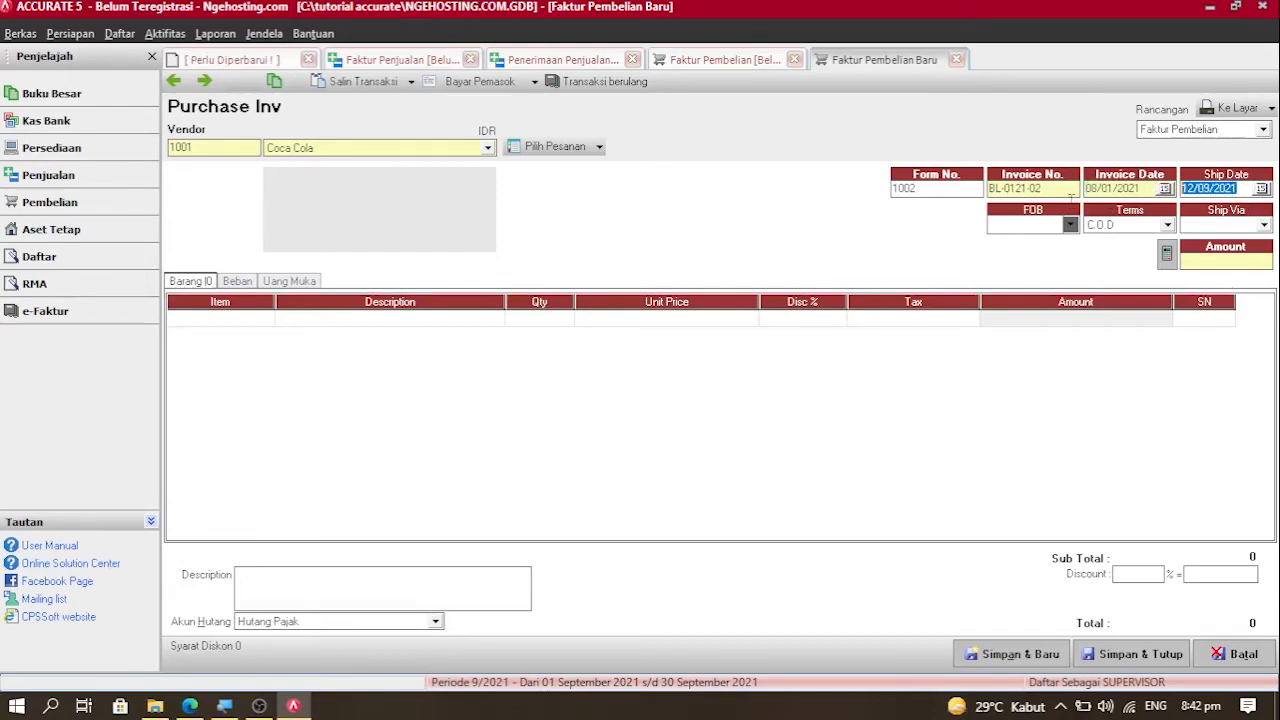
{"action": "key", "text": "ctrl+v"}
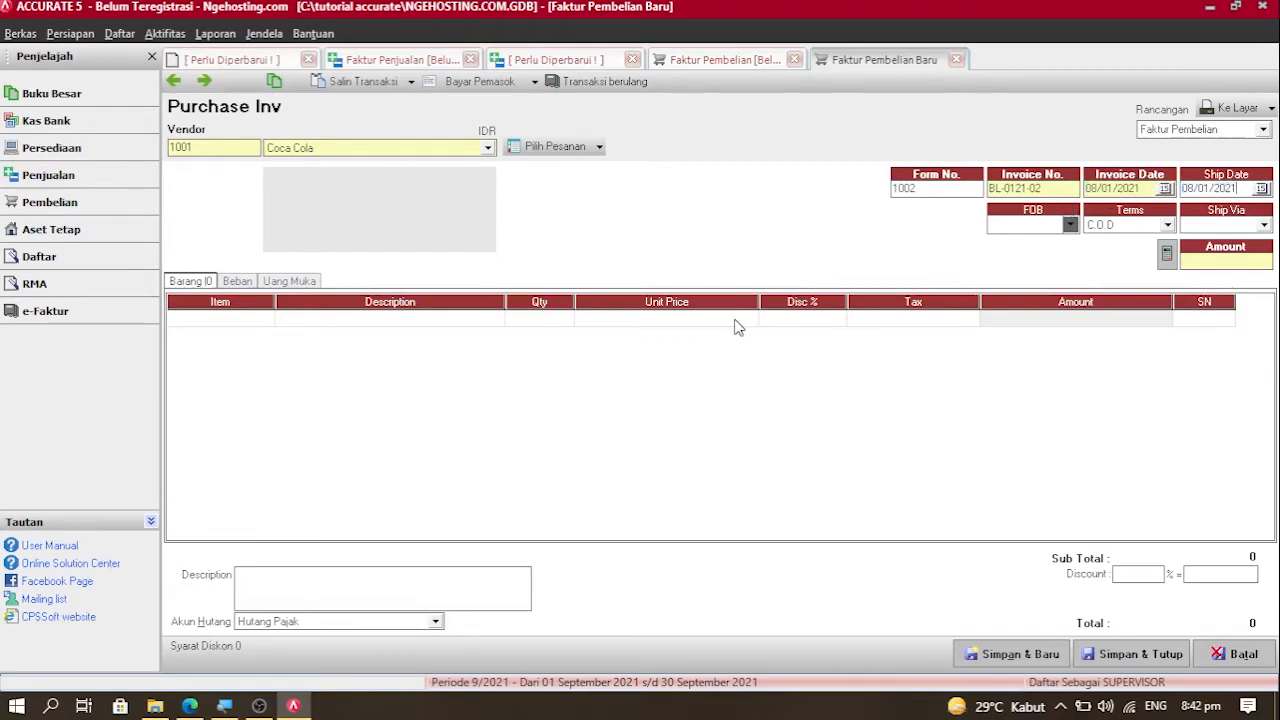
Step: Add 20 units of item 1003 at Rp 5,000 and save the invoice
{"action": "left_click", "coordinate": [227, 320]}
{"action": "double_click", "coordinate": [227, 322]}
{"action": "double_click", "coordinate": [410, 301]}
{"action": "key", "text": "Tab"}
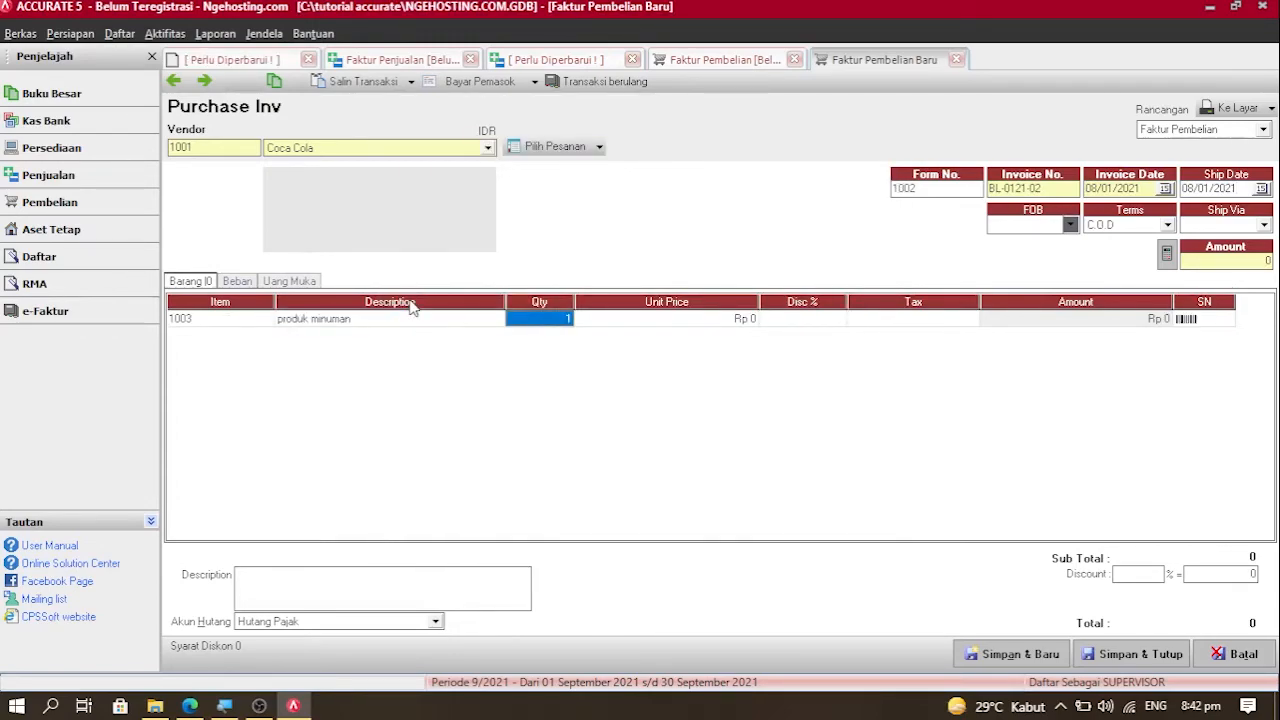
{"action": "type", "text": "20"}
{"action": "key", "text": "Tab"}
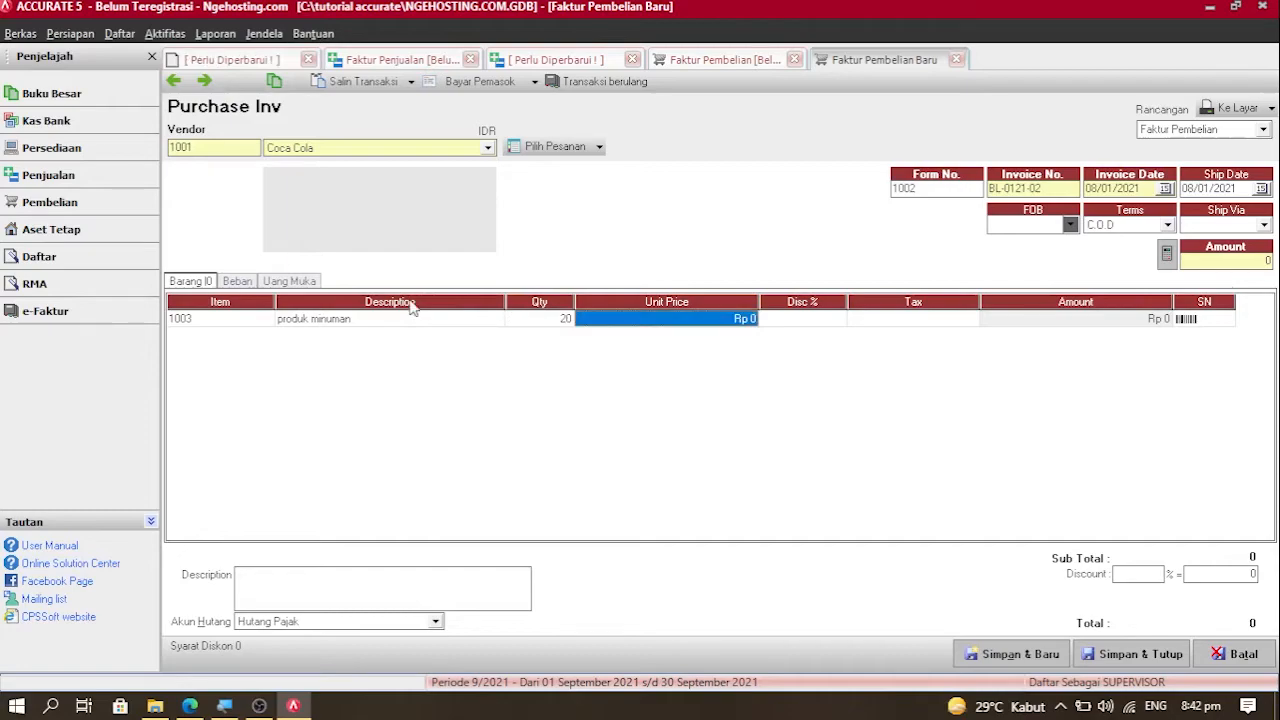
{"action": "type", "text": "5000"}
{"action": "key", "text": "Tab"}
{"action": "key", "text": "Tab"}
{"action": "key", "text": "Tab"}
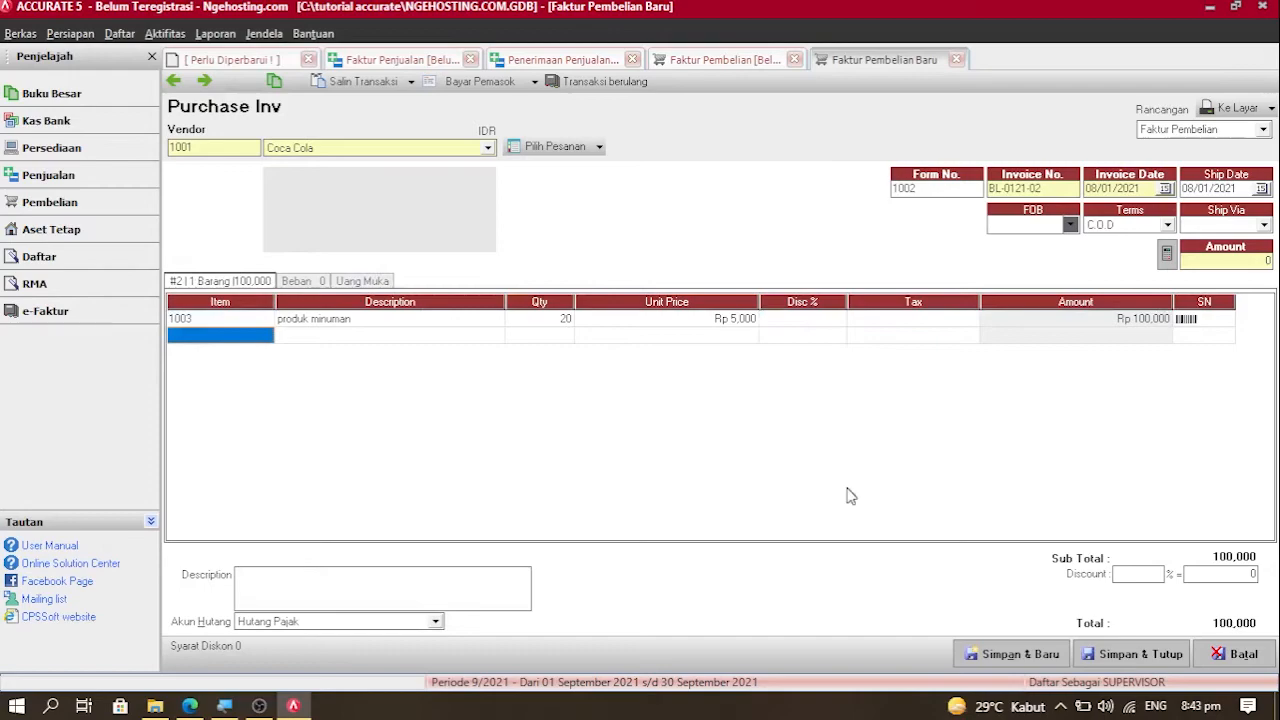
{"action": "left_click", "coordinate": [1140, 654]}
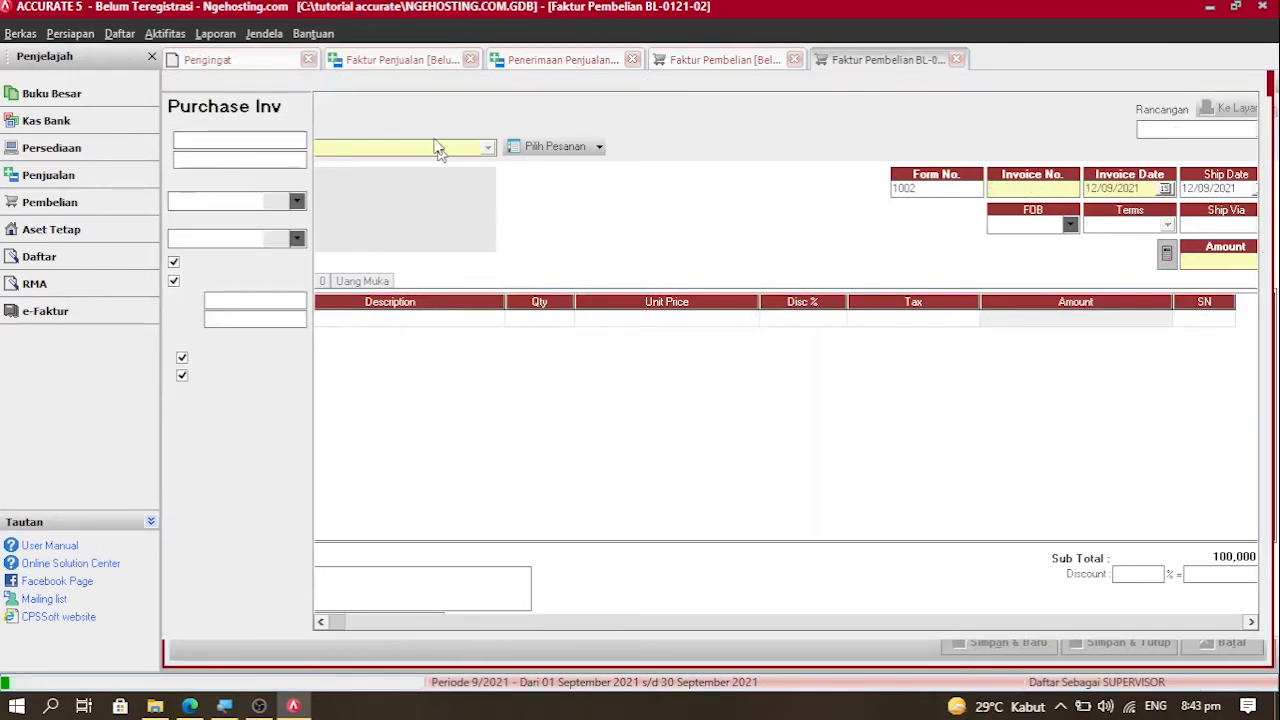
Step: Refresh the list, open invoice BL-0121-01, and start a Bayar Pemasok payment for it
{"action": "left_click", "coordinate": [440, 86]}
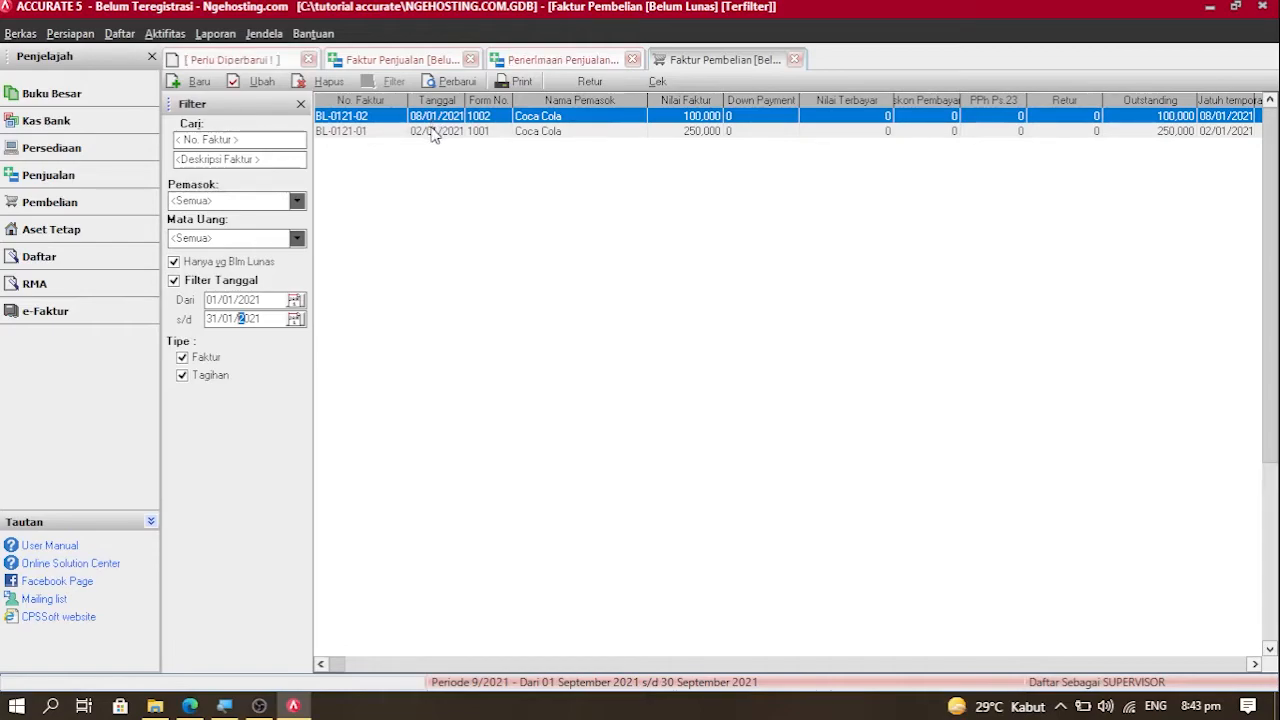
{"action": "left_click", "coordinate": [433, 132]}
{"action": "double_click", "coordinate": [433, 132]}
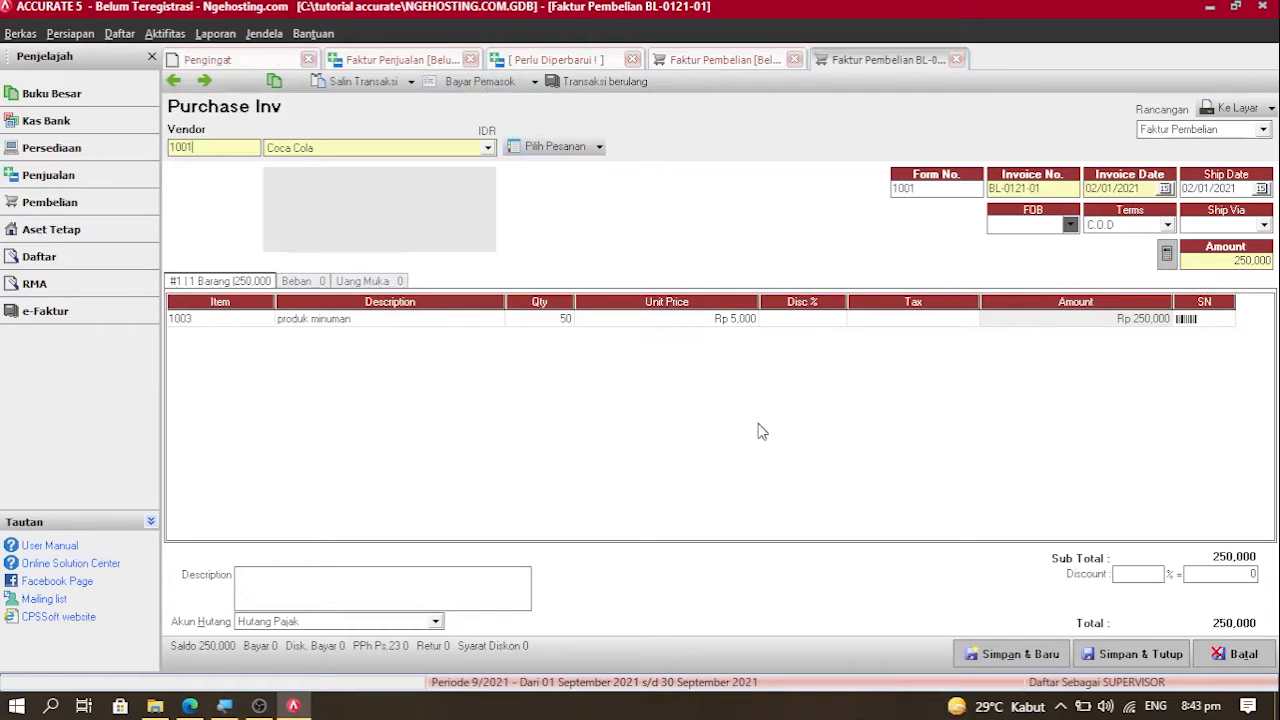
{"action": "left_click", "coordinate": [480, 81]}
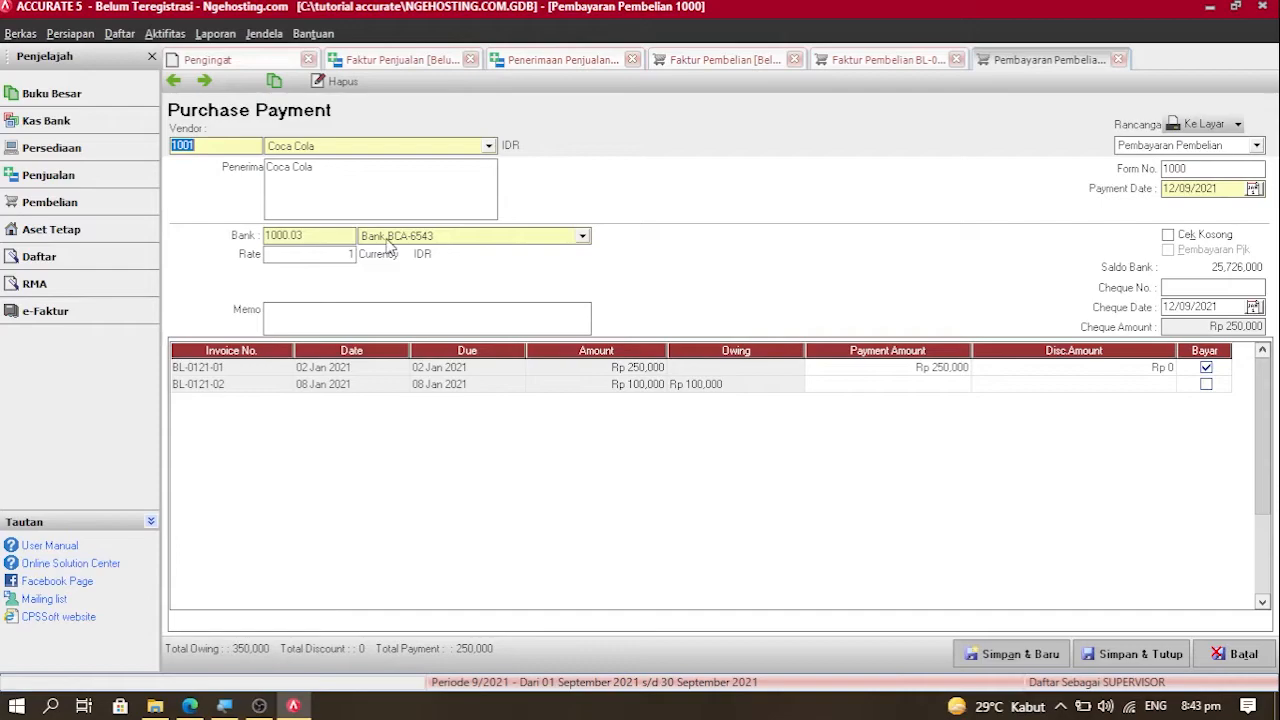
Step: Add the purchase-payment memo to Coca Cola, date payment and cheque 02/01/2021, and save
{"action": "left_click", "coordinate": [383, 306]}
{"action": "type", "text": "P"}
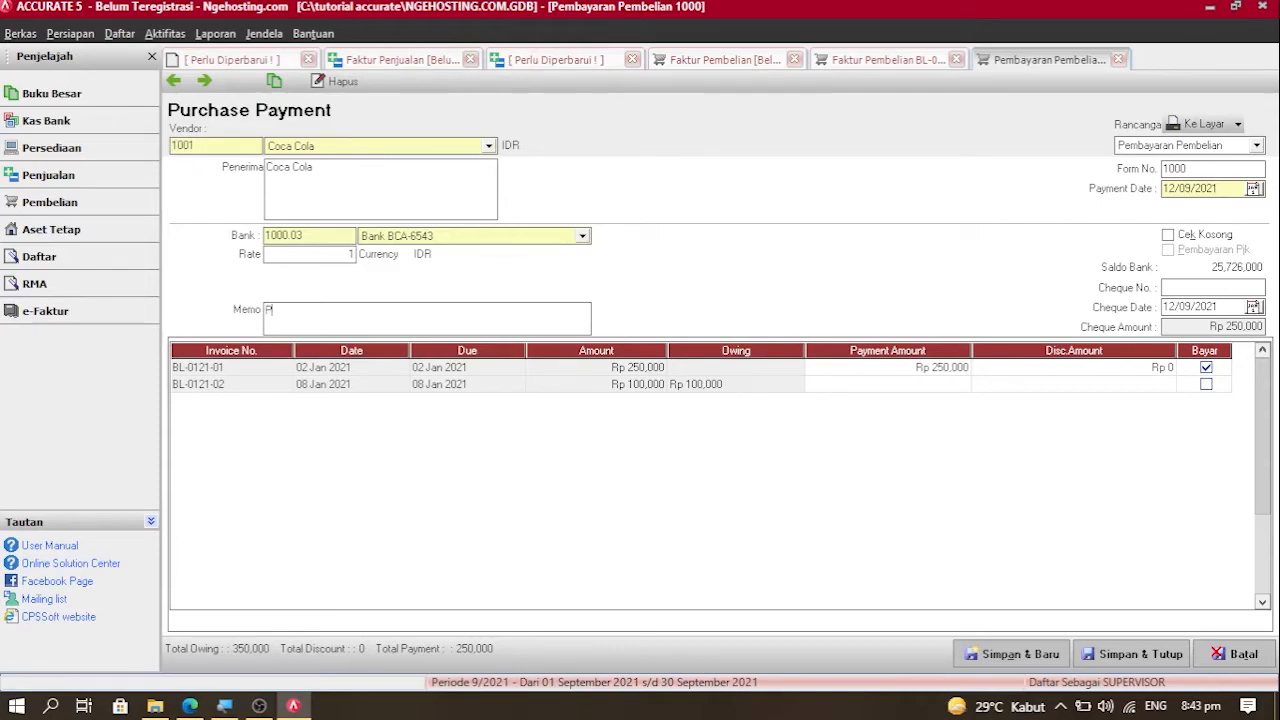
{"action": "type", "text": "embayaran Pembelia"}
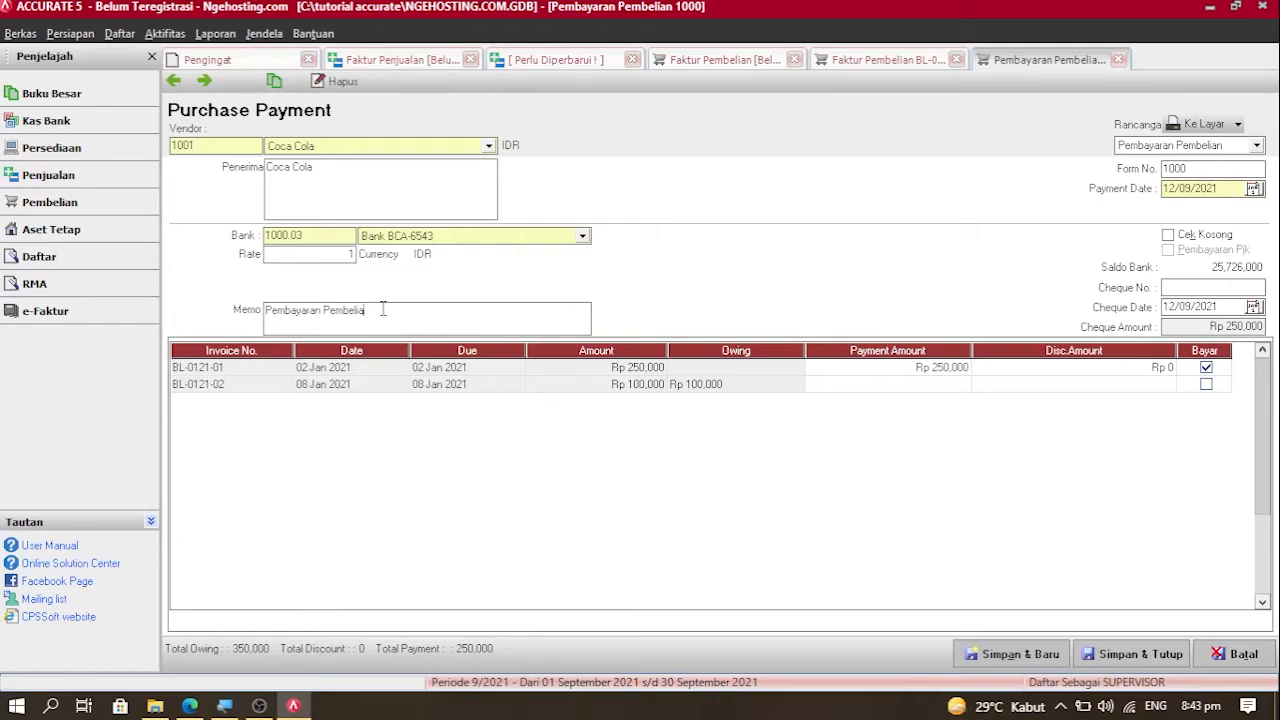
{"action": "type", "text": "ann Barang D"}
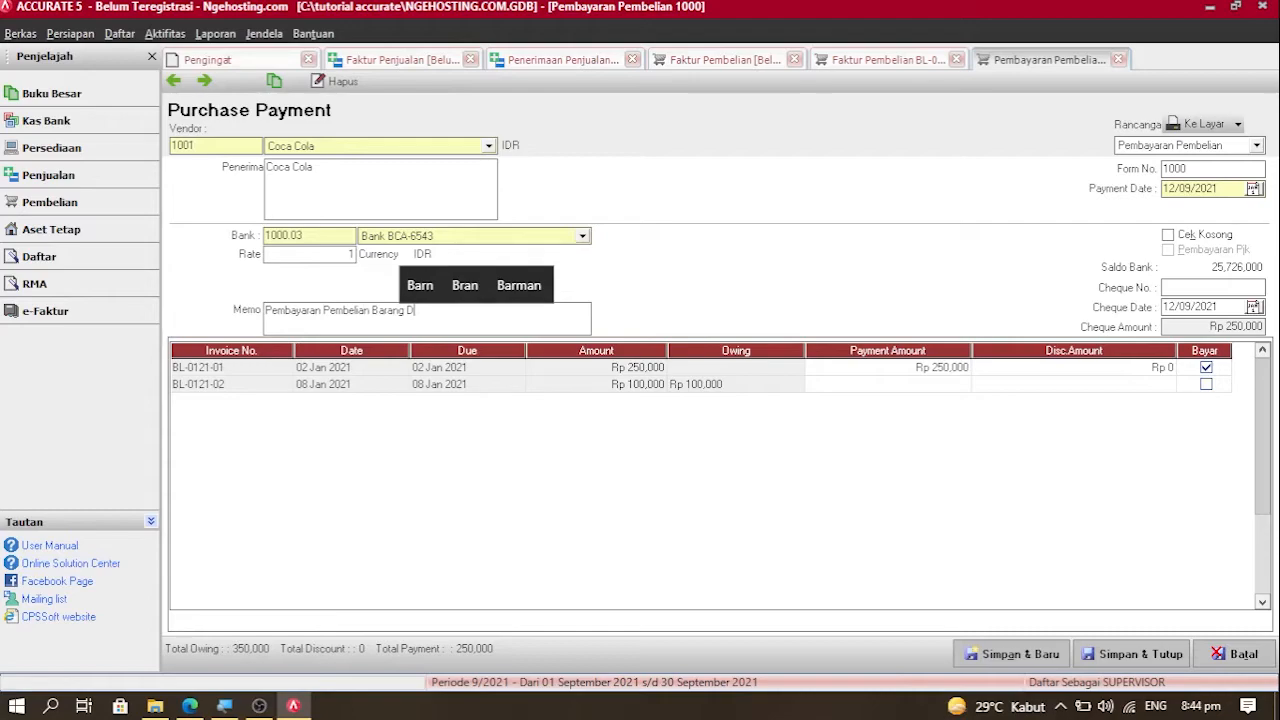
{"action": "type", "text": "agang"}
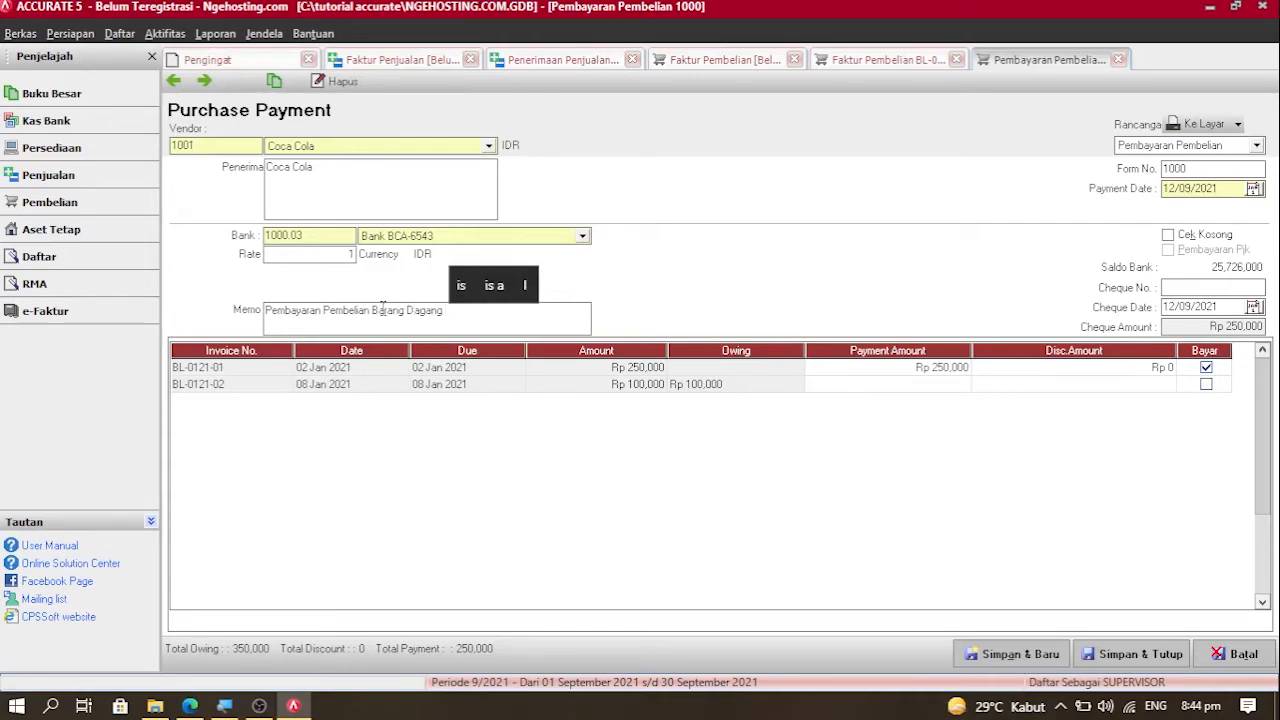
{"action": "type", "text": " Kepada C"}
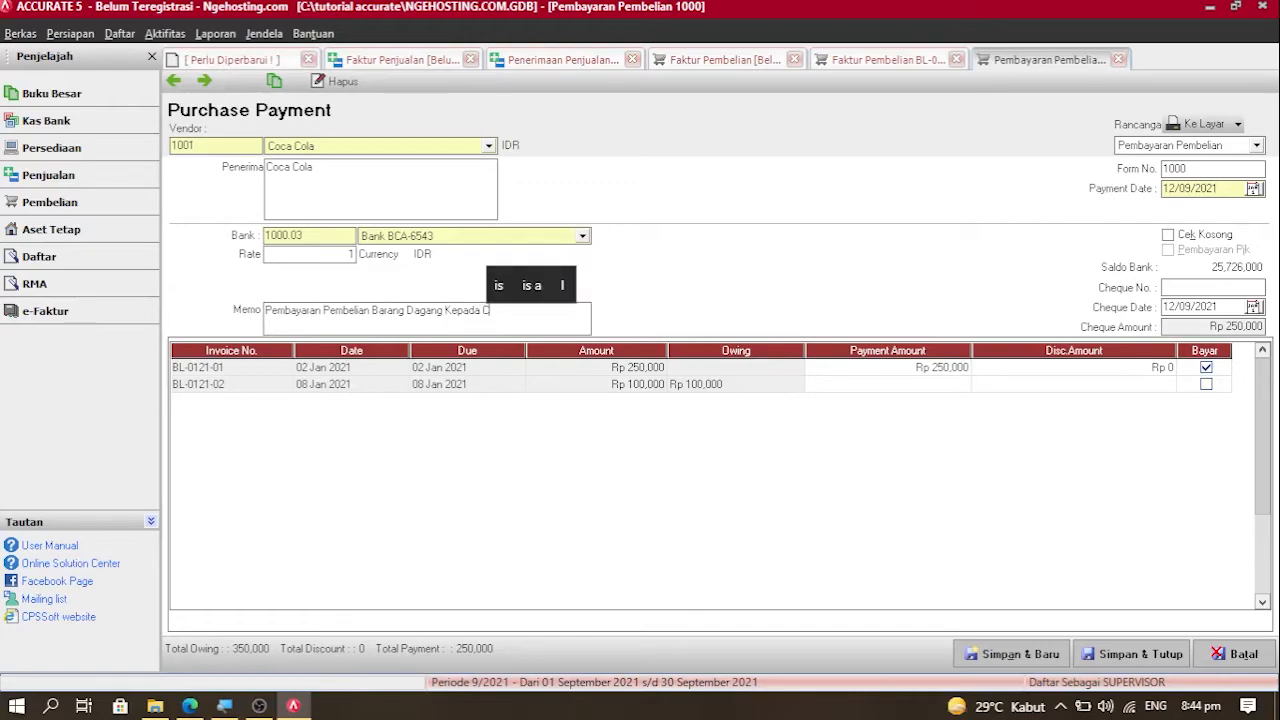
{"action": "type", "text": "oca Cola"}
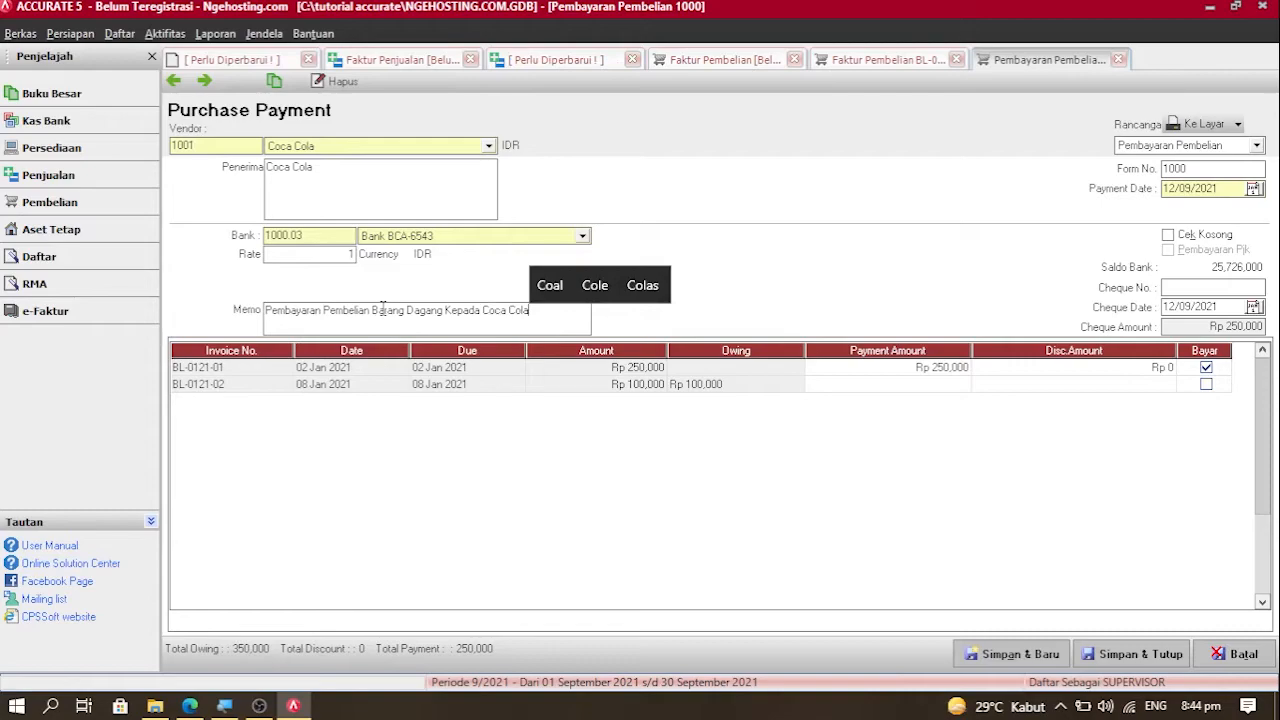
{"action": "left_click", "coordinate": [1218, 190]}
{"action": "type", "text": "02/"}
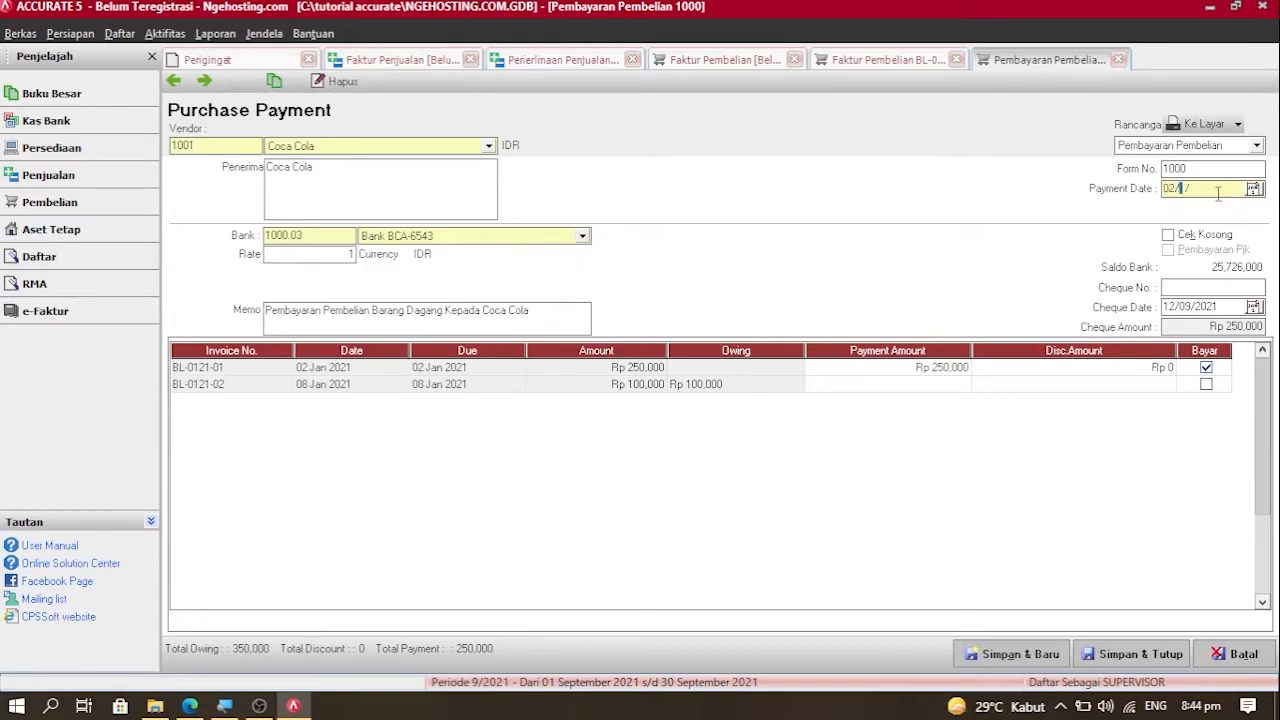
{"action": "type", "text": "01/2021"}
{"action": "left_click_drag", "start_coordinate": [1220, 193], "coordinate": [1127, 195]}
{"action": "key", "text": "ctrl+c"}
{"action": "left_click_drag", "start_coordinate": [1221, 308], "coordinate": [1058, 314]}
{"action": "key", "text": "ctrl+v"}
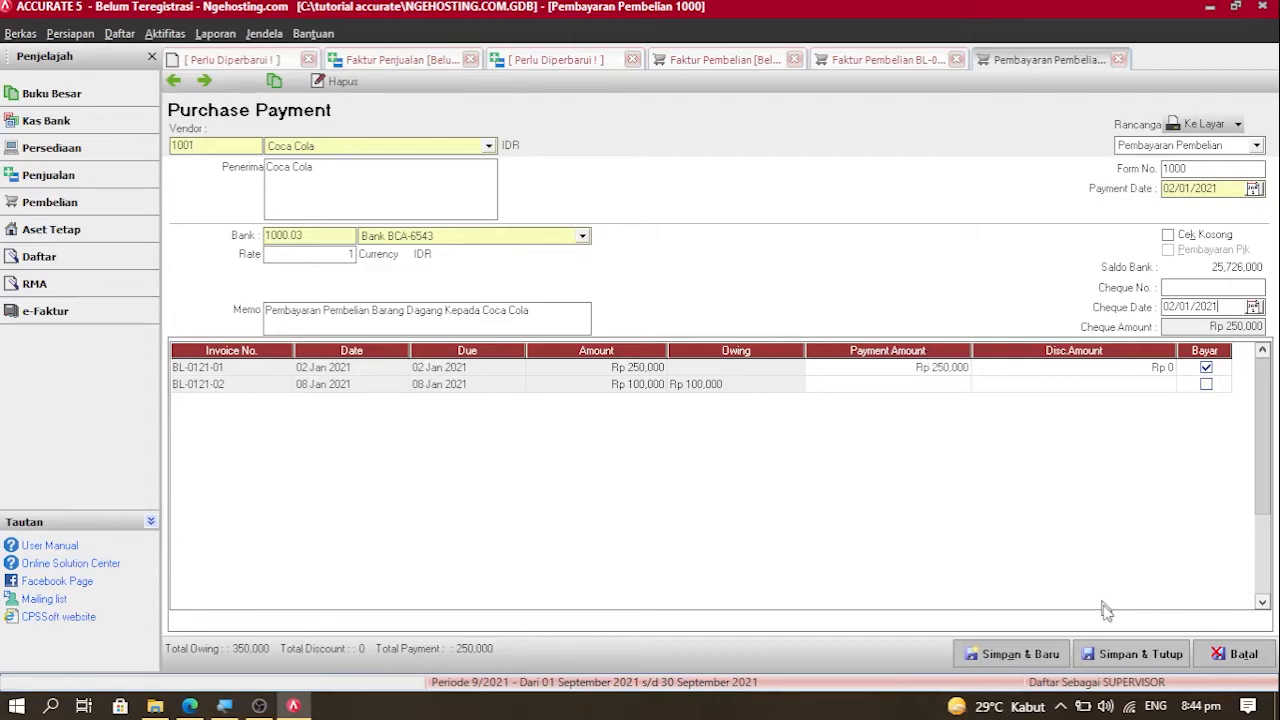
{"action": "left_click", "coordinate": [1108, 653]}
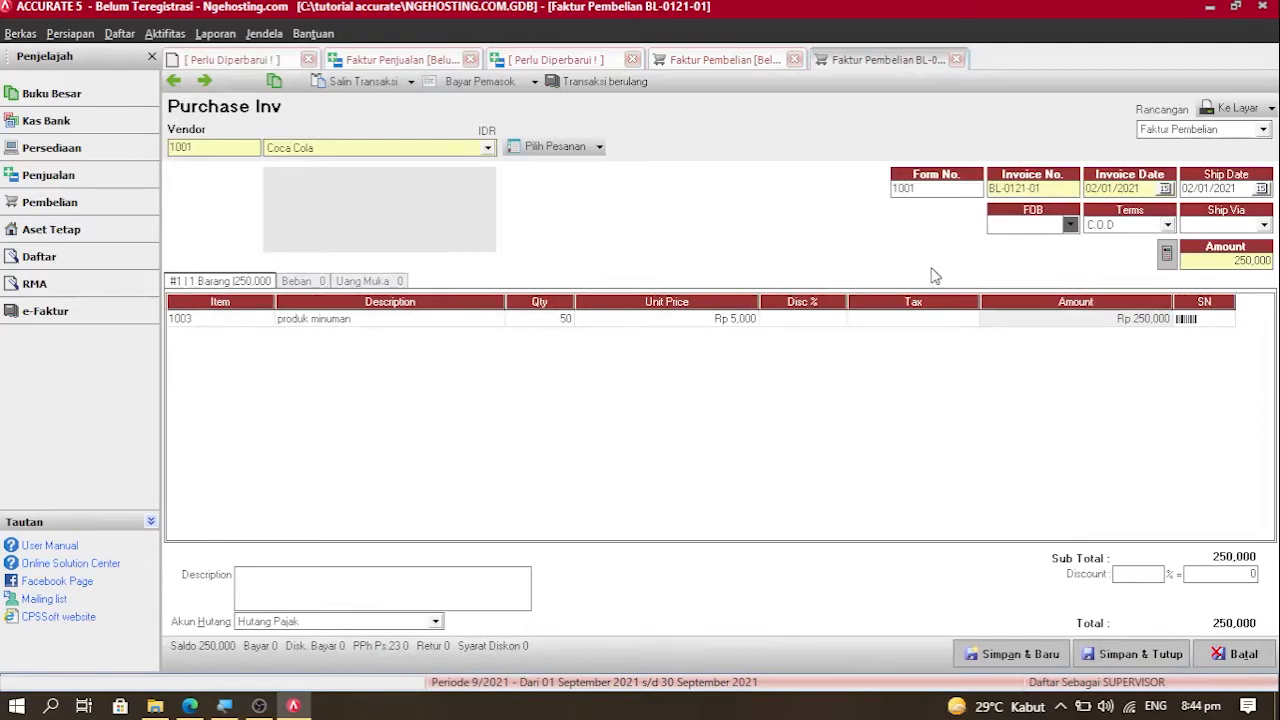
Step: Close invoice BL-0121-01 and refresh the unpaid invoice list, leaving only BL-0121-02
{"action": "left_click", "coordinate": [956, 59]}
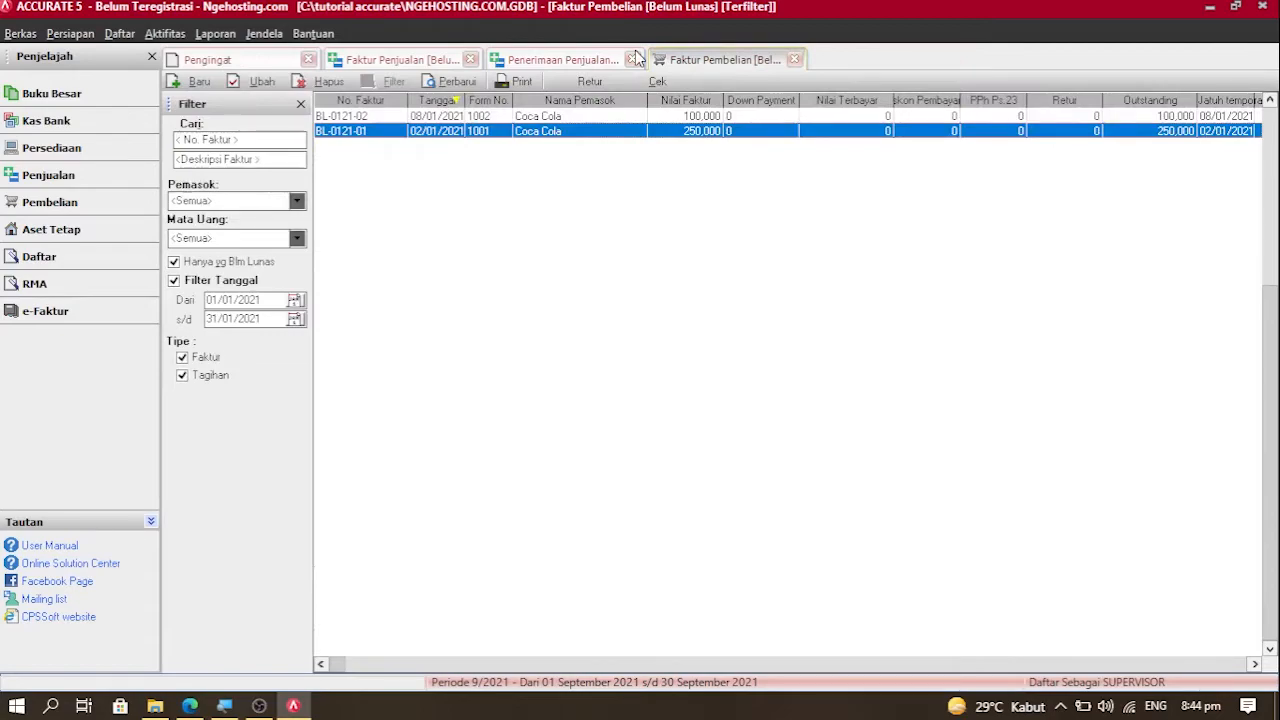
{"action": "left_click", "coordinate": [450, 81]}
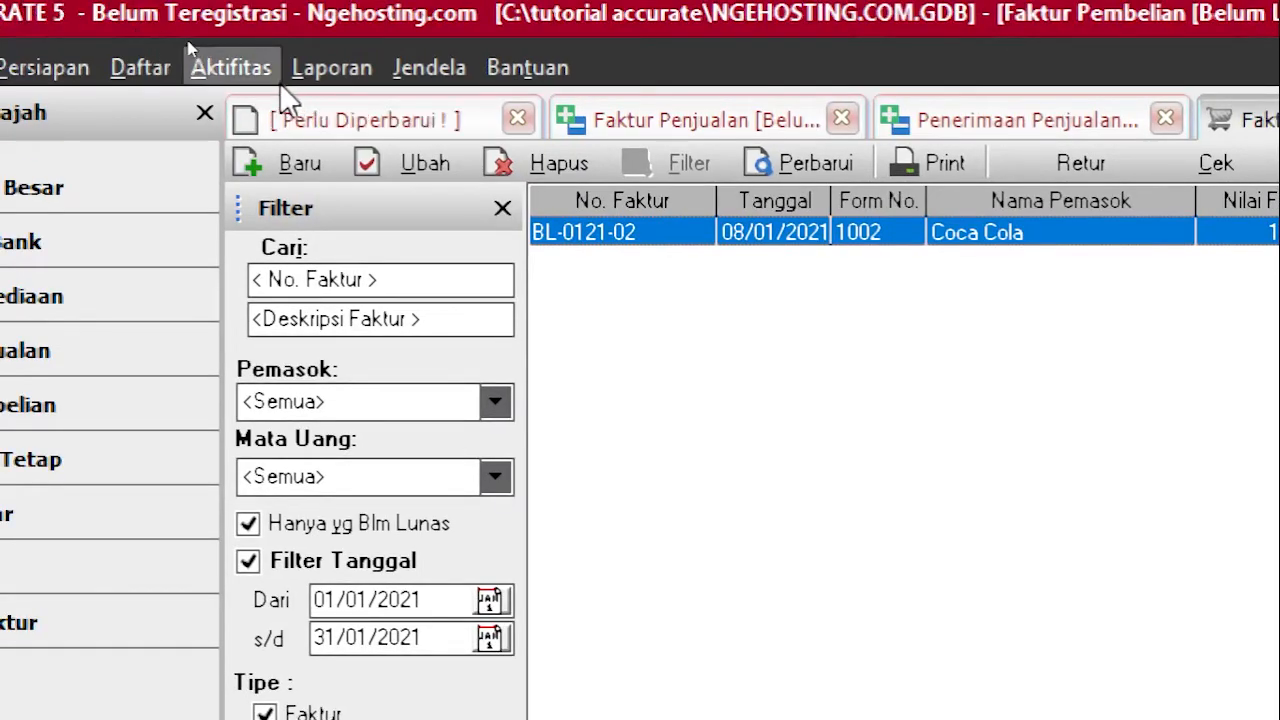
Step: Start a new Pembayaran Pembelian to vendor Coca Cola paid from Bank BRI-8721
{"action": "left_click", "coordinate": [222, 60]}
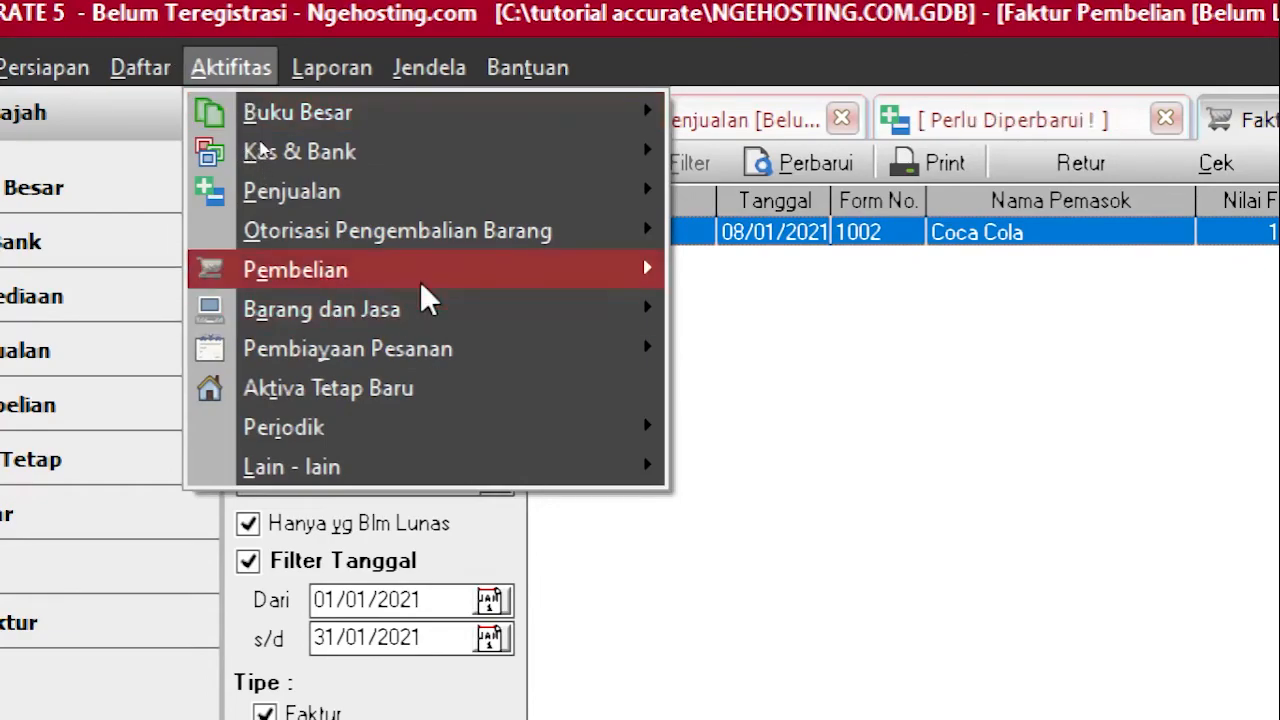
{"action": "mouse_move", "coordinate": [421, 284]}
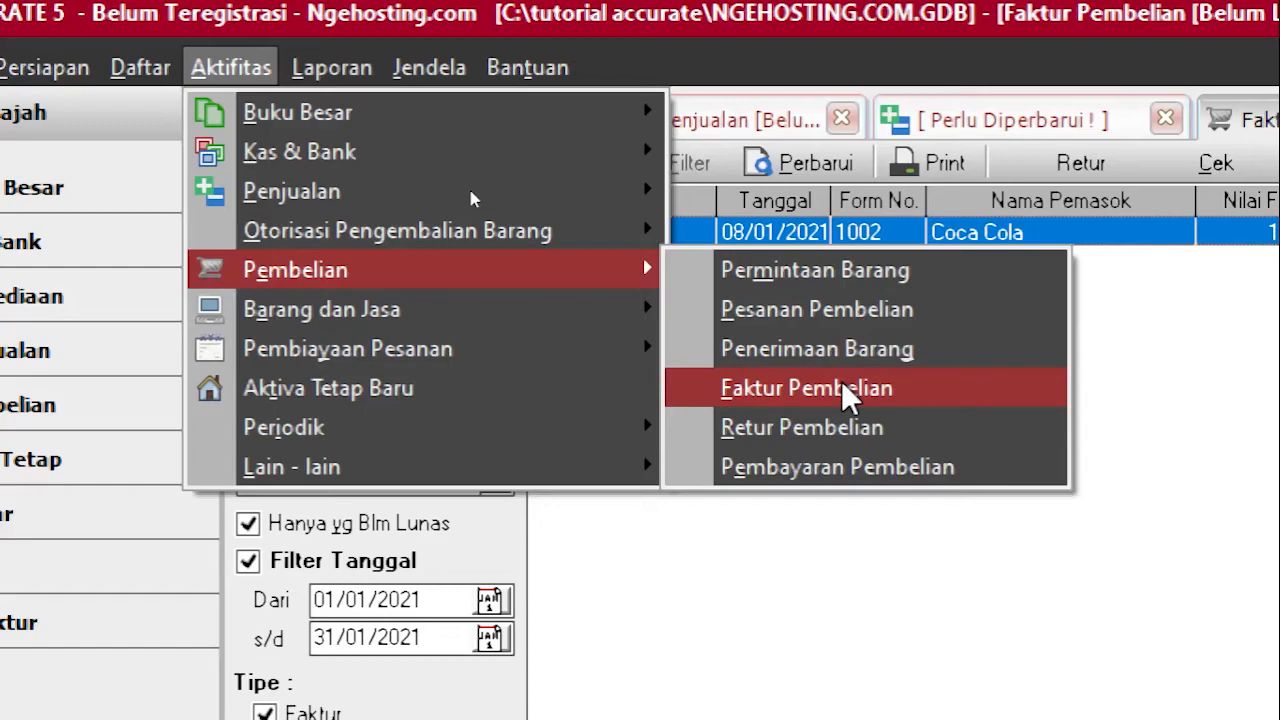
{"action": "left_click", "coordinate": [847, 463]}
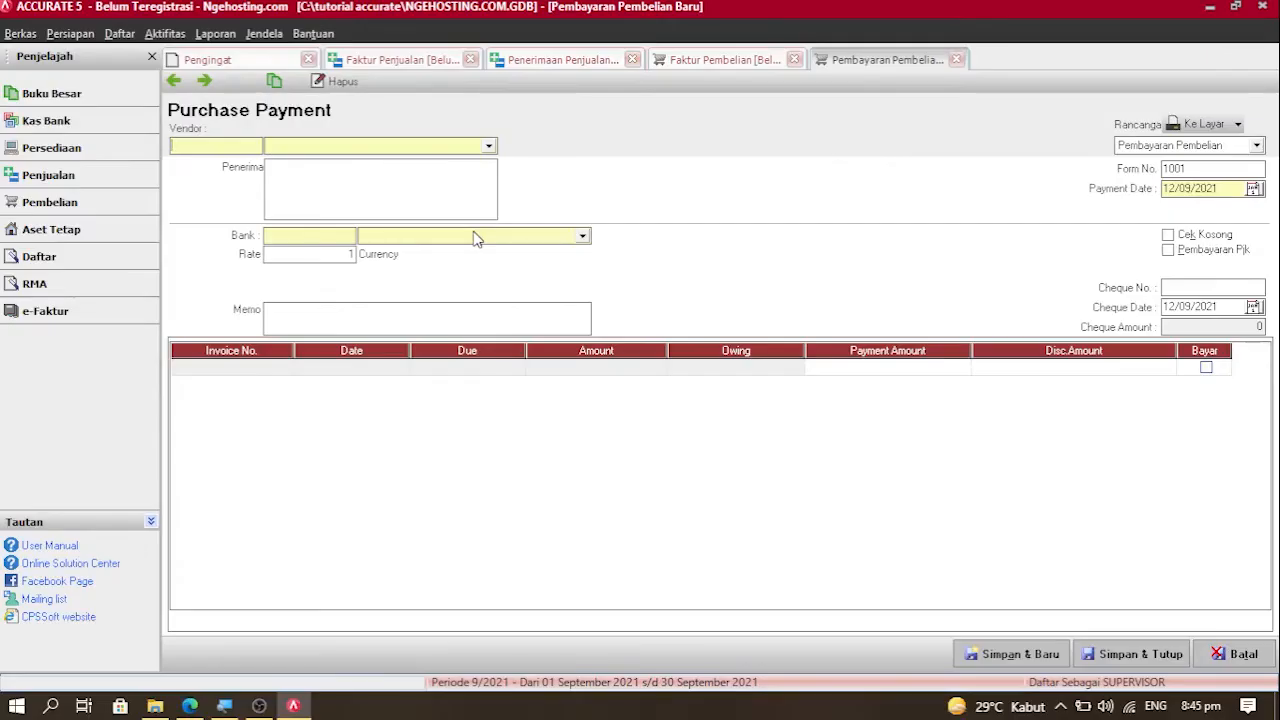
{"action": "left_click", "coordinate": [418, 147]}
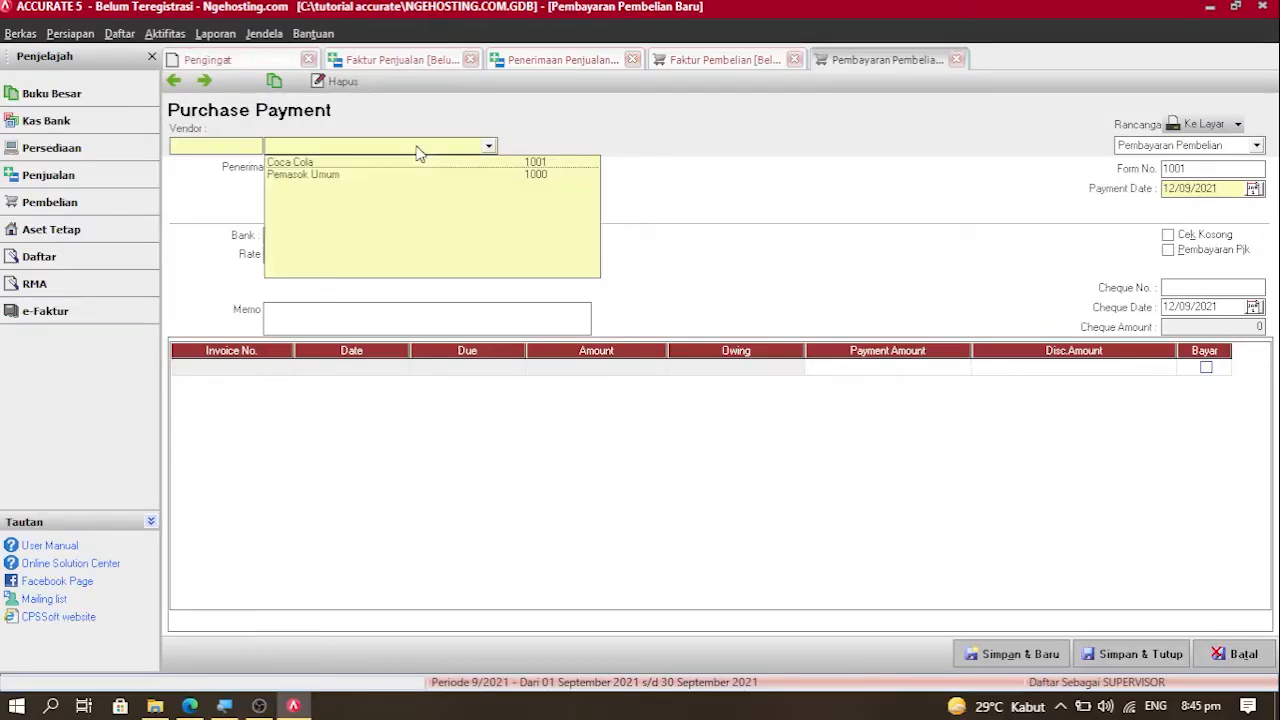
{"action": "key", "text": "Down"}
{"action": "key", "text": "Return"}
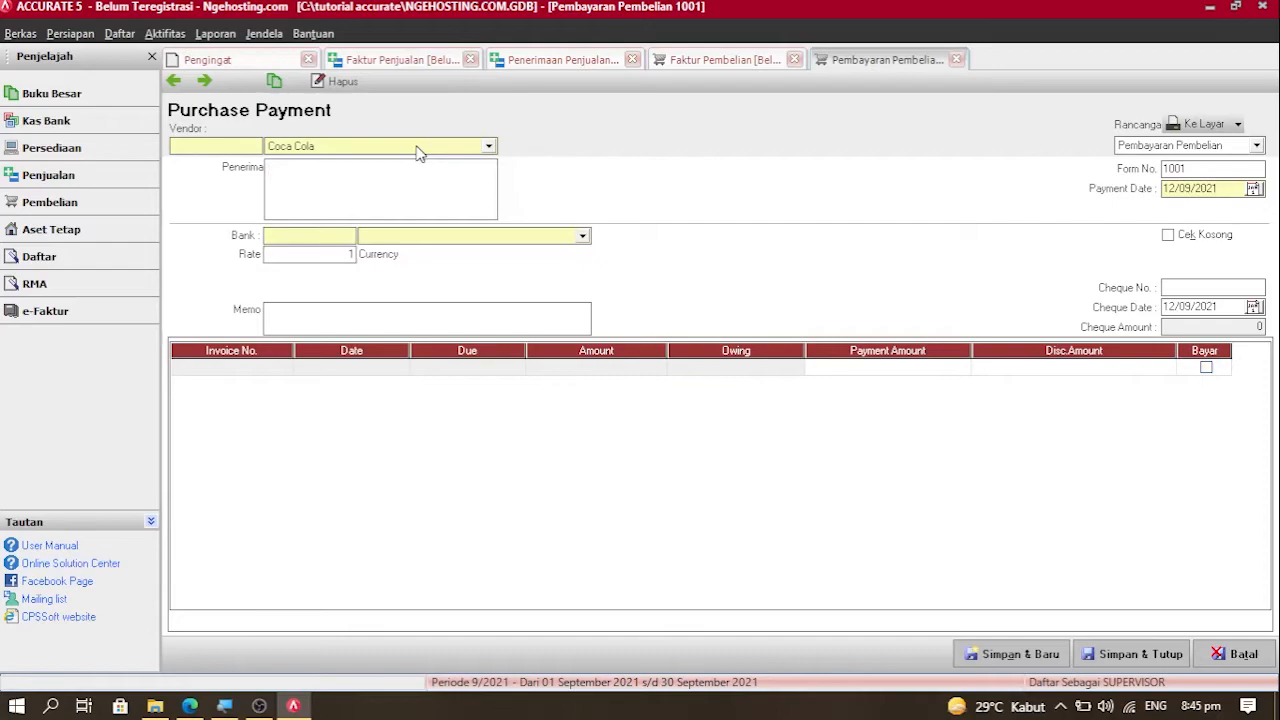
{"action": "left_click", "coordinate": [466, 238]}
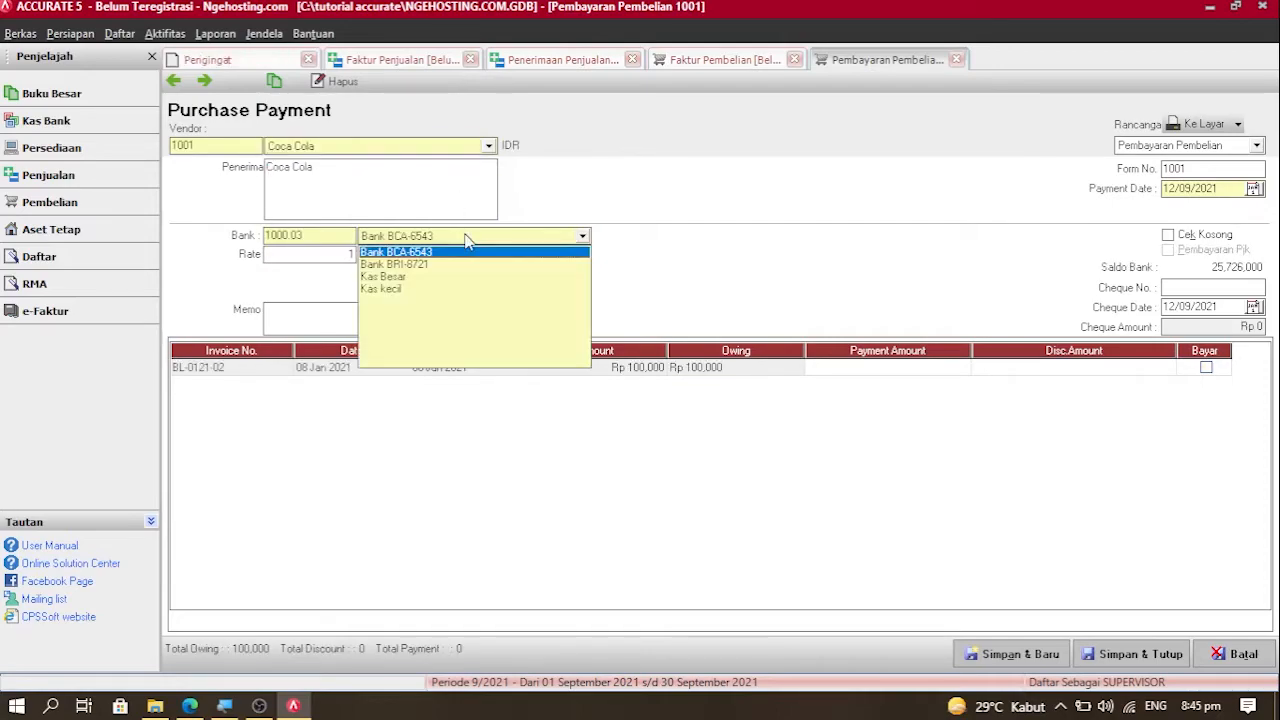
{"action": "key", "text": "Down"}
{"action": "key", "text": "Return"}
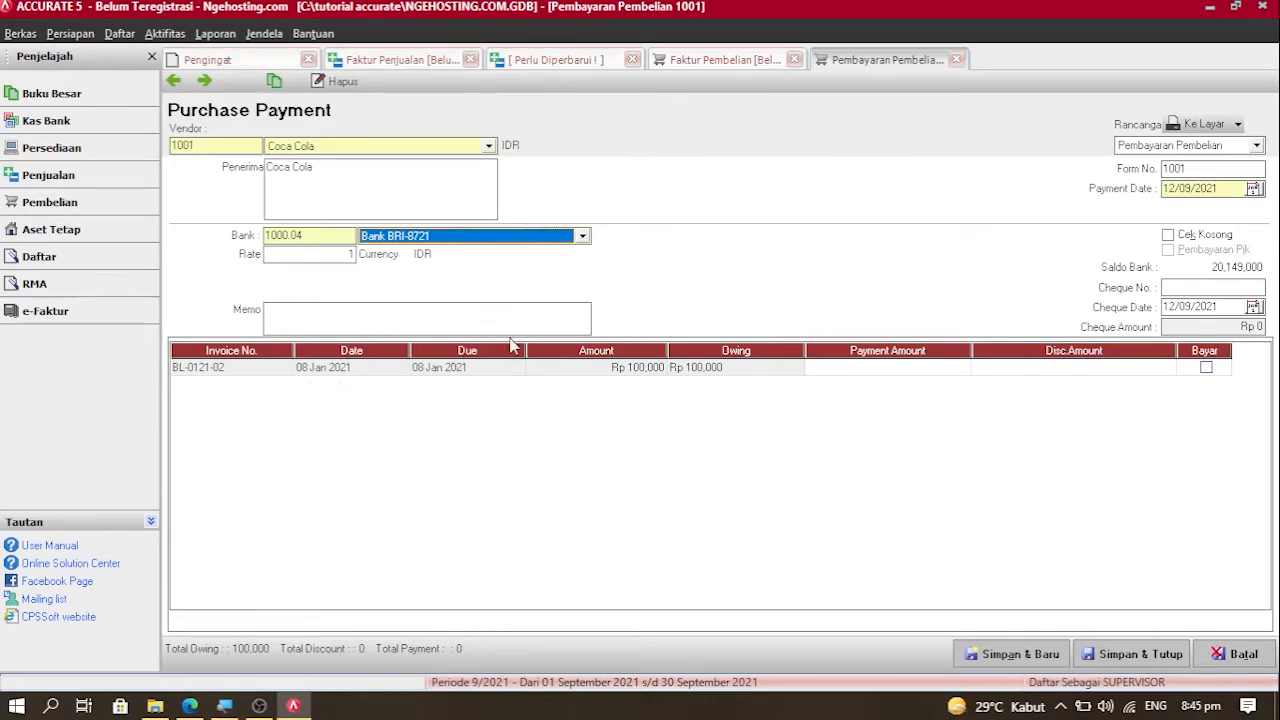
Step: Type the memo 'Pembayaran Pembelian Barang Dagang Kpd Coca Cola'
{"action": "left_click", "coordinate": [363, 308]}
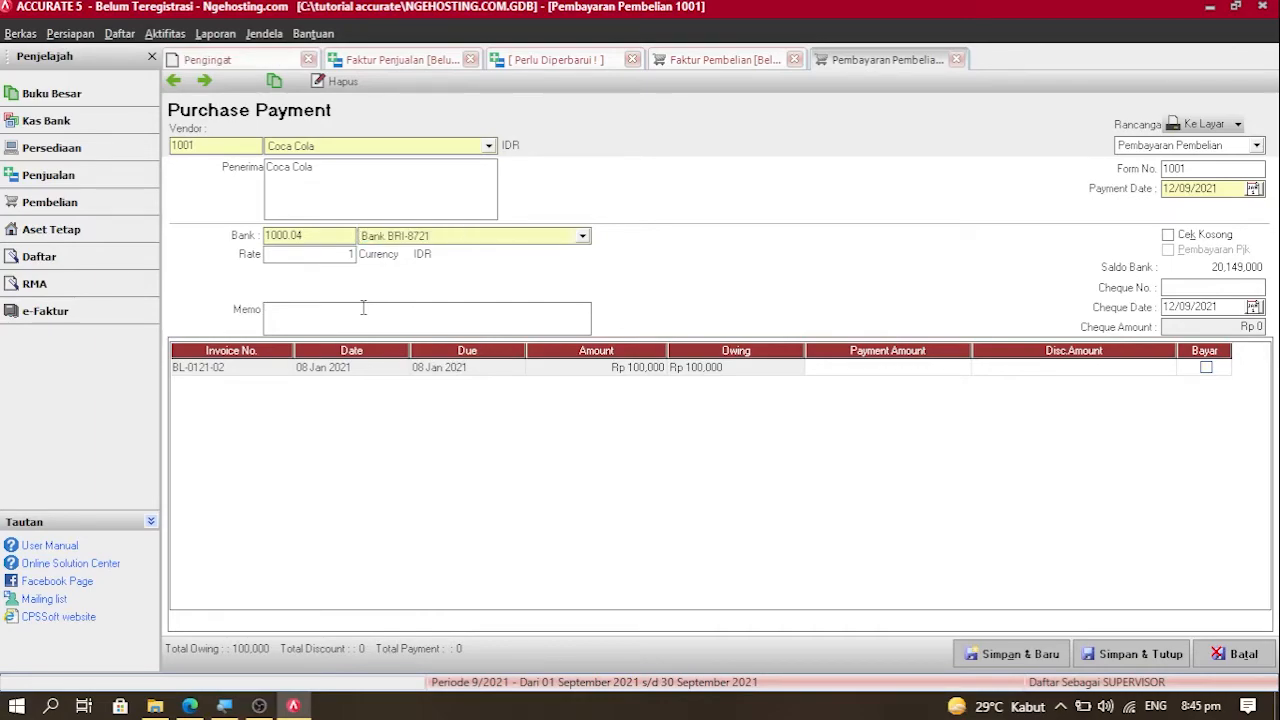
{"action": "type", "text": "p"}
{"action": "key", "text": "BackSpace"}
{"action": "type", "text": "Pemba"}
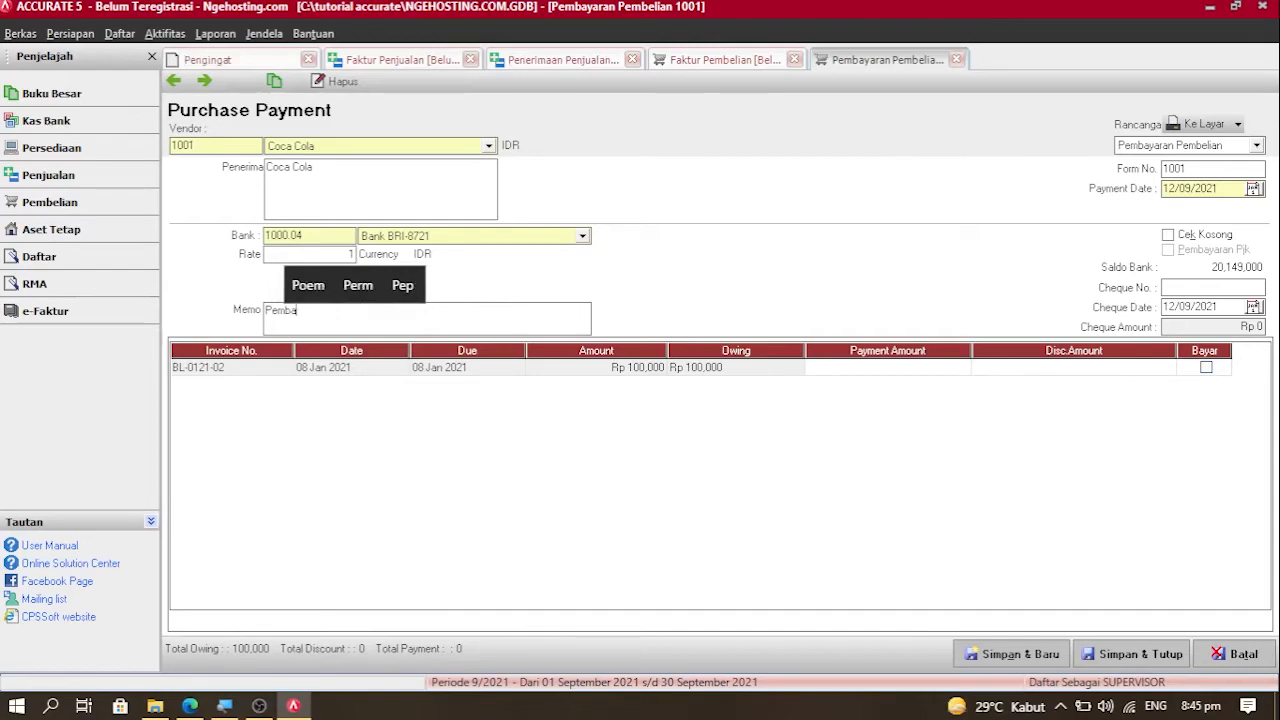
{"action": "type", "text": "yaran Pemb"}
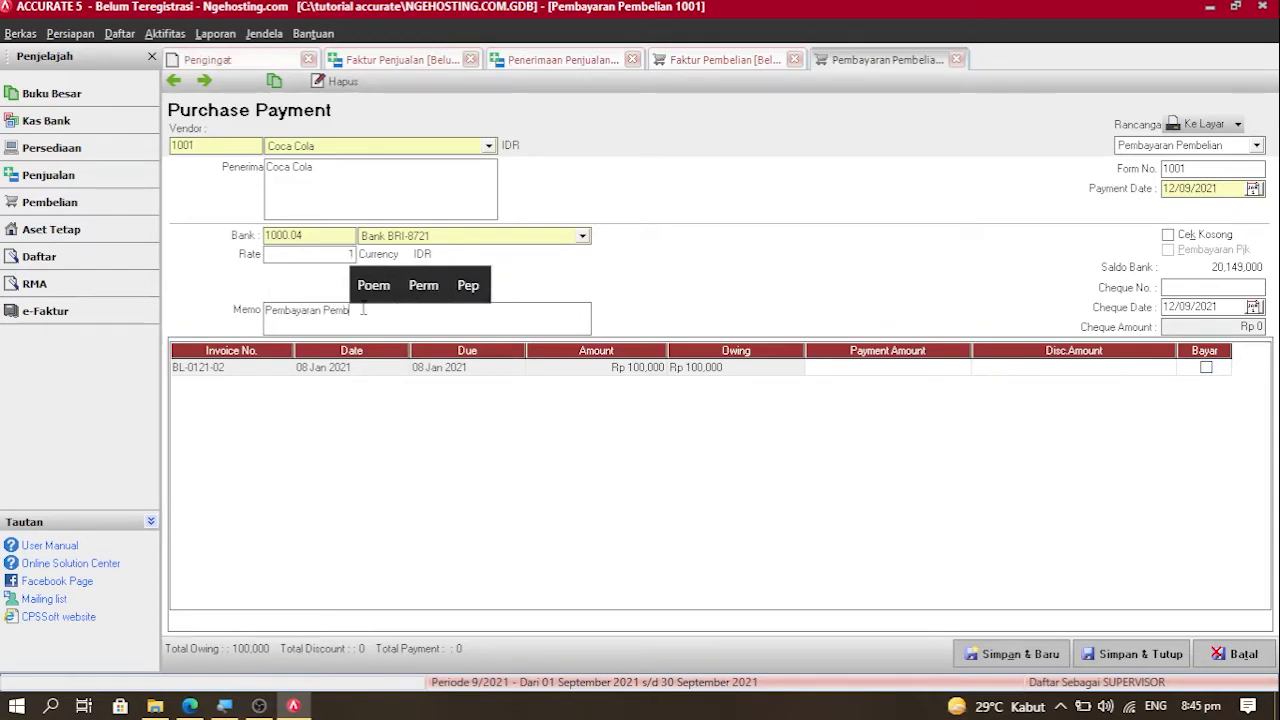
{"action": "type", "text": "elian Barang D"}
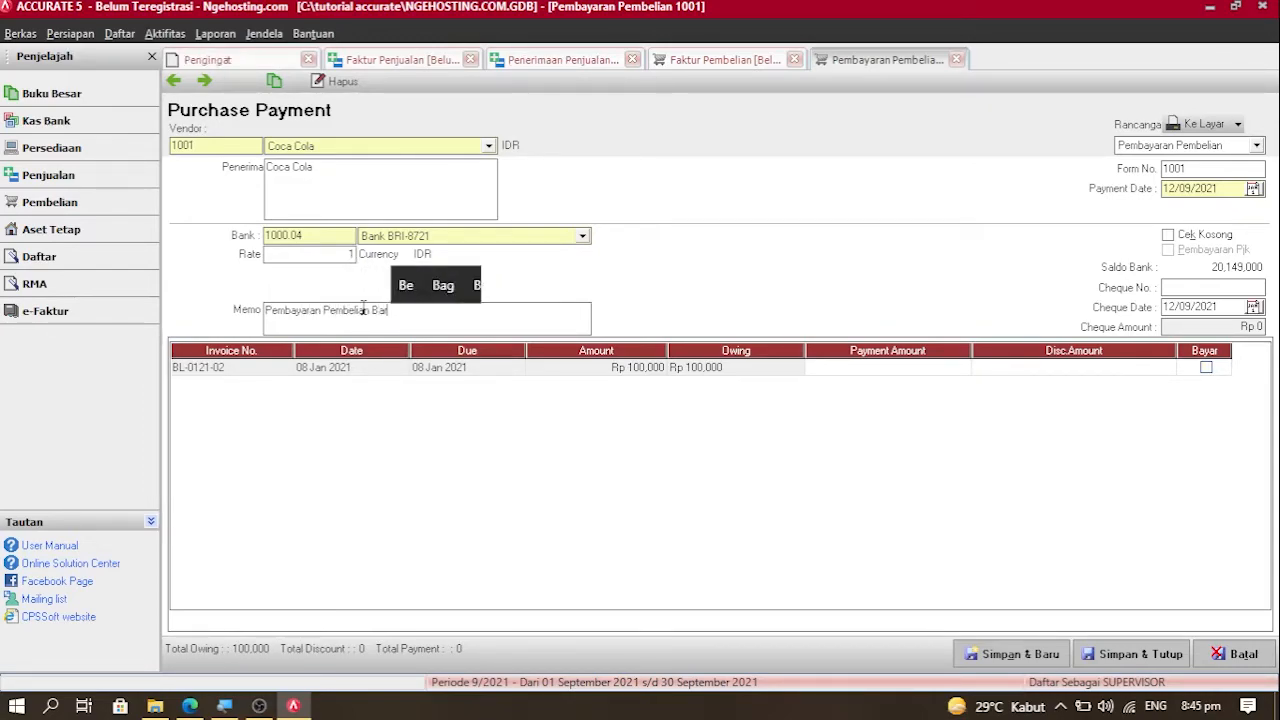
{"action": "type", "text": "agang Kp"}
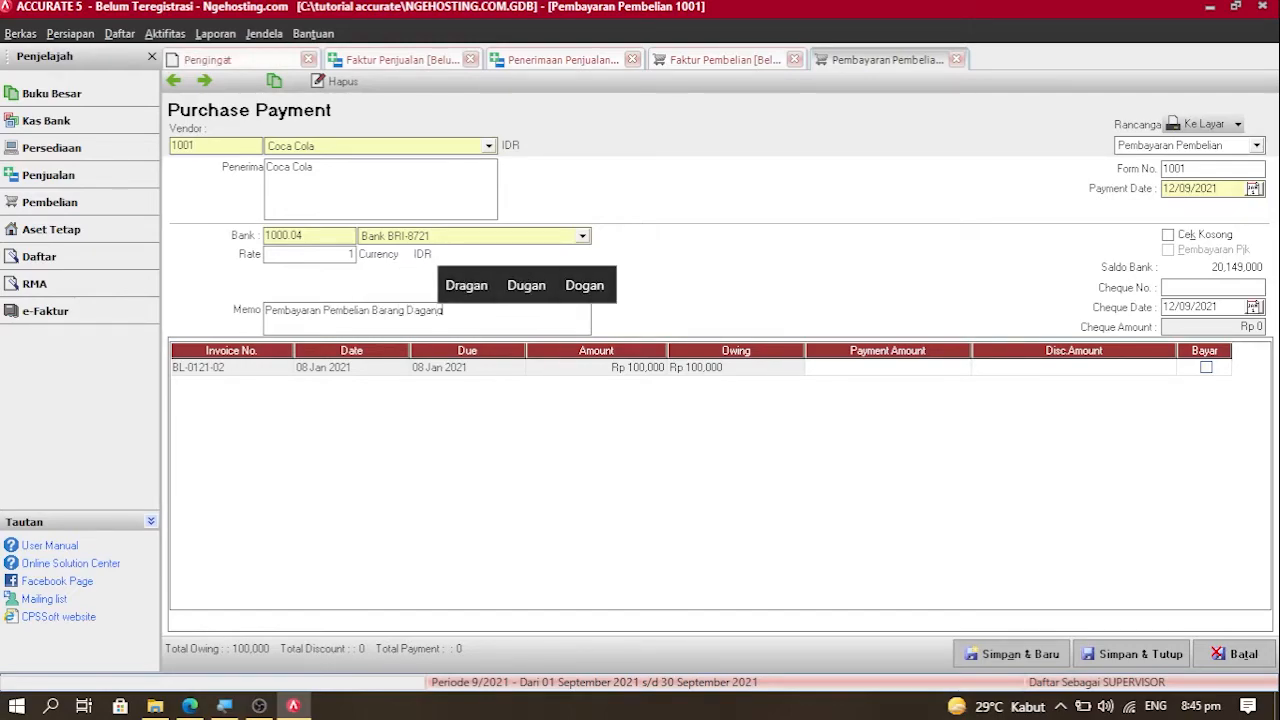
{"action": "type", "text": "C"}
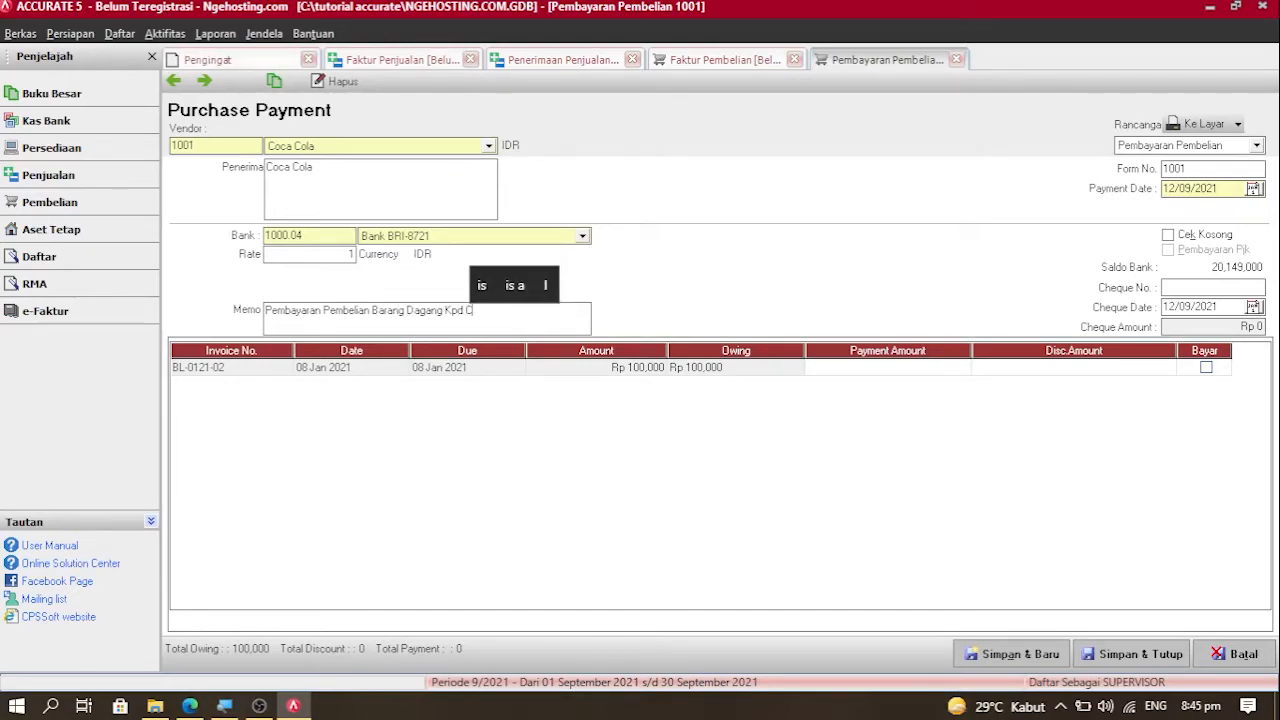
{"action": "type", "text": "oca Cola"}
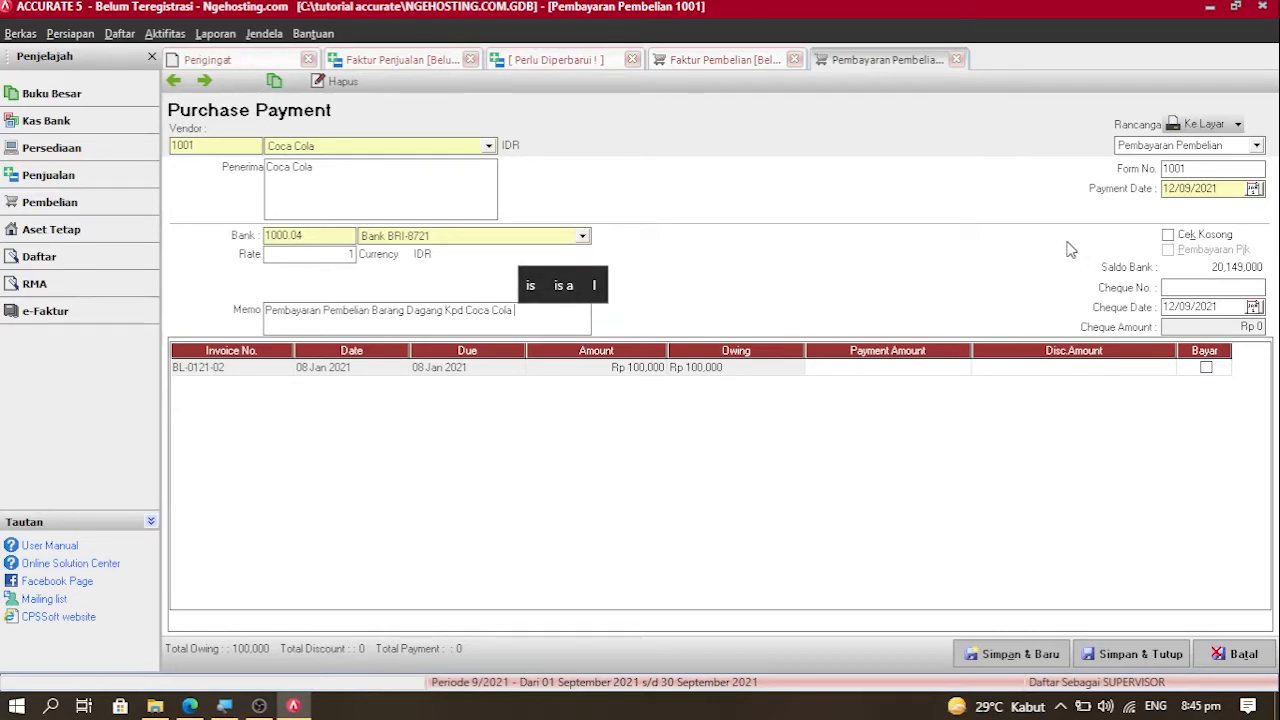
Step: Set payment and cheque dates to 09/01/2021 and switch the paying account to Kas Besar
{"action": "left_click", "coordinate": [1229, 190]}
{"action": "key", "text": "BackSpace"}
{"action": "key", "text": "BackSpace"}
{"action": "key", "text": "BackSpace"}
{"action": "key", "text": "BackSpace"}
{"action": "key", "text": "BackSpace"}
{"action": "key", "text": "BackSpace"}
{"action": "key", "text": "BackSpace"}
{"action": "key", "text": "BackSpace"}
{"action": "key", "text": "BackSpace"}
{"action": "key", "text": "BackSpace"}
{"action": "type", "text": "09012021"}
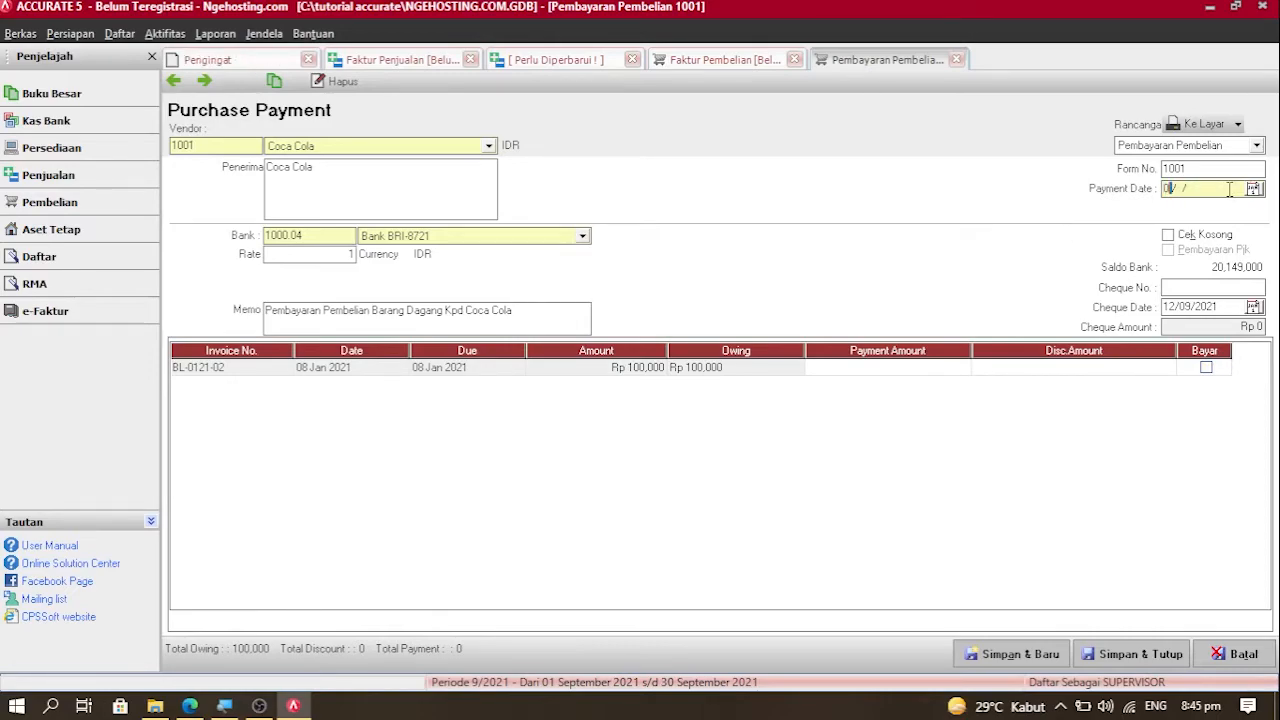
{"action": "left_click_drag", "start_coordinate": [1228, 190], "coordinate": [1136, 207]}
{"action": "key", "text": "ctrl+c"}
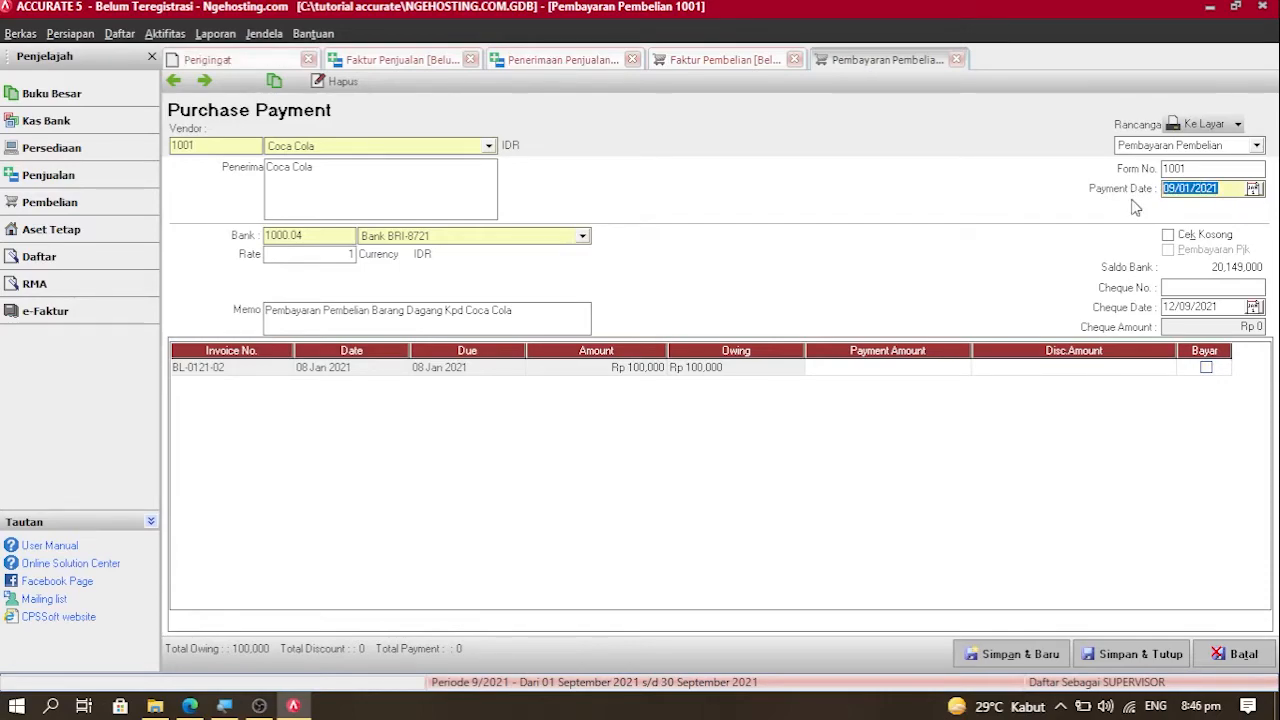
{"action": "left_click", "coordinate": [1226, 308]}
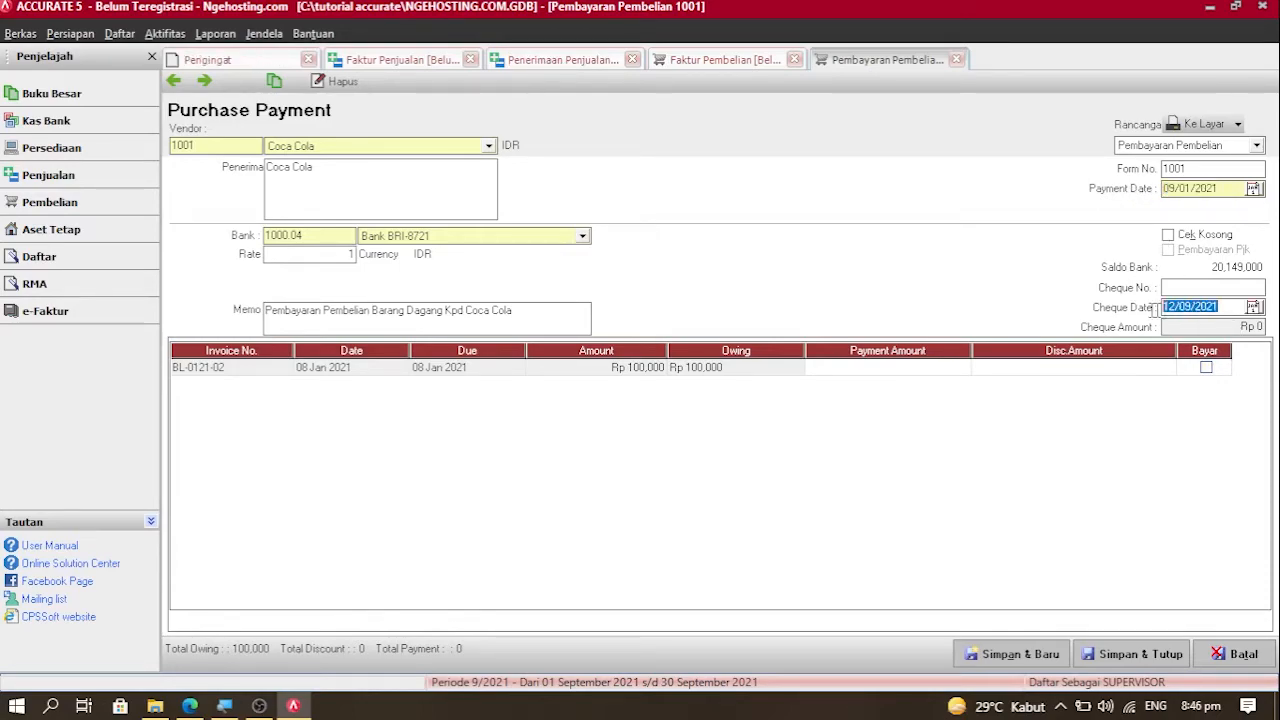
{"action": "key", "text": "ctrl+v"}
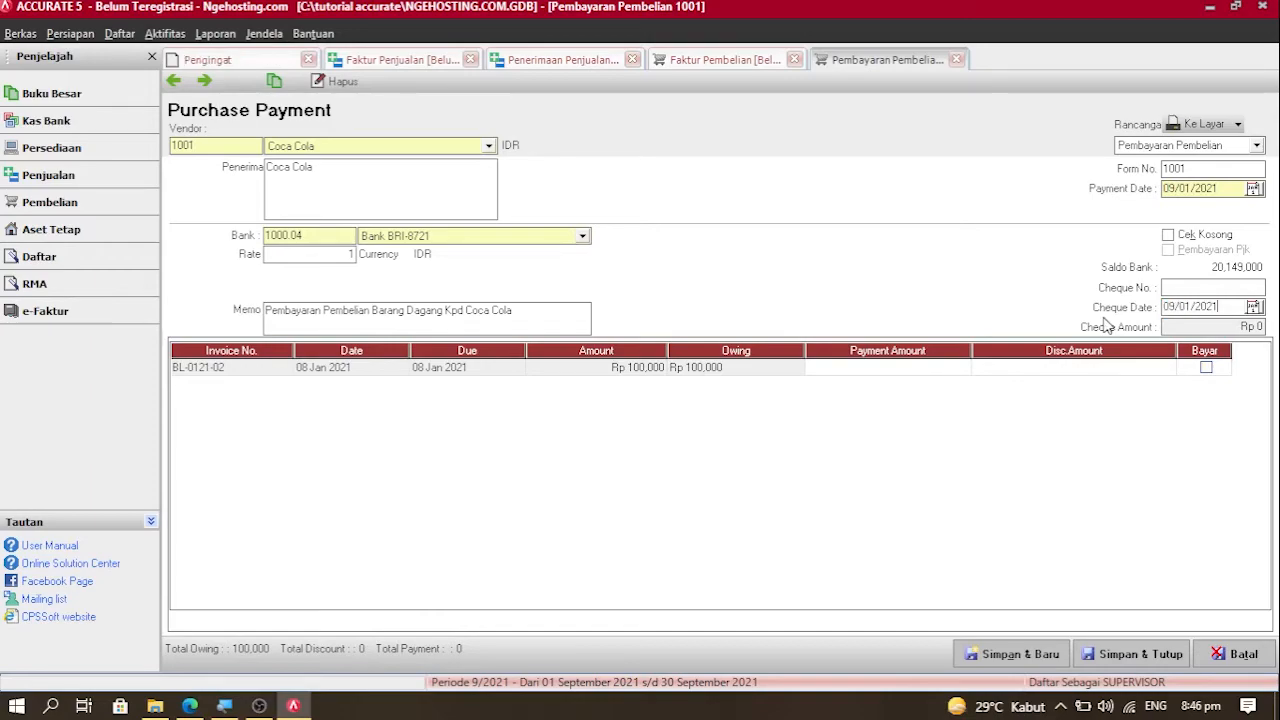
{"action": "left_click", "coordinate": [564, 238]}
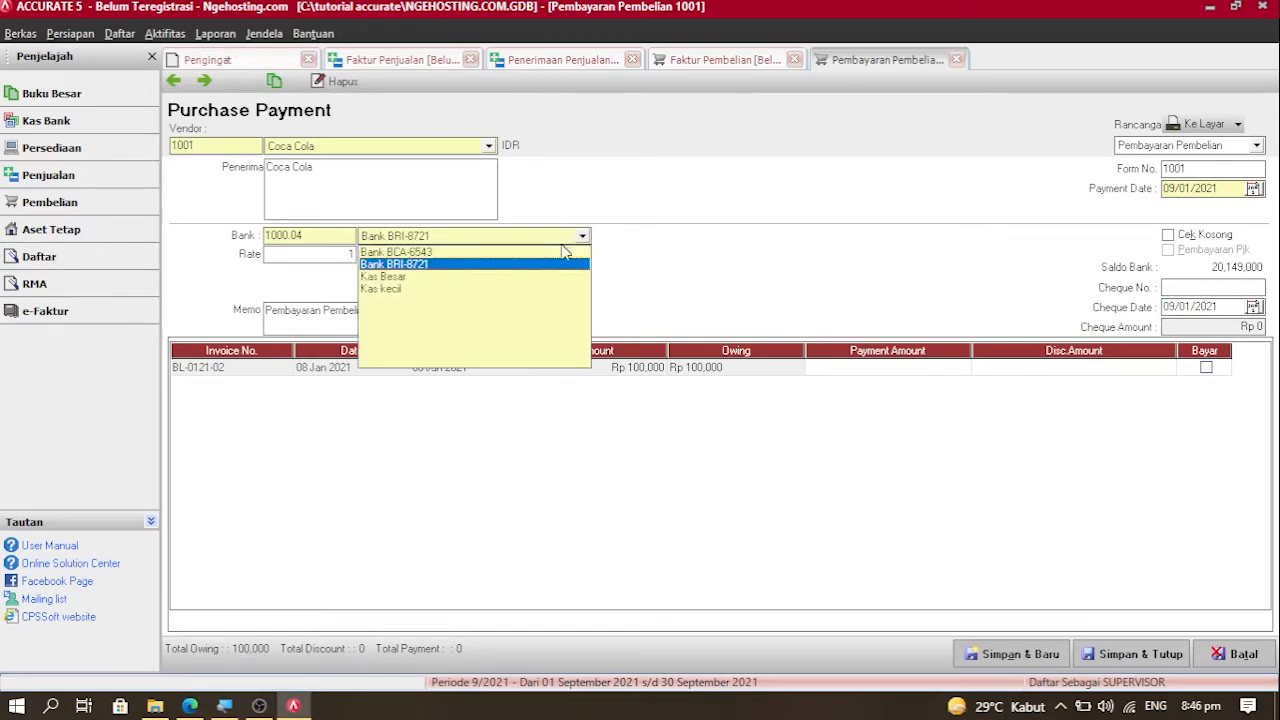
{"action": "left_click", "coordinate": [536, 279]}
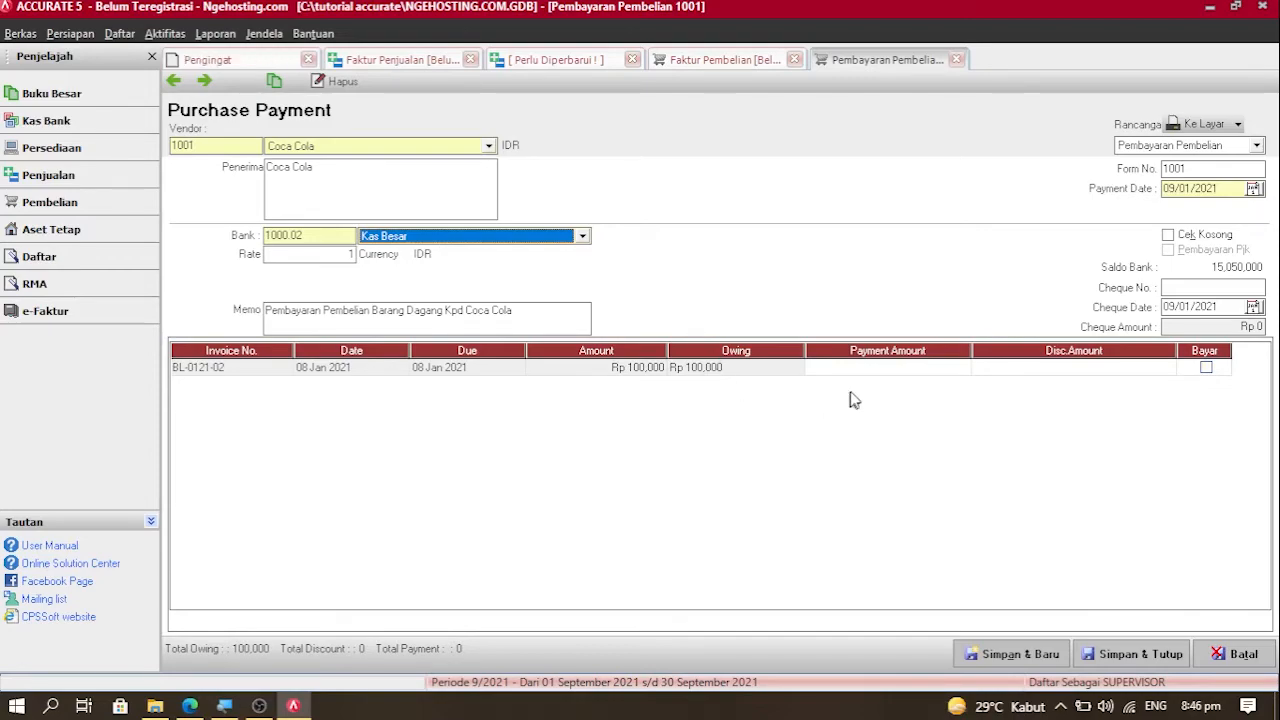
Step: Pay Rp 50,000 on invoice BL-0121-02 with cheque number 1001 and save
{"action": "left_click", "coordinate": [1205, 368]}
{"action": "left_click", "coordinate": [1205, 368]}
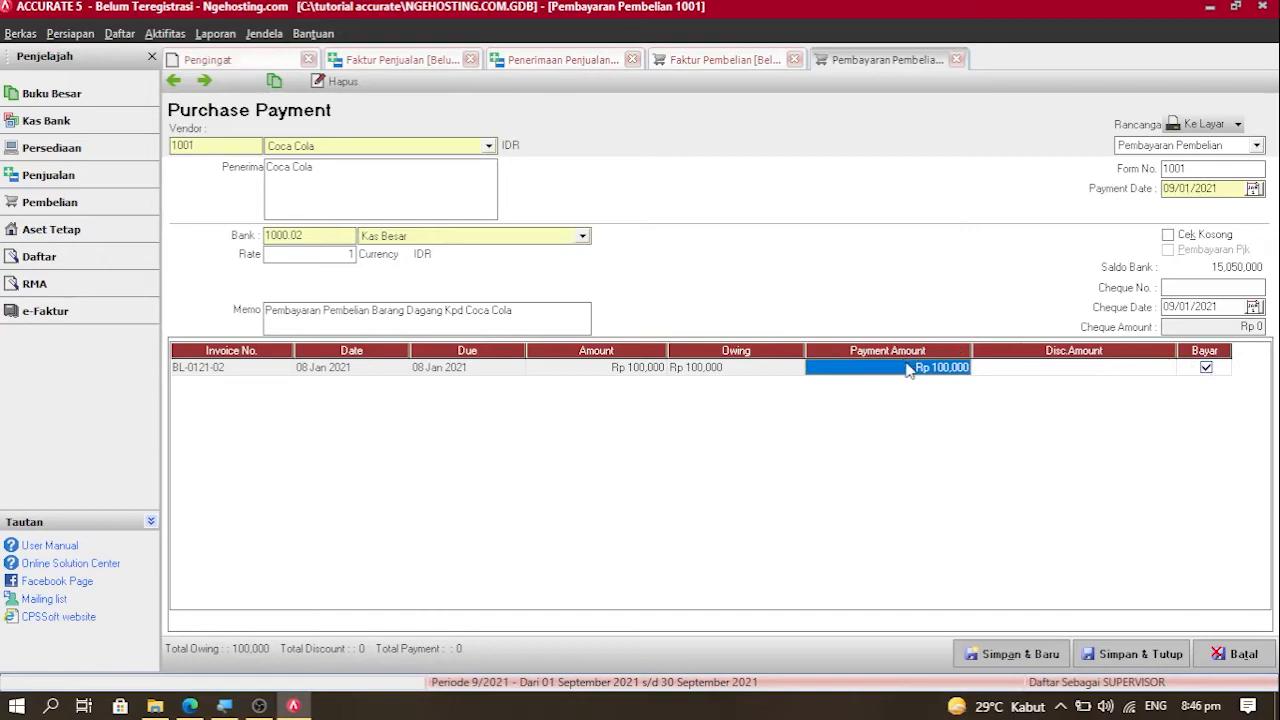
{"action": "type", "text": "5"}
{"action": "type", "text": "0,000"}
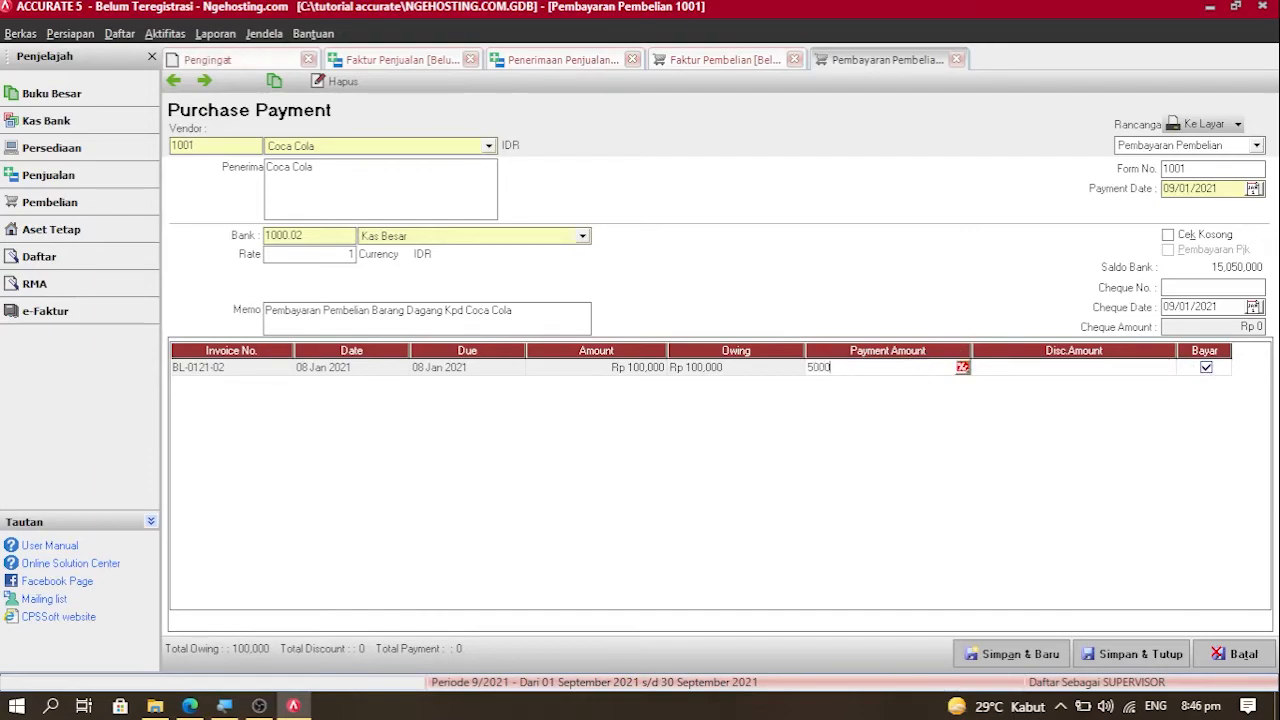
{"action": "key", "text": "Tab"}
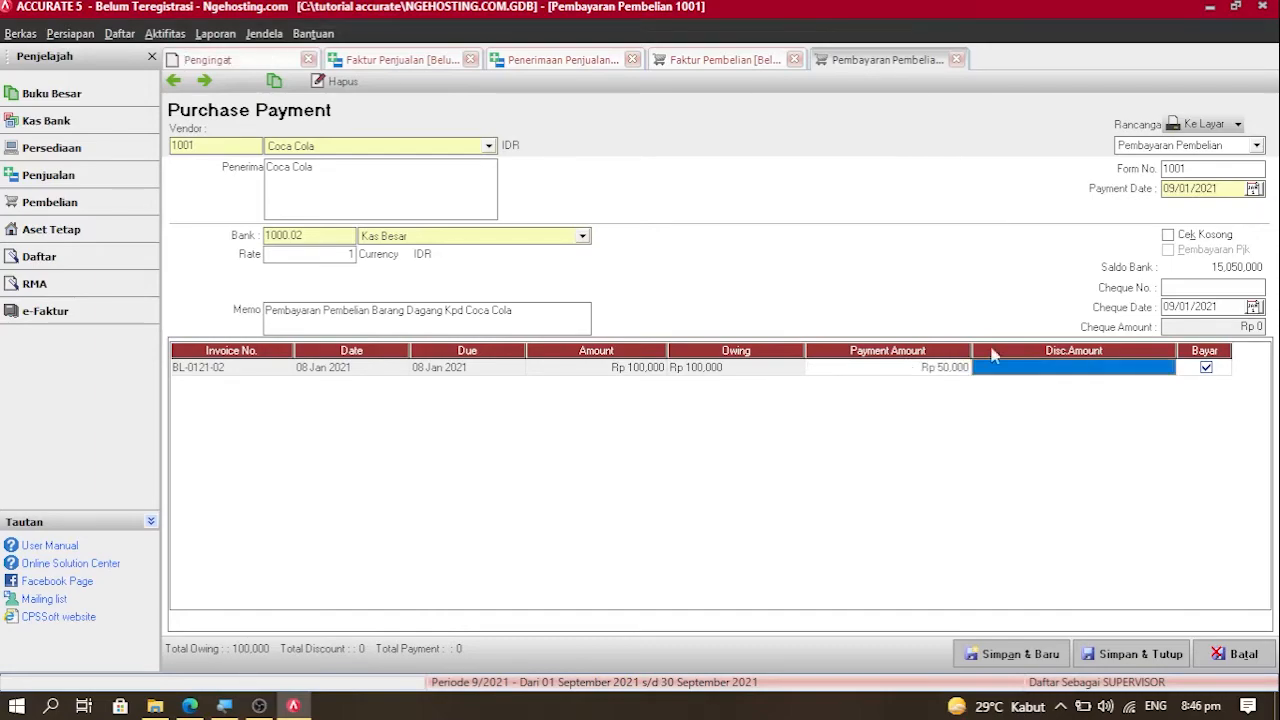
{"action": "key", "text": "Tab"}
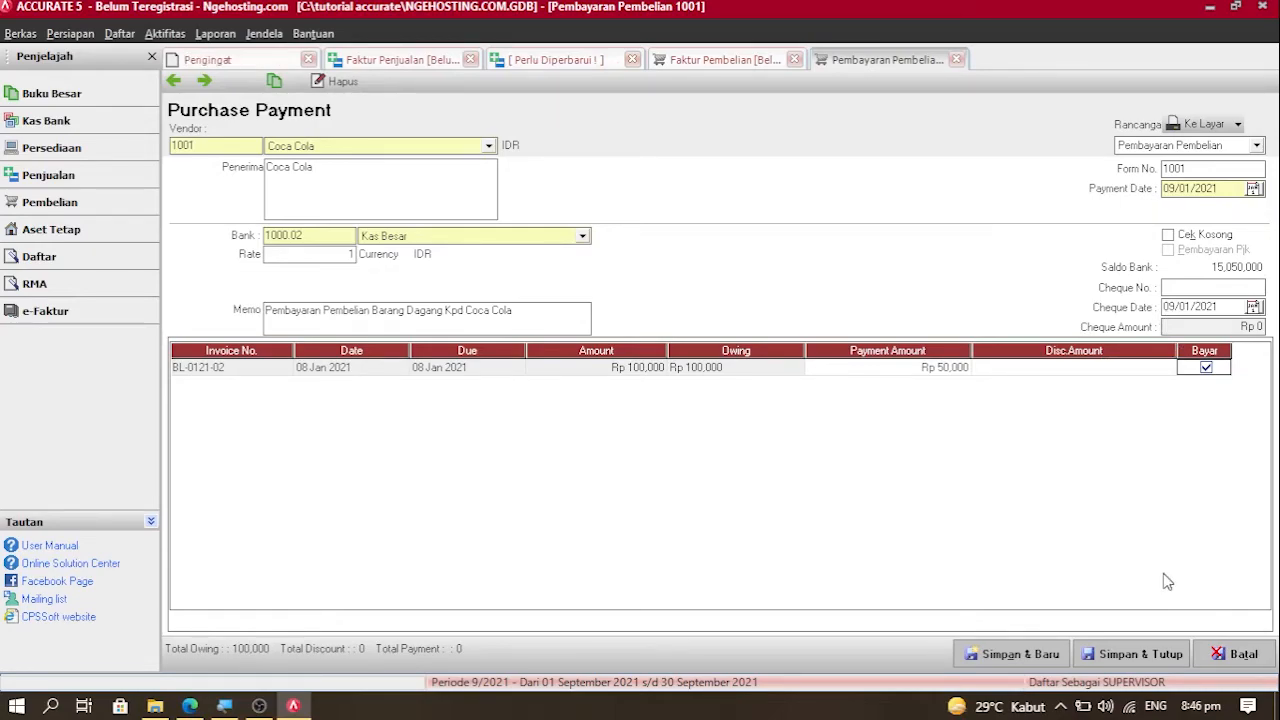
{"action": "left_click", "coordinate": [1195, 288]}
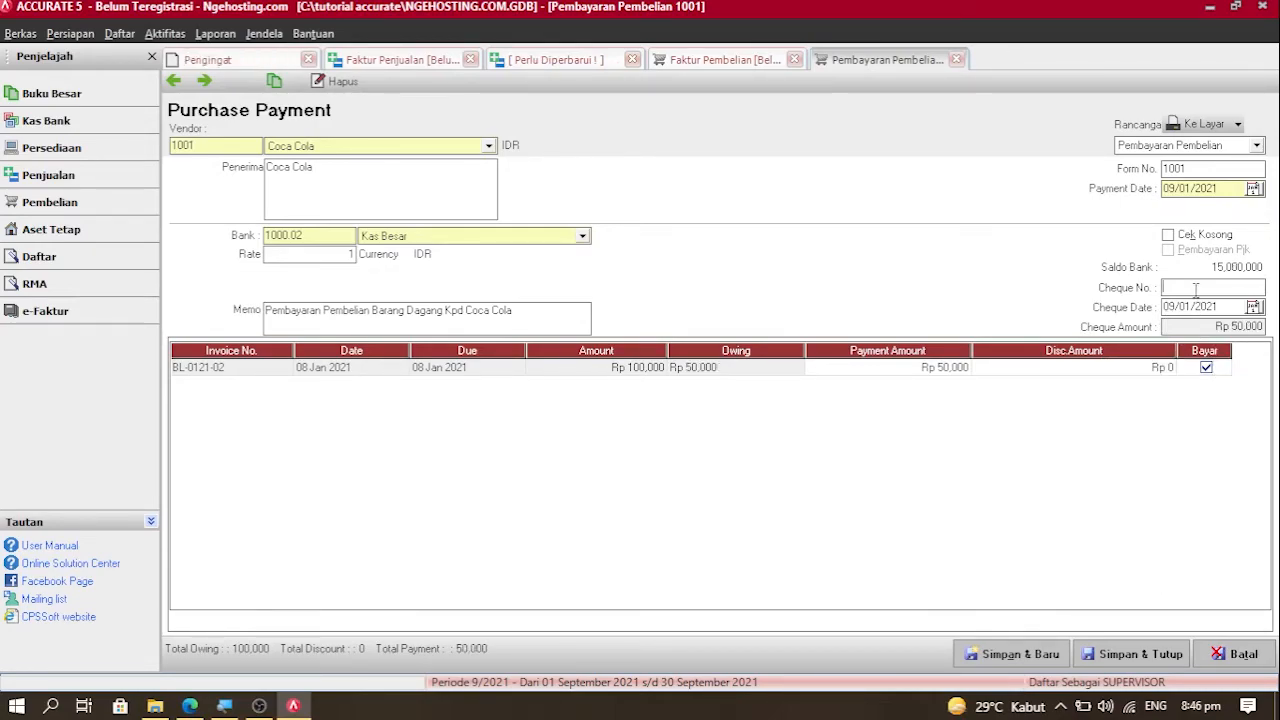
{"action": "left_click", "coordinate": [1246, 330]}
{"action": "left_click", "coordinate": [1217, 431]}
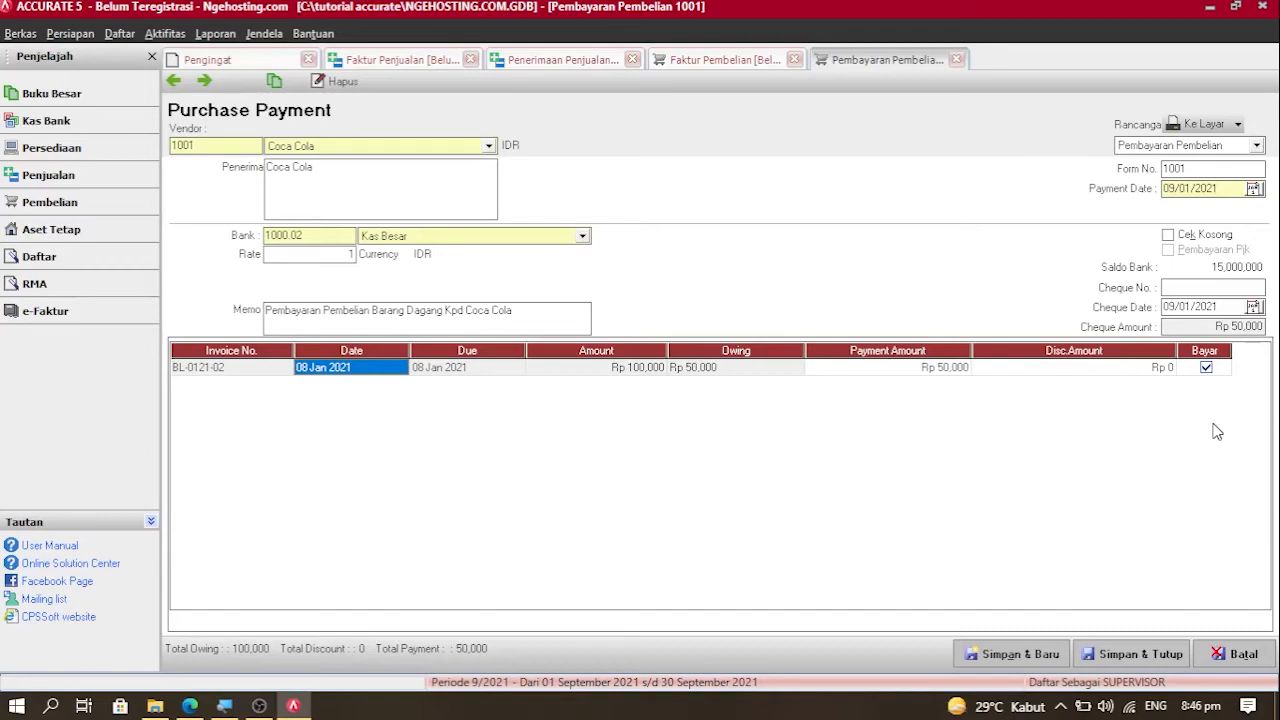
{"action": "left_click", "coordinate": [1199, 167]}
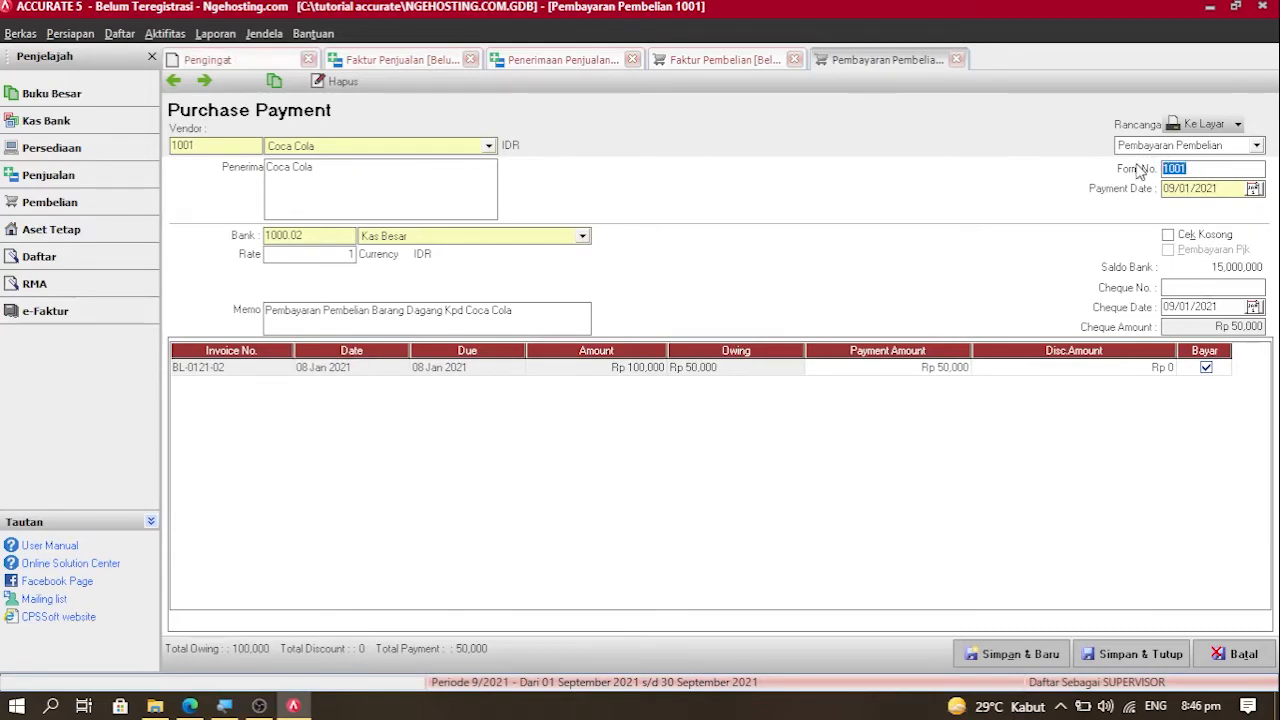
{"action": "left_click", "coordinate": [1208, 286]}
{"action": "type", "text": "1001"}
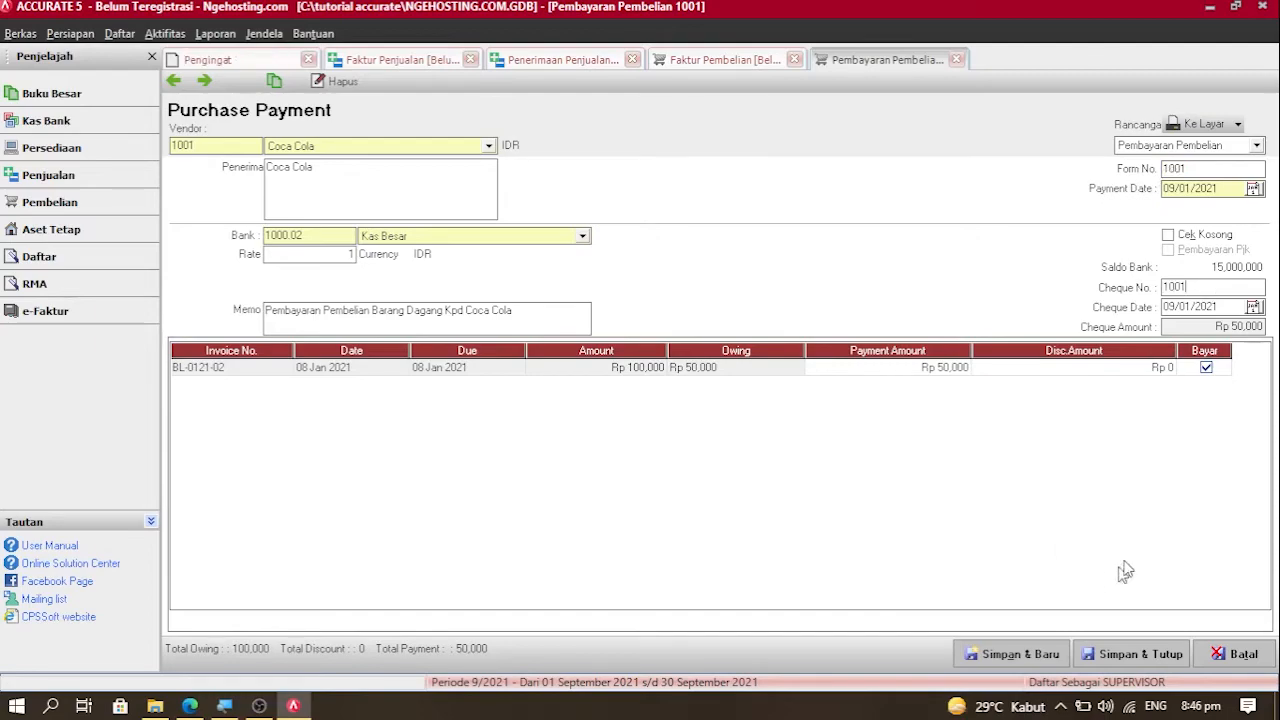
{"action": "left_click", "coordinate": [1140, 655]}
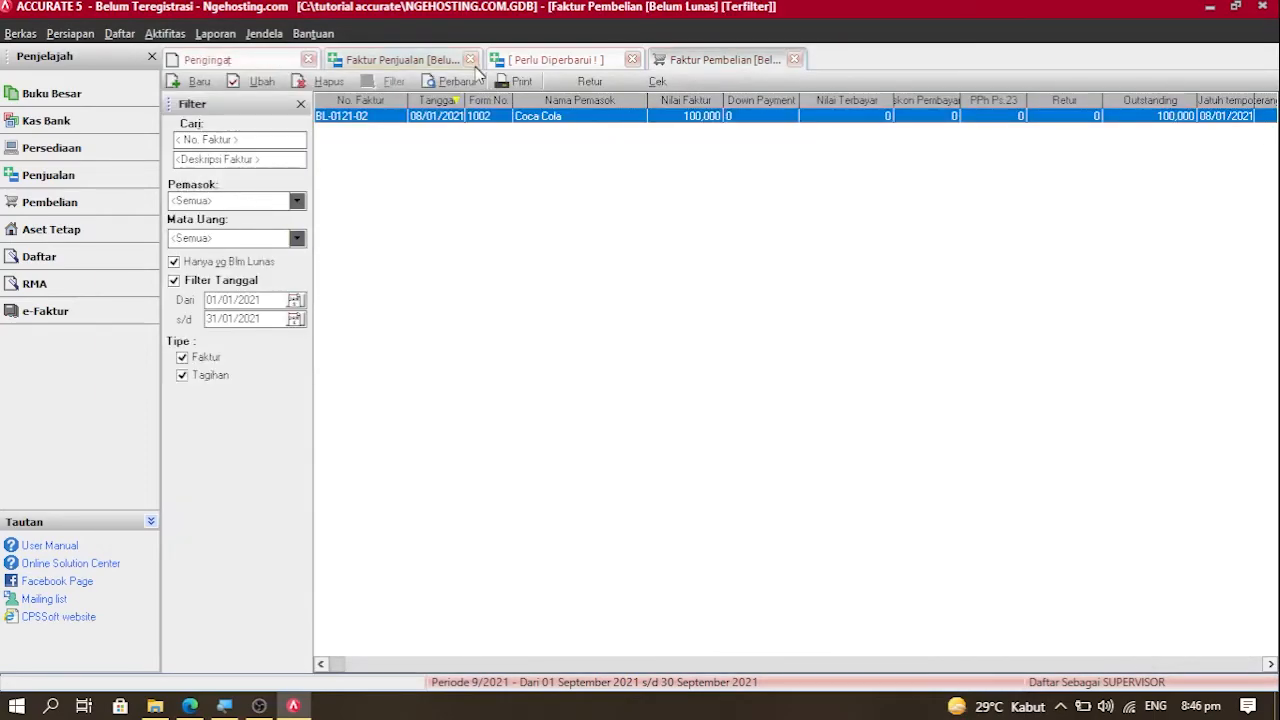
Step: Reopen invoice BL-0121-02 and start a supplier payment from Bank BRI-8721
{"action": "left_click", "coordinate": [468, 82]}
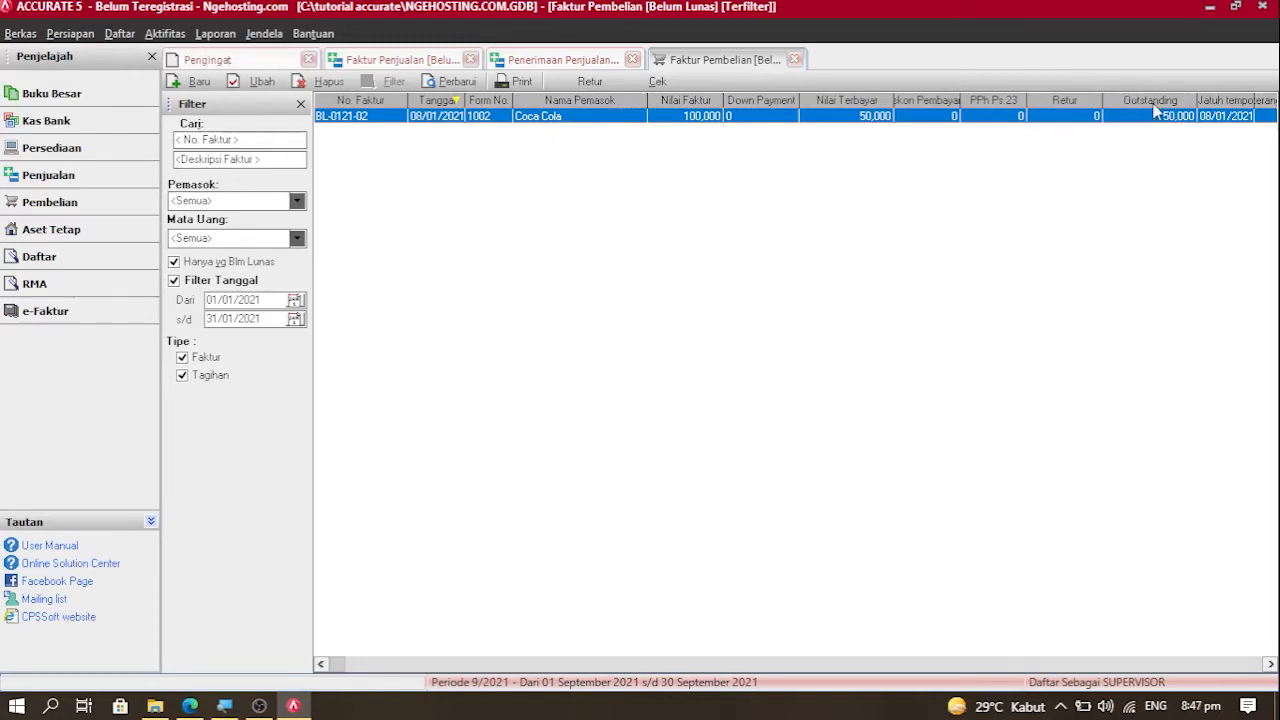
{"action": "double_click", "coordinate": [748, 117]}
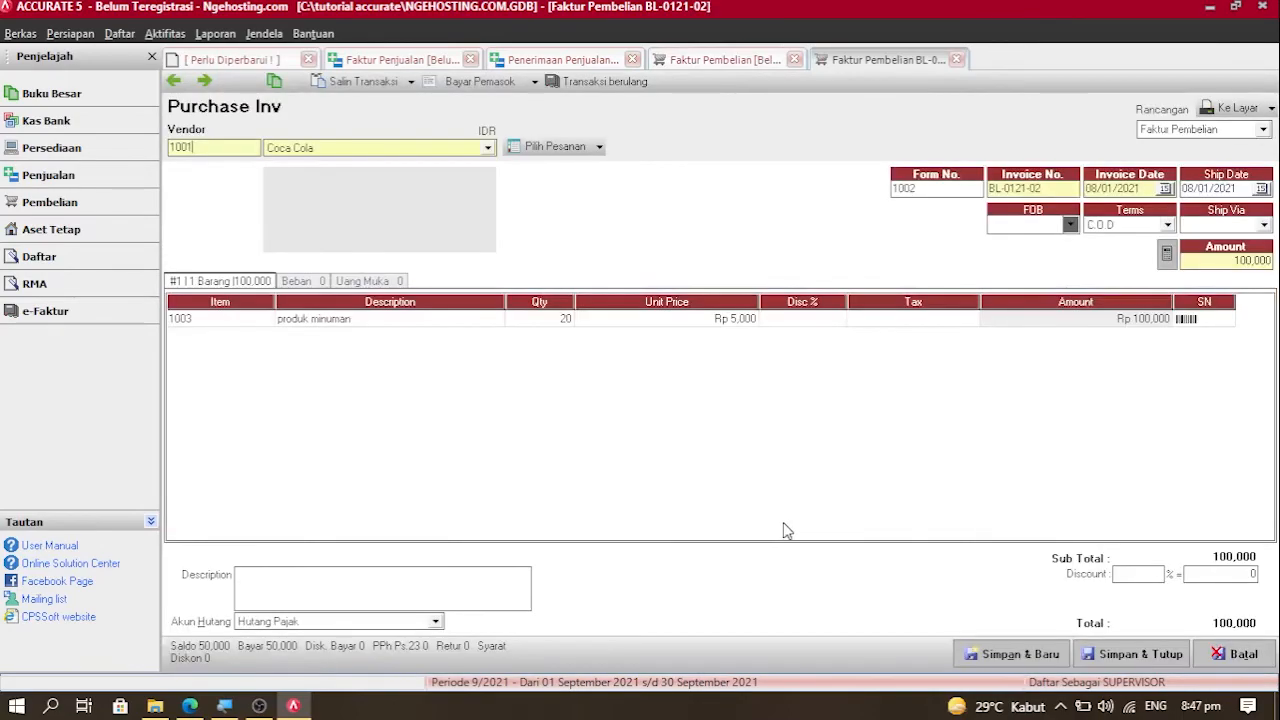
{"action": "left_click", "coordinate": [470, 81]}
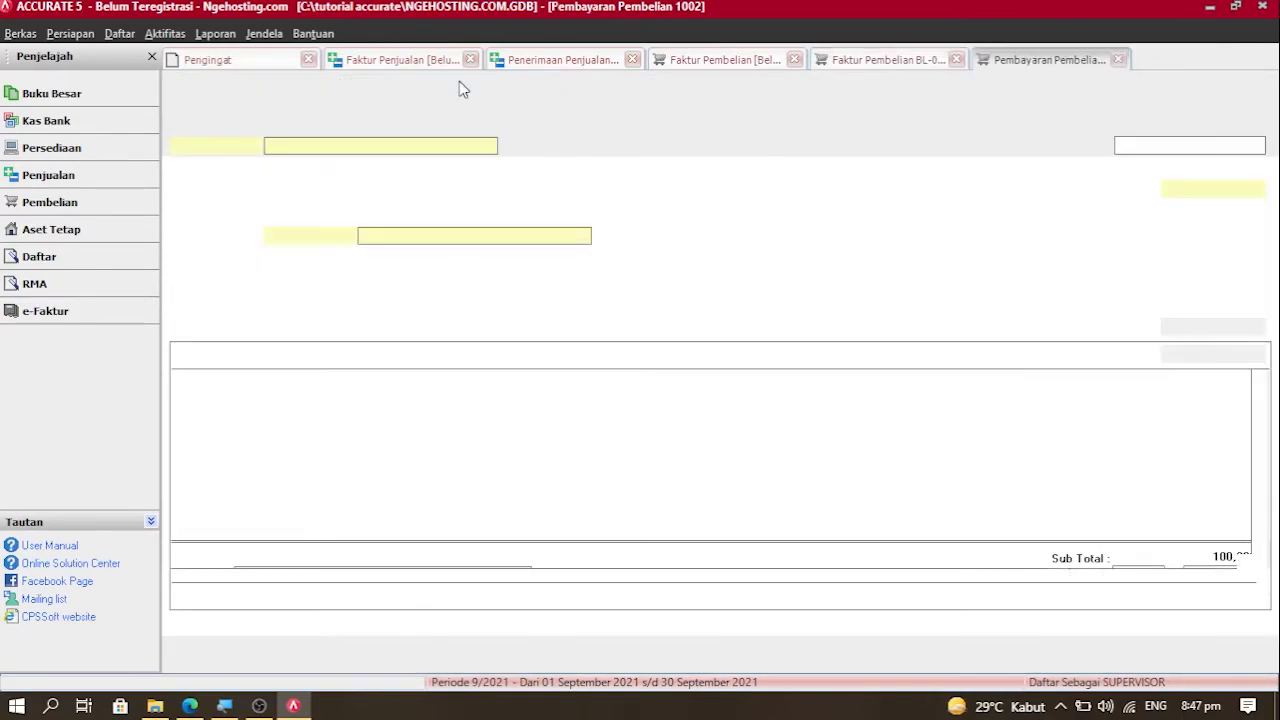
{"action": "left_click", "coordinate": [441, 238]}
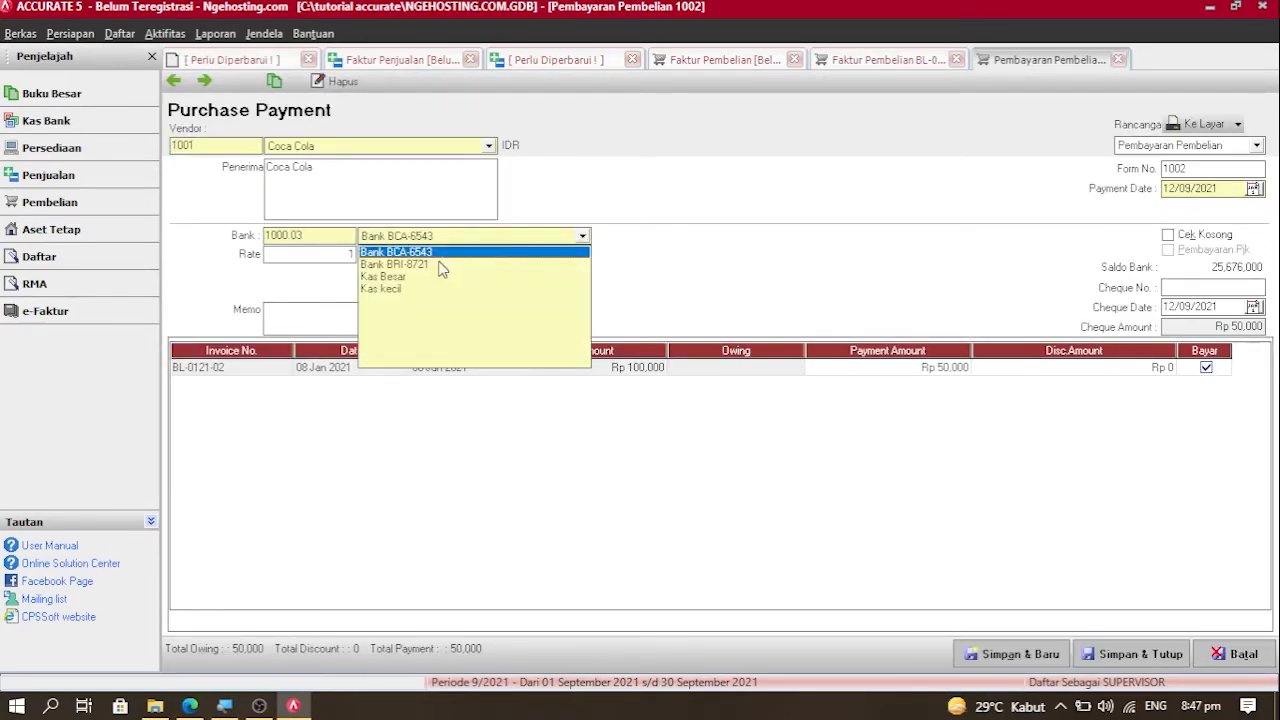
{"action": "left_click", "coordinate": [420, 264]}
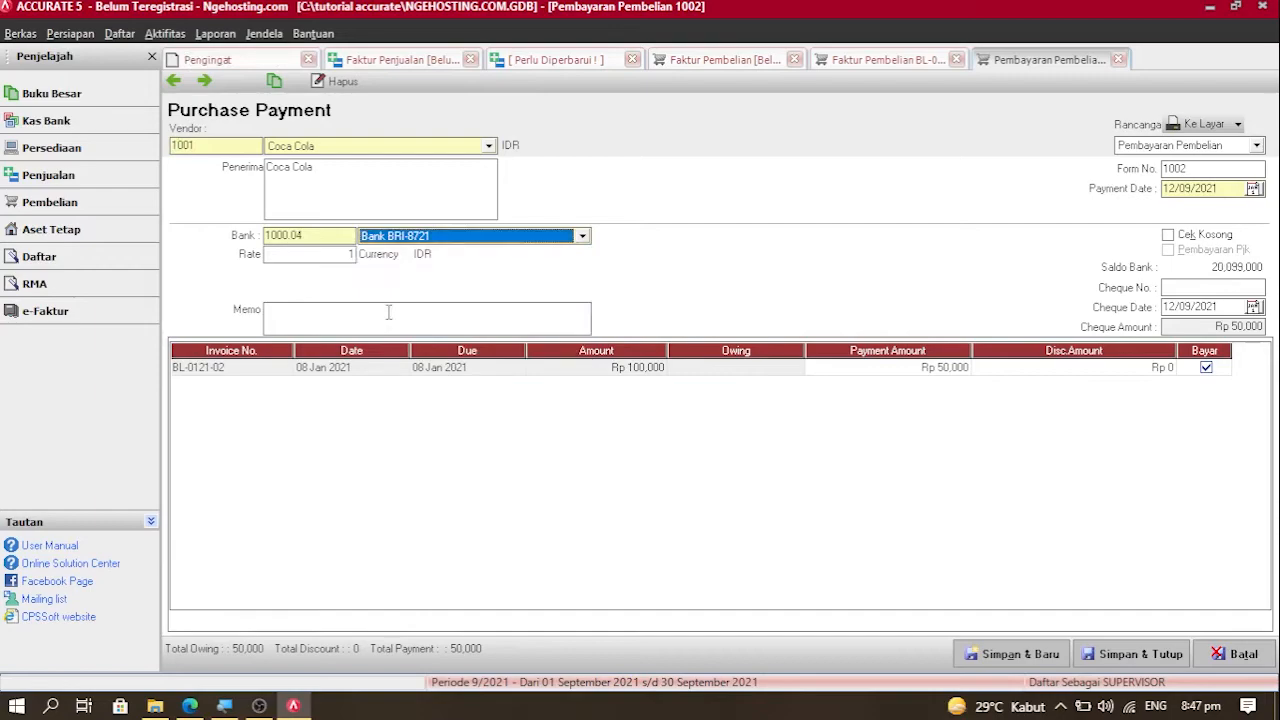
Step: Add the memo 'Pembayaran Pembelian Barang Dagang Kepada Coca Cola', date it 09/01/2021, and save
{"action": "left_click", "coordinate": [388, 312]}
{"action": "type", "text": "P"}
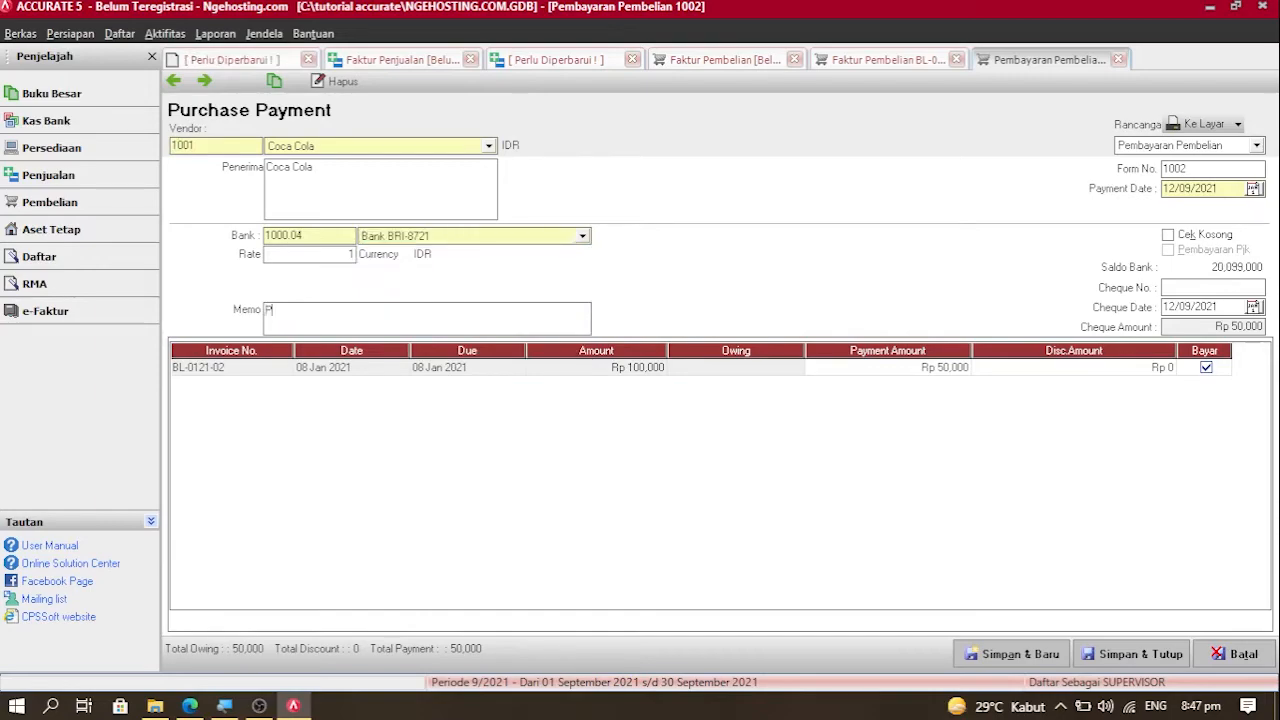
{"action": "type", "text": "ebay"}
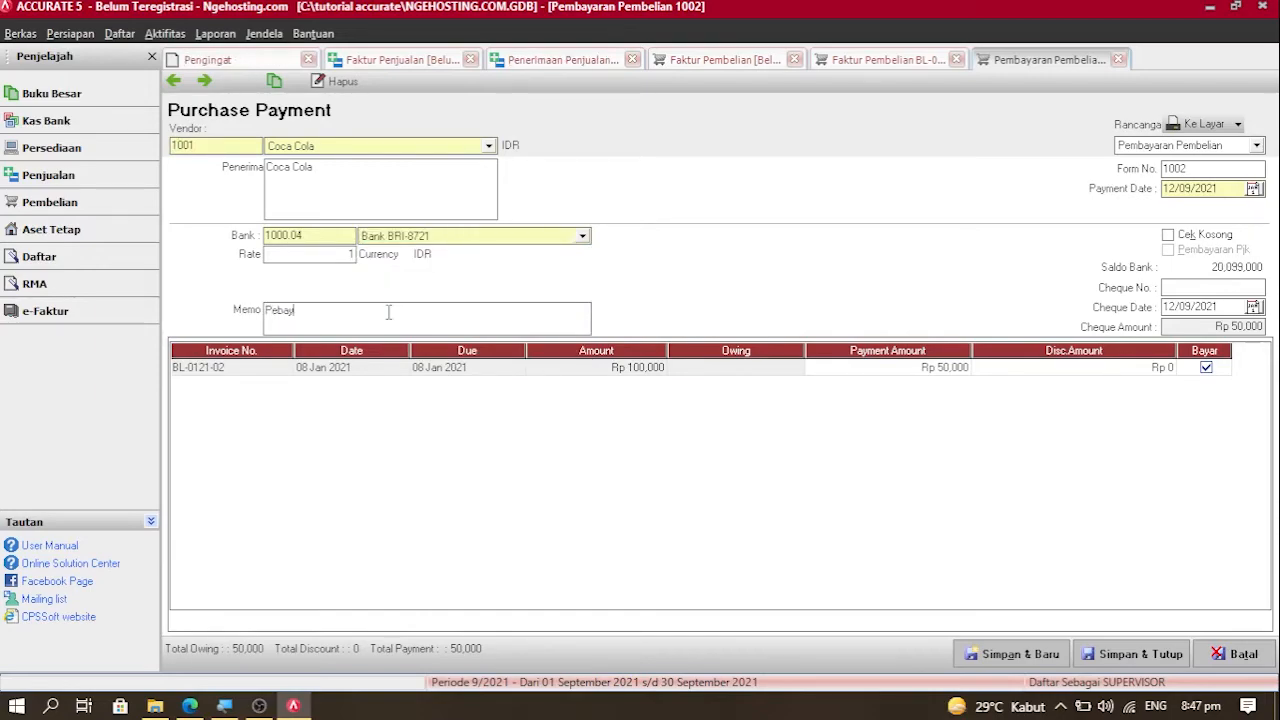
{"action": "key", "text": "BackSpace"}
{"action": "key", "text": "BackSpace"}
{"action": "key", "text": "BackSpace"}
{"action": "type", "text": "mbayaran Pemb"}
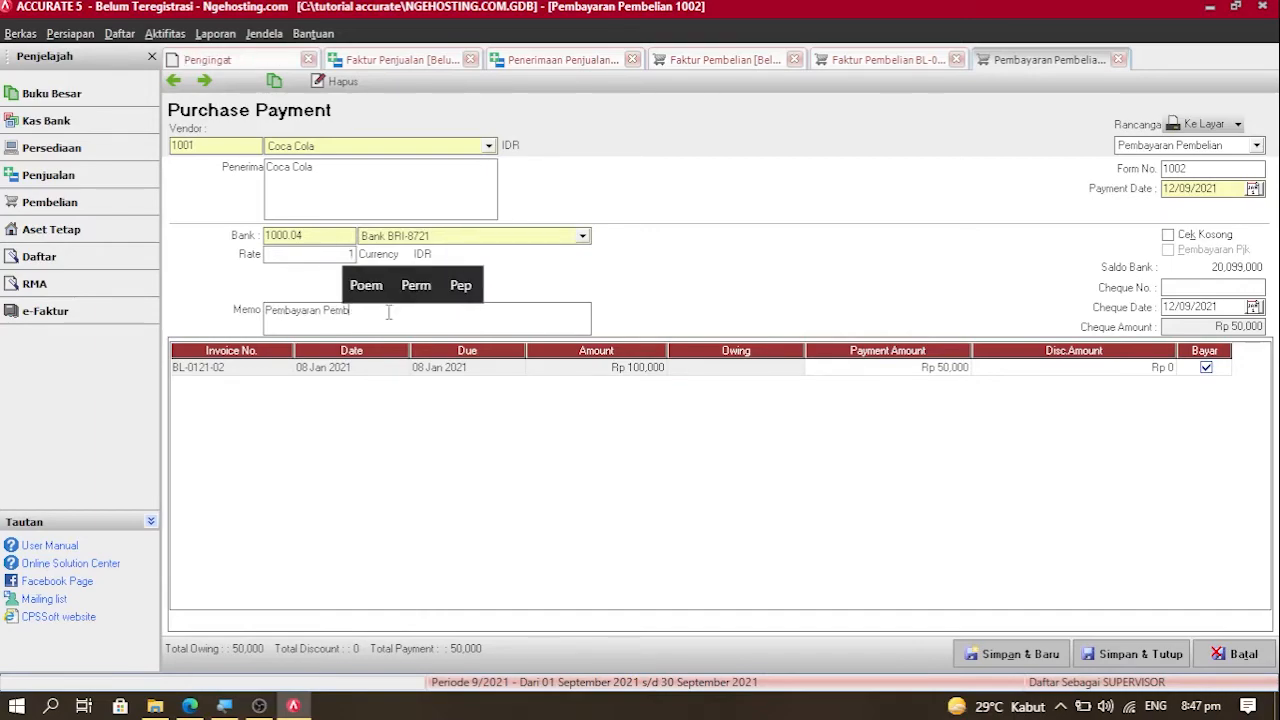
{"action": "type", "text": "elian Barang "}
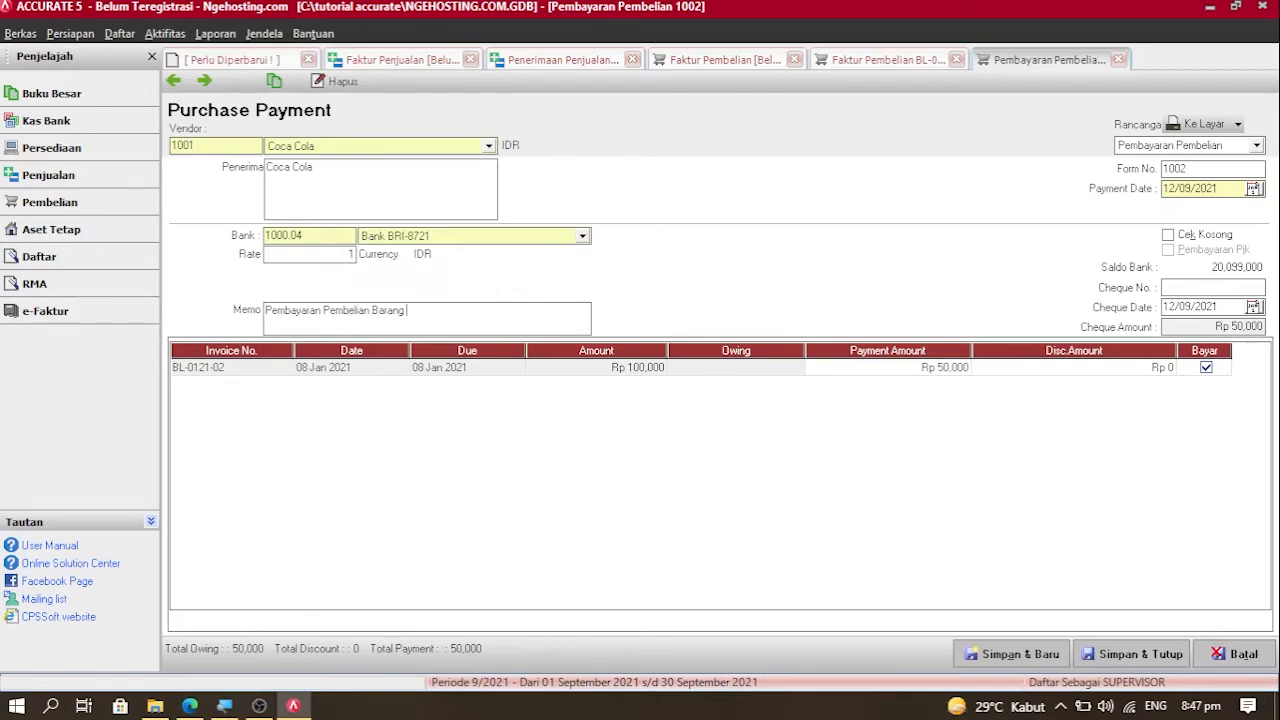
{"action": "type", "text": "Dagan"}
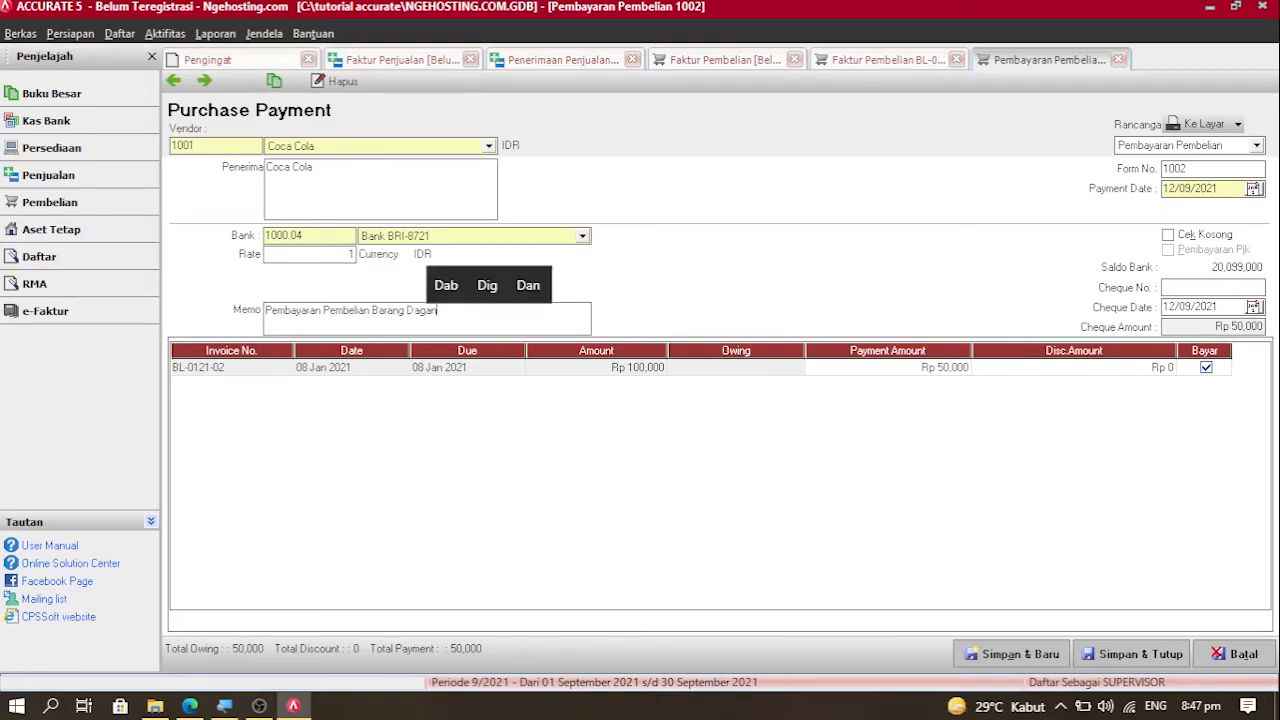
{"action": "type", "text": "g Kepada "}
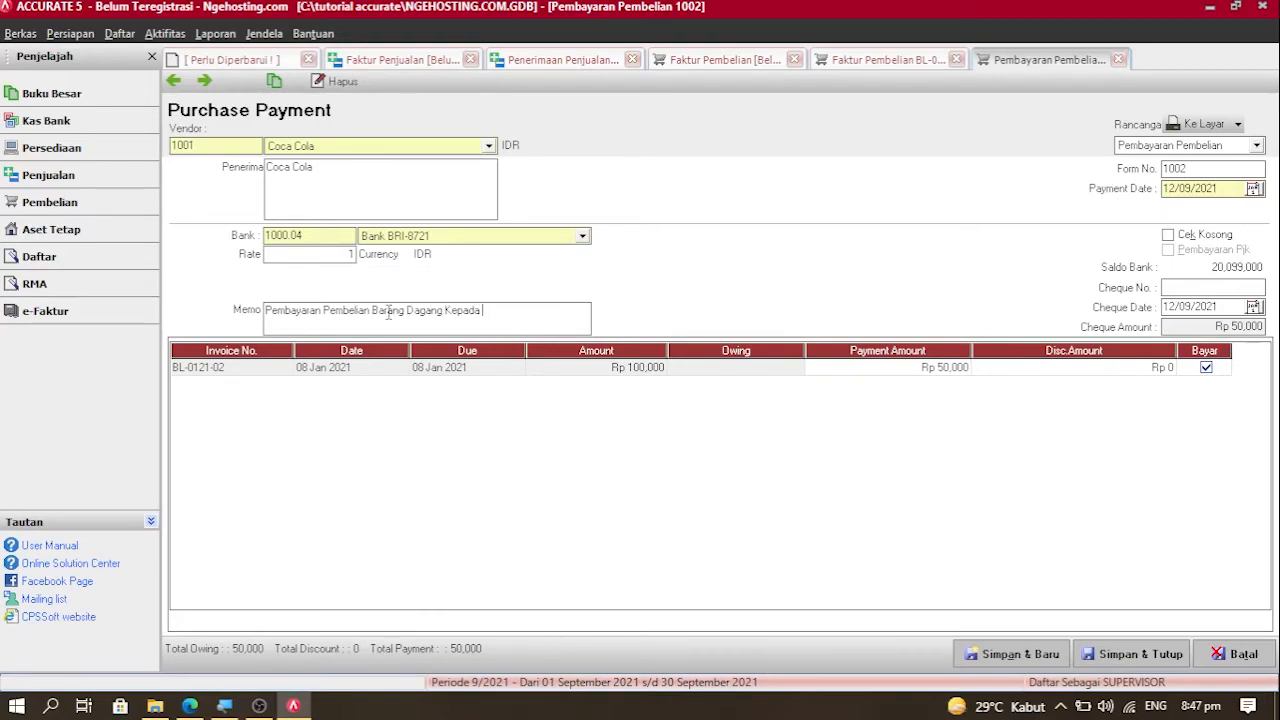
{"action": "type", "text": "Coca Cola"}
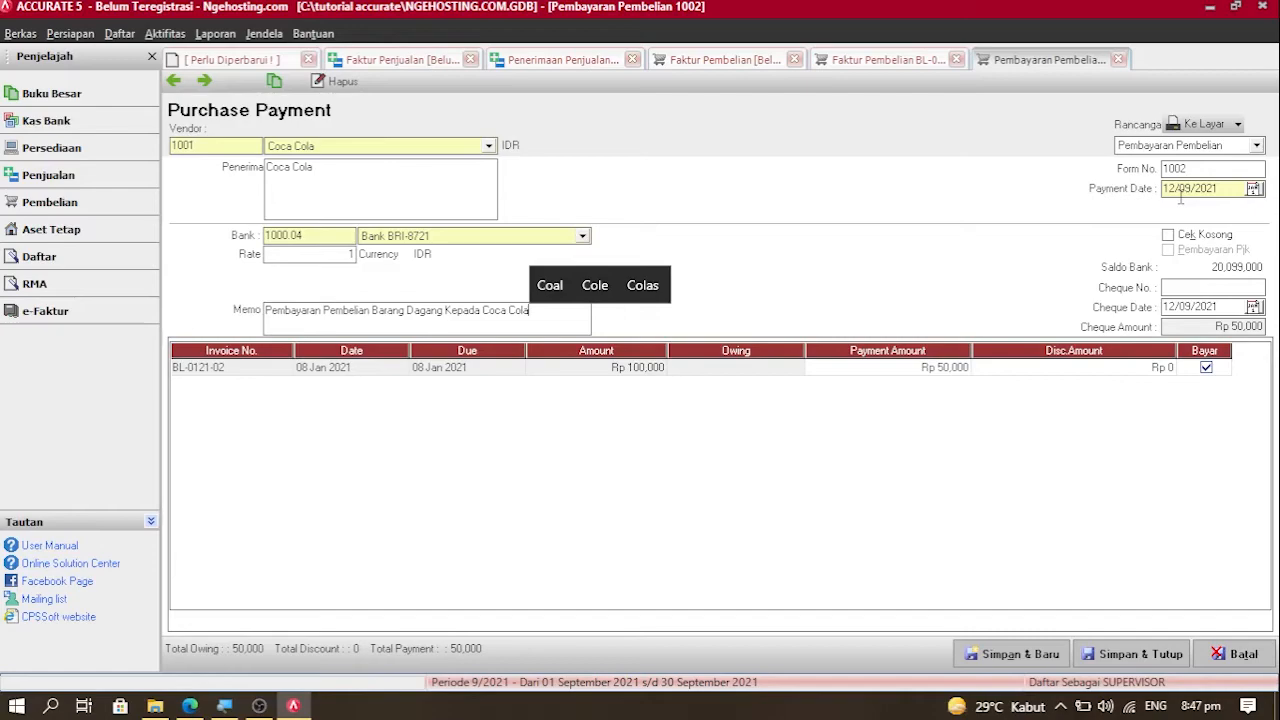
{"action": "left_click", "coordinate": [1234, 190]}
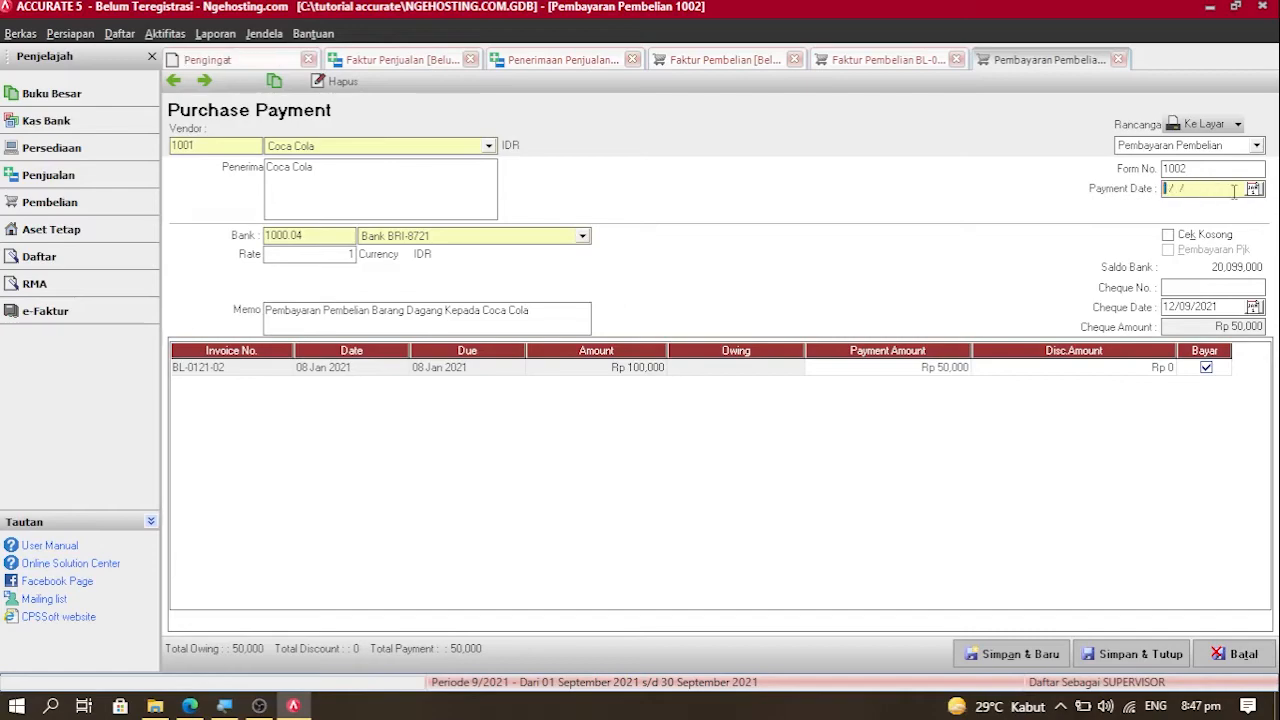
{"action": "type", "text": "09012021"}
{"action": "left_click_drag", "start_coordinate": [1234, 191], "coordinate": [1132, 191]}
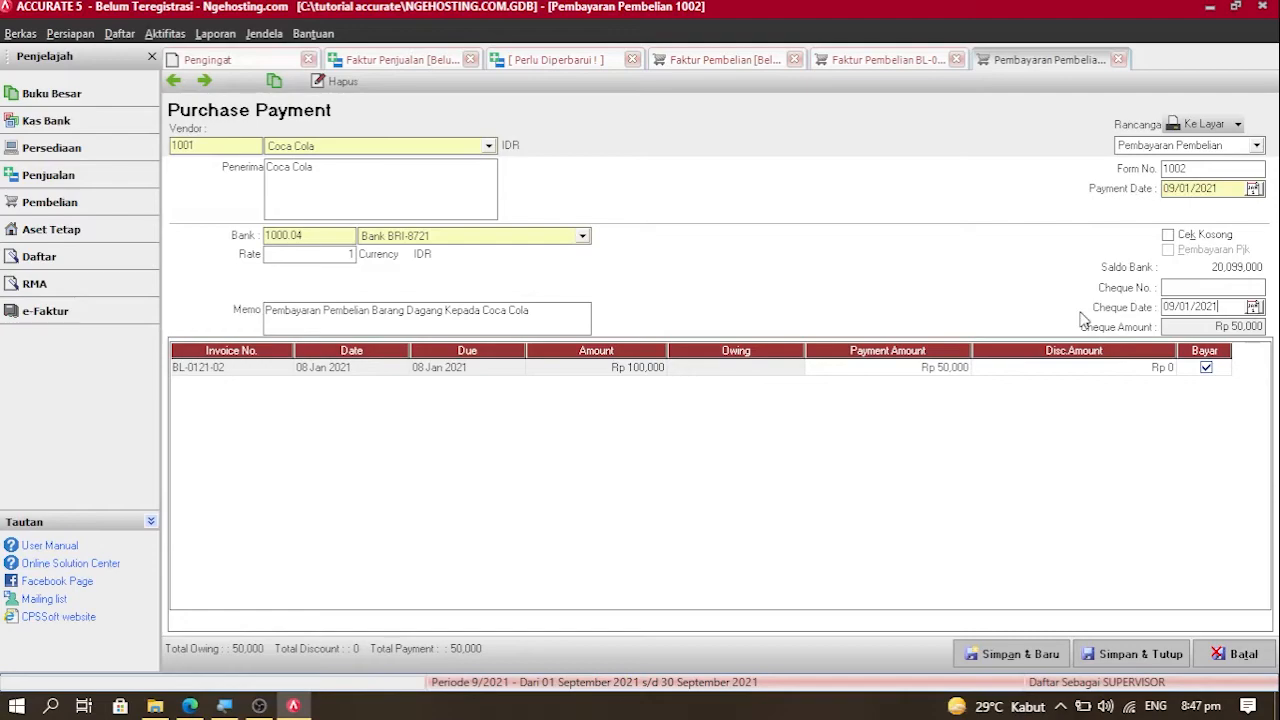
{"action": "left_click", "coordinate": [1145, 651]}
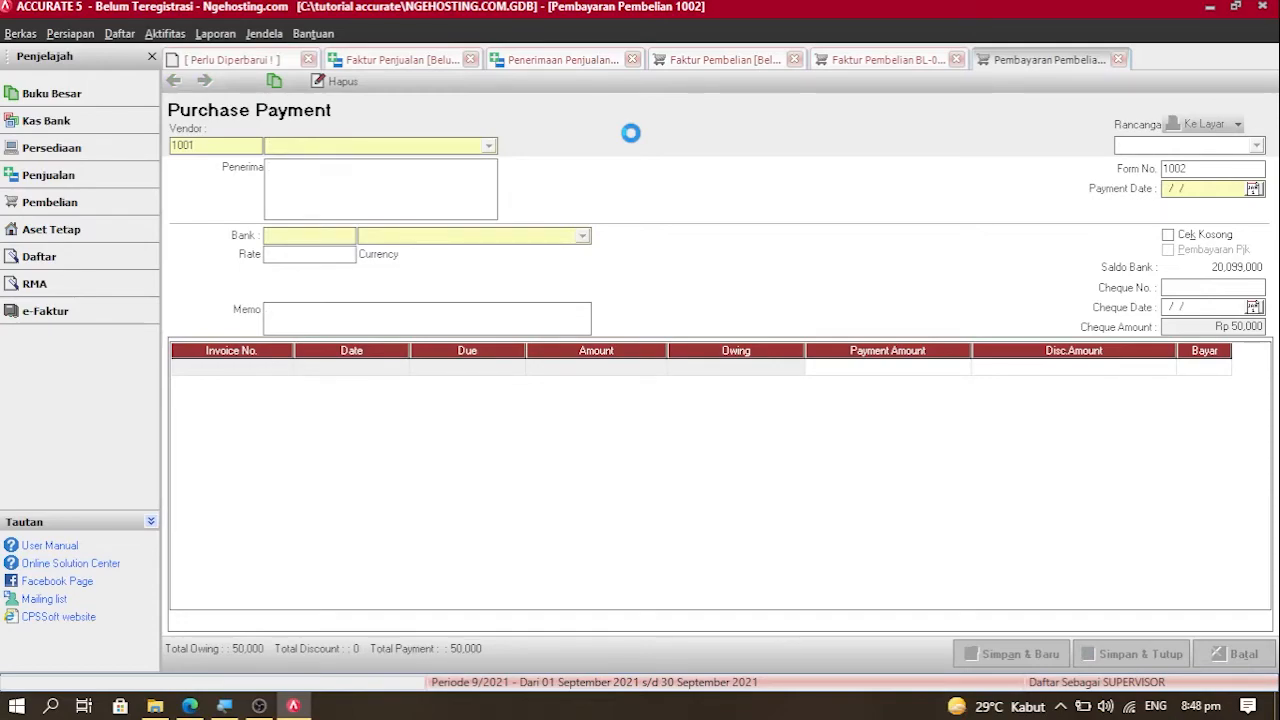
Step: Close the fully paid invoice BL-0121-02 tab
{"action": "left_click", "coordinate": [956, 60]}
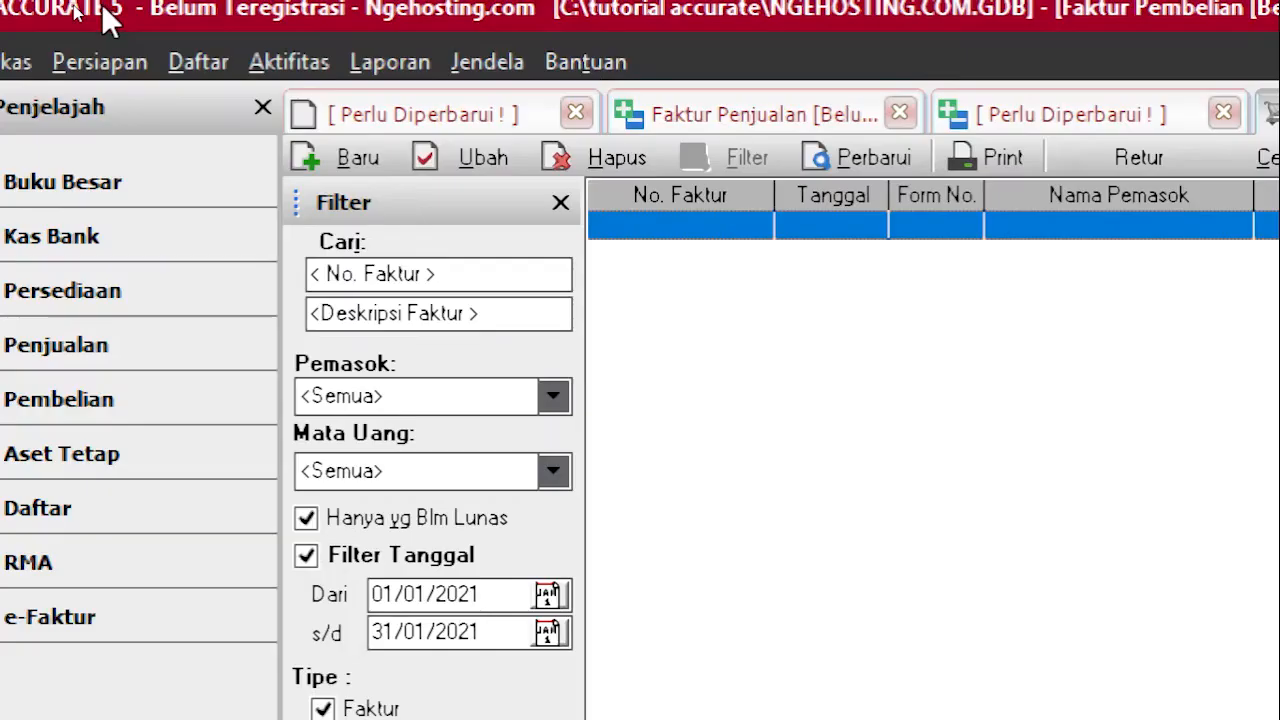
Step: Open the Pembayaran Pembelian (purchase payments) list from the Daftar menu
{"action": "left_click", "coordinate": [198, 62]}
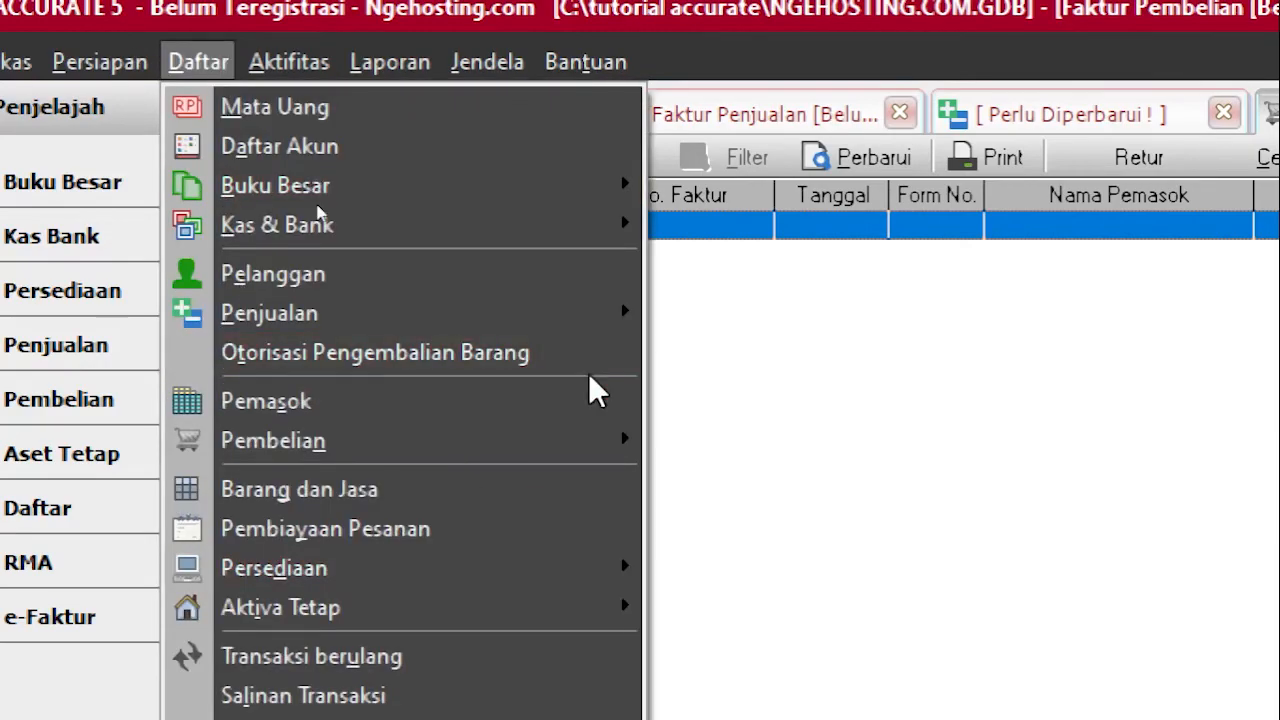
{"action": "mouse_move", "coordinate": [608, 445]}
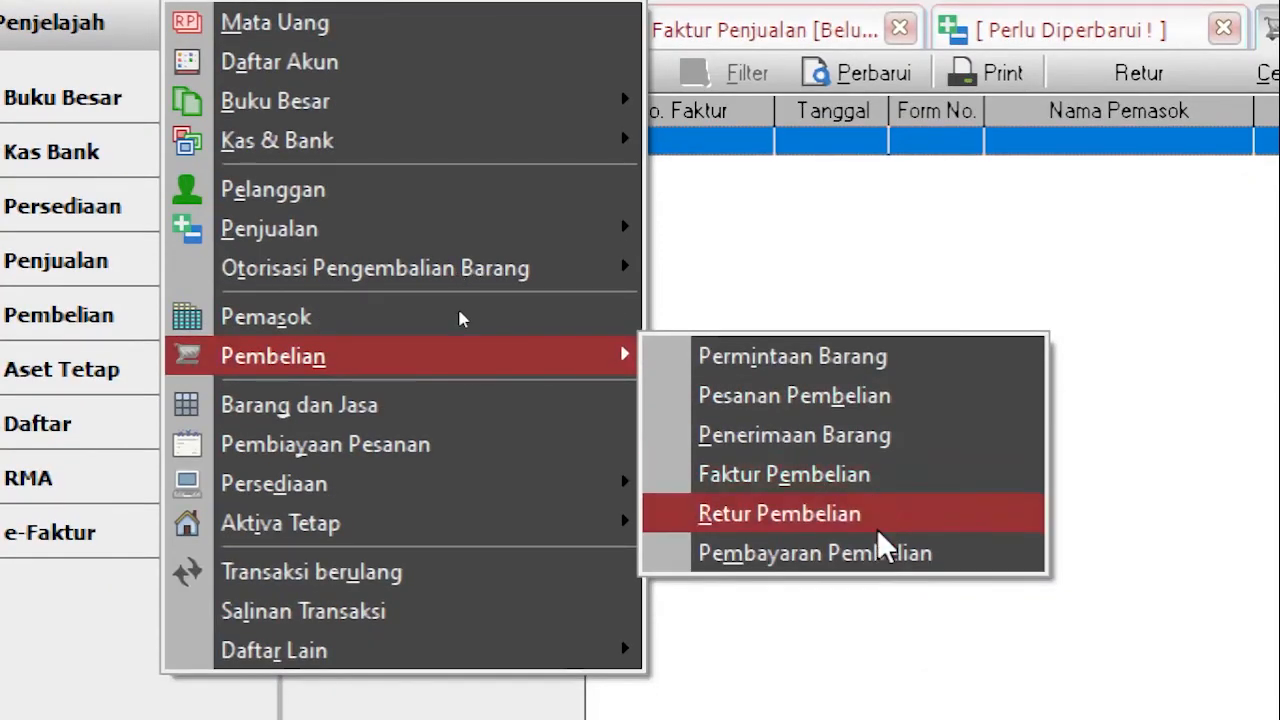
{"action": "left_click", "coordinate": [878, 553]}
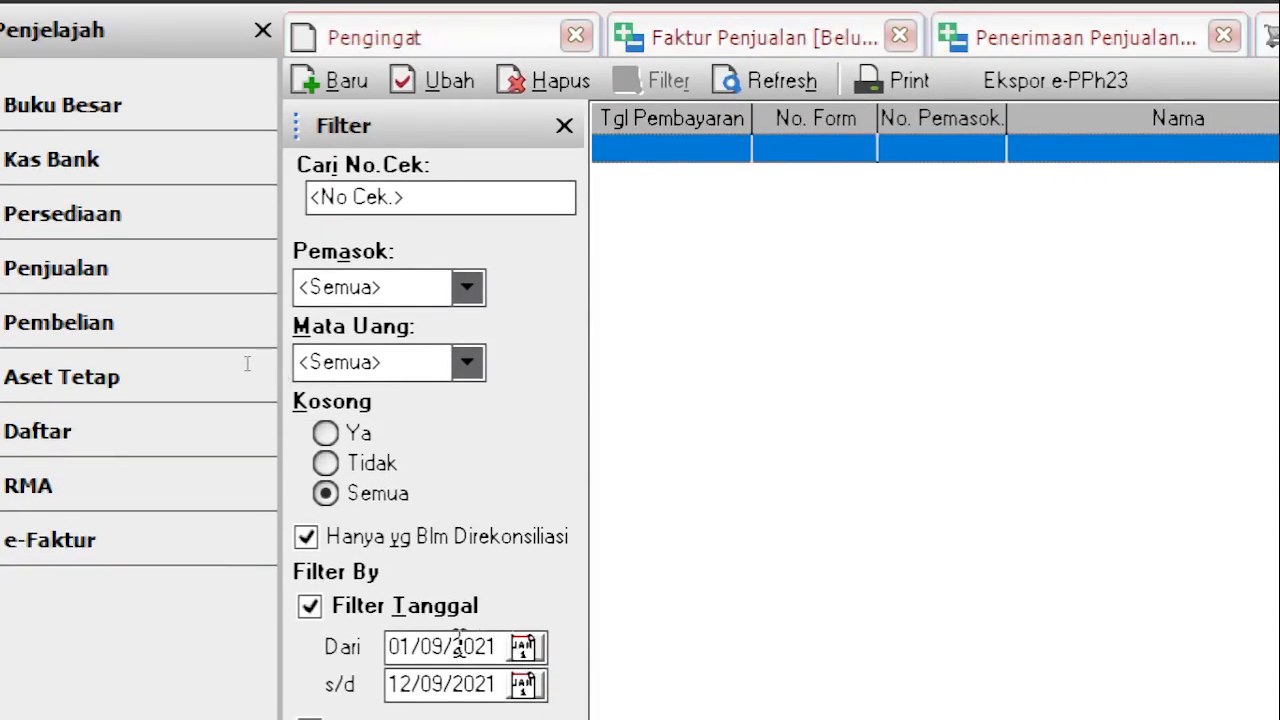
Step: Set the date filter to run from 01/01/2021 to 31/01/2021
{"action": "left_click", "coordinate": [433, 647]}
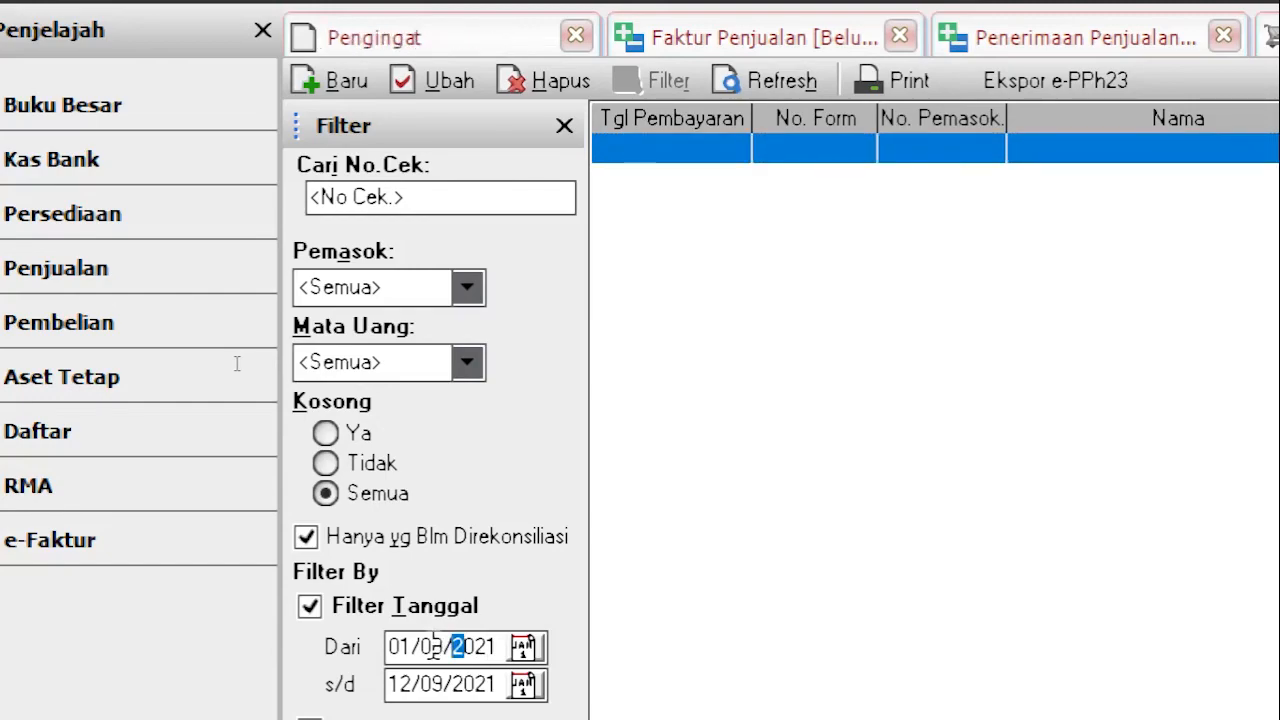
{"action": "type", "text": "1"}
{"action": "key", "text": "Right"}
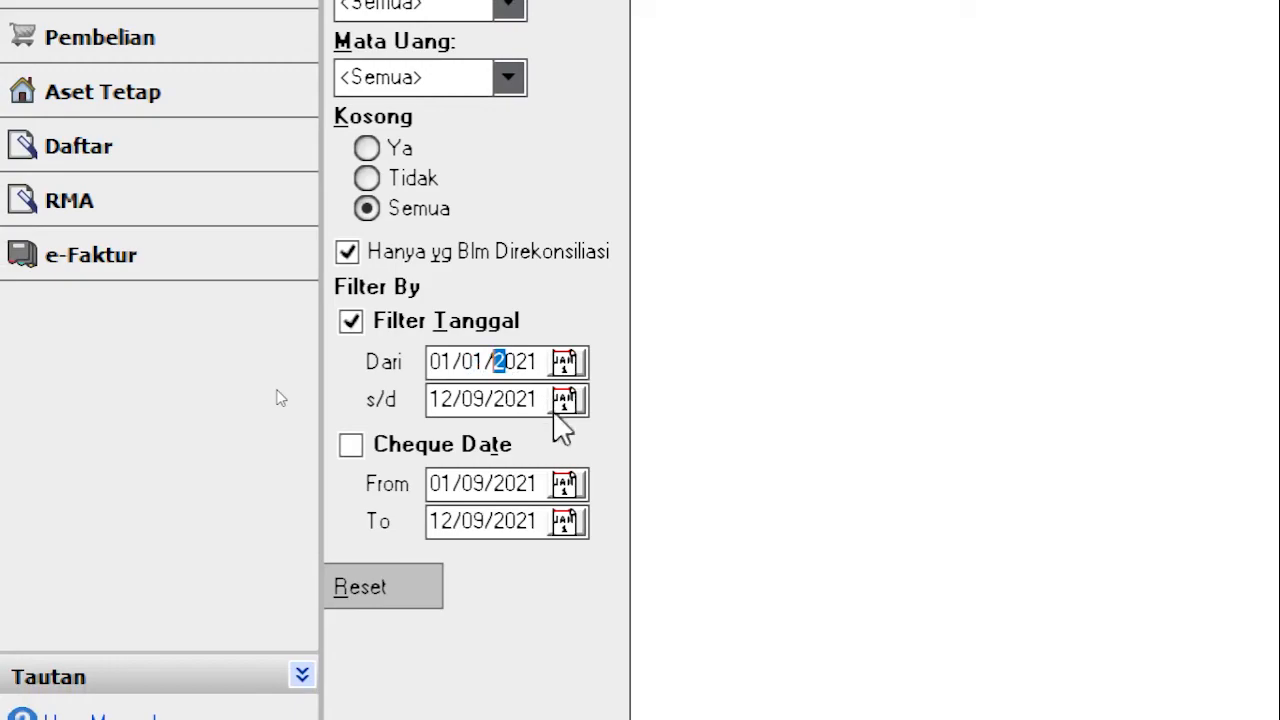
{"action": "left_click", "coordinate": [564, 400]}
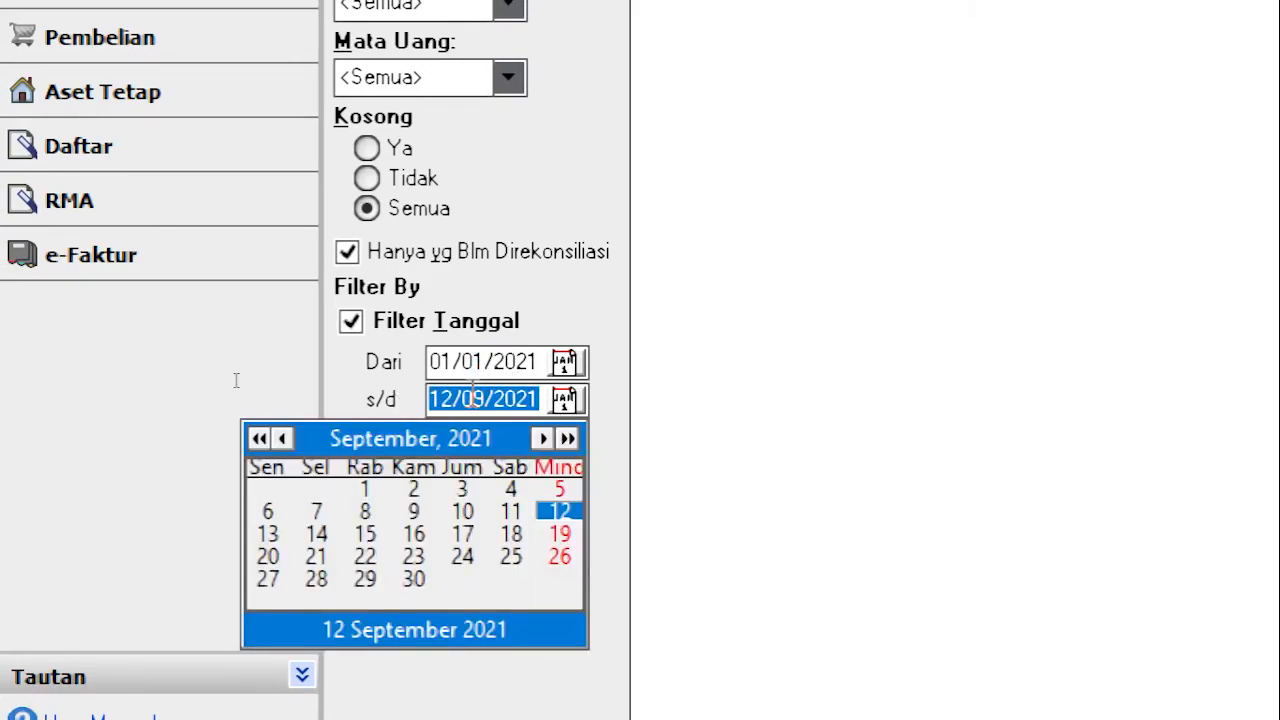
{"action": "left_click", "coordinate": [546, 398]}
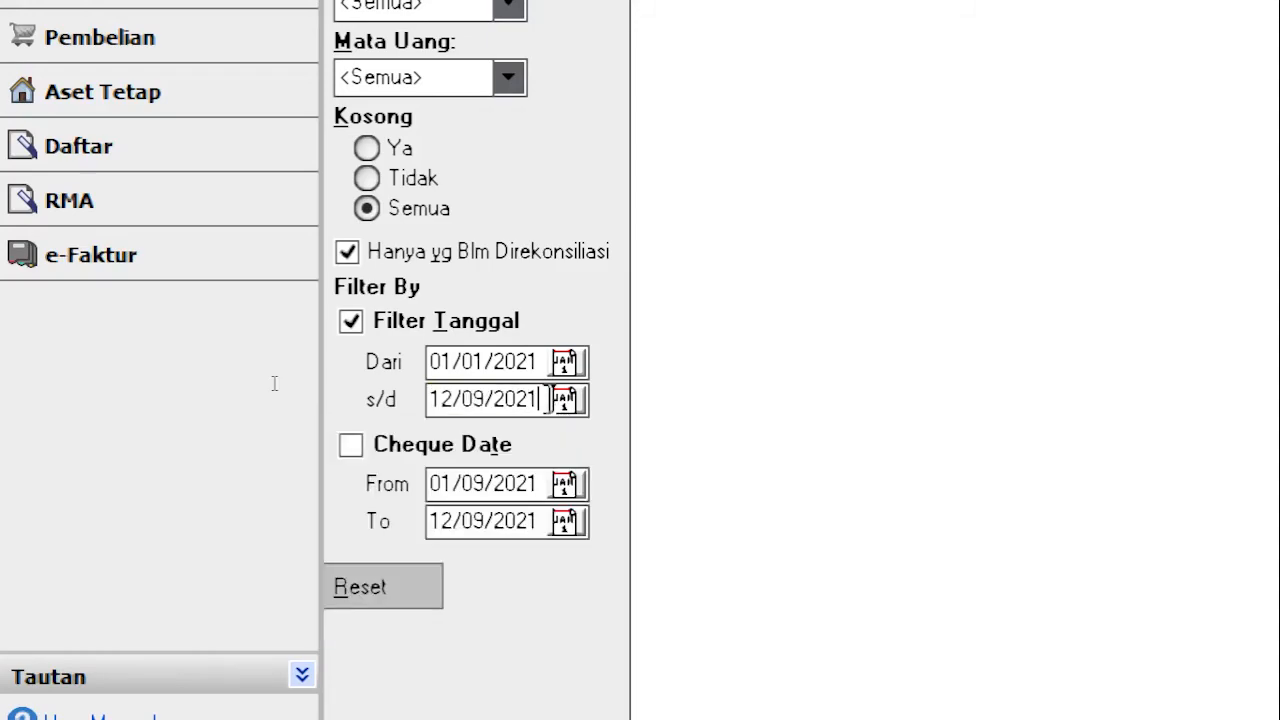
{"action": "key", "text": "BackSpace"}
{"action": "key", "text": "BackSpace"}
{"action": "key", "text": "BackSpace"}
{"action": "key", "text": "BackSpace"}
{"action": "key", "text": "BackSpace"}
{"action": "key", "text": "BackSpace"}
{"action": "key", "text": "BackSpace"}
{"action": "key", "text": "BackSpace"}
{"action": "key", "text": "BackSpace"}
{"action": "key", "text": "BackSpace"}
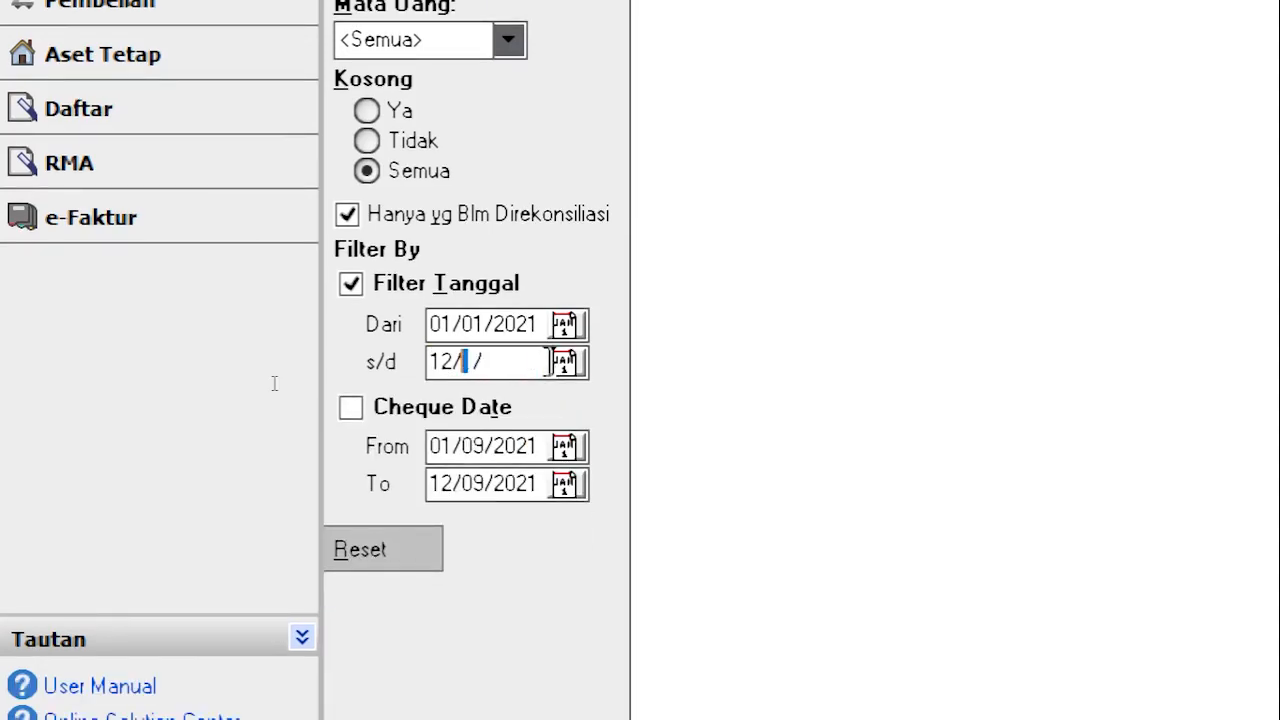
{"action": "type", "text": "31/01/202"}
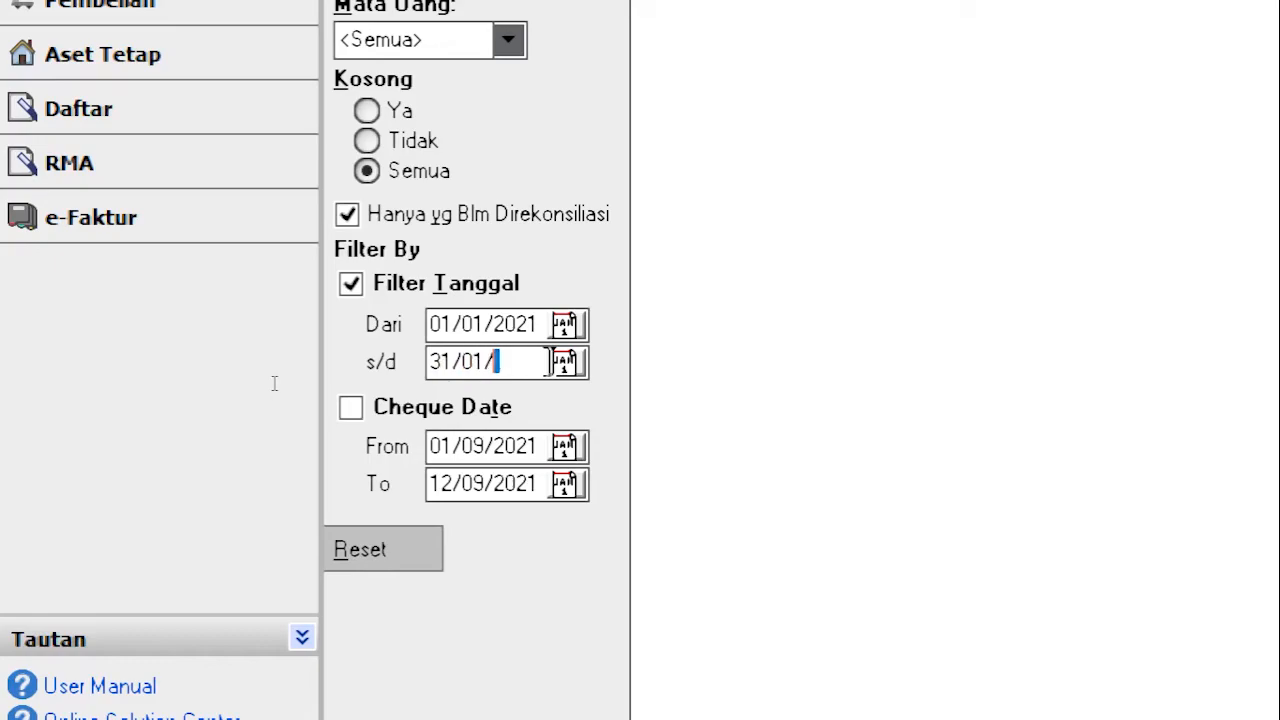
{"action": "type", "text": "1"}
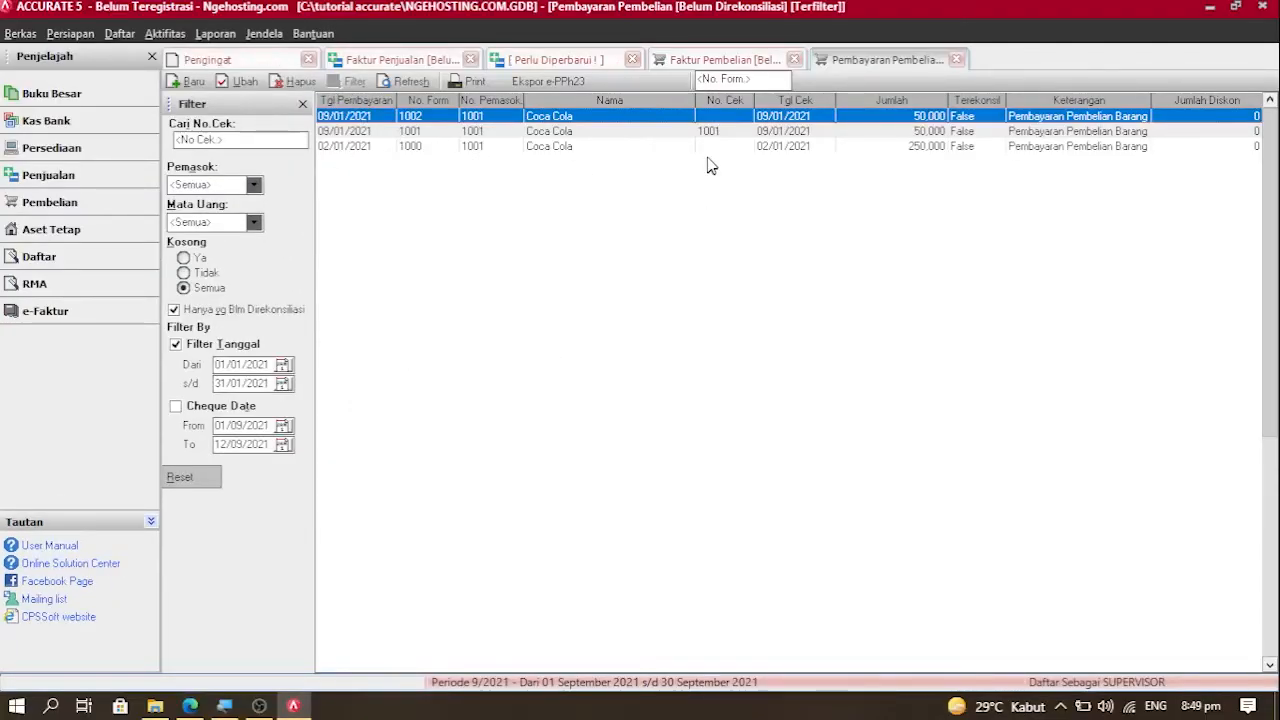
{"action": "left_click", "coordinate": [674, 148]}
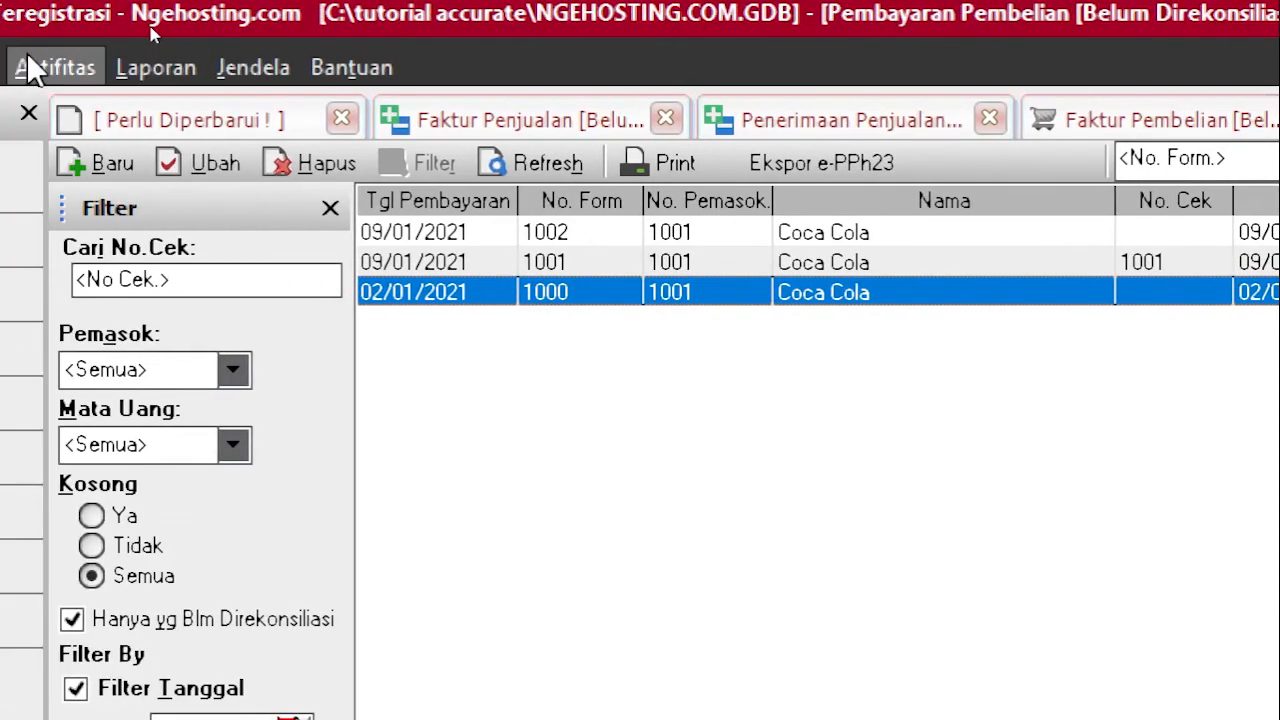
{"action": "left_click", "coordinate": [55, 67]}
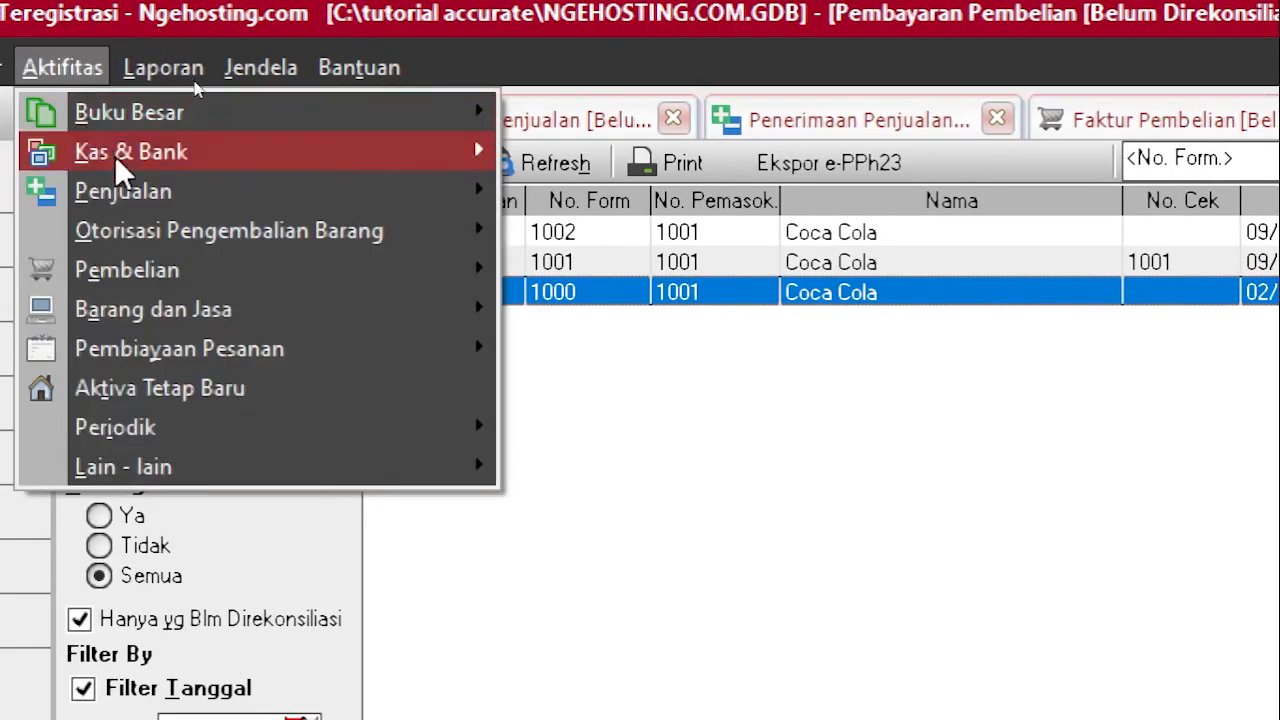
{"action": "mouse_move", "coordinate": [171, 272]}
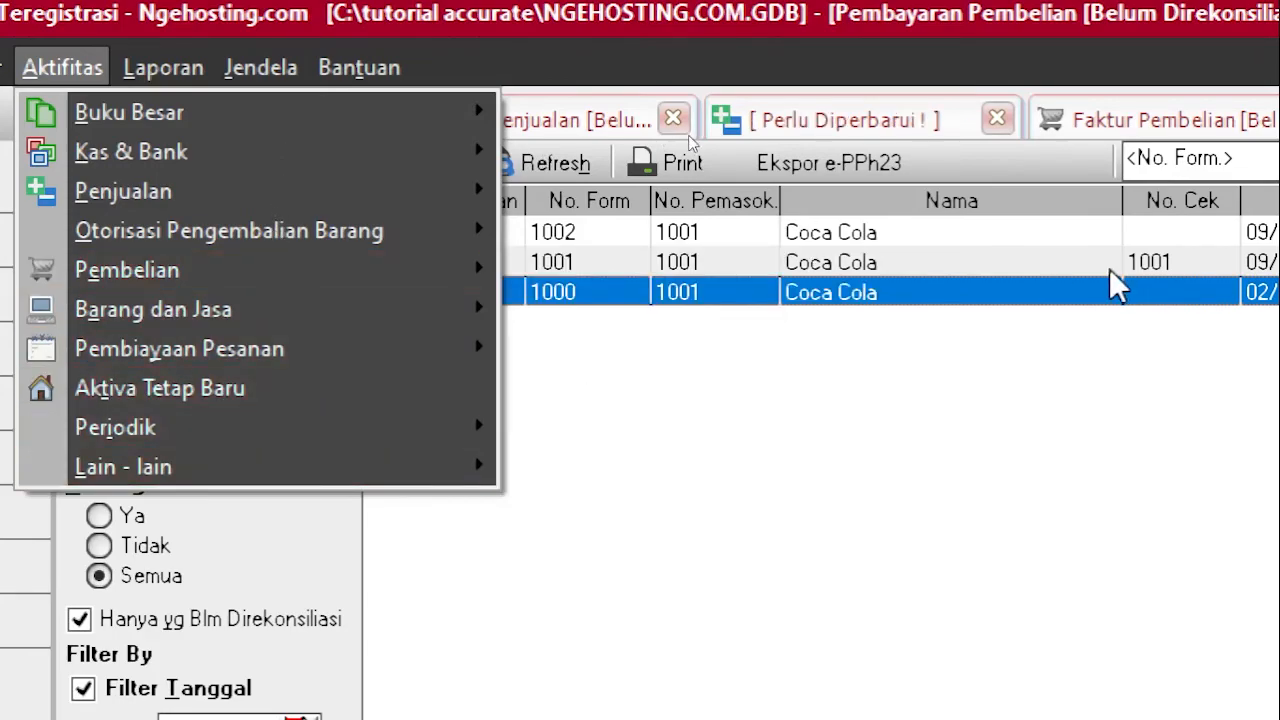
{"action": "left_click", "coordinate": [1068, 489]}
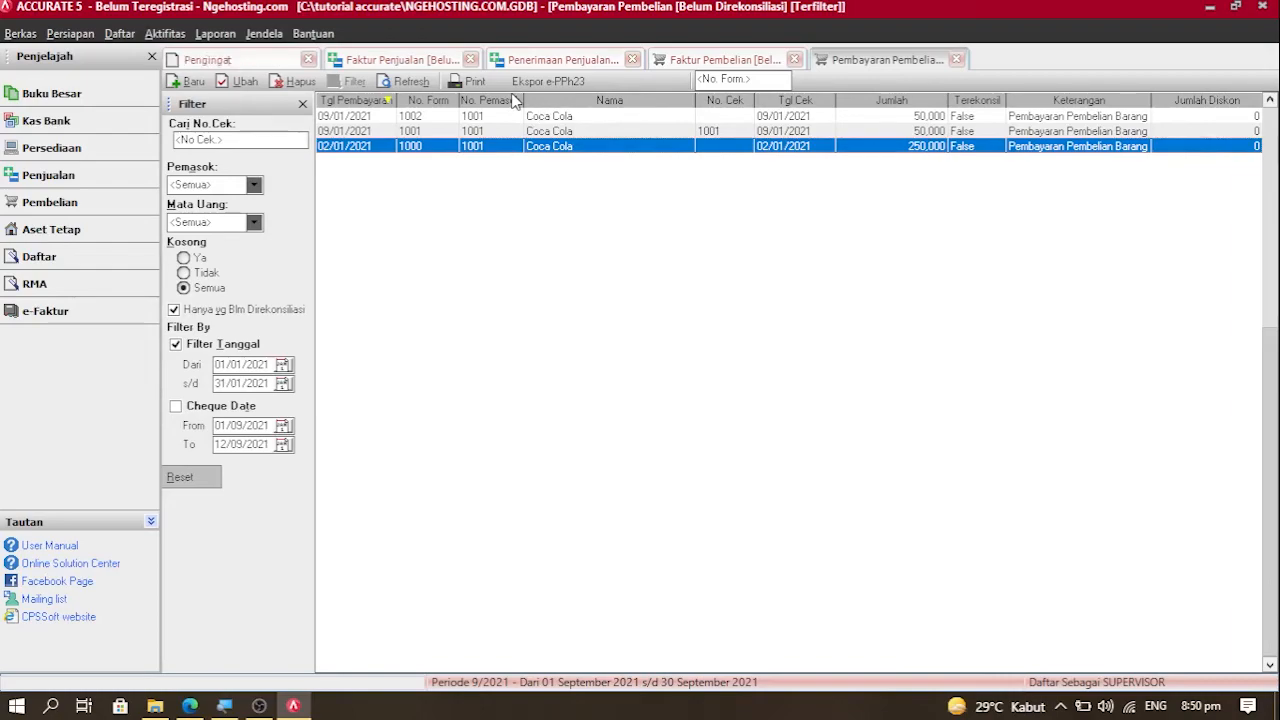
{"action": "scroll", "coordinate": [512, 100], "scroll_direction": "up", "scroll_amount": 1}
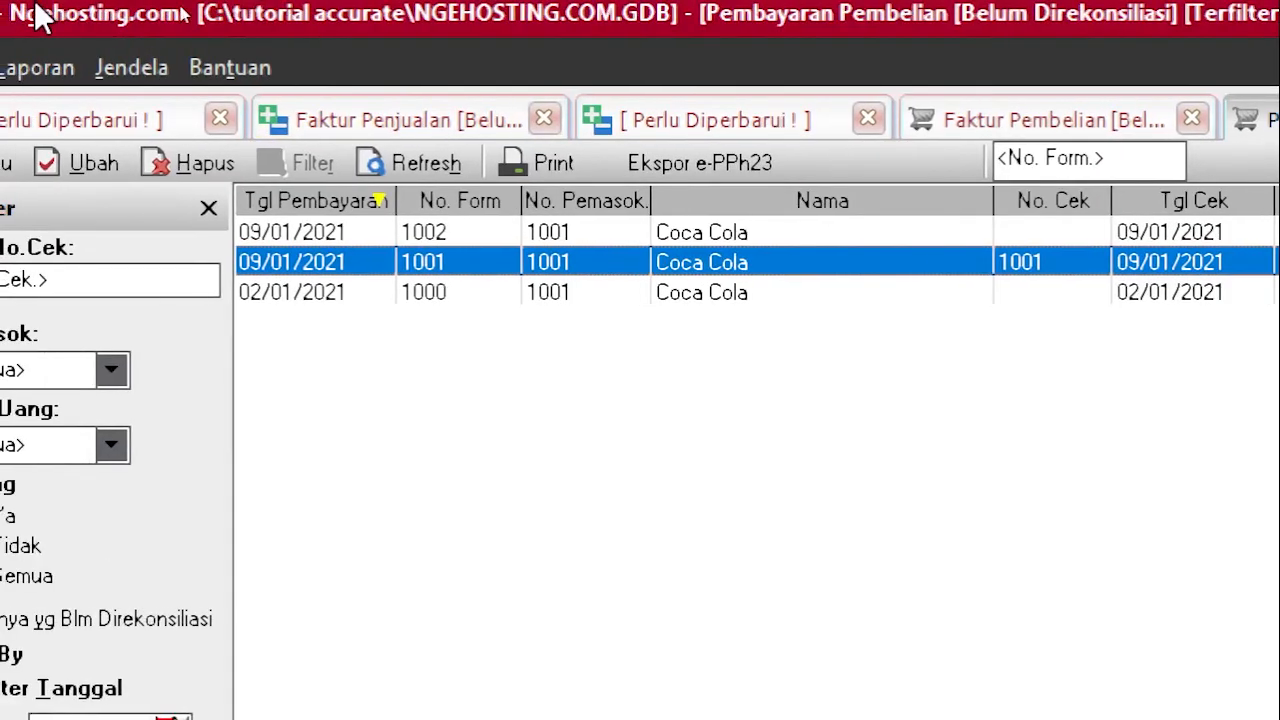
Step: Open the Pemasok list with Pemasok Umum and Coca Cola, then cancel a new supplier form
{"action": "left_click", "coordinate": [82, 68]}
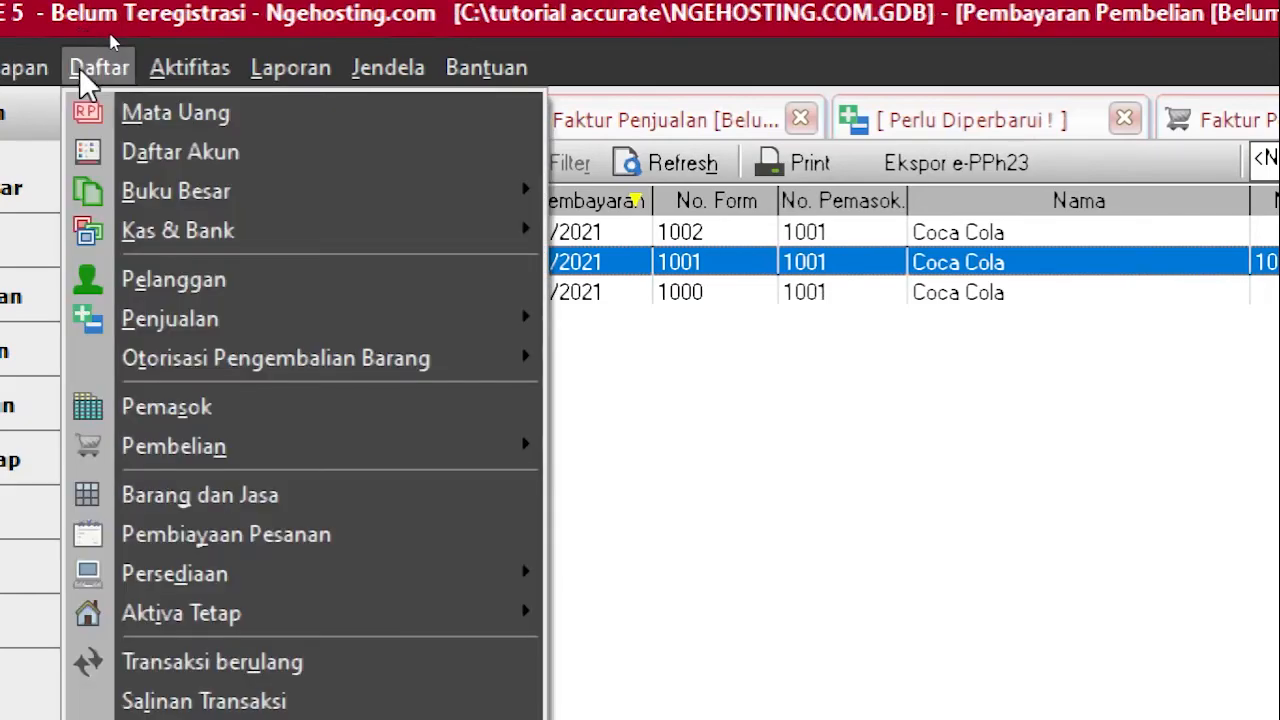
{"action": "left_click", "coordinate": [182, 405]}
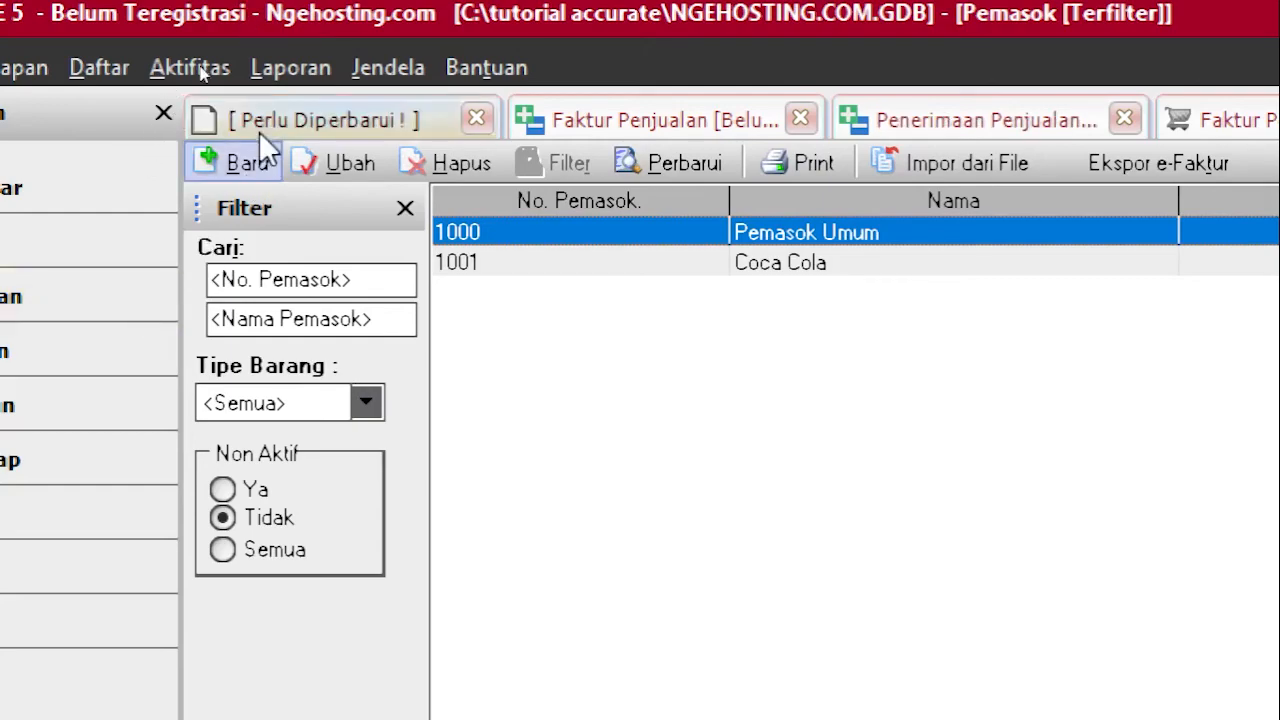
{"action": "left_click", "coordinate": [248, 166]}
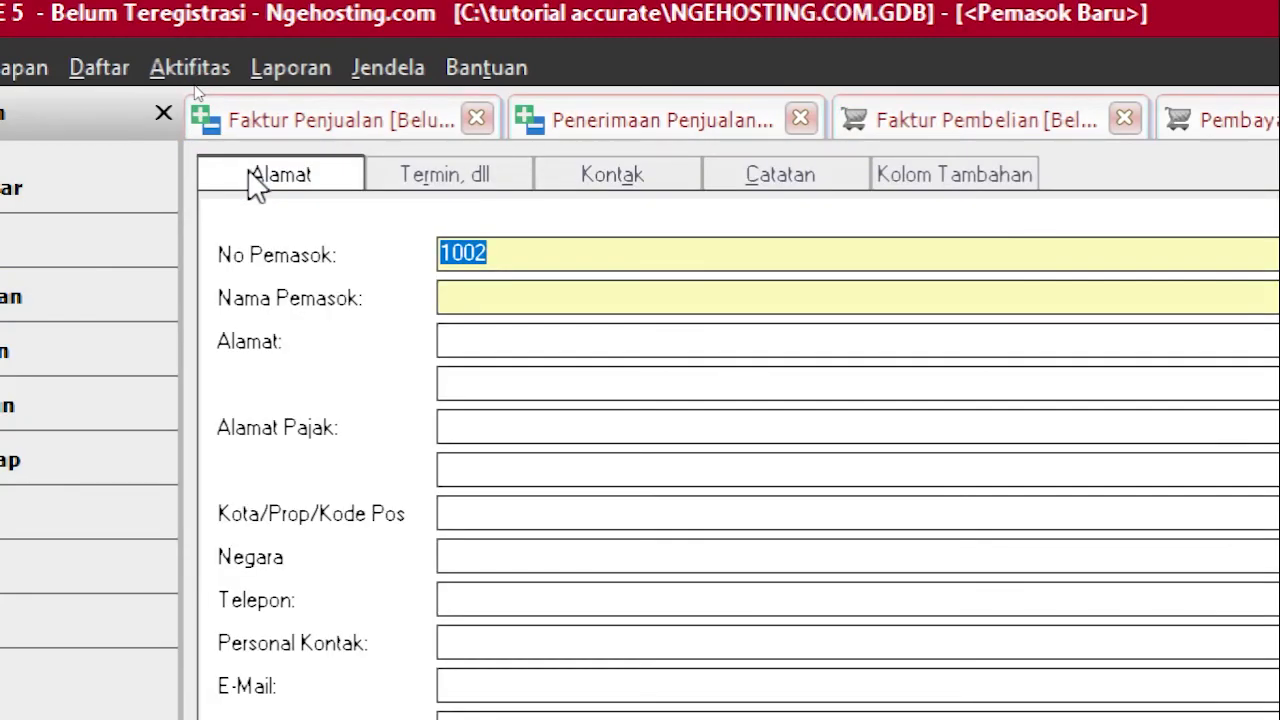
{"action": "key", "text": "BackSpace"}
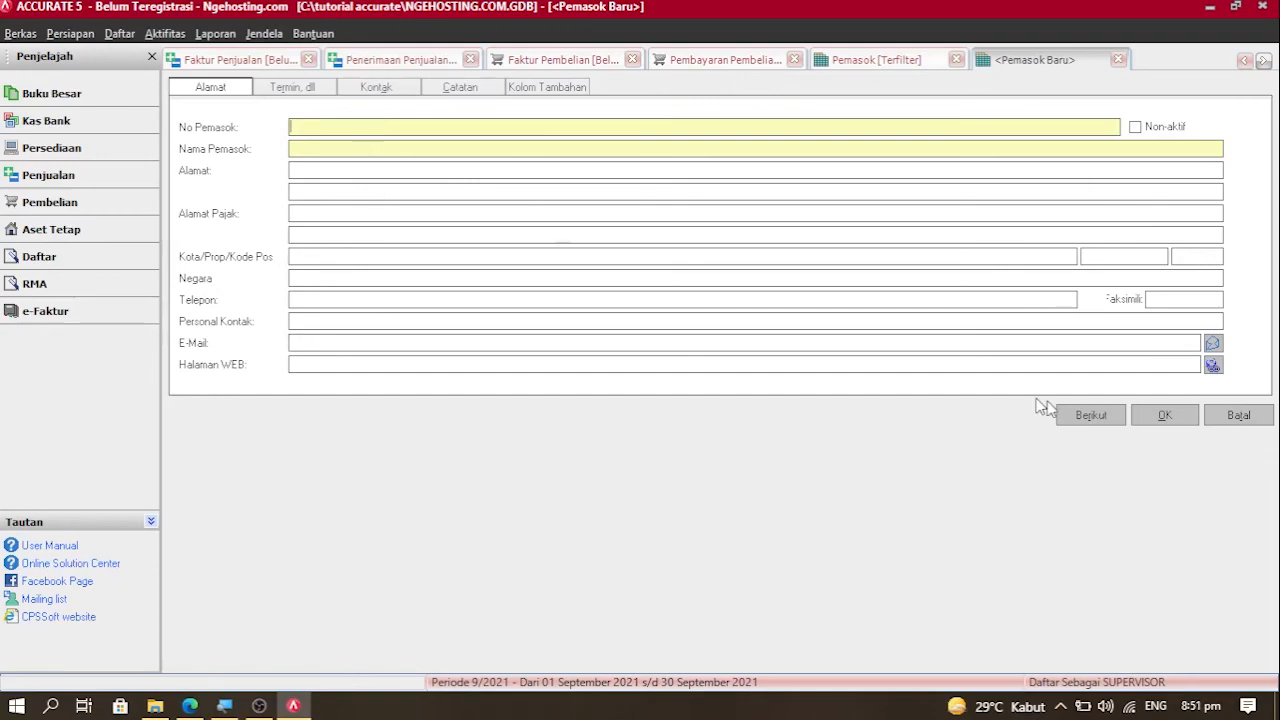
{"action": "left_click", "coordinate": [1209, 415]}
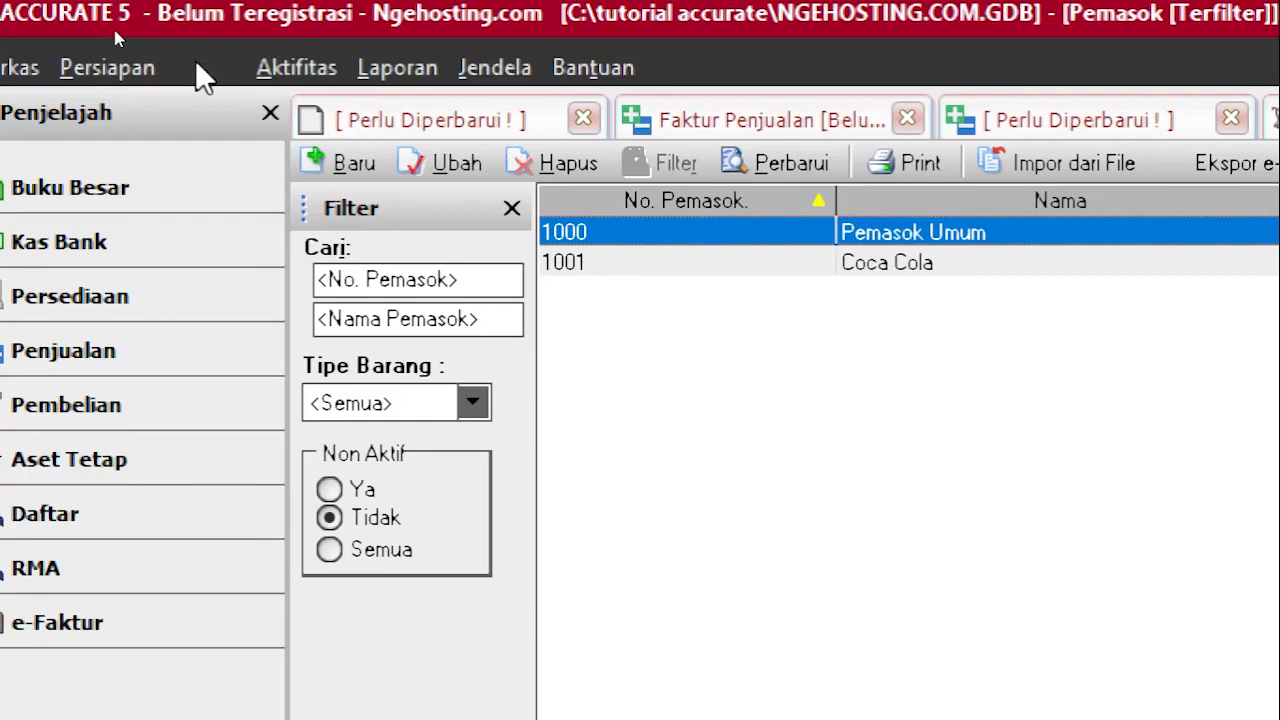
Step: Open the Pelanggan list, start new customer 1005, and return to the five-customer list
{"action": "left_click", "coordinate": [200, 67]}
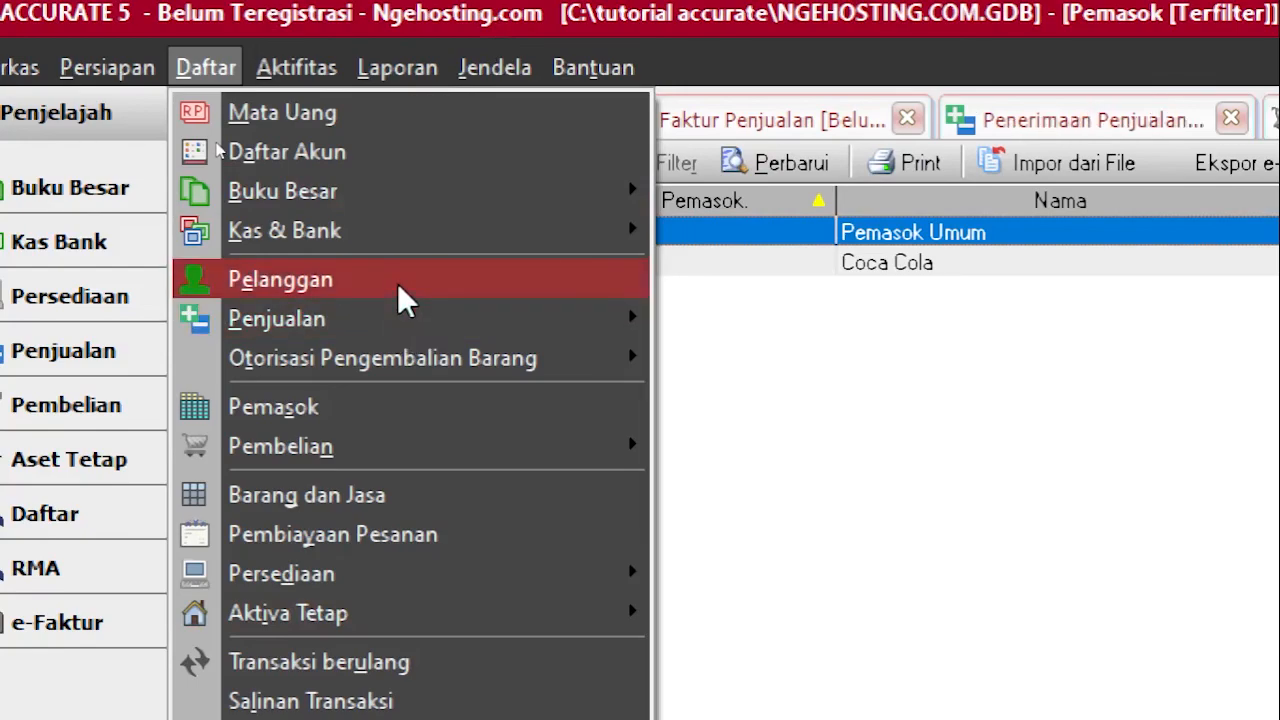
{"action": "left_click", "coordinate": [397, 282]}
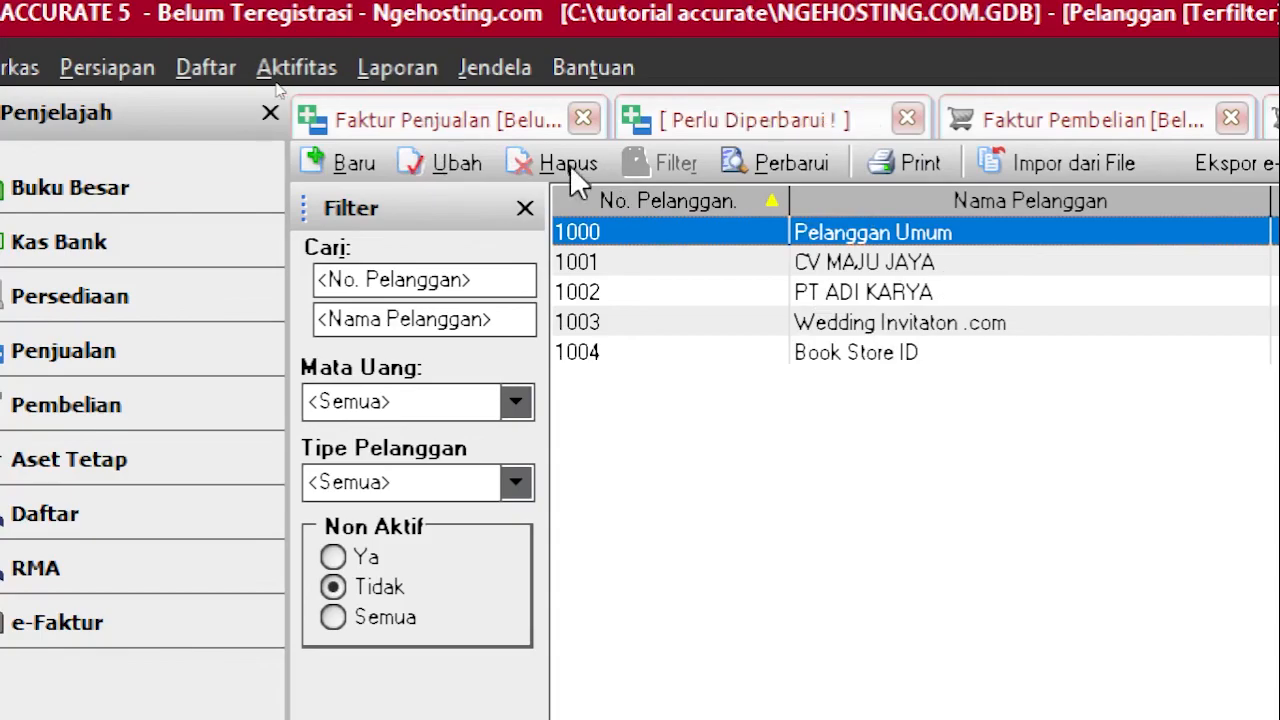
{"action": "left_click", "coordinate": [314, 156]}
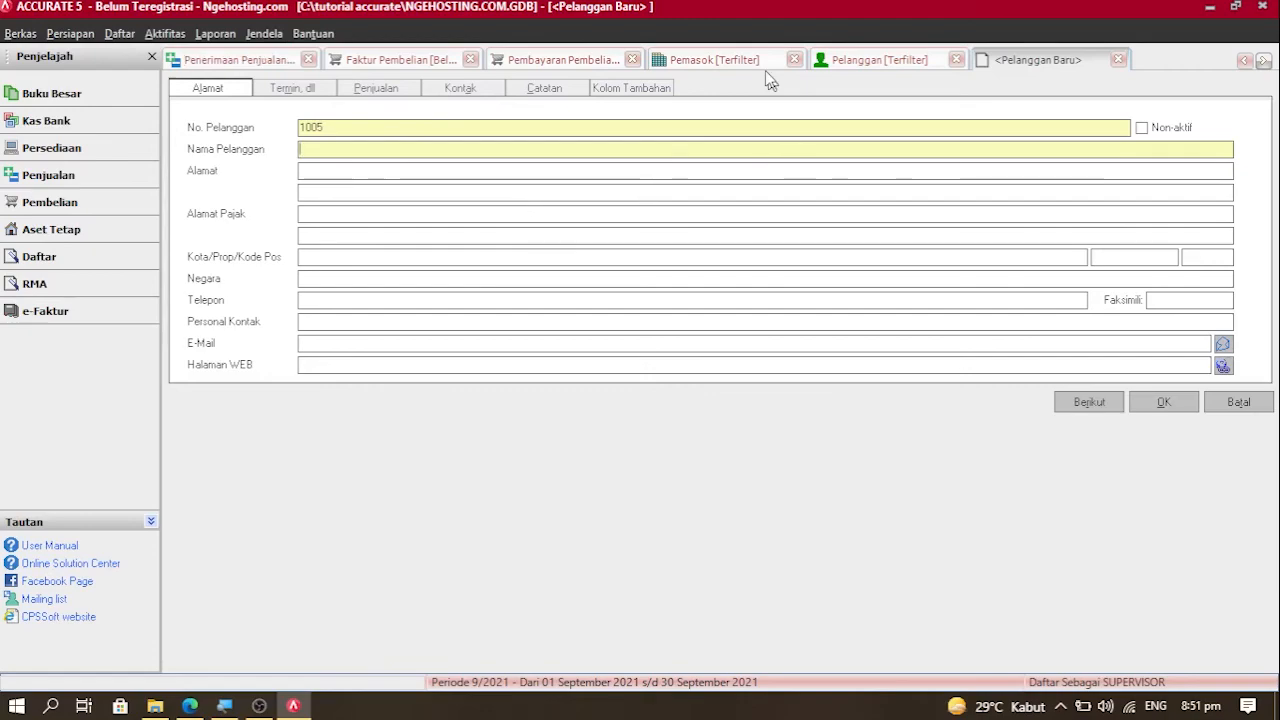
{"action": "left_click", "coordinate": [833, 62]}
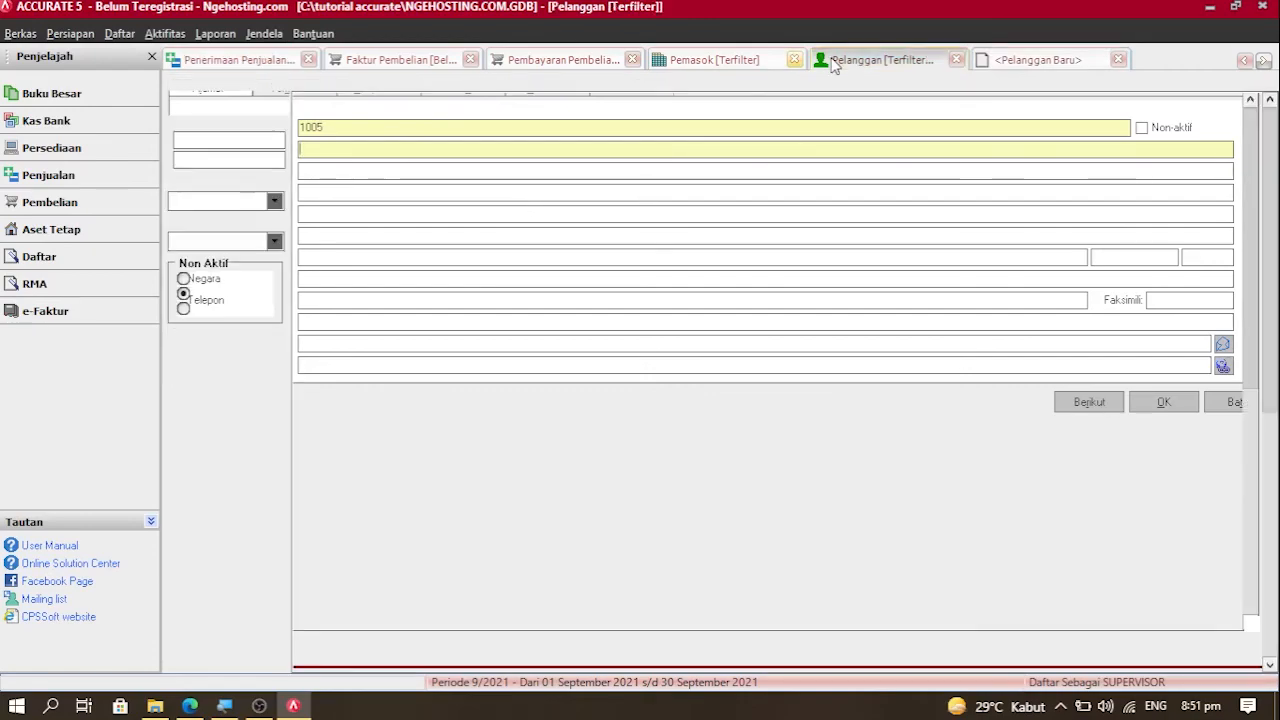